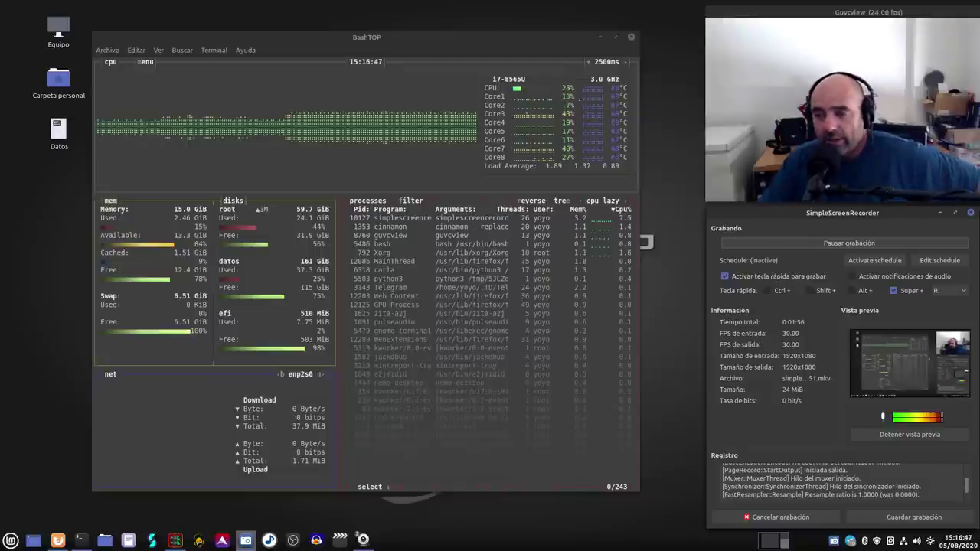
Step: Minimize the BashTOP window, switch to Firefox and open the Salmorejo Geek bookmark in a new tab
click(602, 37)
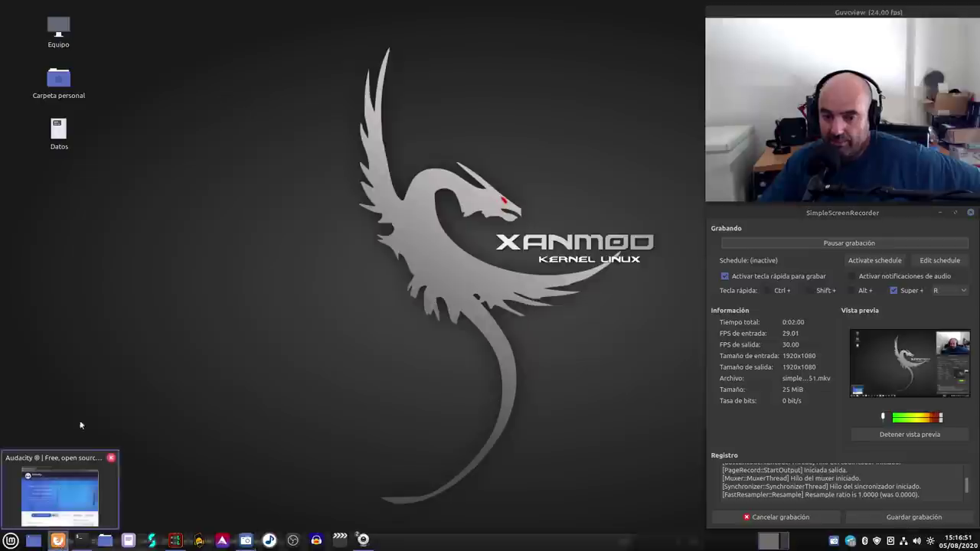
click(73, 482)
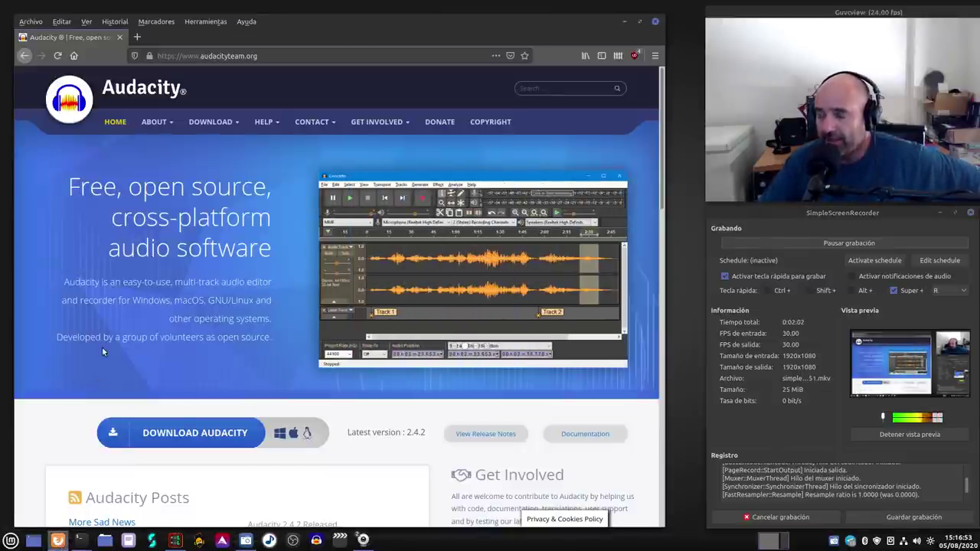
click(137, 38)
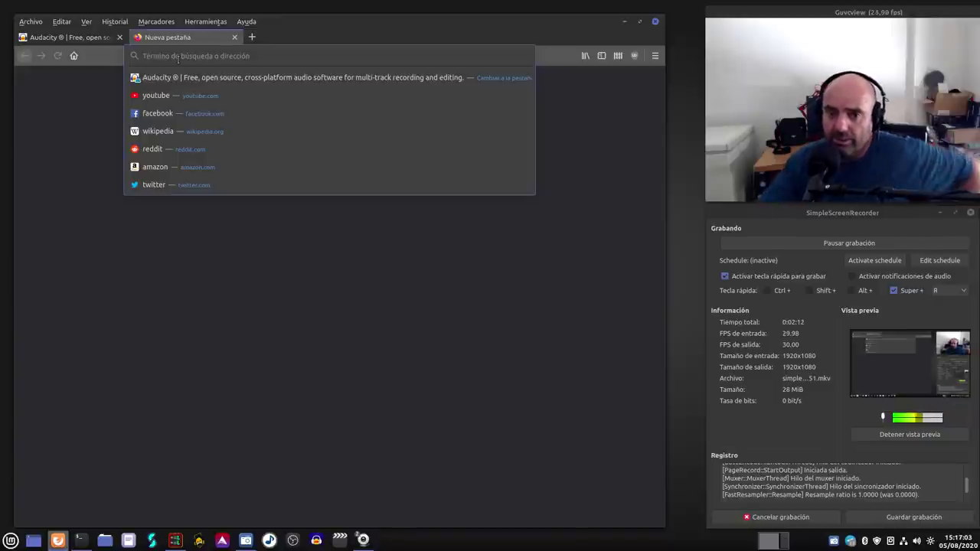
click(150, 21)
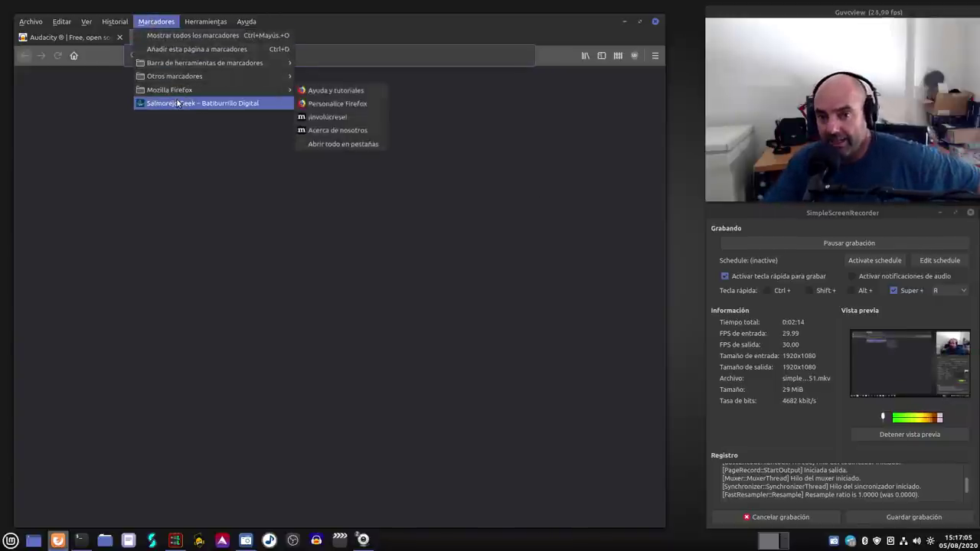
click(182, 98)
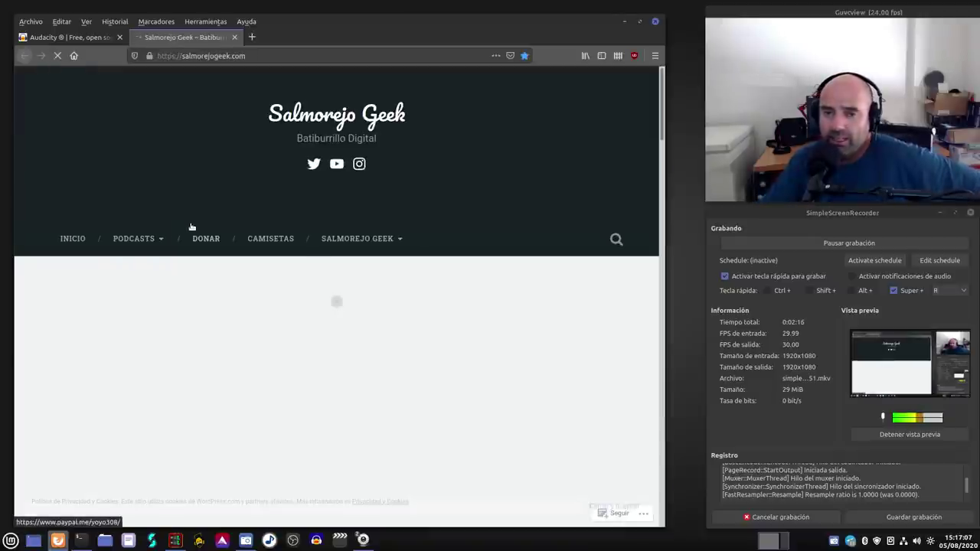
Step: Search the Salmorejo Geek blog for "audacity" and look through the results
click(614, 238)
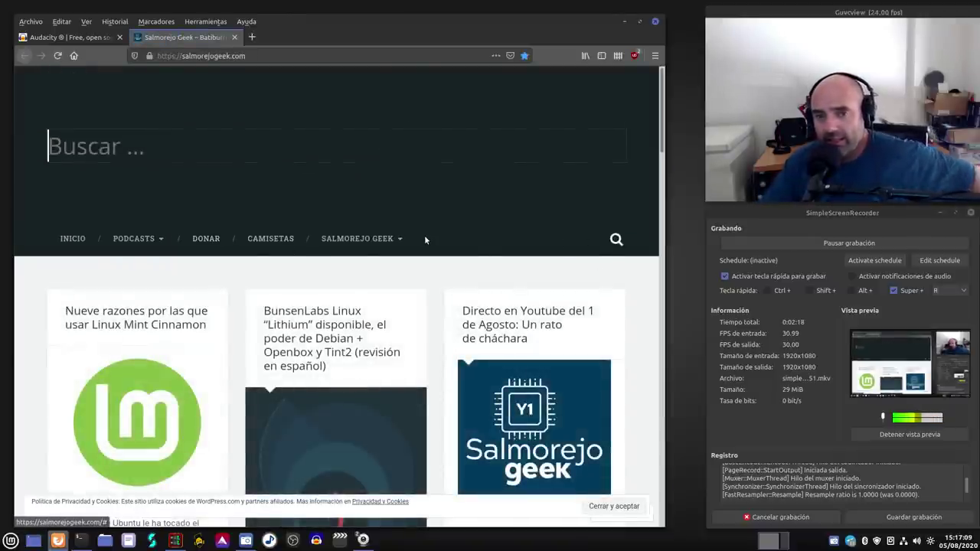
text(audacity)
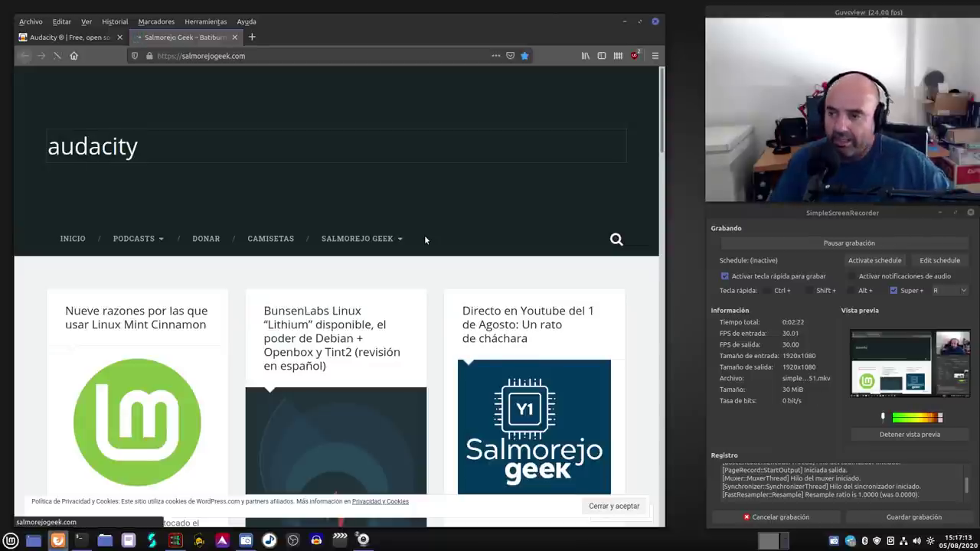
key(Return)
scroll(353, 325, down, 3)
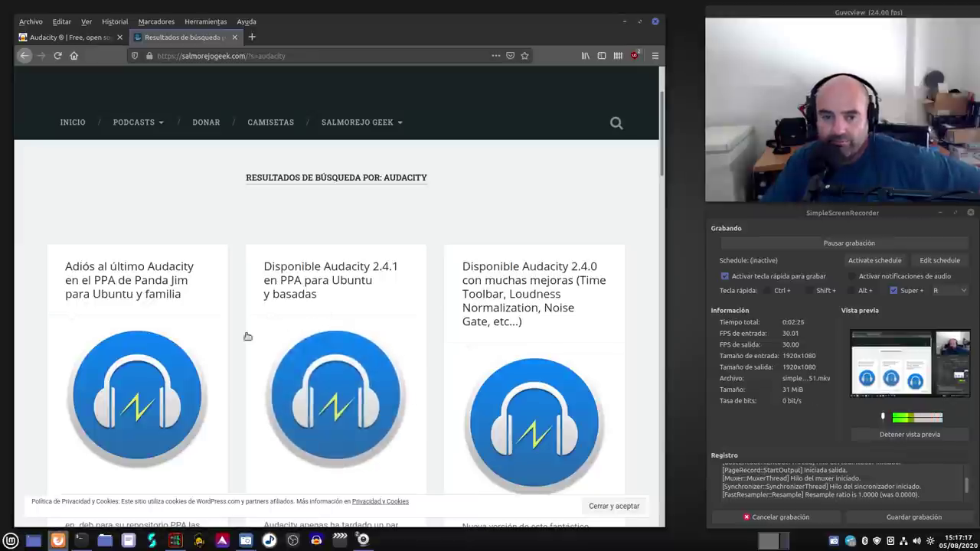
Step: Open the first search result, the article "Adiós al último Audacity", and read through it
click(191, 345)
scroll(190, 344, down, 3)
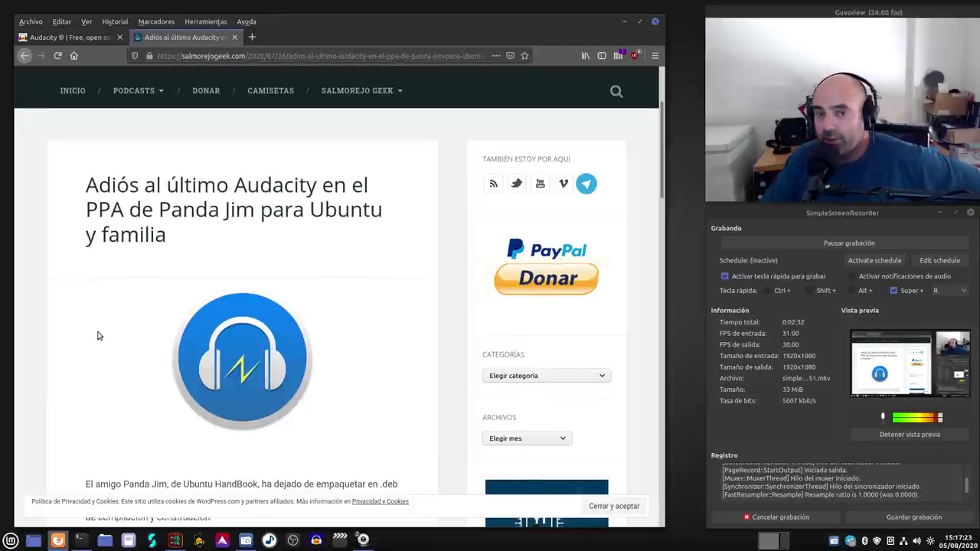
scroll(96, 335, down, 6)
scroll(23, 319, down, 3)
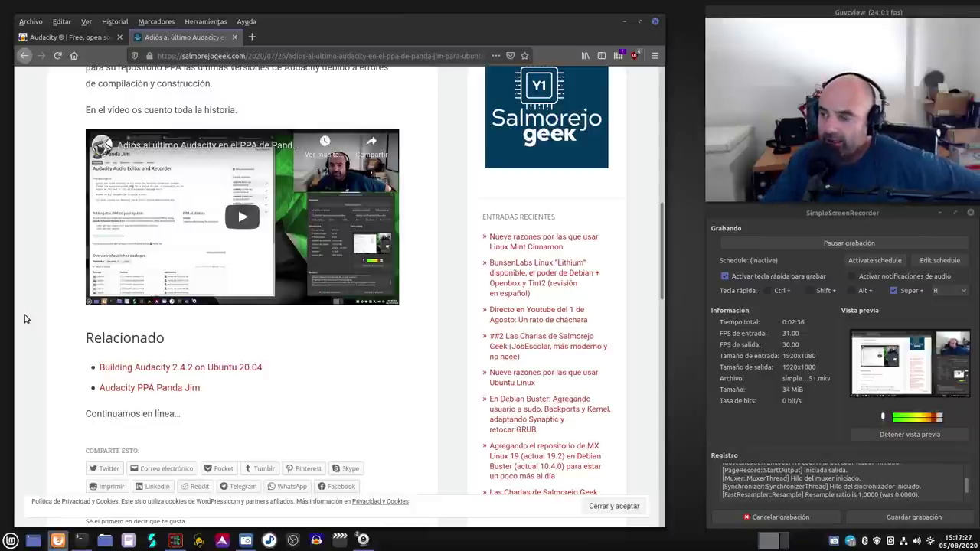
scroll(53, 313, up, 3)
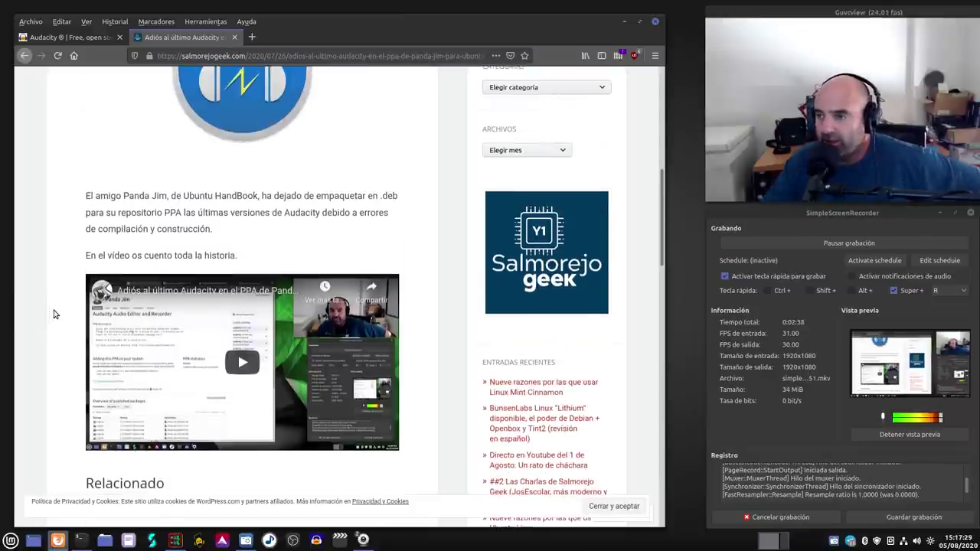
scroll(53, 314, up, 5)
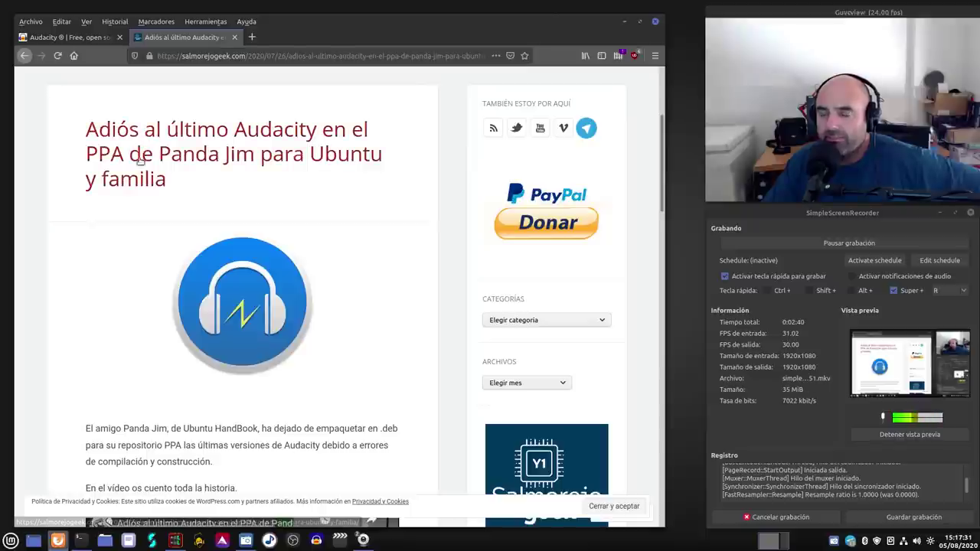
Step: Return to the Audacity website's tab to view its homepage, and minimize the browser window
click(84, 41)
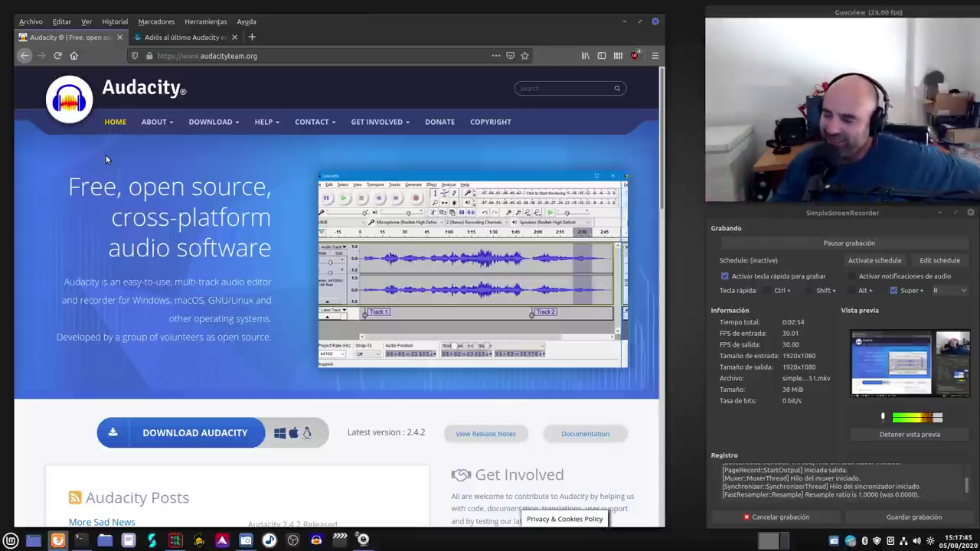
mouse_move(153, 122)
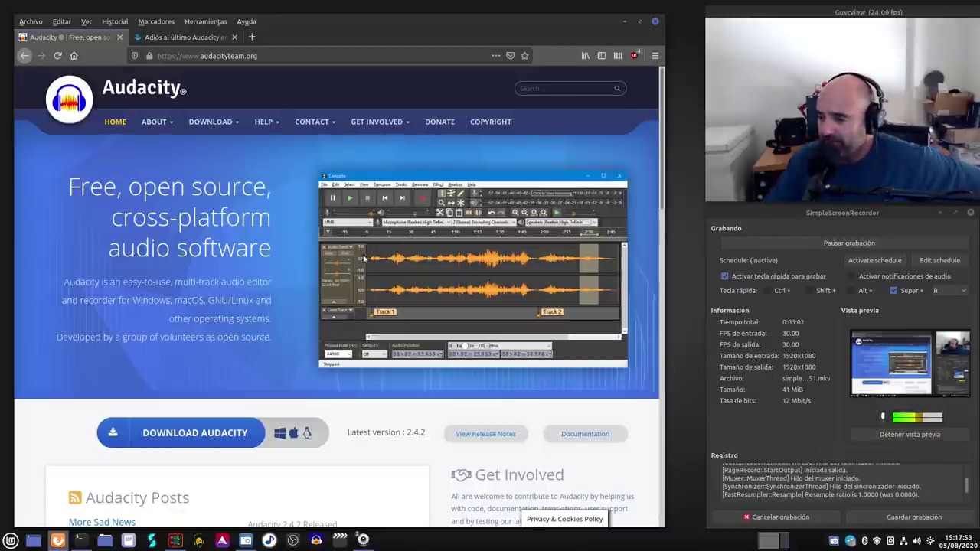
click(624, 23)
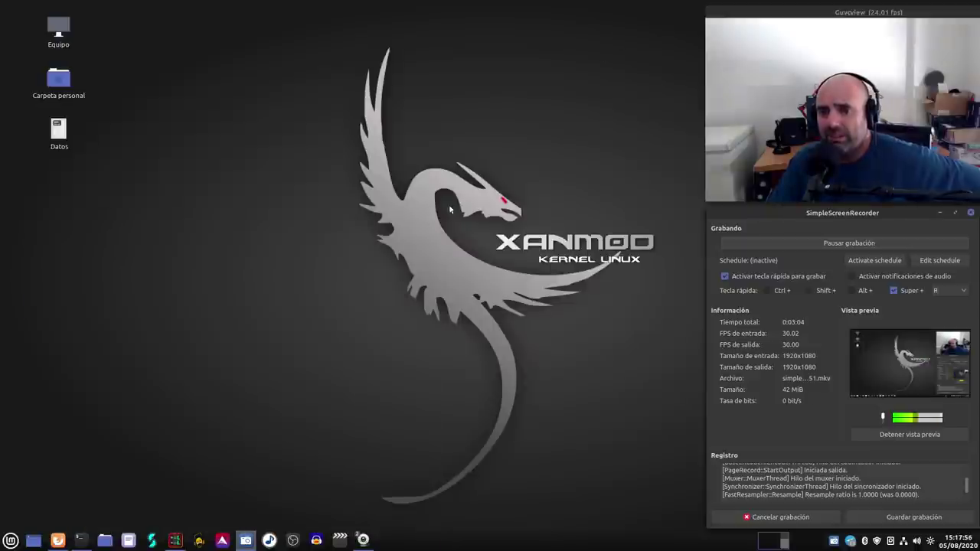
Step: Restore the BashTOP window, launch Audacity, check the installed version in its About dialog, and close Audacity
click(80, 540)
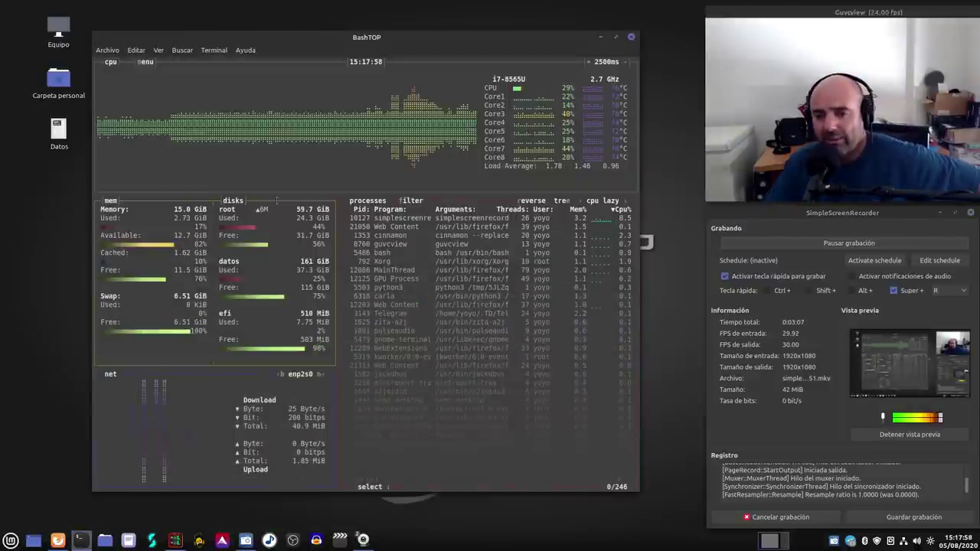
click(316, 540)
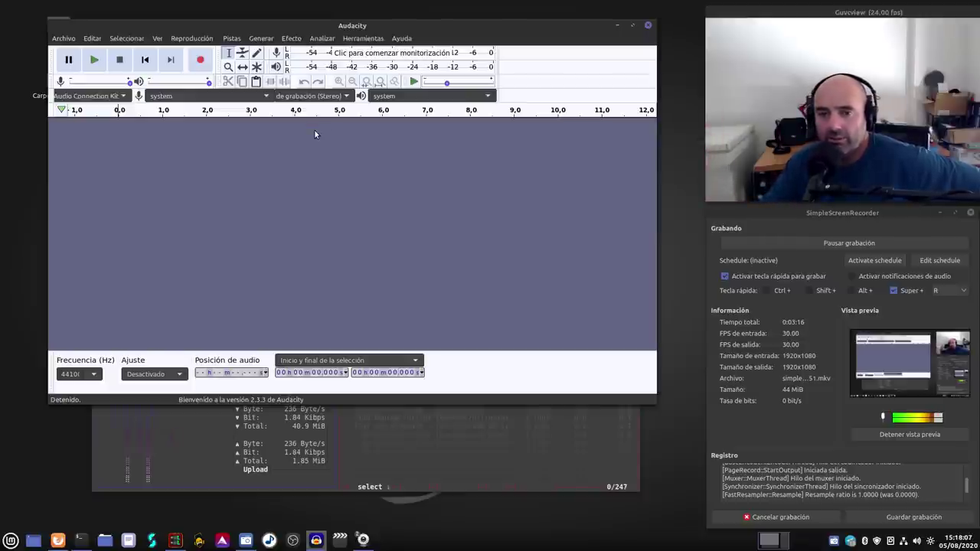
click(398, 38)
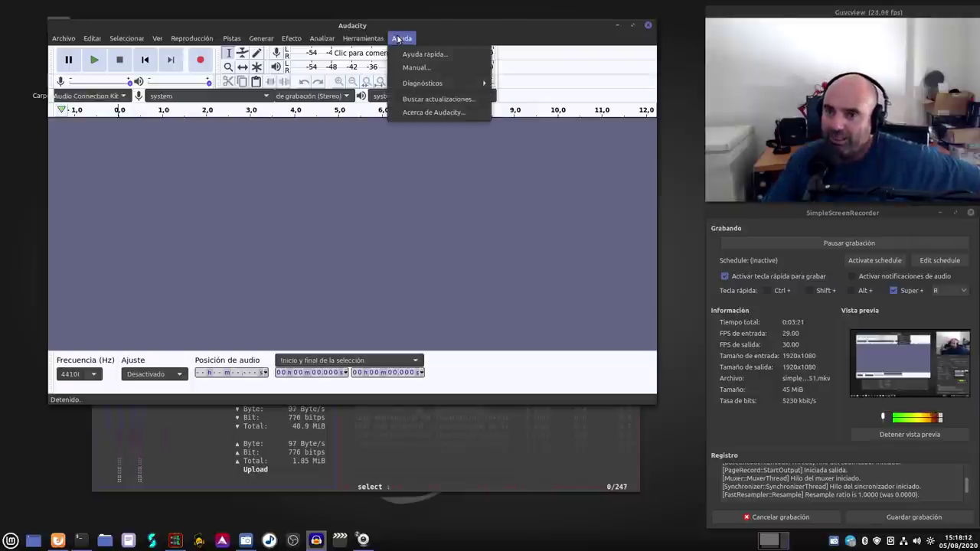
click(424, 115)
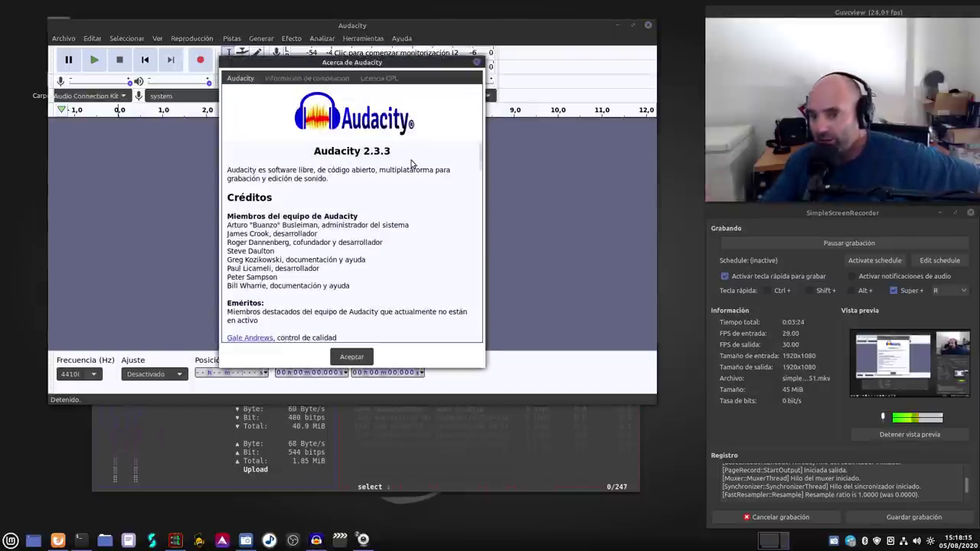
click(351, 357)
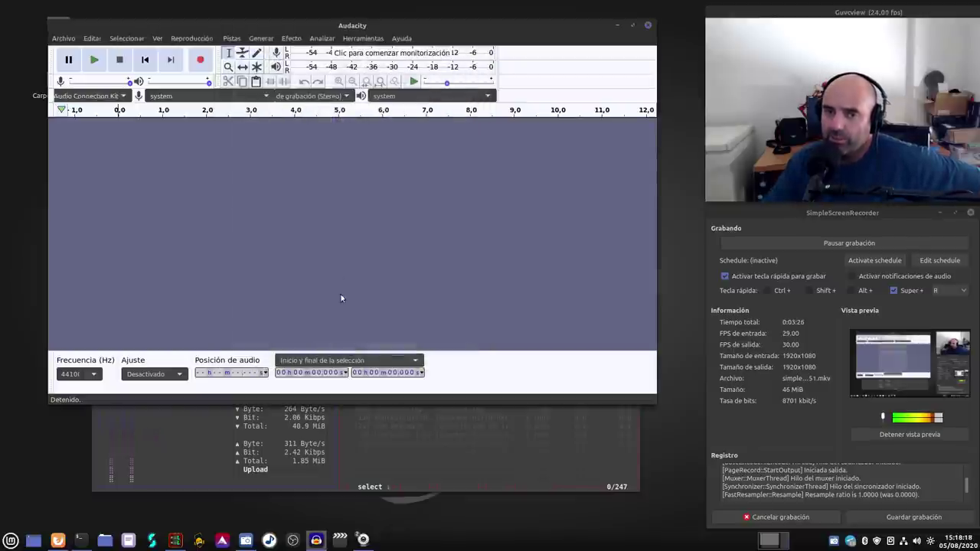
click(648, 26)
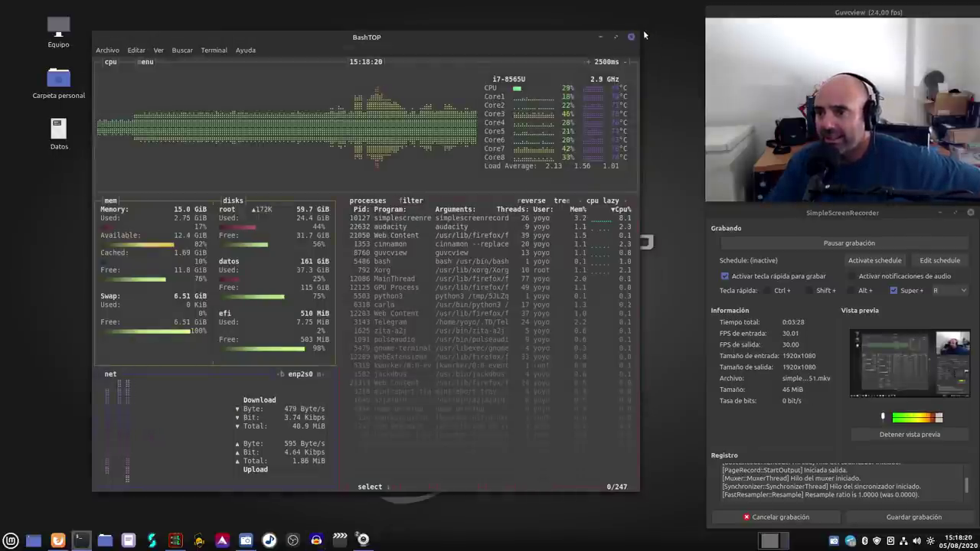
Step: Switch to Firefox, review the latest version and release posts on the Audacity homepage, and minimize the browser
click(58, 541)
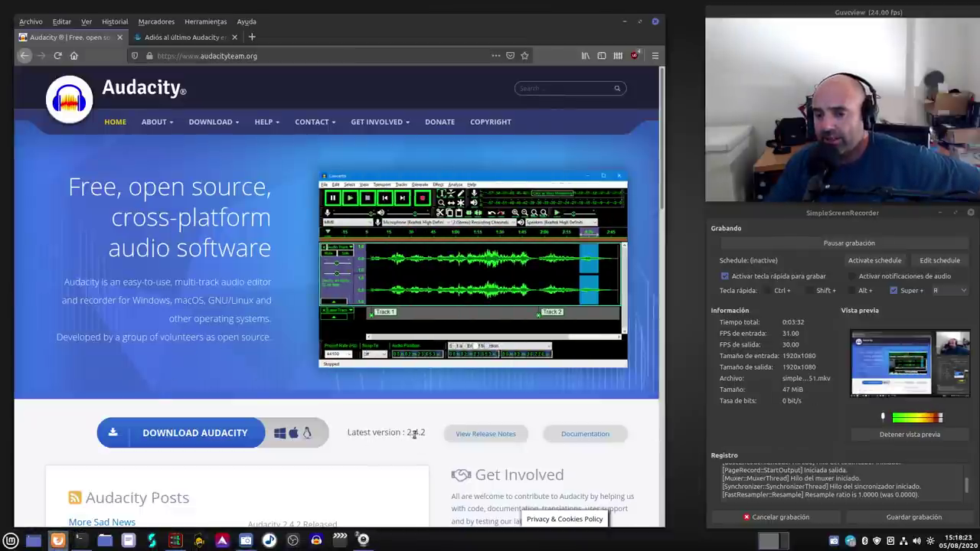
scroll(391, 433, down, 3)
scroll(358, 414, down, 2)
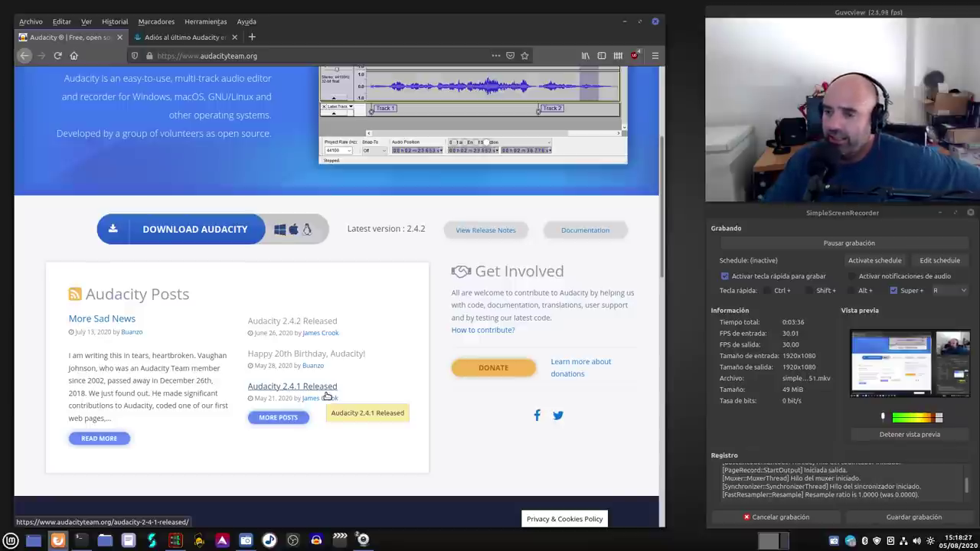
scroll(327, 396, up, 5)
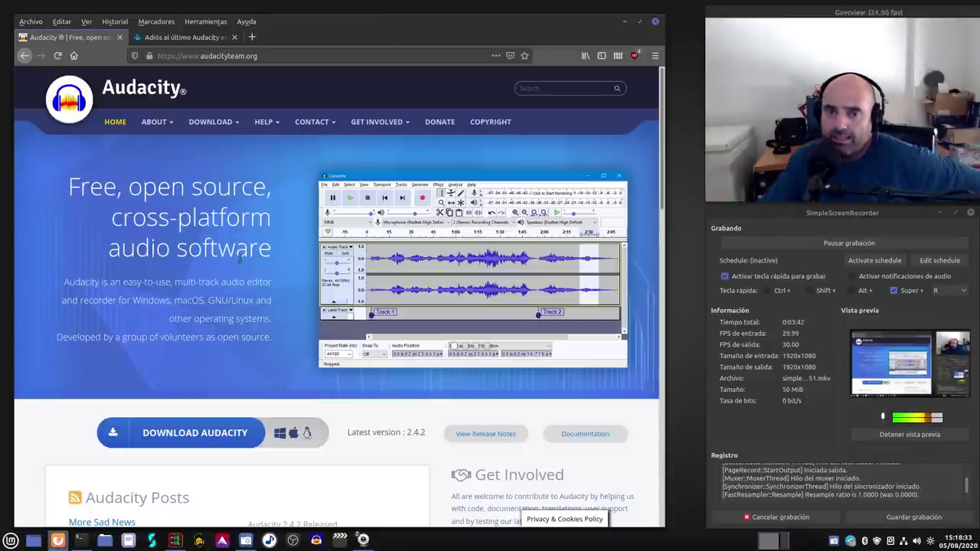
click(624, 21)
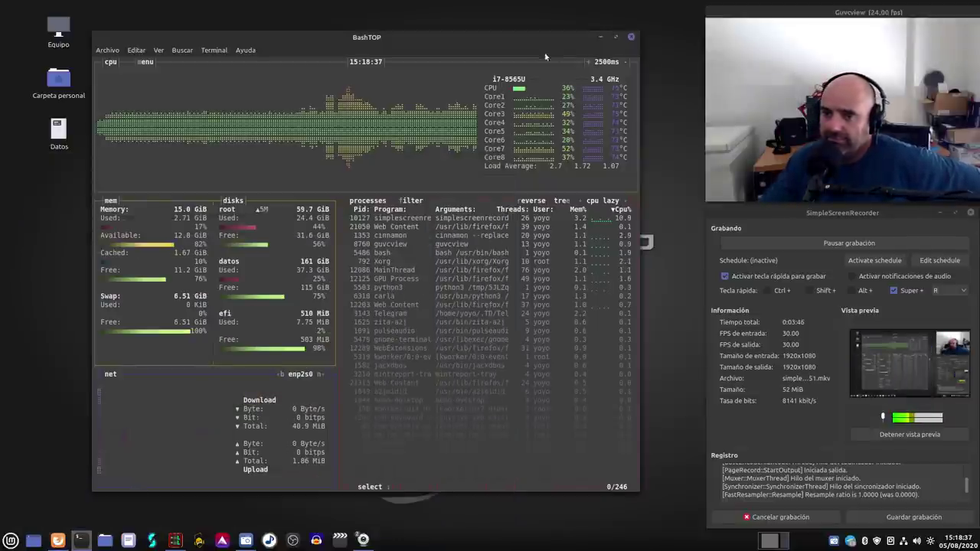
Step: Open a new terminal window from the BashTOP terminal, minimize BashTOP, and place the new window near the middle of the desktop
click(601, 37)
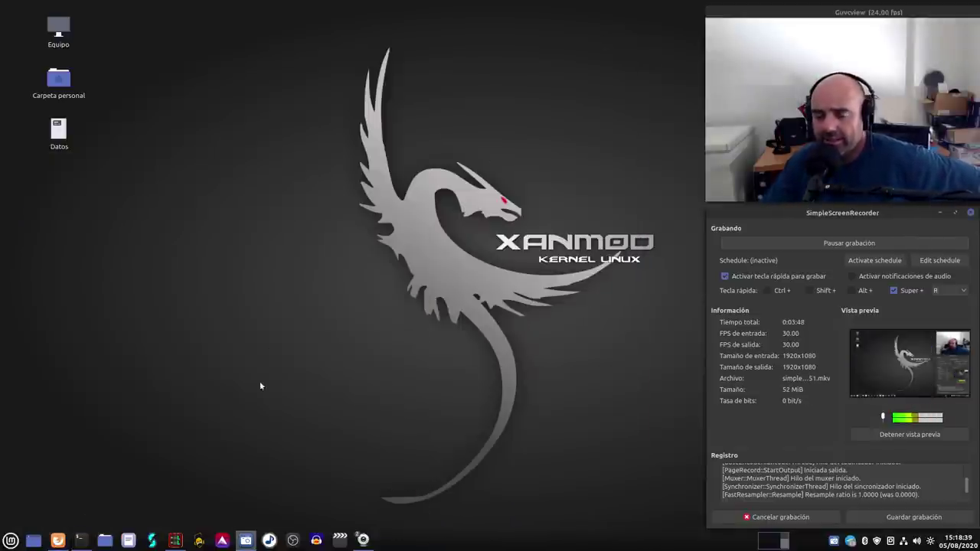
click(80, 540)
click(110, 51)
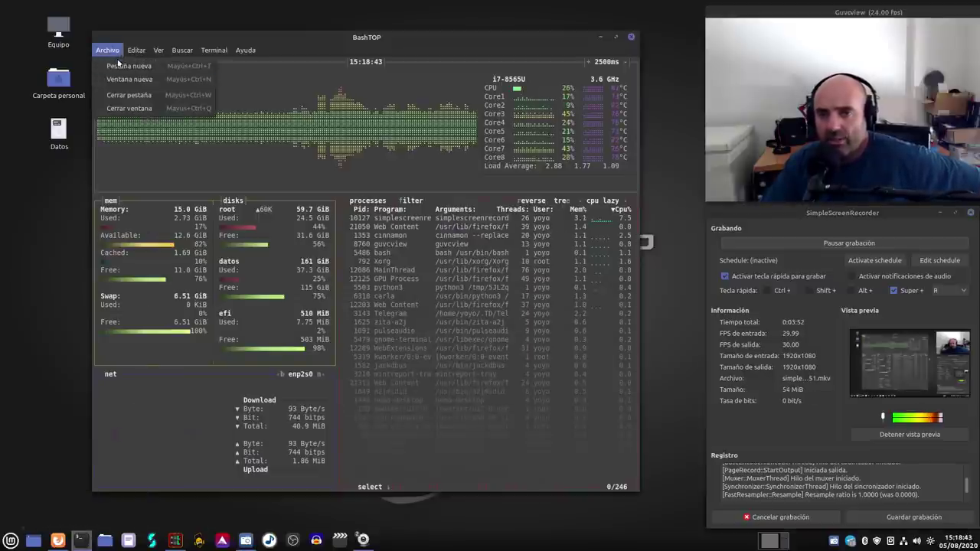
click(131, 79)
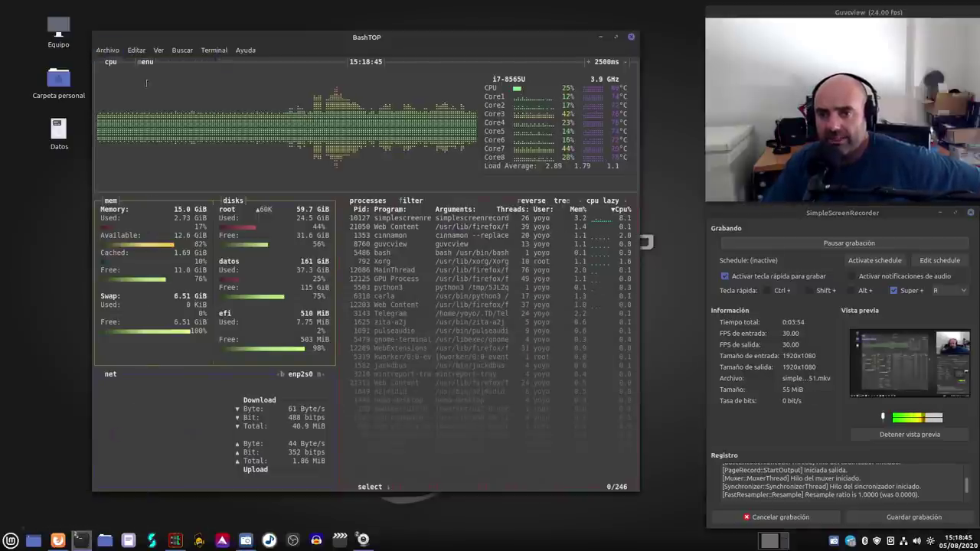
click(600, 37)
drag(538, 159, 305, 205)
drag(416, 434, 620, 443)
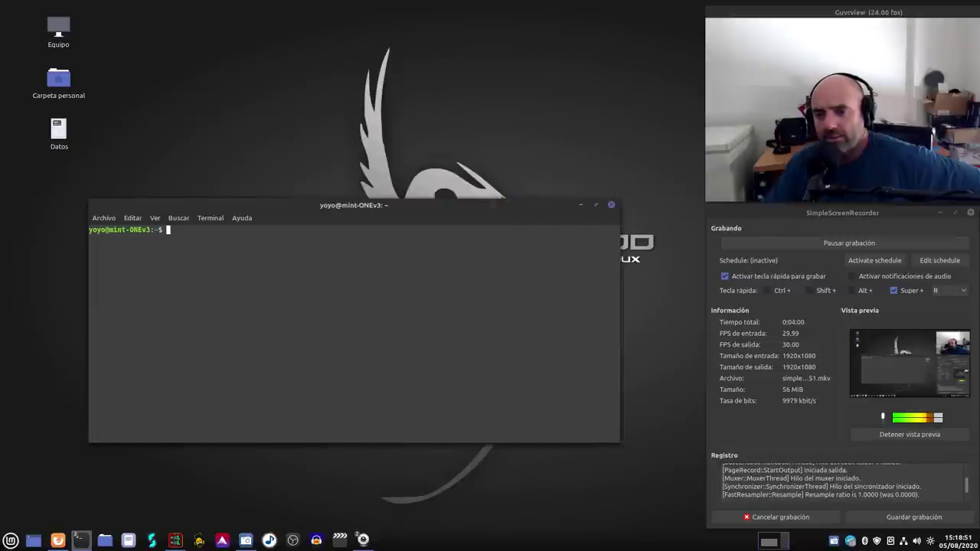
drag(346, 222, 371, 198)
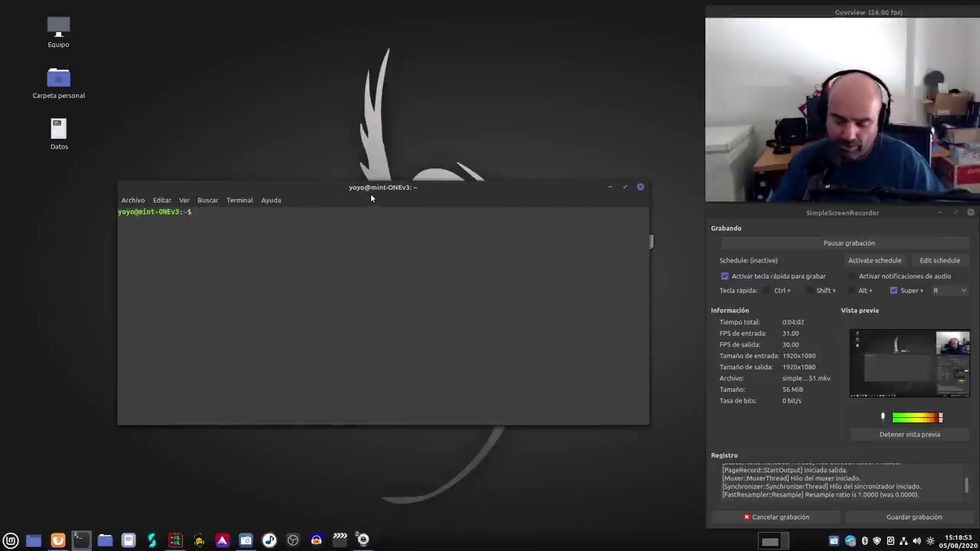
Step: Run "sudo apt remove audacity" in the terminal and authorize it with the account's sudo password
text(sudo apt)
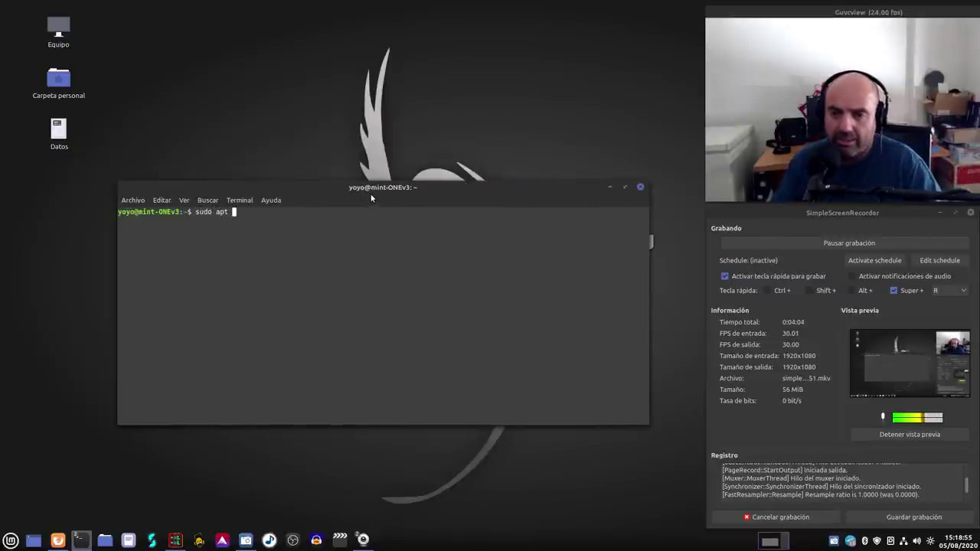
text( rem)
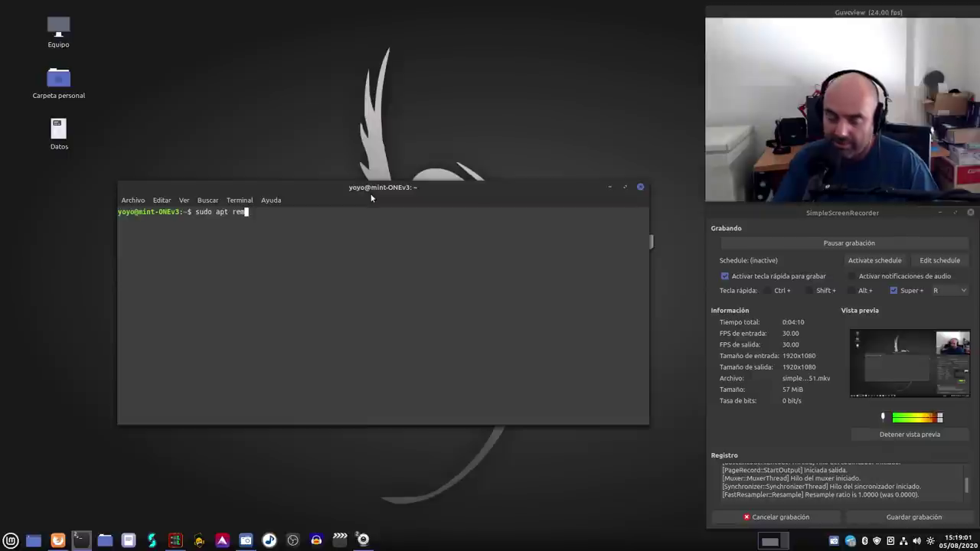
text(ove )
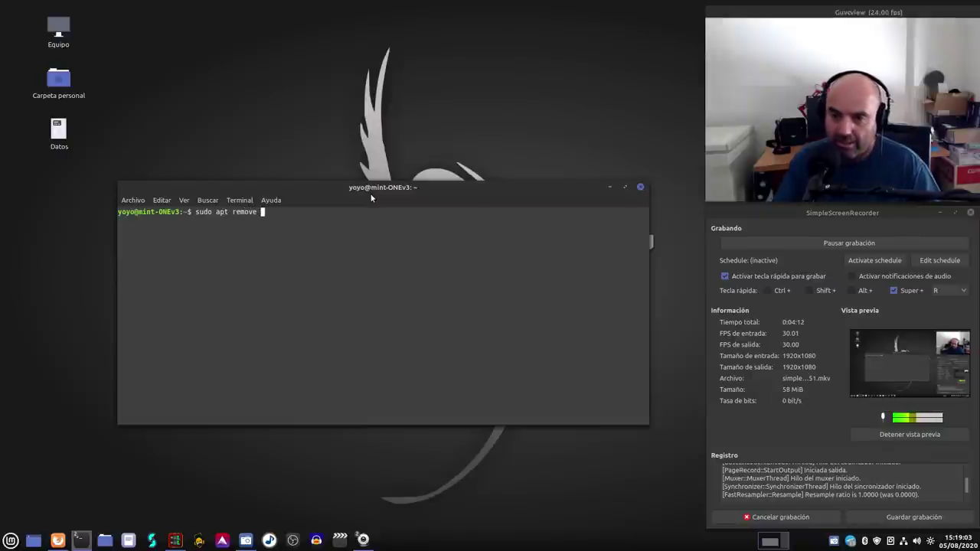
text(a)
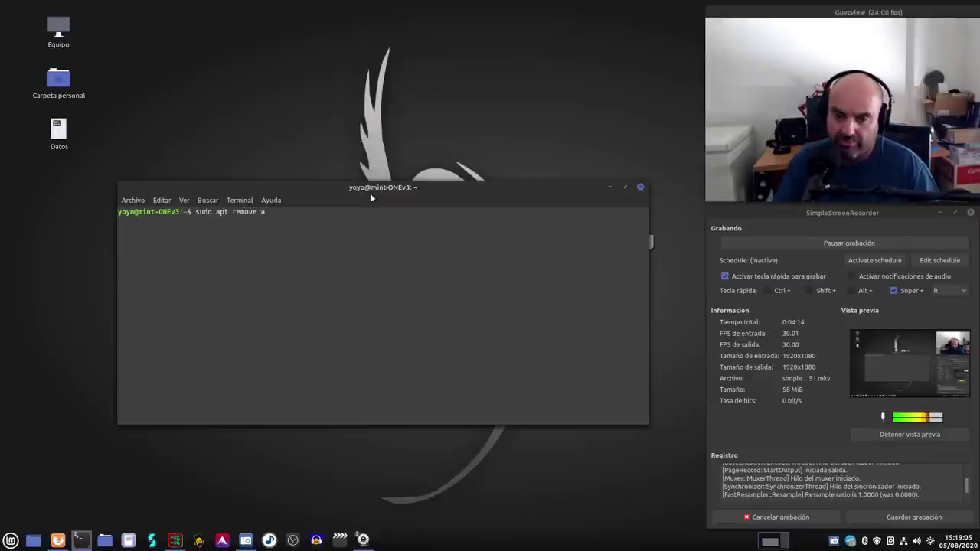
text(udacity)
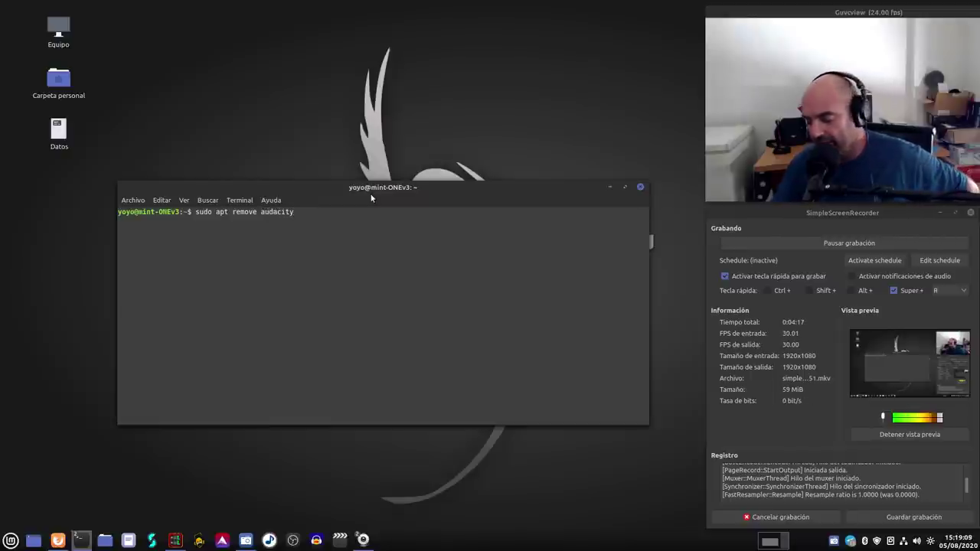
key(Return)
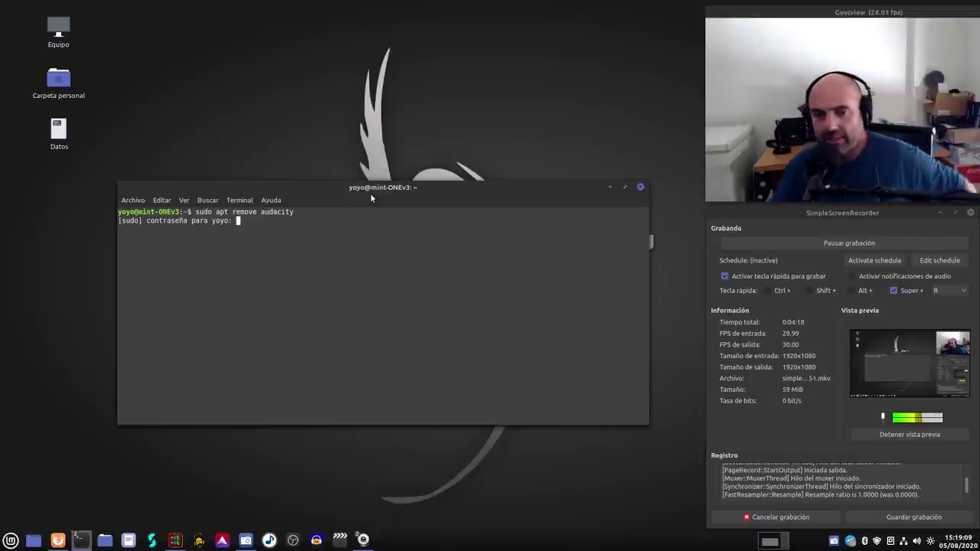
text(*******)
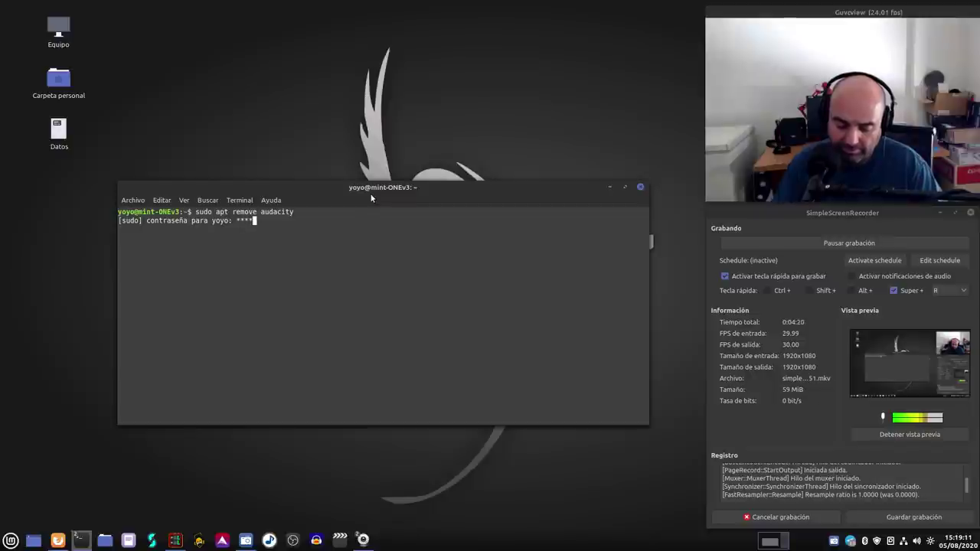
key(Return)
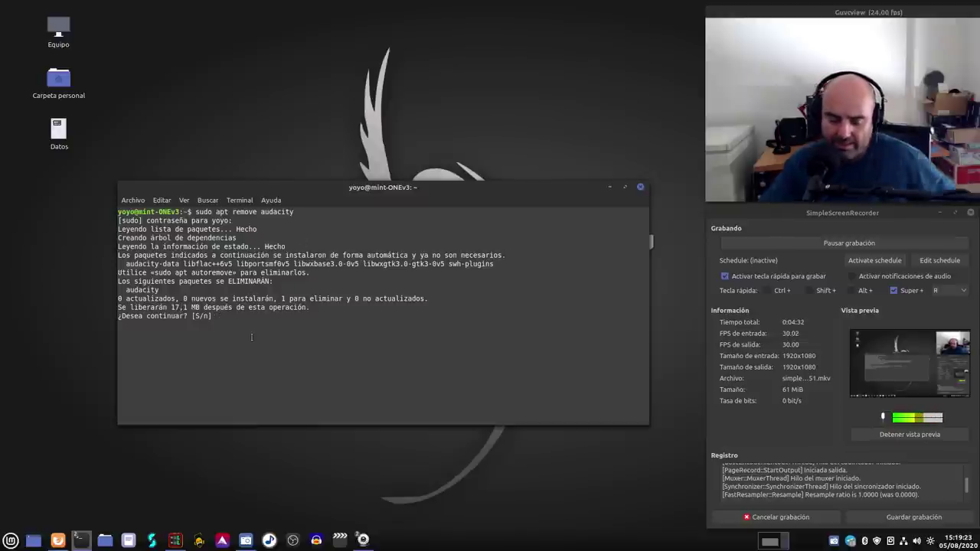
Step: Confirm the Audacity package removal with "s" and minimize the terminal window
text(s)
key(Return)
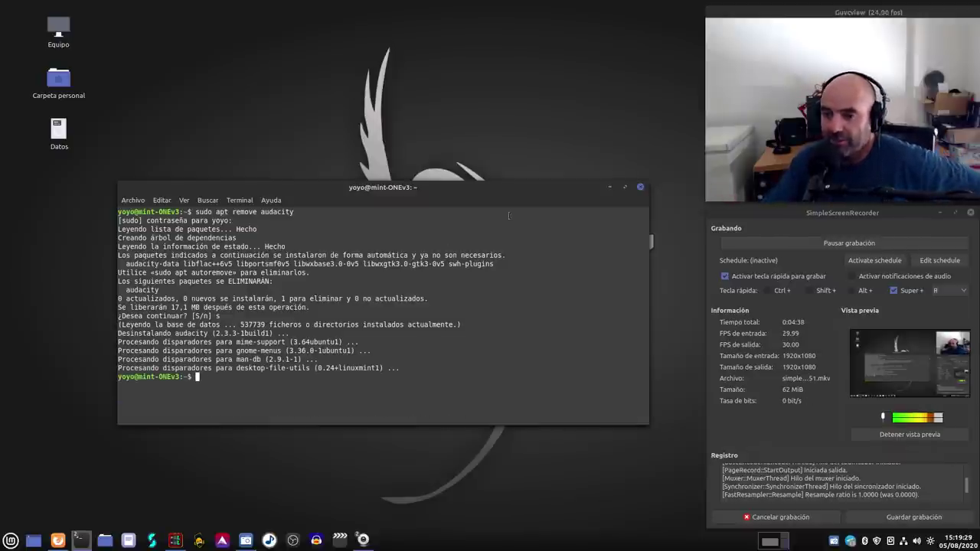
click(609, 188)
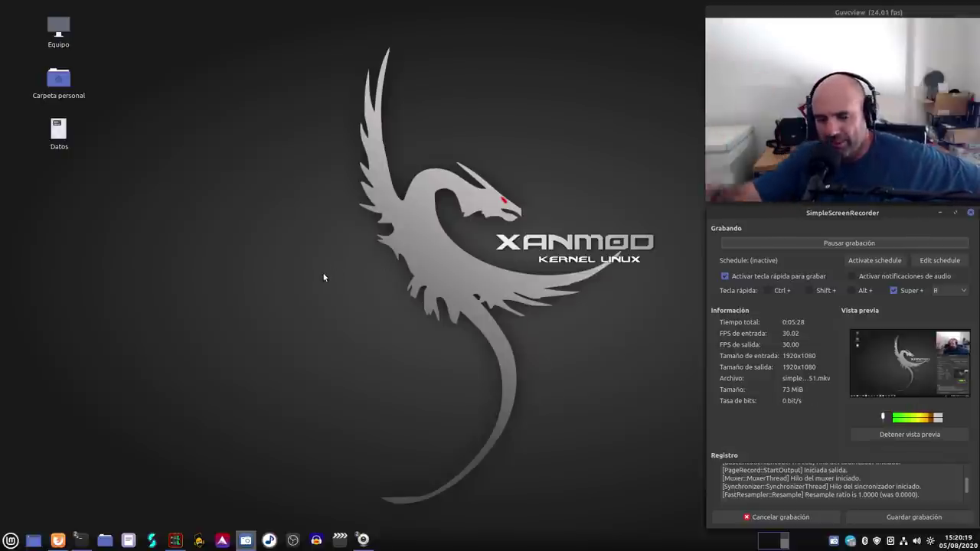
Step: Switch to Firefox and open the topic "Building Audacity 2.4.2 on Ubuntu 20.04" in the Audacity forum's Compiling Audacity board
click(57, 540)
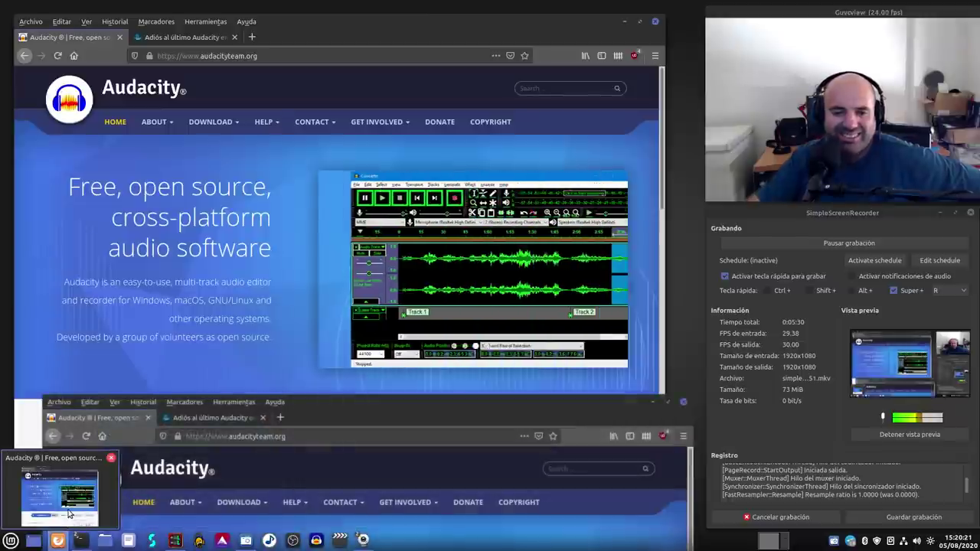
scroll(294, 311, down, 20)
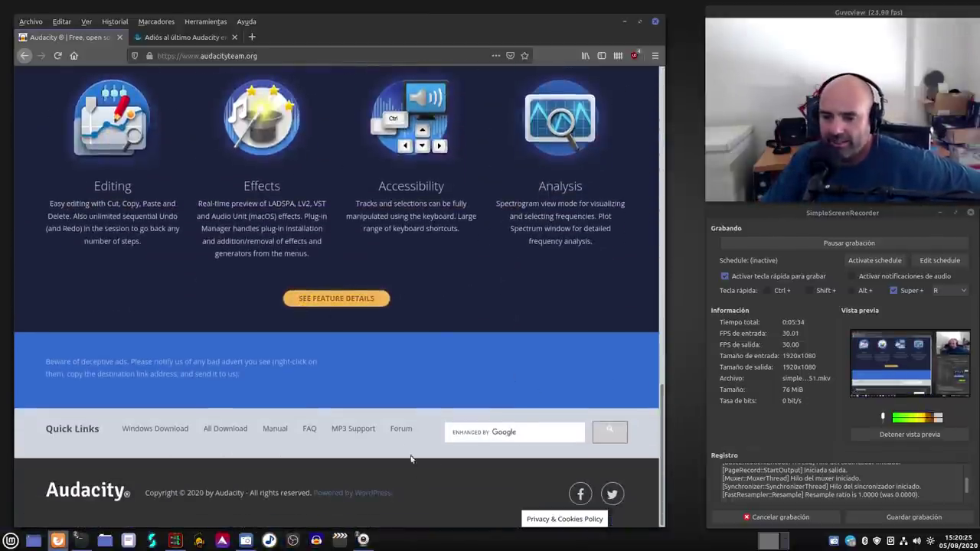
click(400, 428)
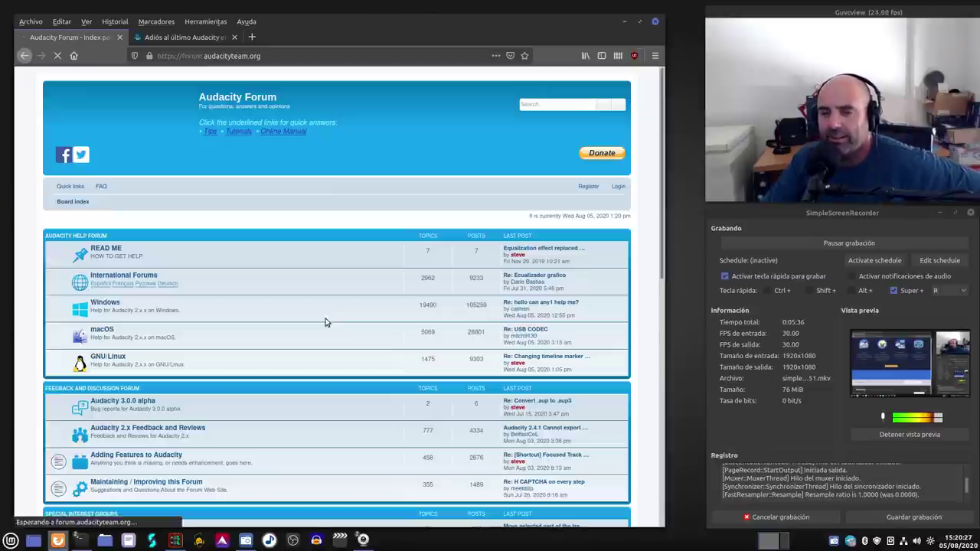
scroll(169, 350, down, 10)
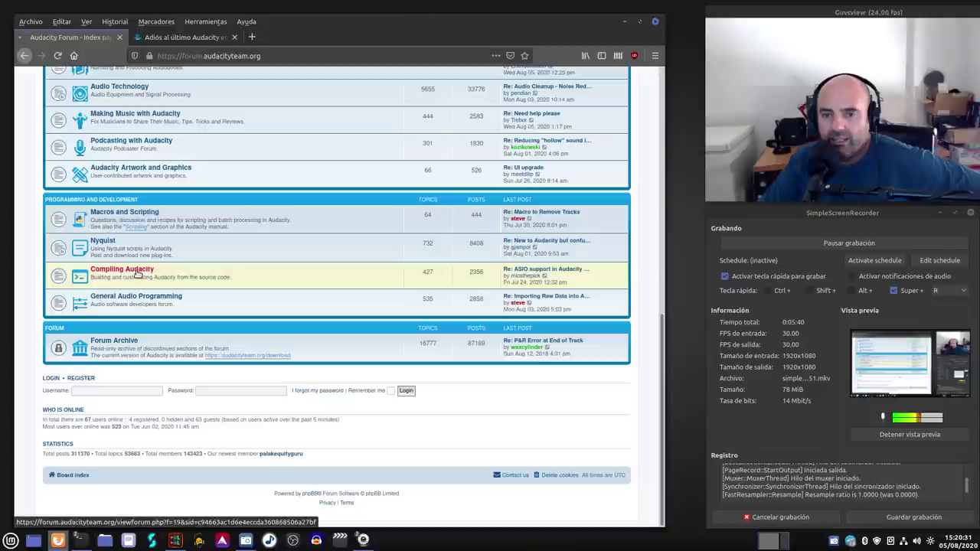
click(135, 274)
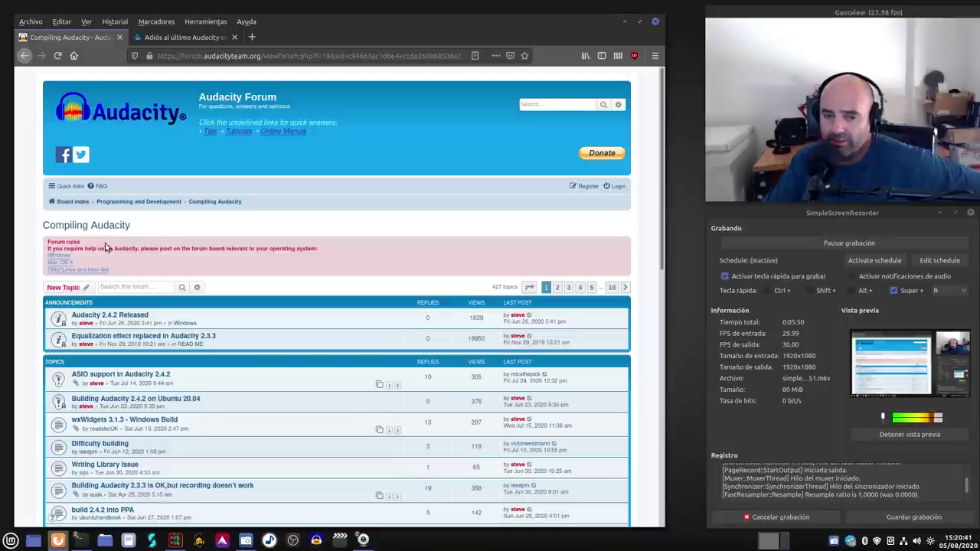
click(171, 400)
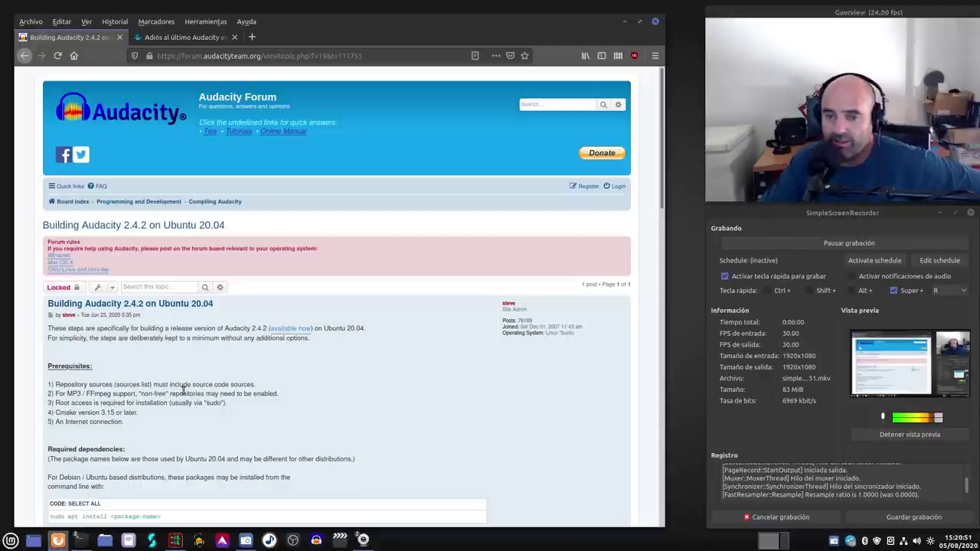
Step: Read the build guide's introduction and its Prerequisites, including the sources.list, sudo and Cmake requirements
scroll(186, 380, down, 2)
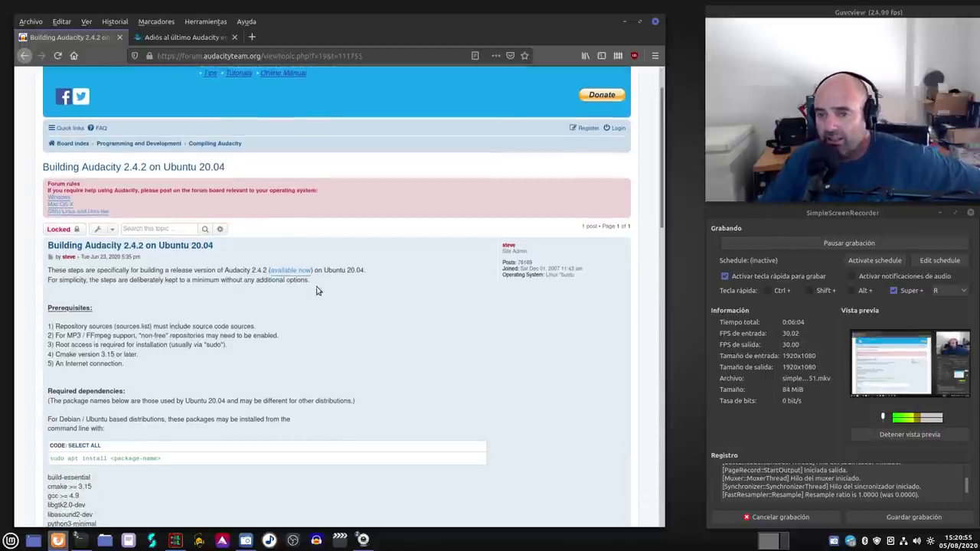
drag(259, 287, 43, 272)
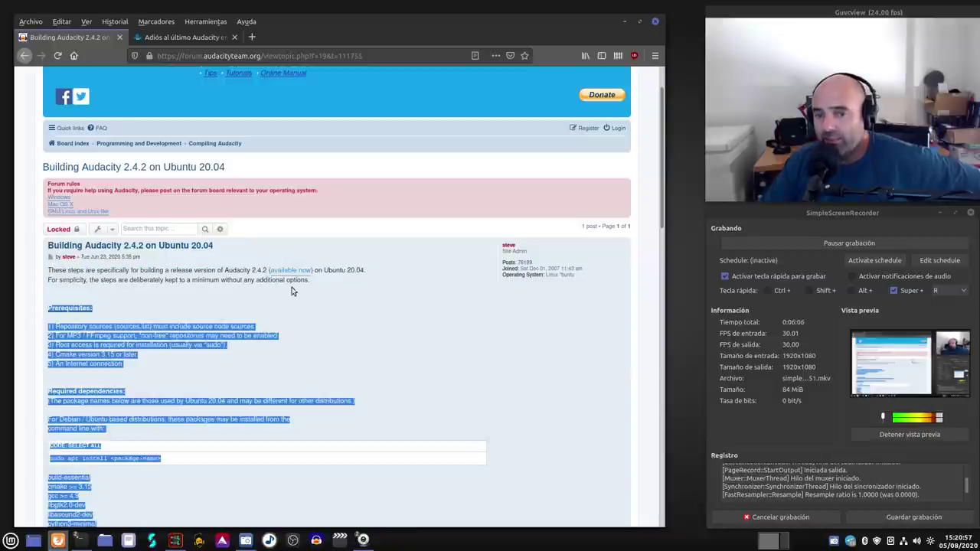
click(322, 297)
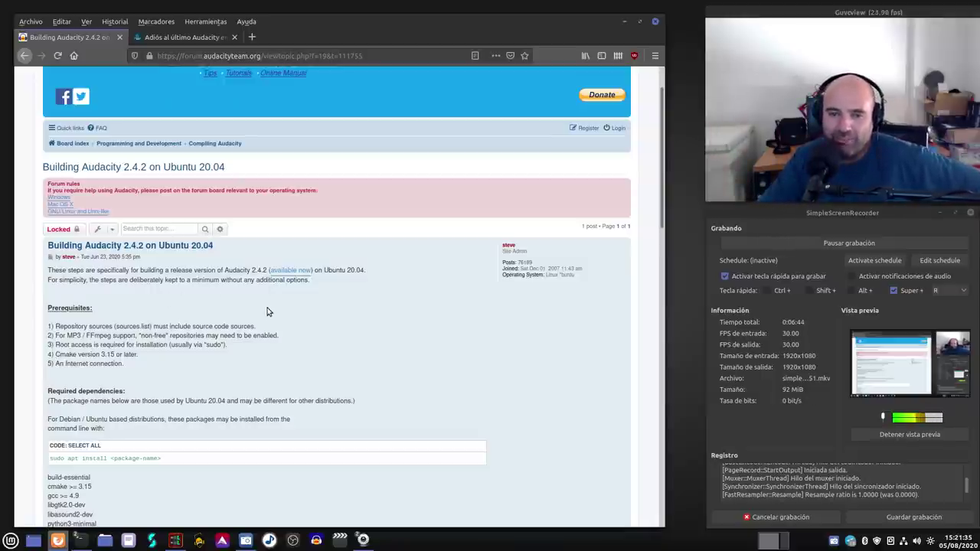
drag(322, 284, 273, 313)
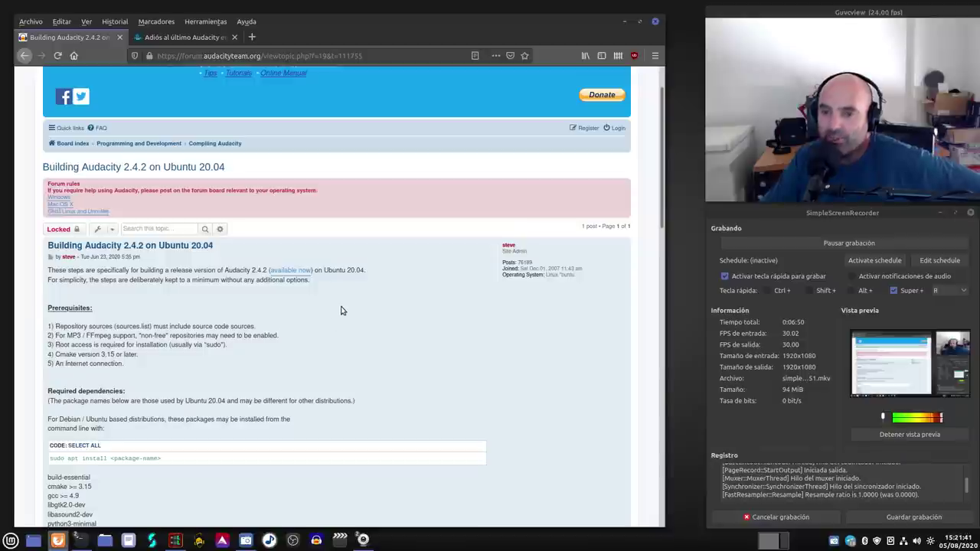
scroll(334, 314, down, 3)
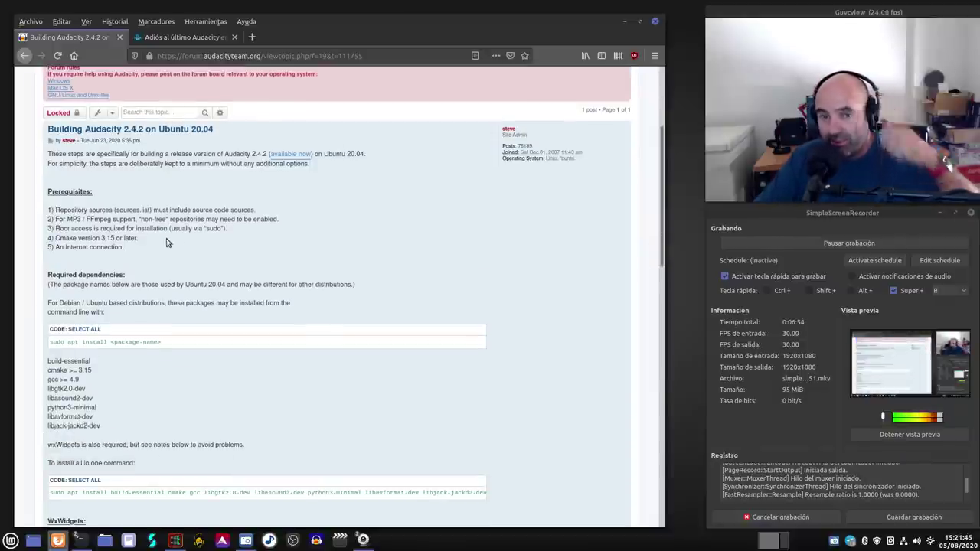
drag(152, 209, 115, 211)
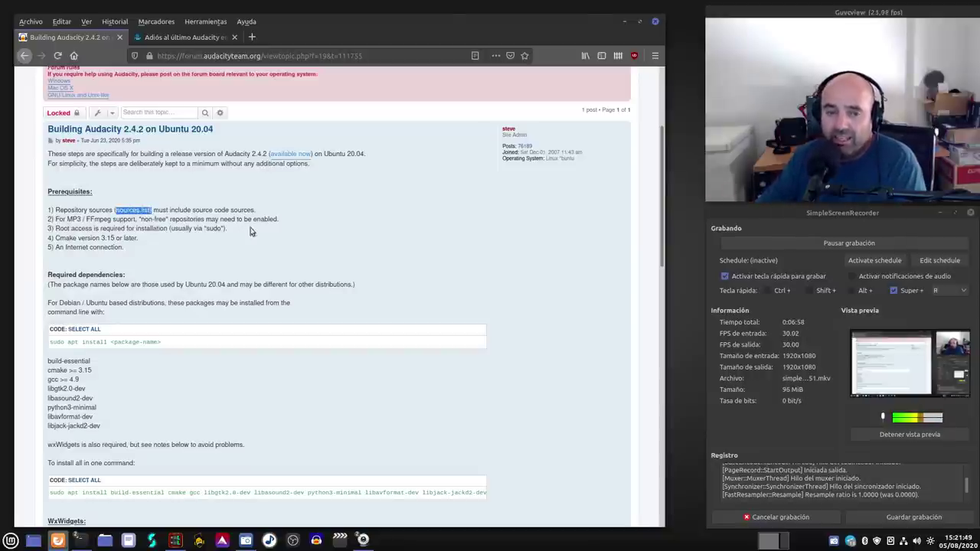
click(314, 233)
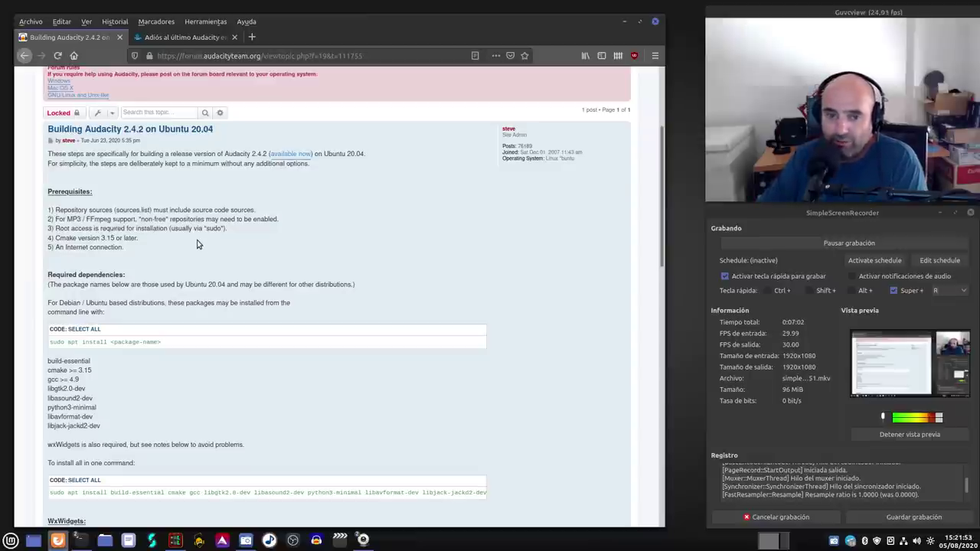
drag(233, 233, 92, 496)
click(57, 232)
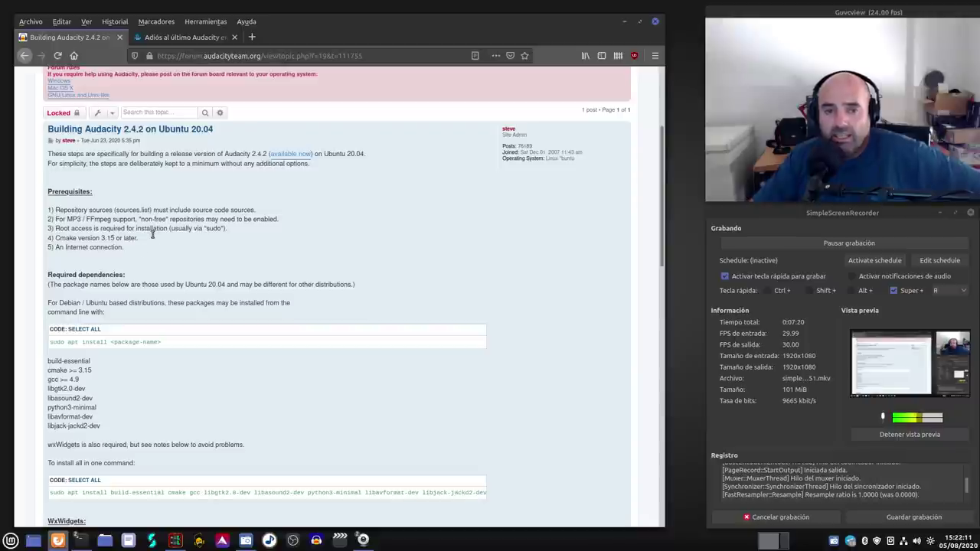
drag(132, 252, 184, 254)
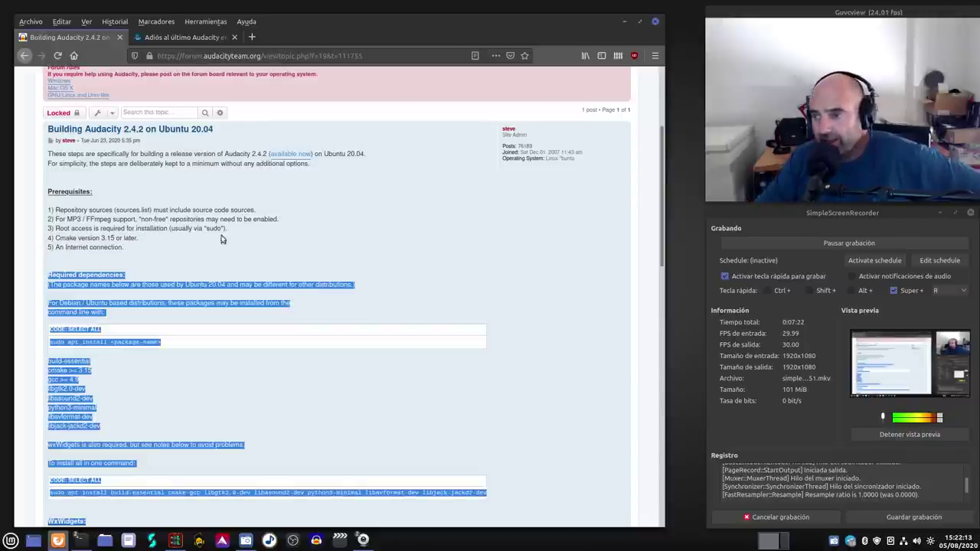
scroll(301, 276, down, 1)
scroll(360, 337, down, 3)
scroll(425, 337, up, 5)
click(417, 280)
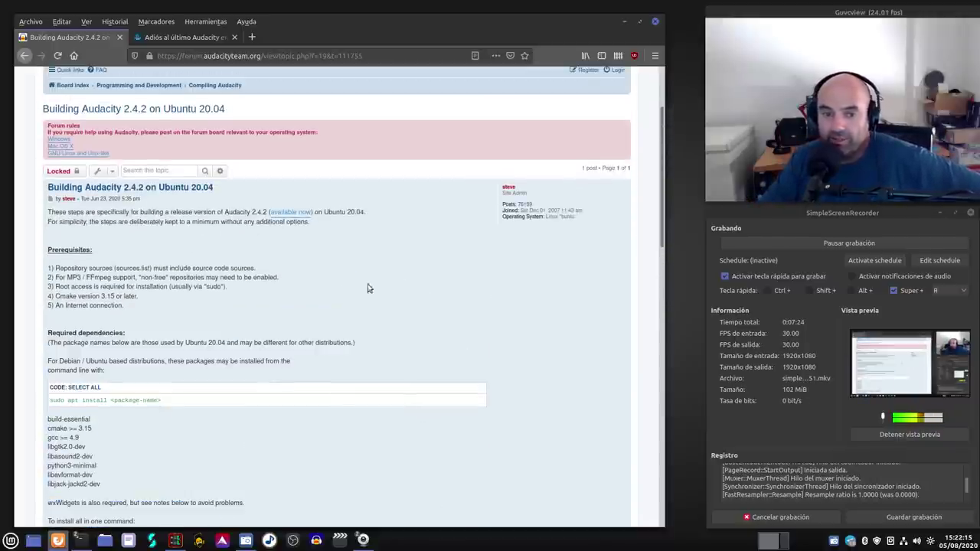
Step: Review the guide's required dependency packages from build-essential to libjack-jackd2-dev
scroll(161, 302, down, 3)
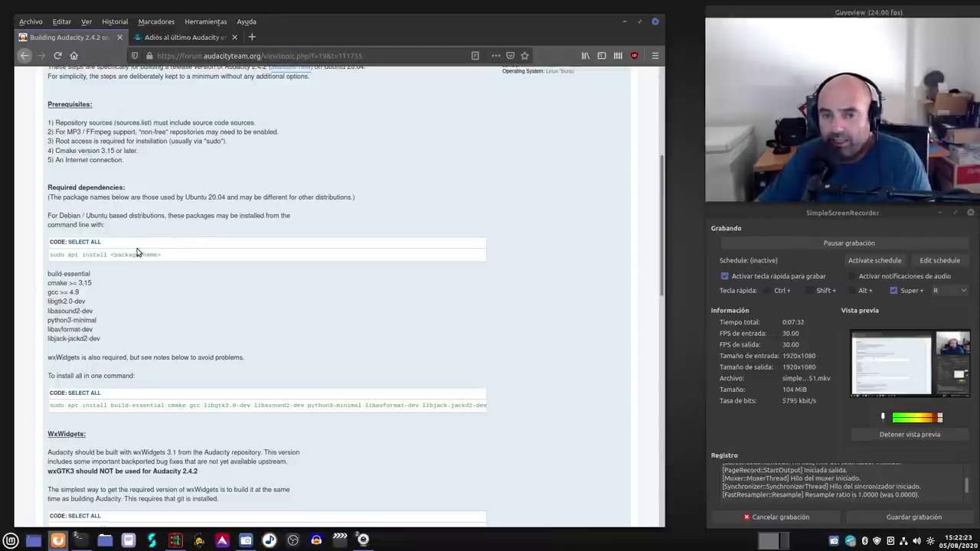
drag(113, 344, 51, 273)
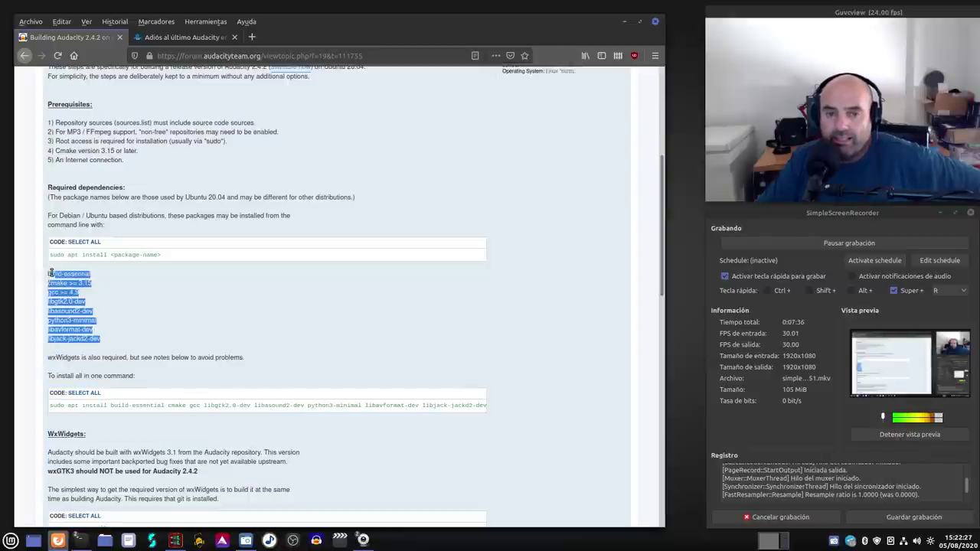
click(113, 339)
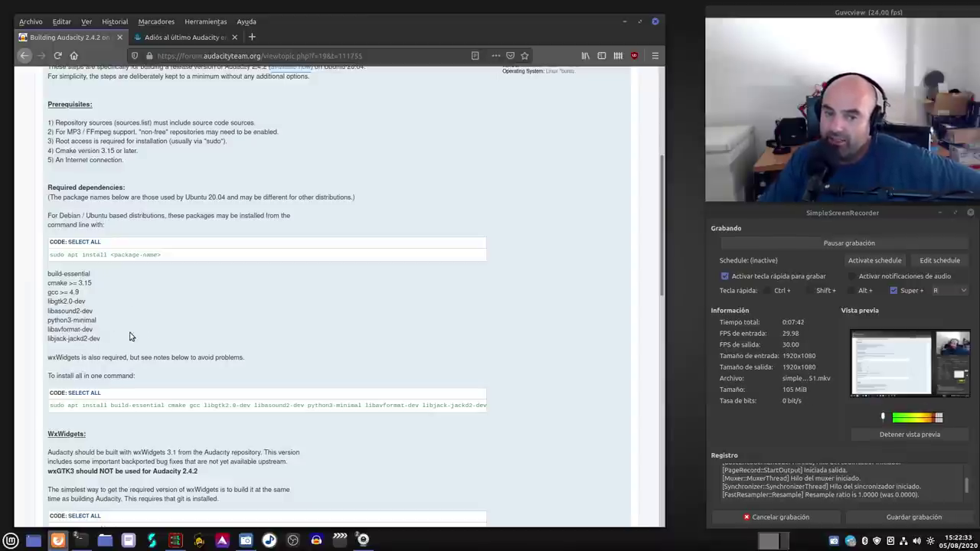
Step: Copy the guide's single apt install command for all dependencies and bring the terminal used for the Audacity removal to the front
scroll(139, 329, down, 4)
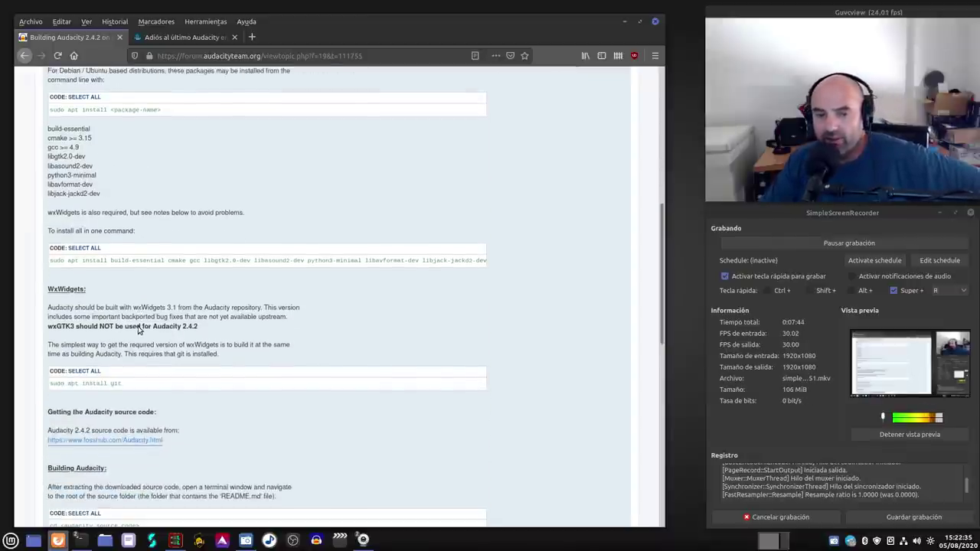
scroll(134, 321, up, 3)
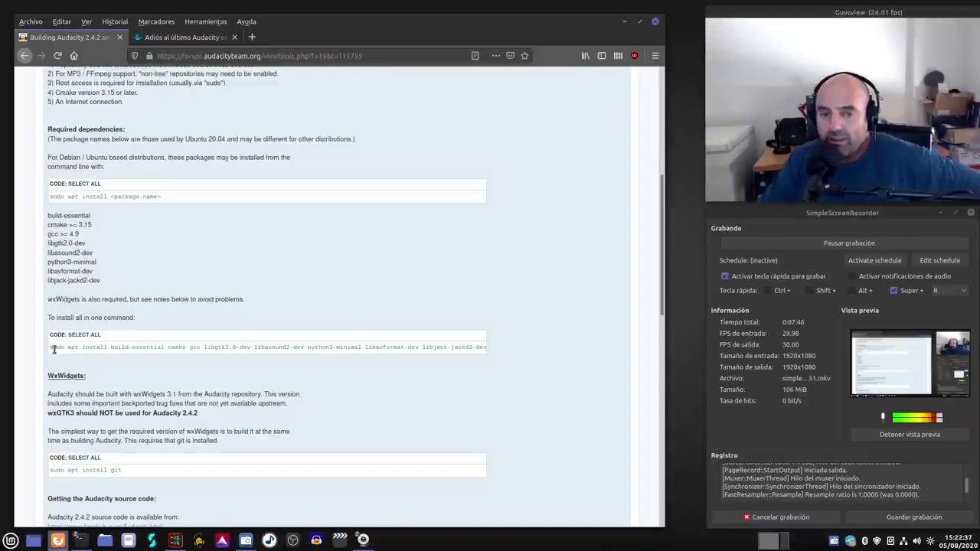
drag(51, 349, 485, 349)
right_click(472, 348)
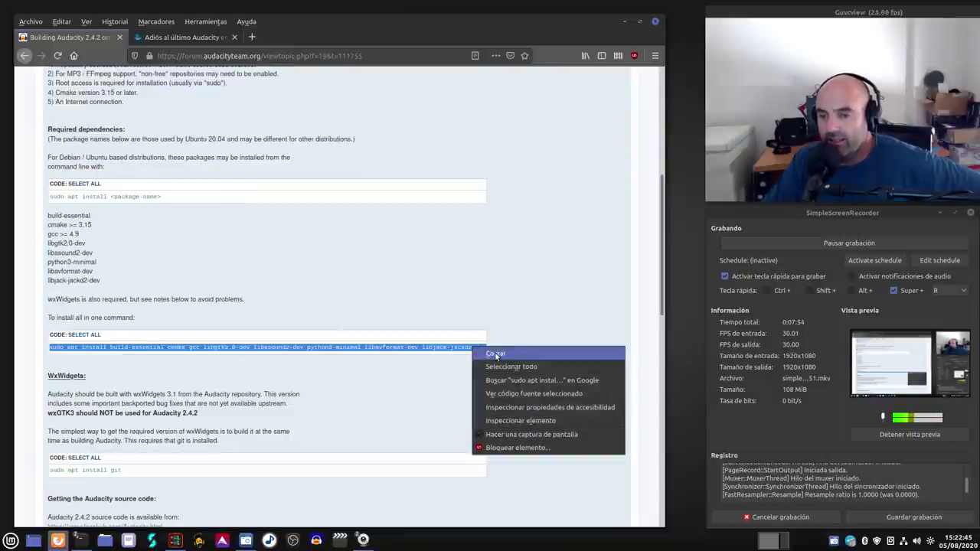
click(494, 353)
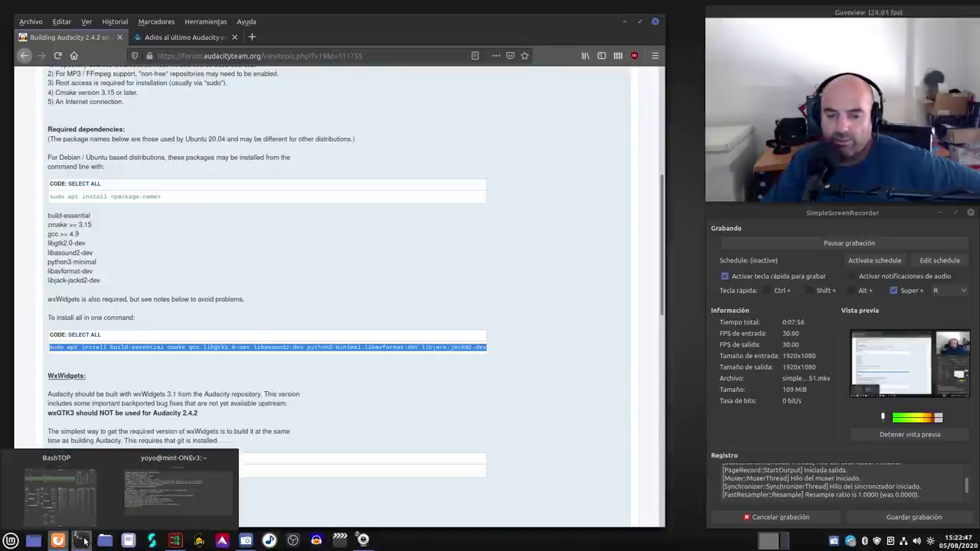
mouse_move(81, 542)
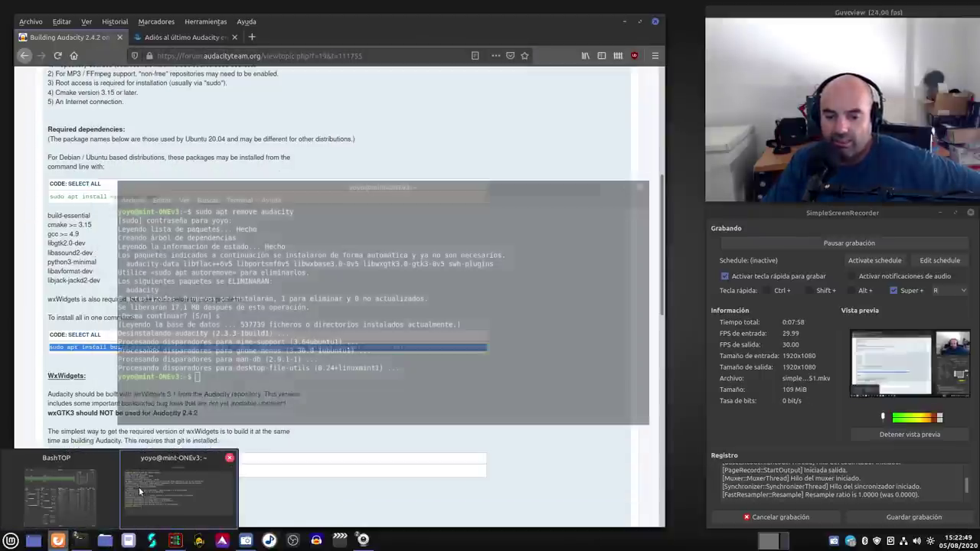
click(139, 486)
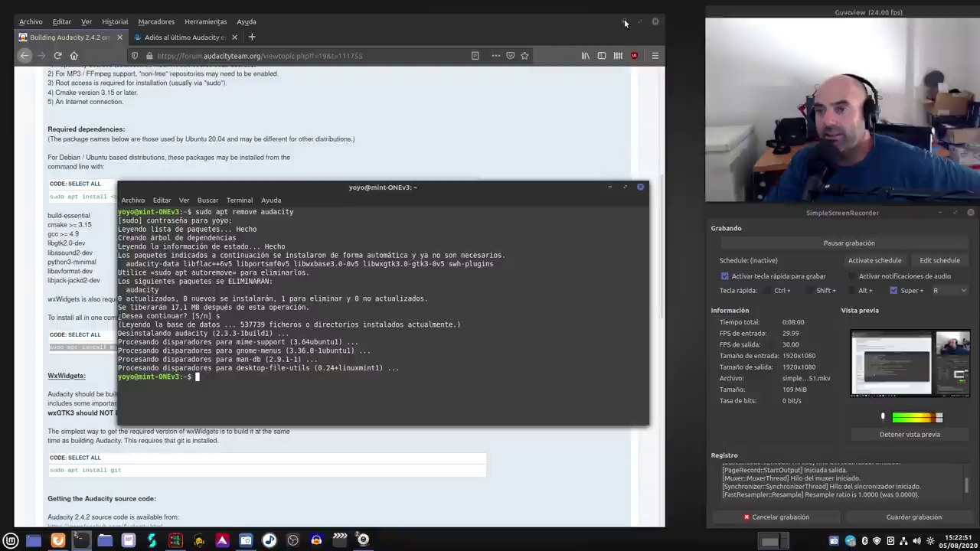
Step: Run the copied command in the terminal: sudo apt install build-essential cmake gcc libgtk2.0-dev libasound2-dev python3-minimal libavformat-dev libjack-jackd2-dev
click(626, 22)
drag(440, 188, 308, 86)
double_click(352, 141)
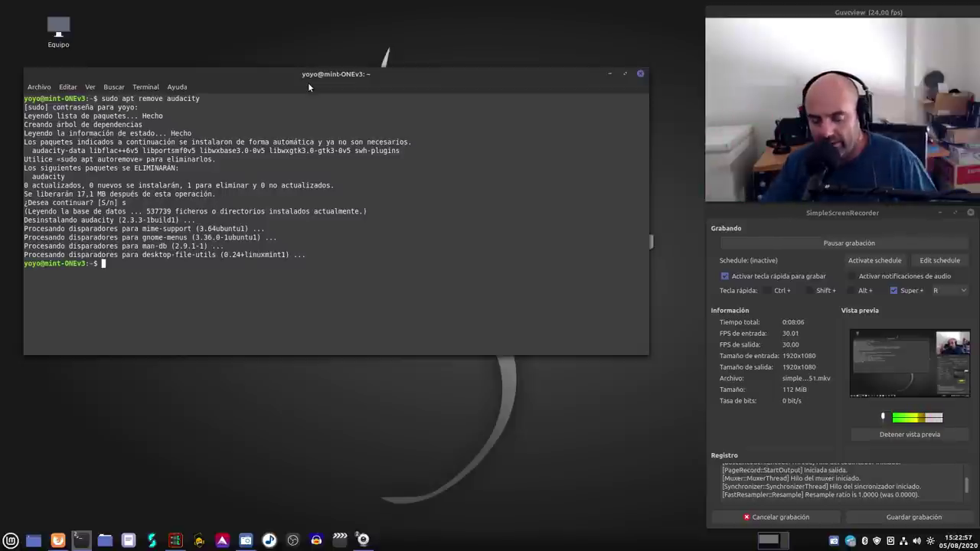
right_click(148, 295)
click(181, 357)
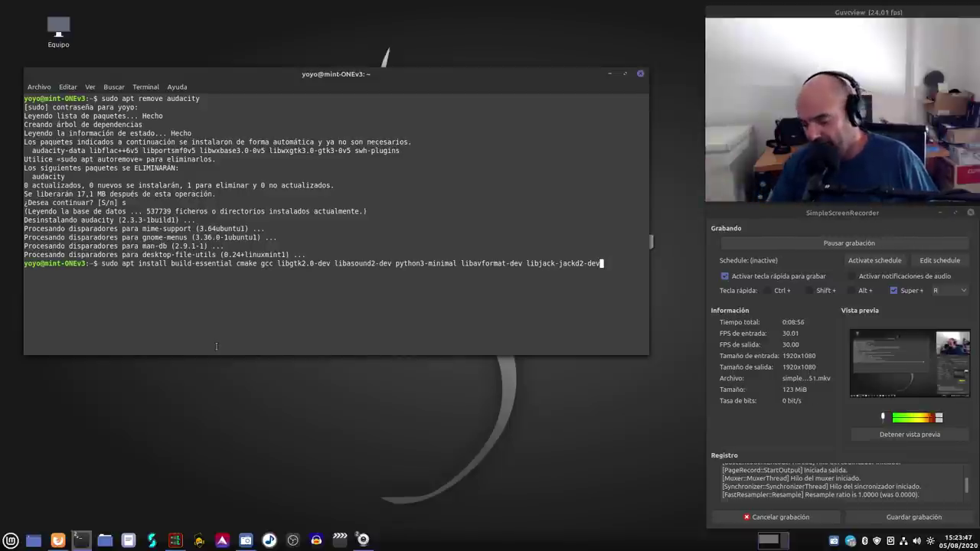
key(Return)
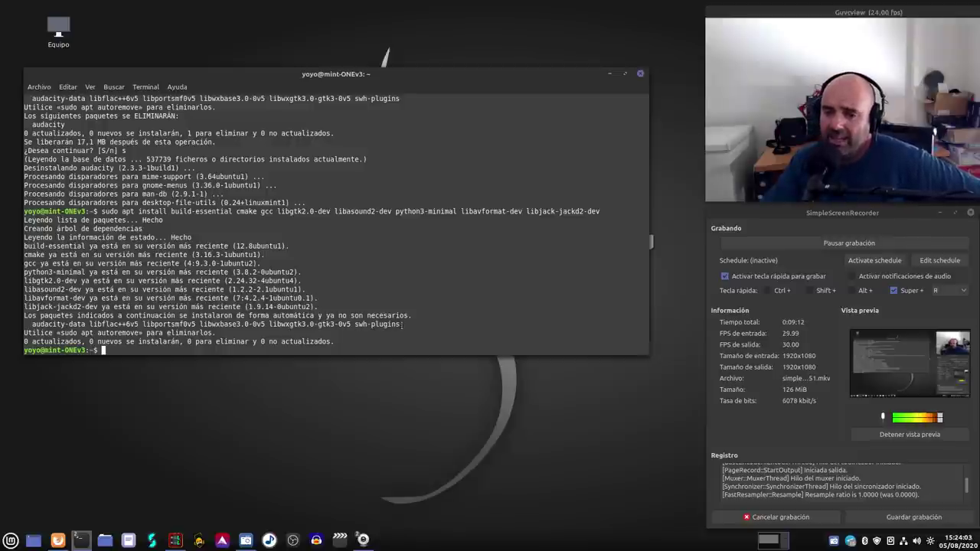
drag(400, 324, 32, 317)
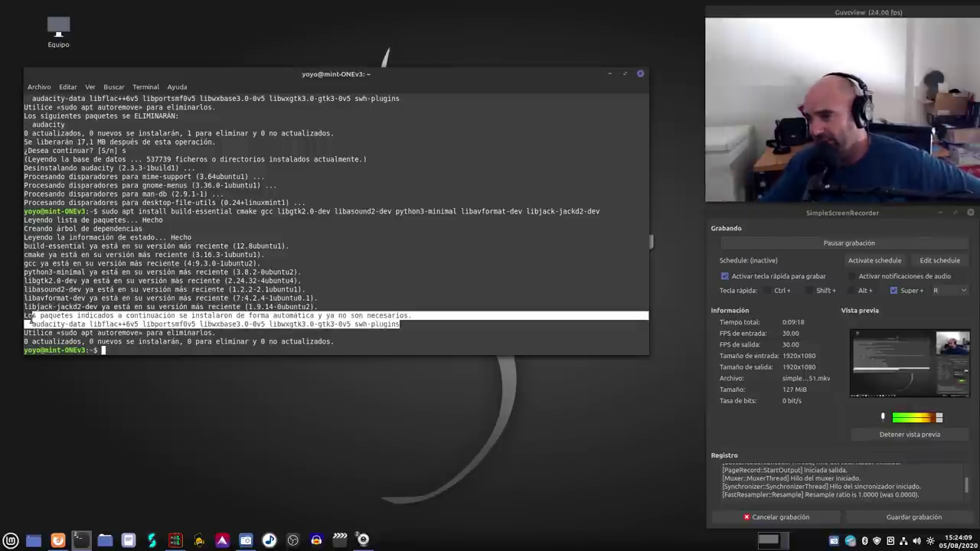
click(306, 329)
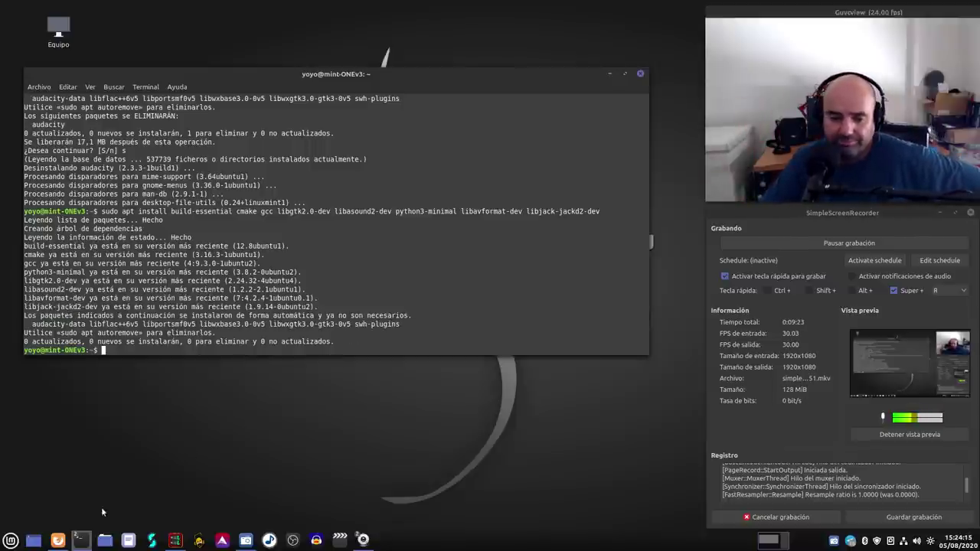
Step: Switch to Firefox, read the build guide's WxWidgets notes and copy its sudo apt install git command
click(57, 540)
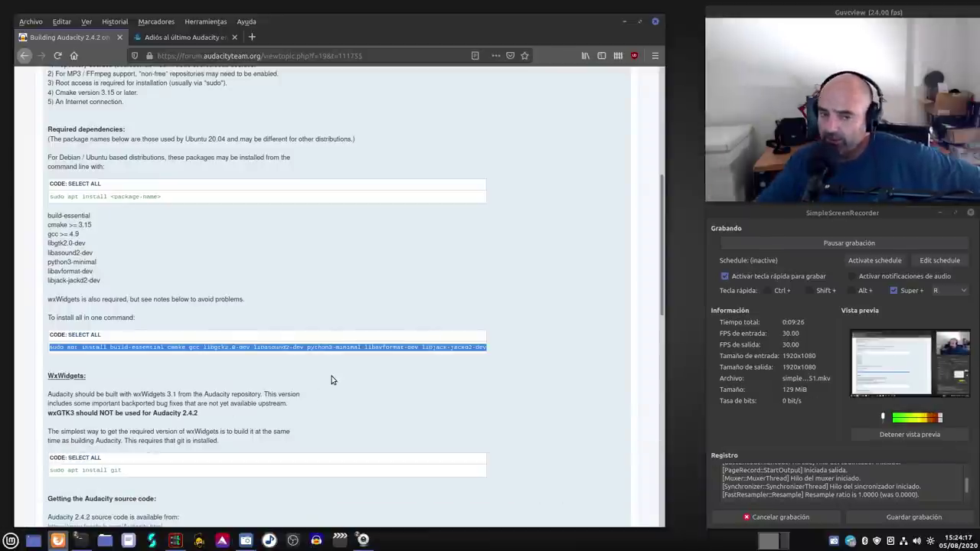
scroll(236, 339, down, 2)
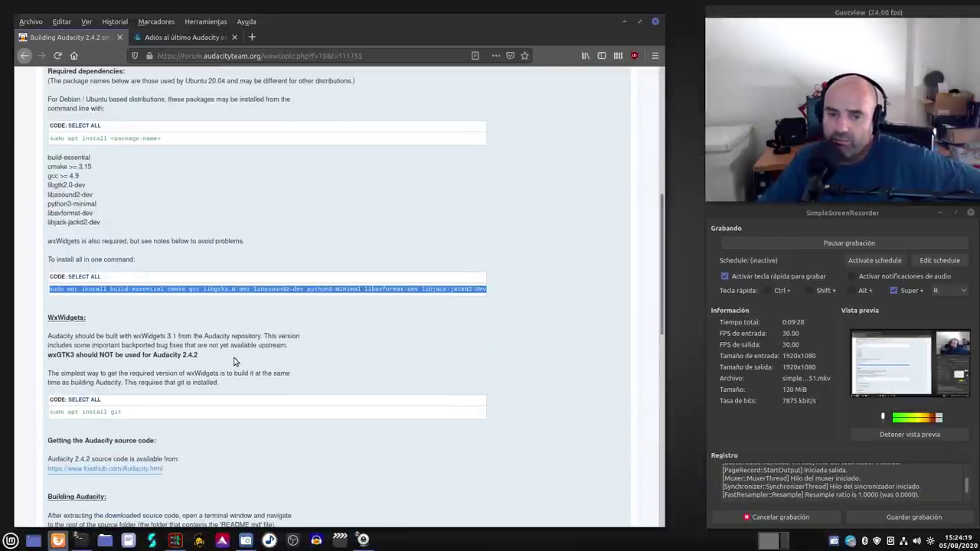
drag(220, 383, 48, 316)
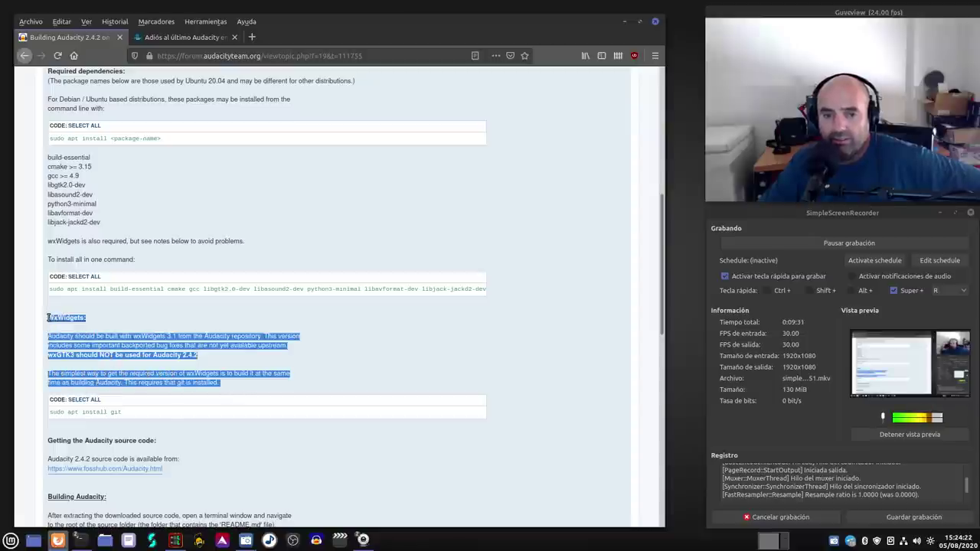
click(325, 353)
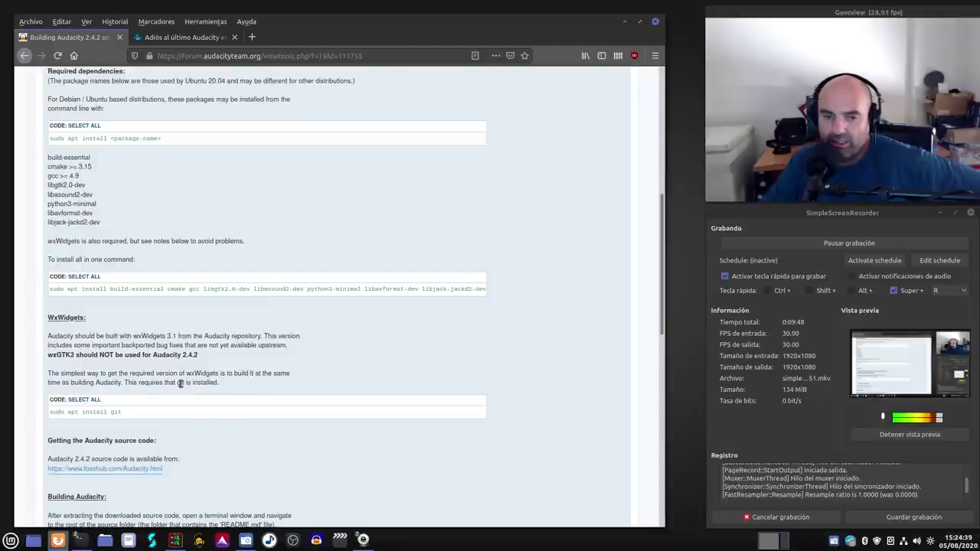
drag(222, 382, 50, 375)
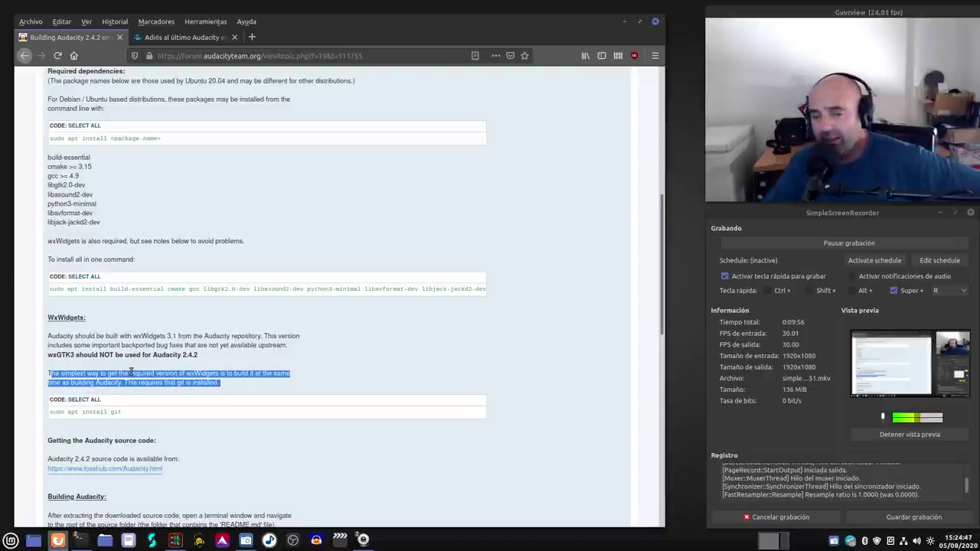
click(395, 367)
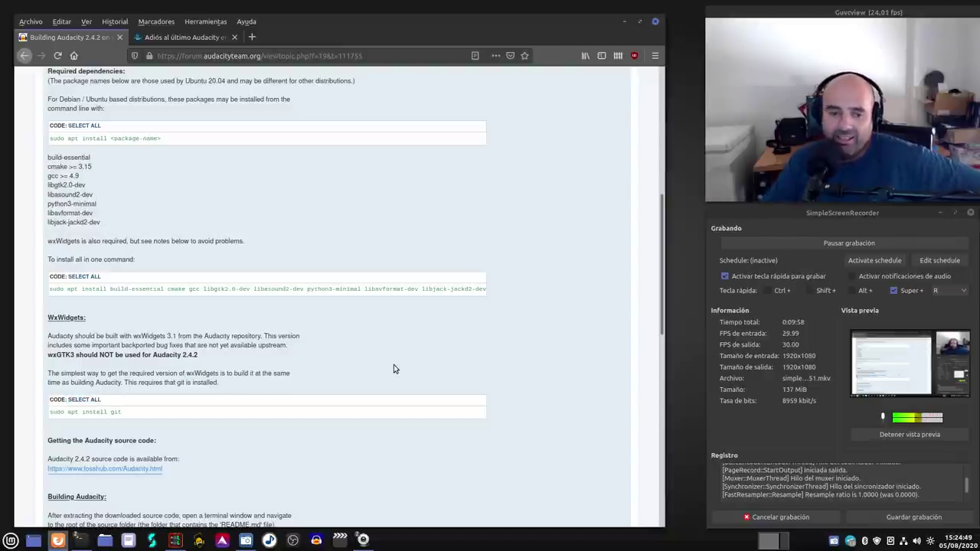
drag(128, 415, 49, 414)
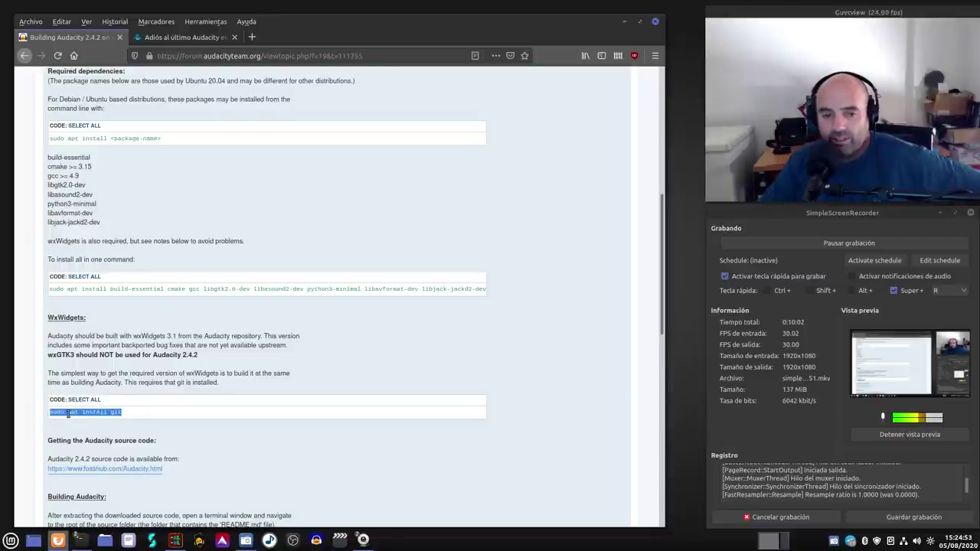
right_click(68, 414)
click(92, 422)
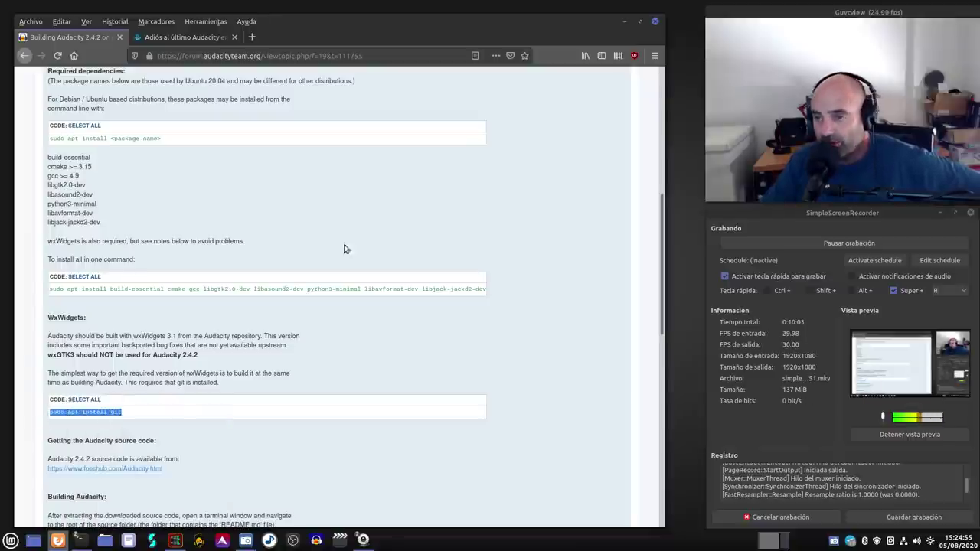
Step: Return to the terminal and run sudo apt install git
click(624, 22)
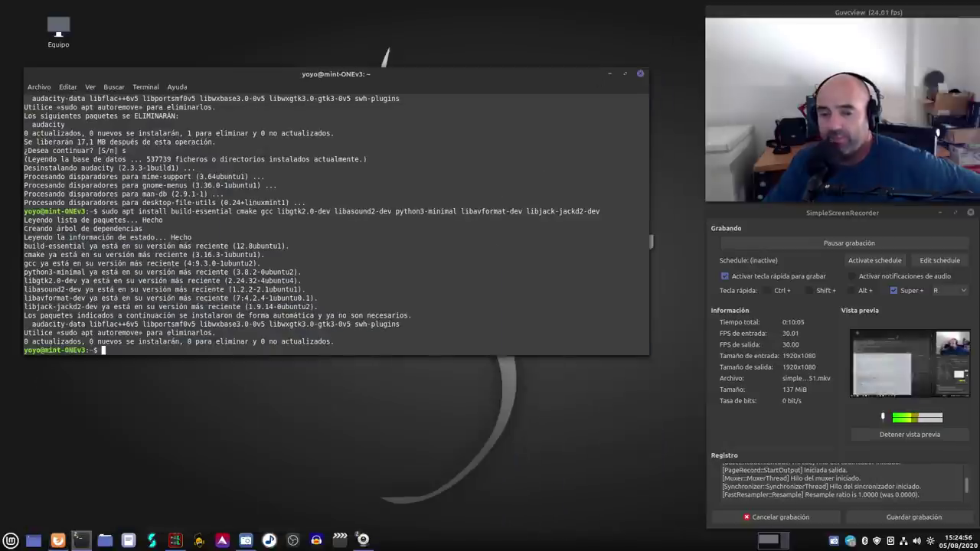
right_click(453, 318)
click(493, 382)
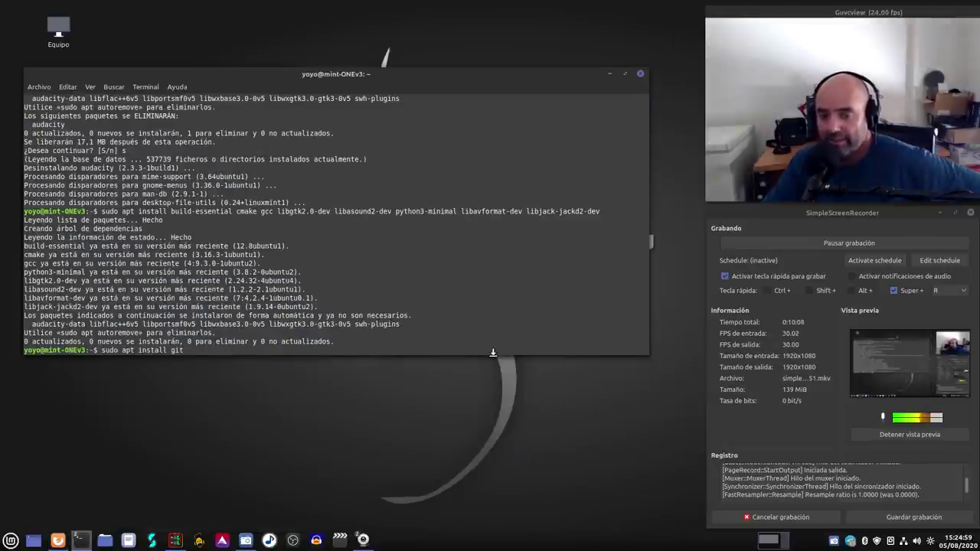
key(Return)
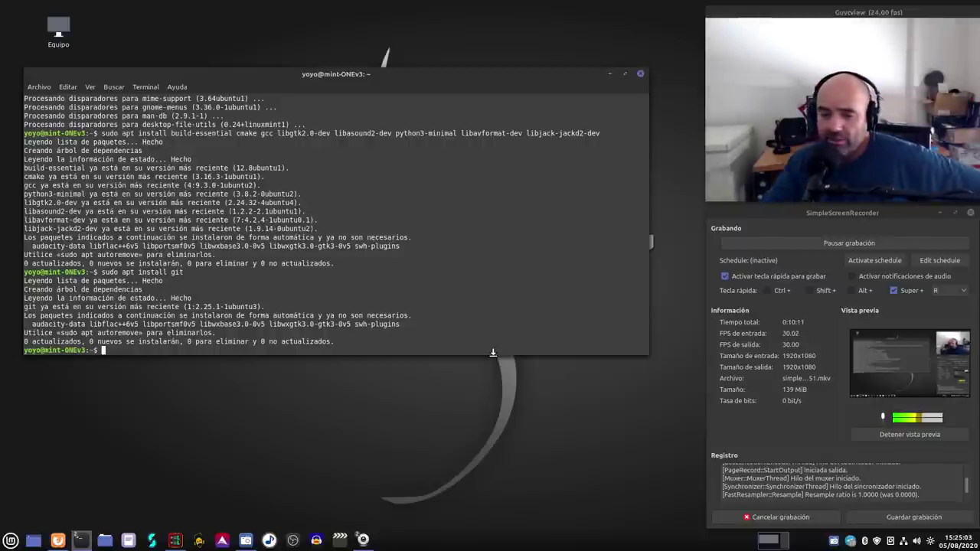
Step: Switch to Firefox and open the guide's FossHub source code link in a new tab, showing the Audacity download list
click(58, 541)
scroll(203, 352, down, 5)
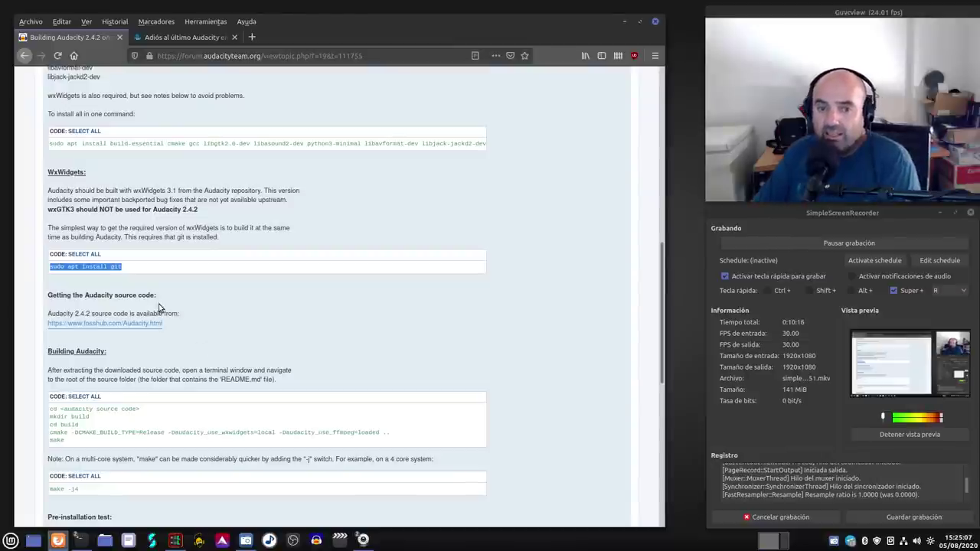
drag(160, 297, 58, 291)
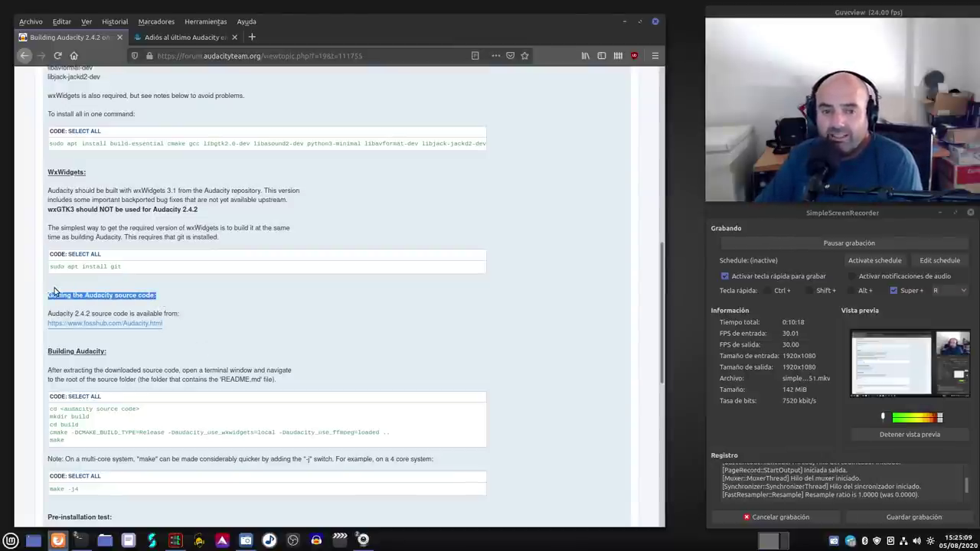
click(214, 306)
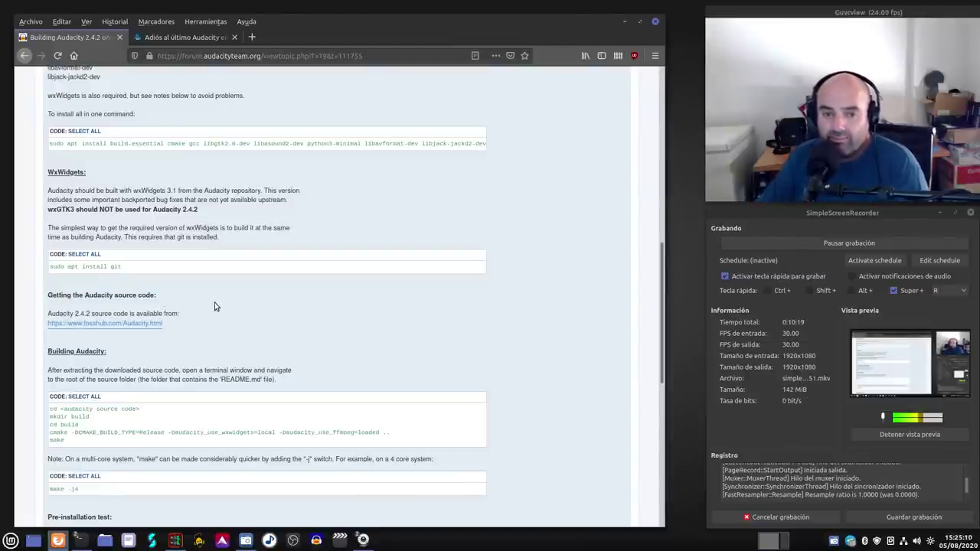
right_click(163, 330)
click(163, 330)
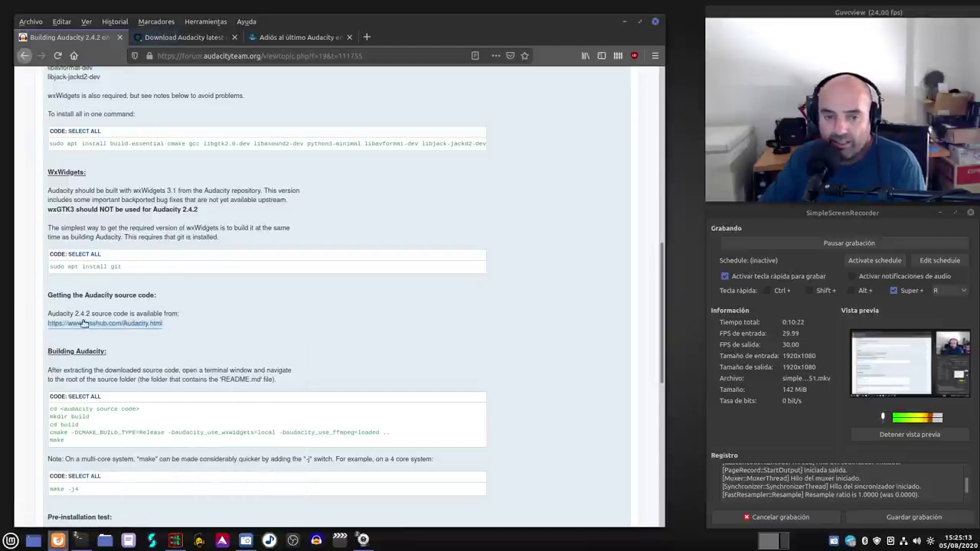
click(177, 39)
scroll(225, 221, down, 3)
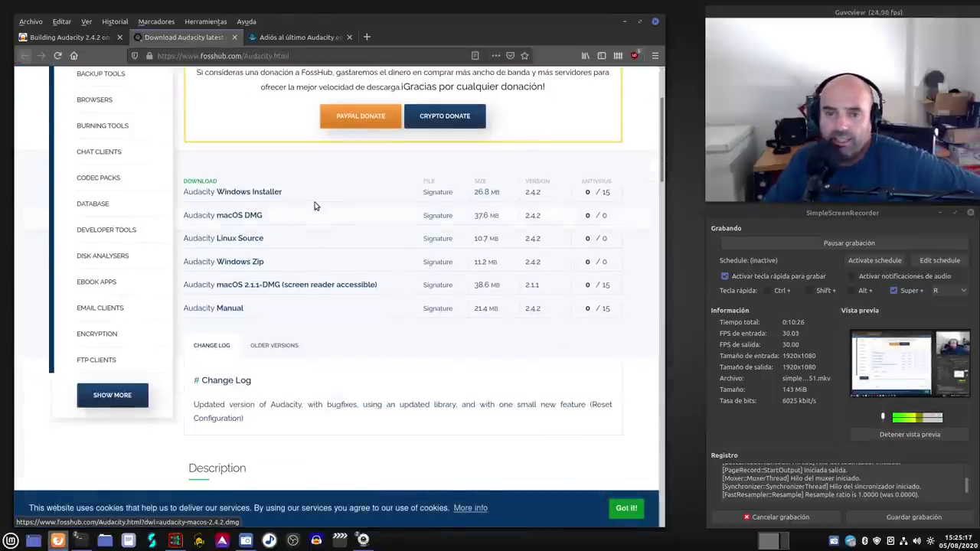
Step: Try to get the Audacity Linux Source archive by opening it with the archive manager, and close that window
click(240, 243)
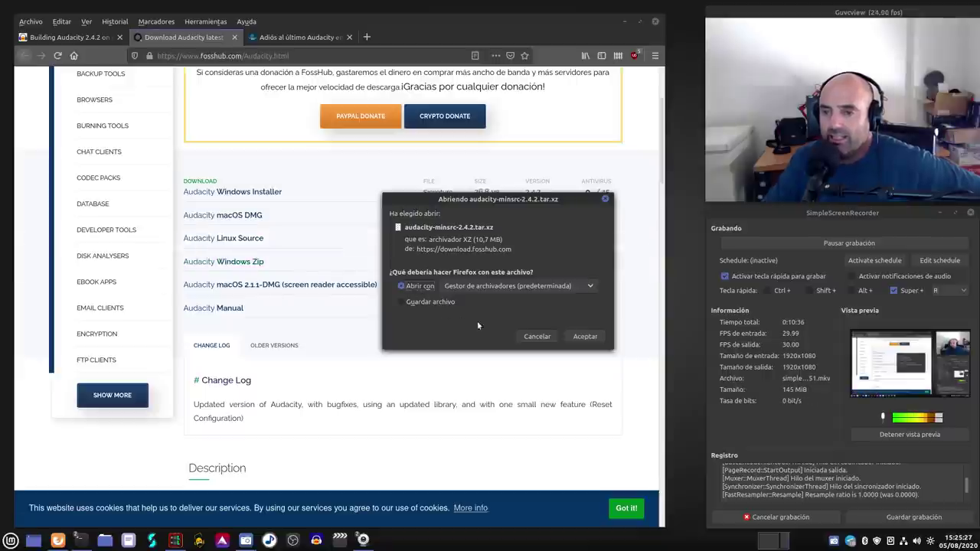
click(585, 337)
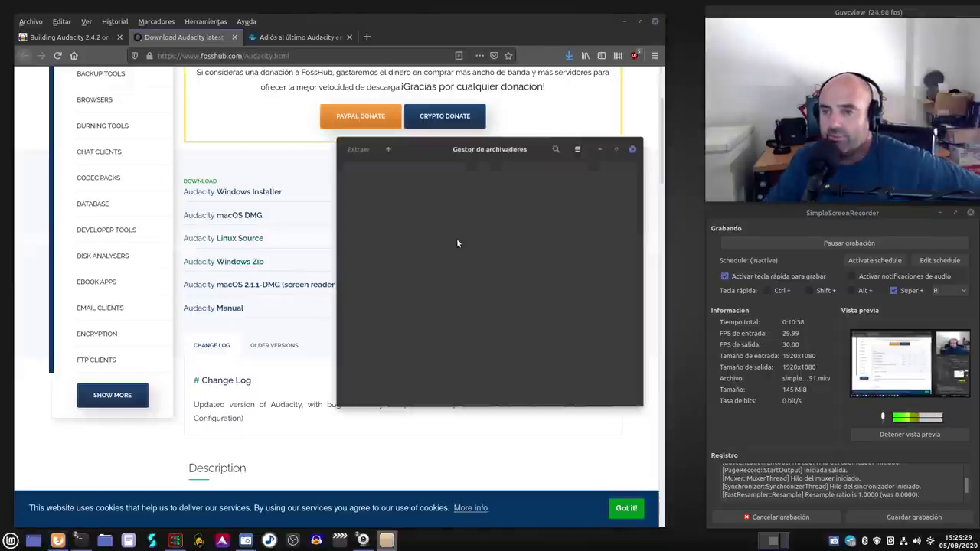
click(632, 150)
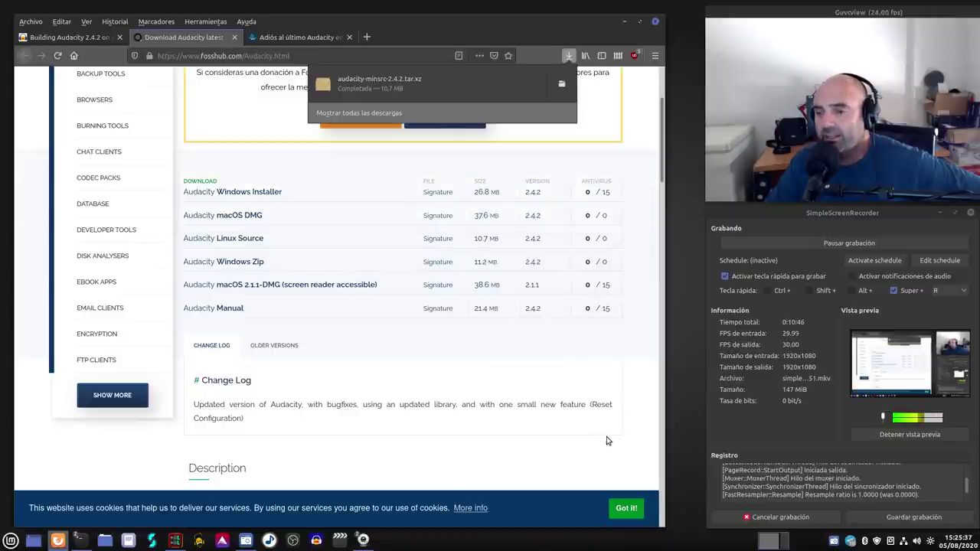
Step: Minimize the browser and open the Descargas folder in the file manager
click(645, 21)
click(624, 21)
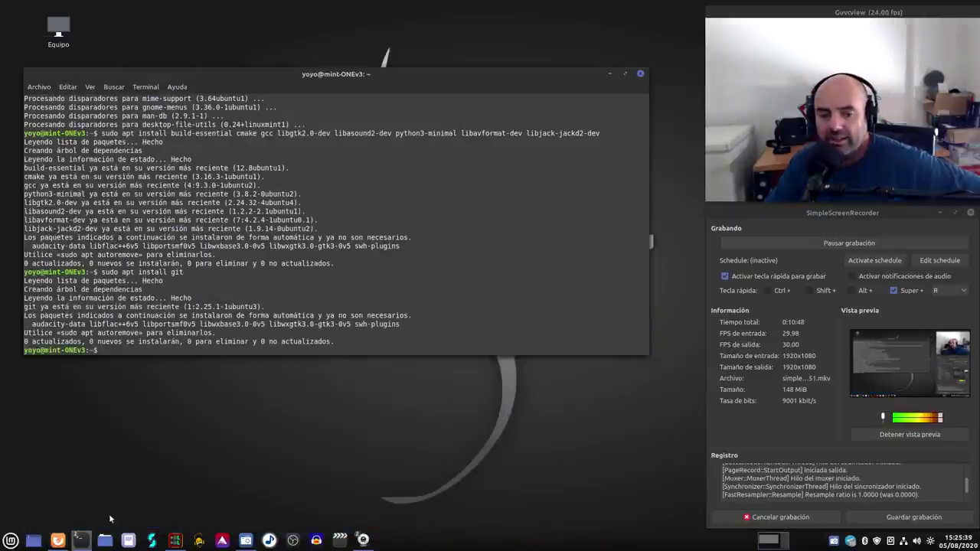
key(super+e)
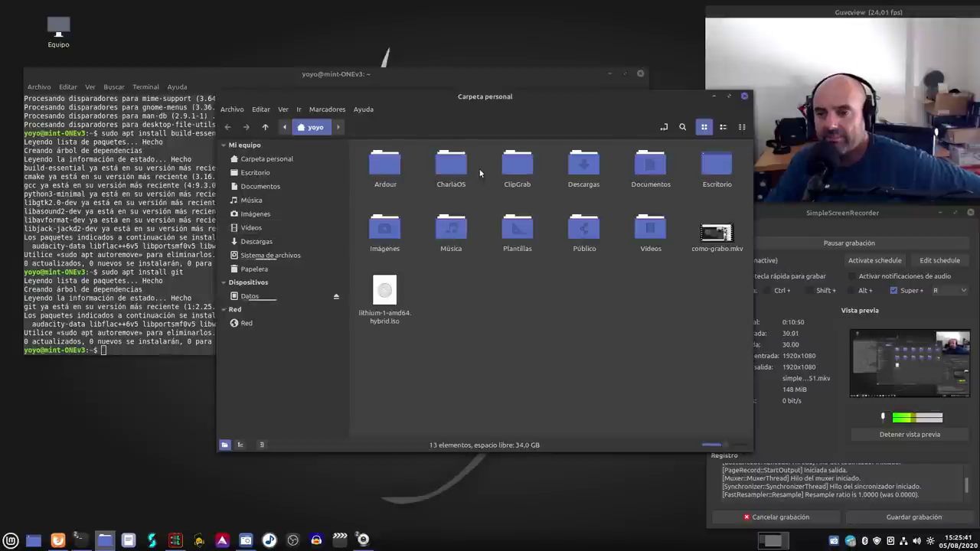
double_click(580, 170)
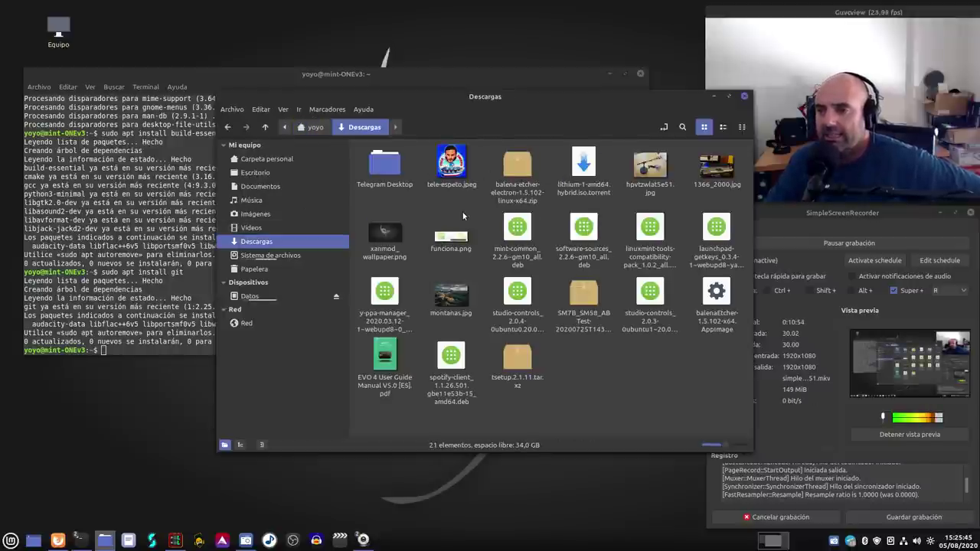
Step: View the image tele-espeto.jpeg in Descargas, close it and move the file to the trash
click(458, 169)
double_click(457, 172)
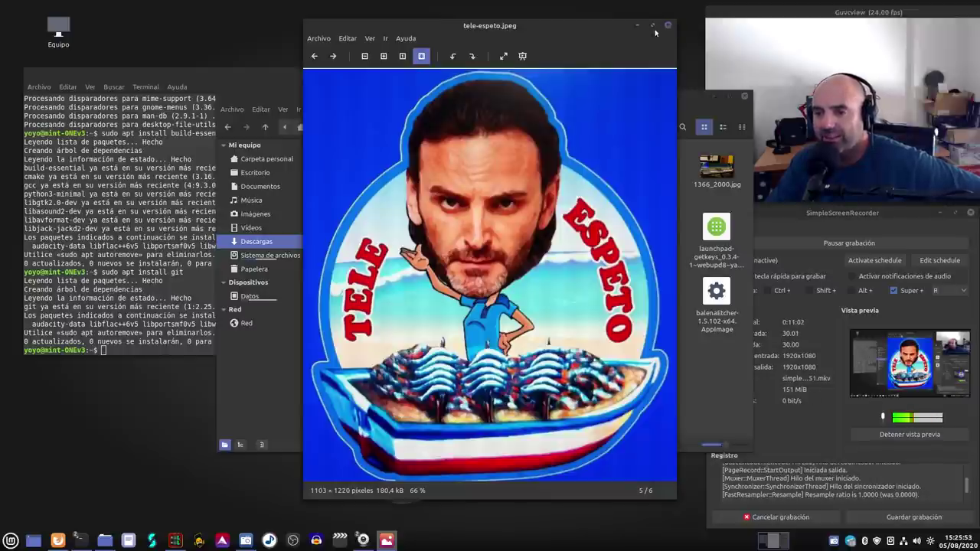
click(666, 26)
right_click(448, 166)
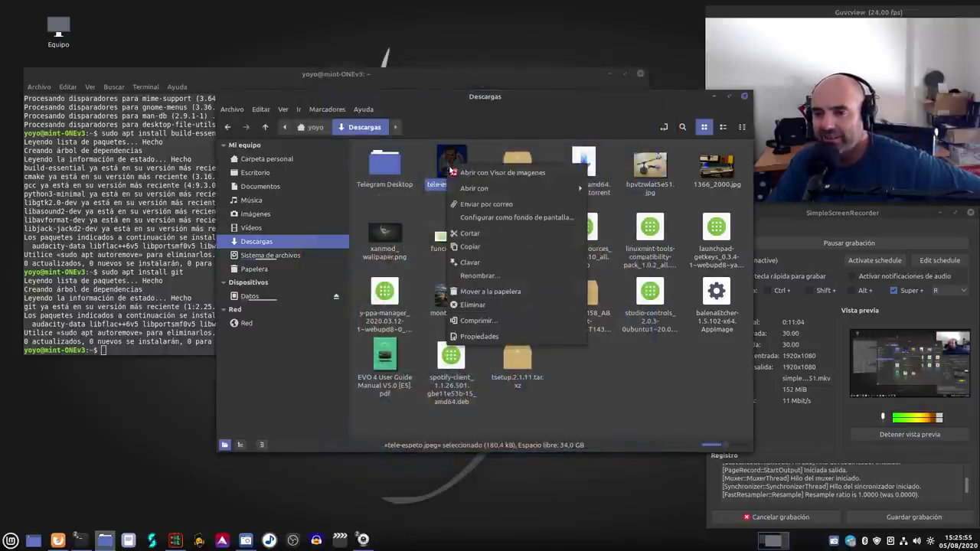
click(490, 292)
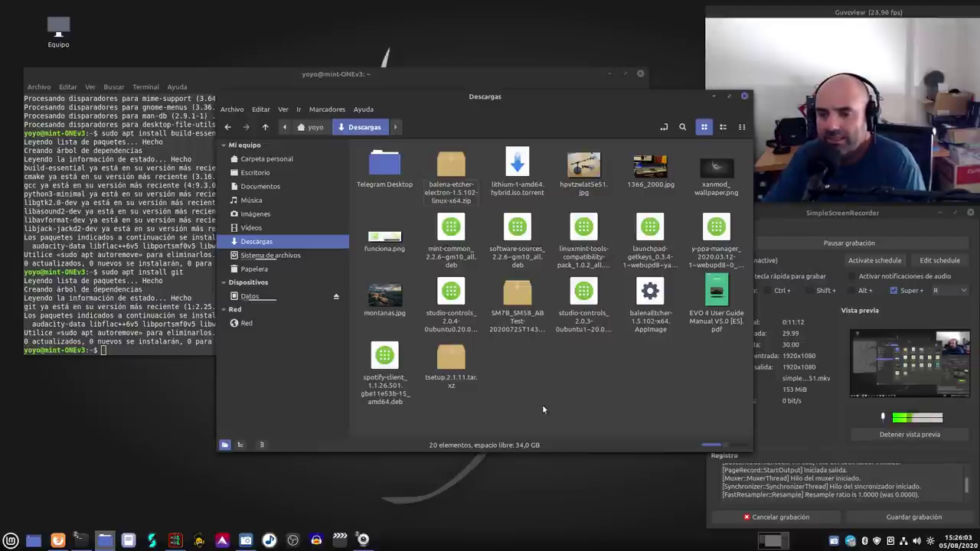
Step: Switch to Firefox, download the Audacity 2.4.2 Linux Source archive with the save file option, and show the downloads list
click(59, 539)
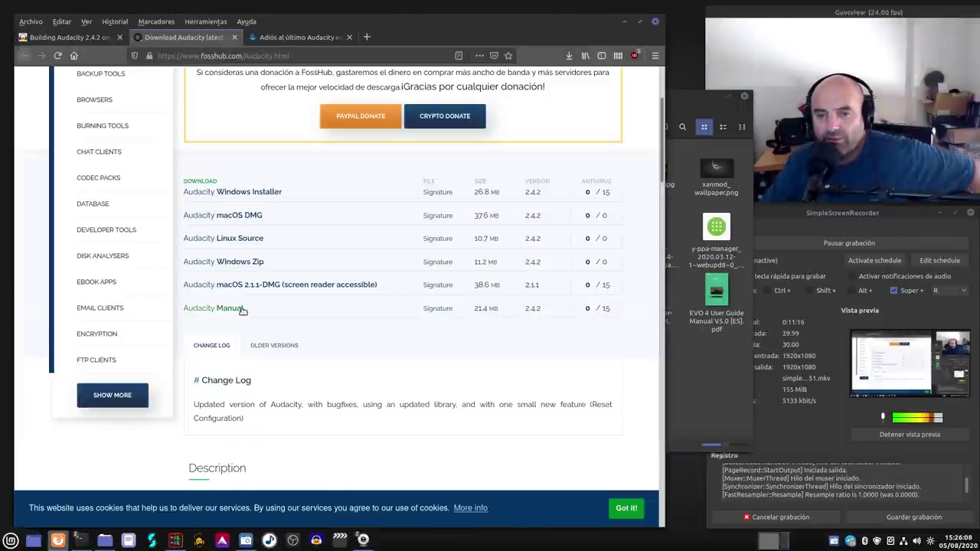
click(219, 241)
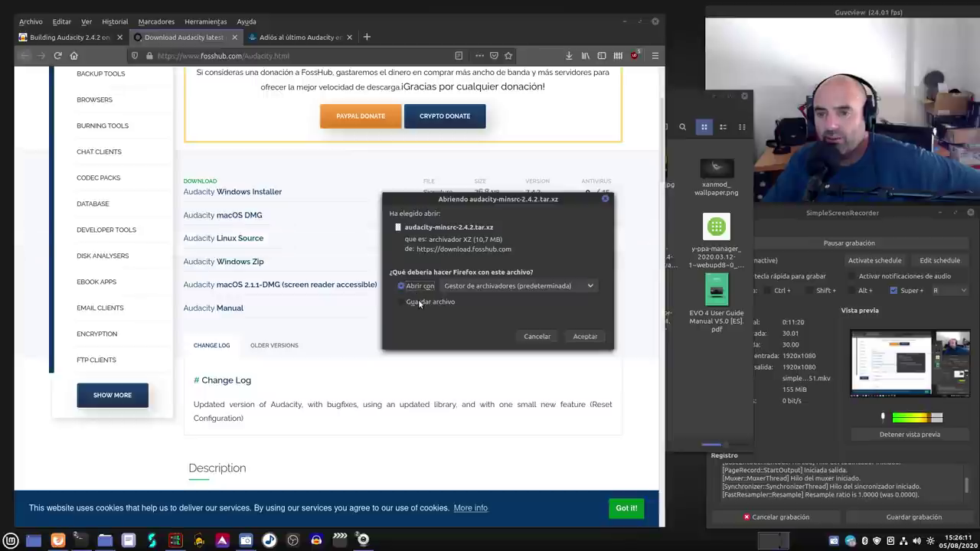
click(418, 303)
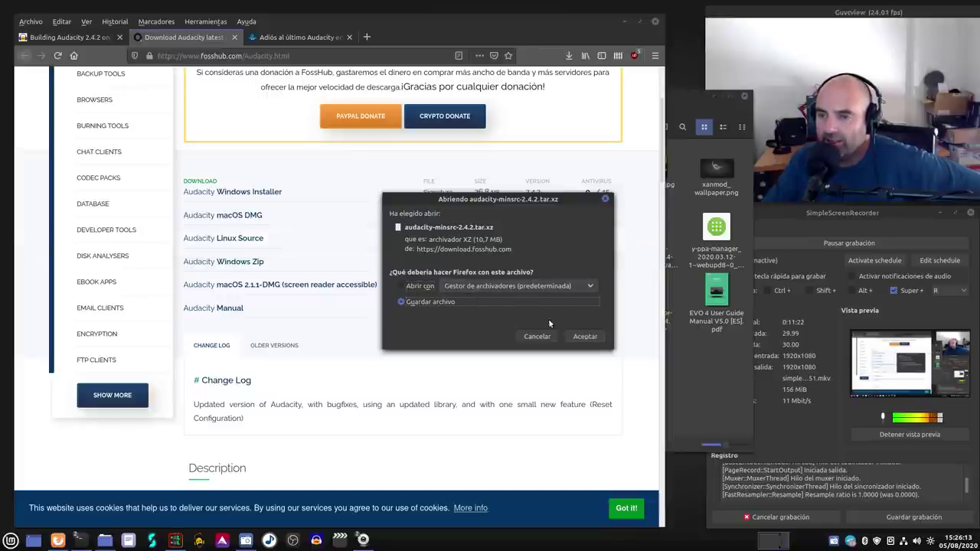
click(583, 337)
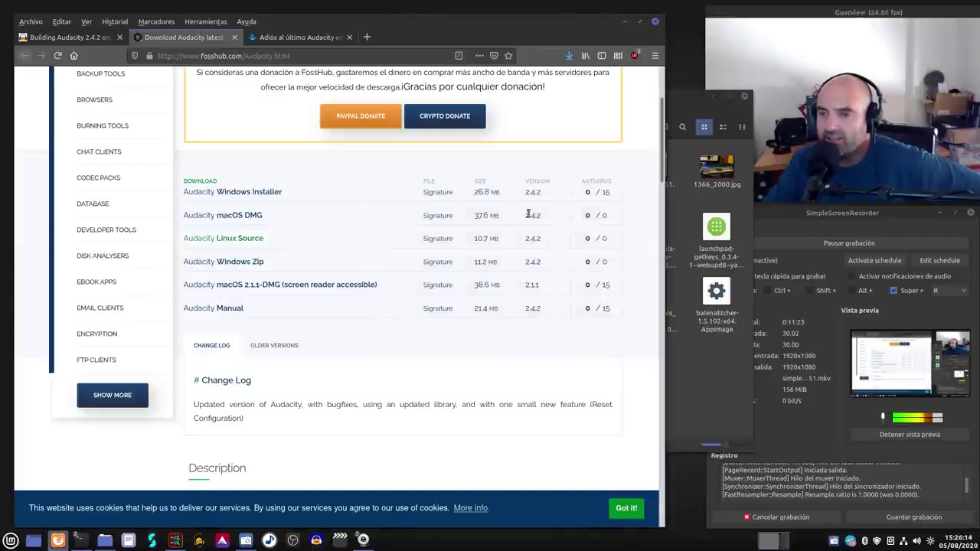
click(569, 57)
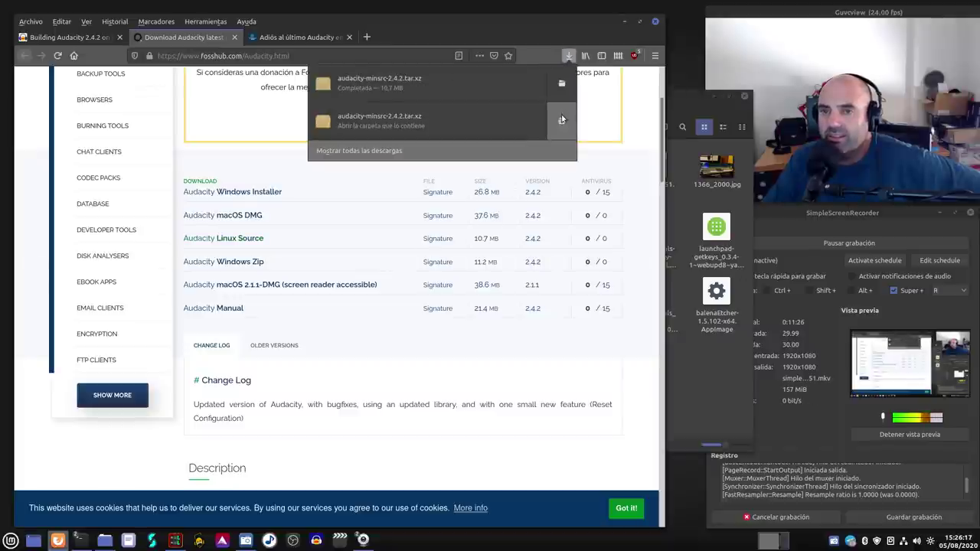
Step: Minimize the browser and open a second file manager window on the home folder, arranged beside the Descargas window
click(624, 22)
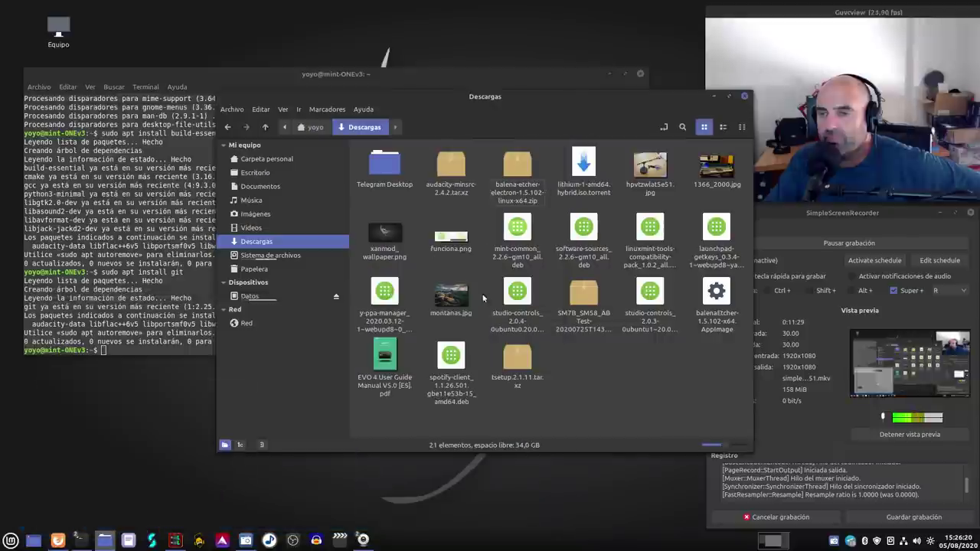
click(448, 176)
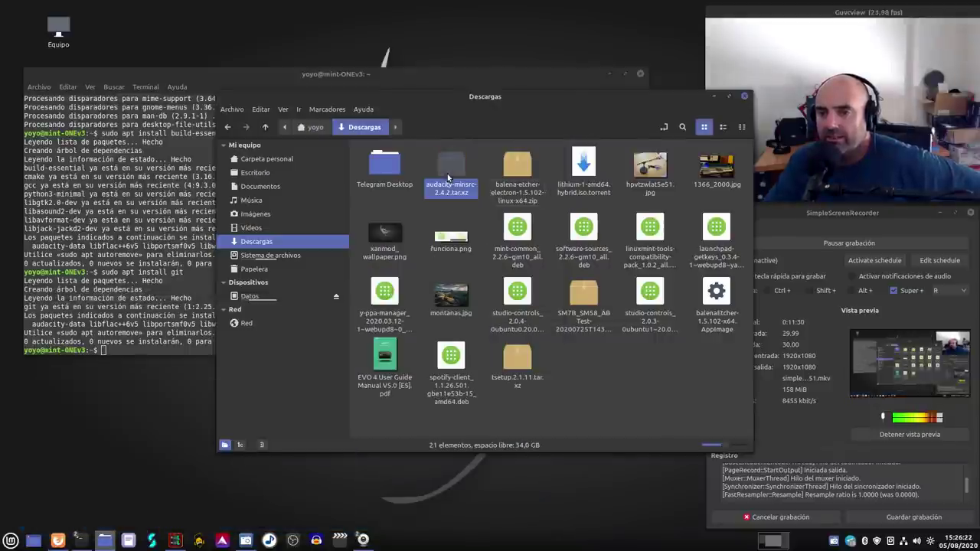
click(233, 111)
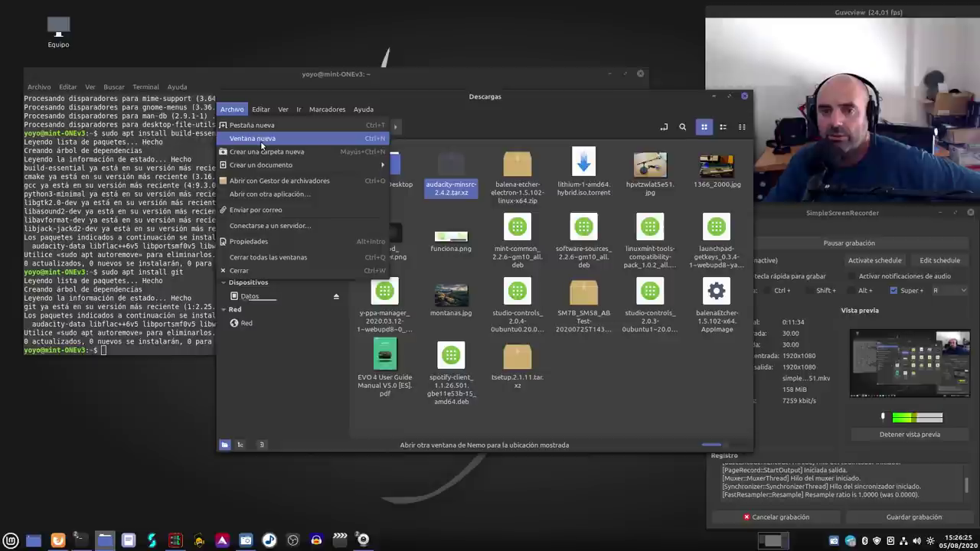
click(262, 141)
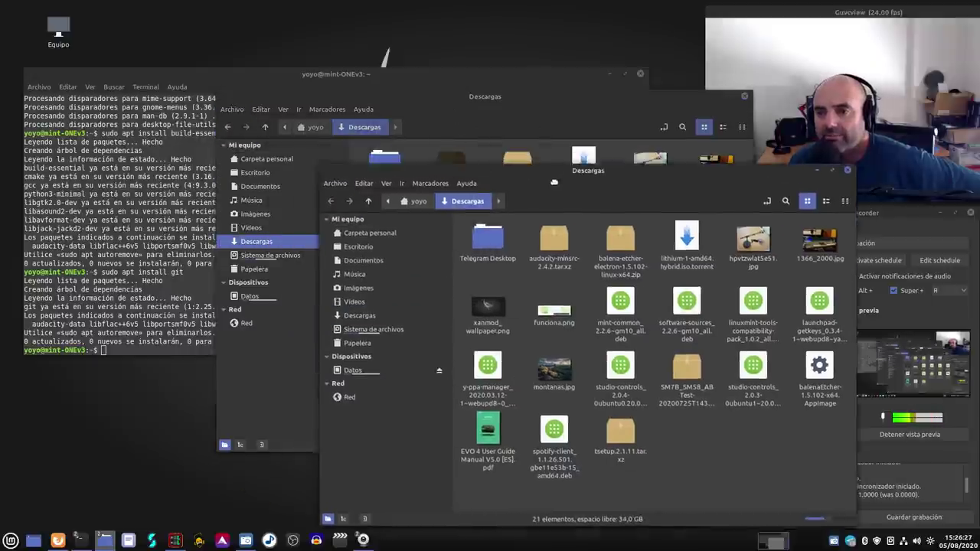
click(384, 235)
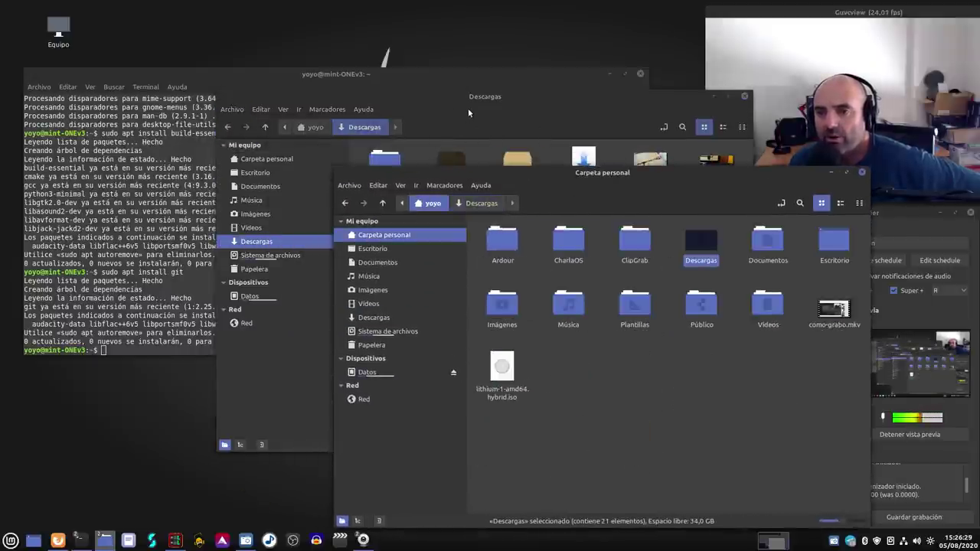
drag(470, 114, 344, 97)
click(647, 374)
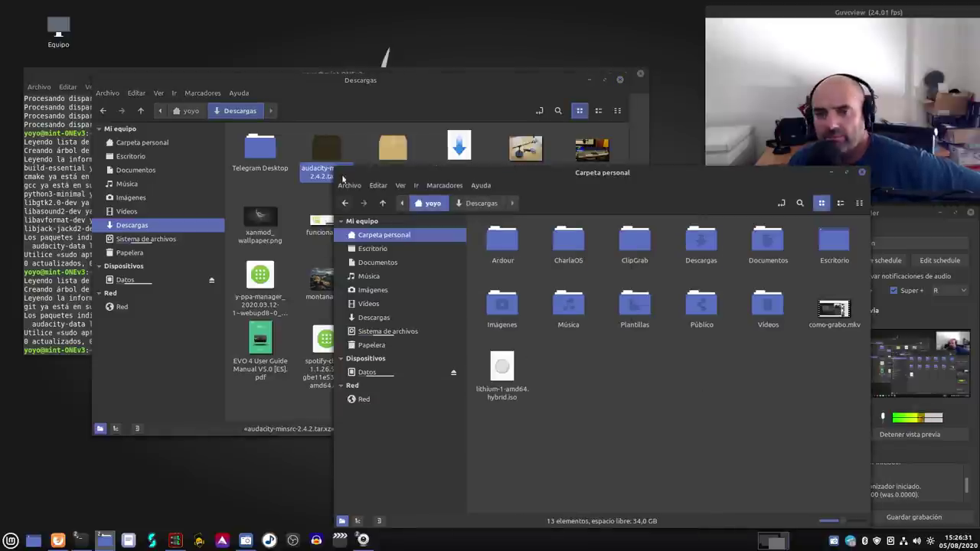
drag(559, 179, 564, 219)
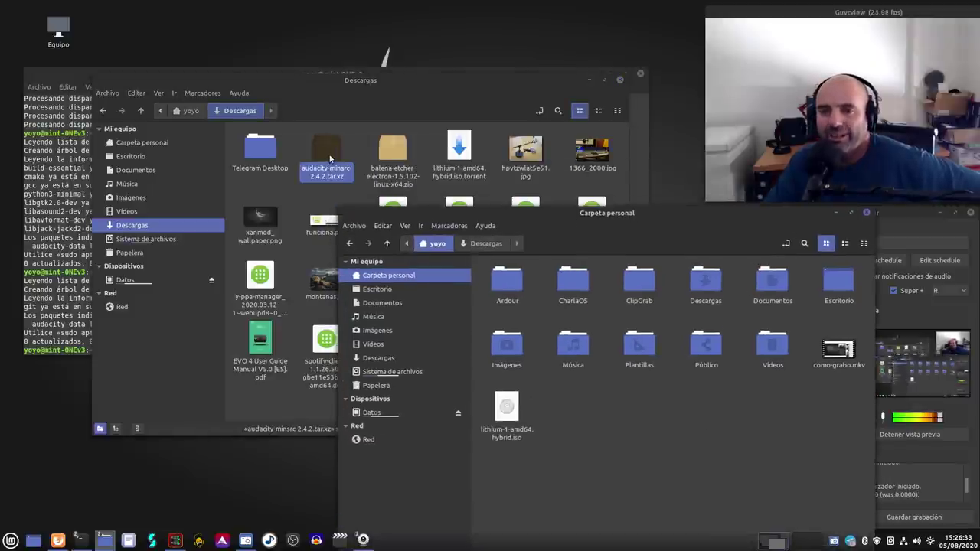
Step: Move audacity-minsrc-2.4.2.tar.xz from Descargas to the home folder and close the Descargas window
drag(330, 158, 670, 450)
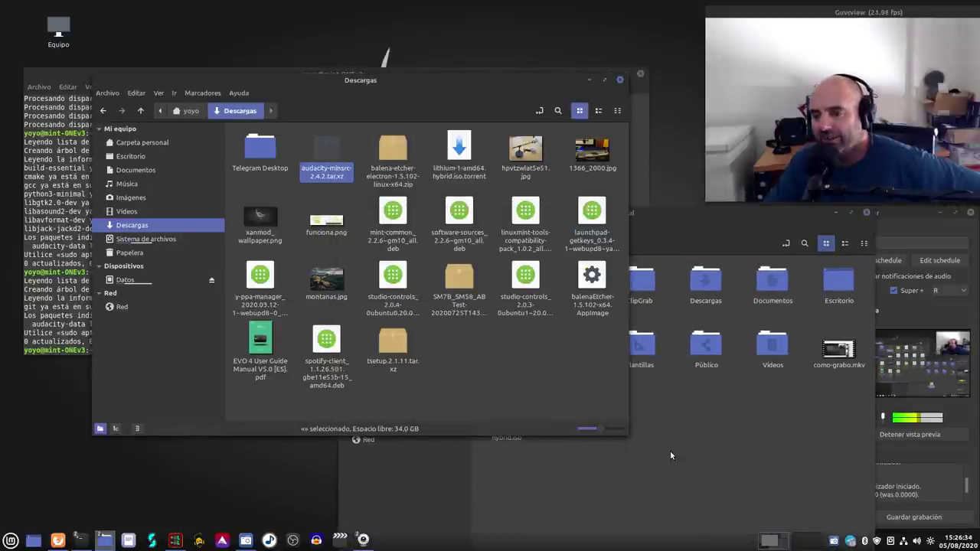
click(621, 80)
drag(609, 235, 417, 166)
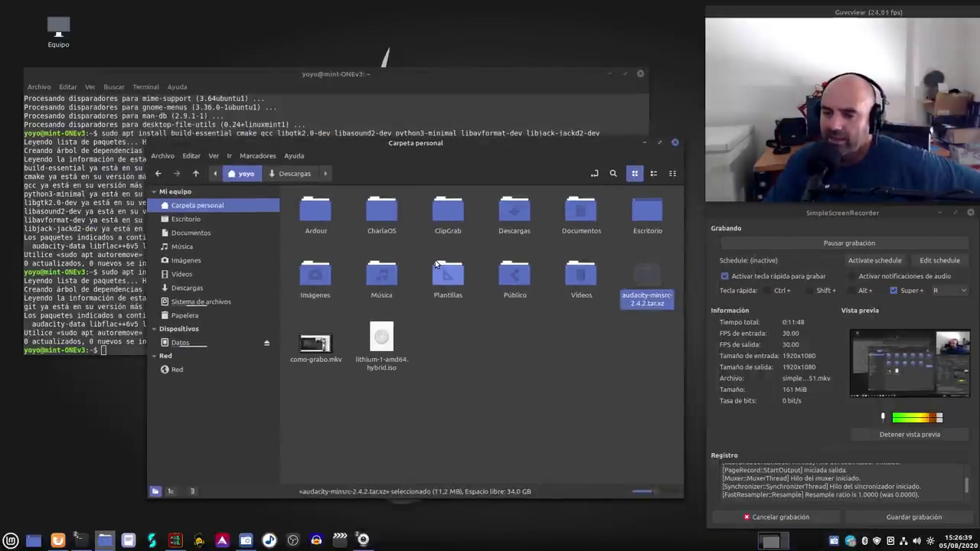
click(537, 367)
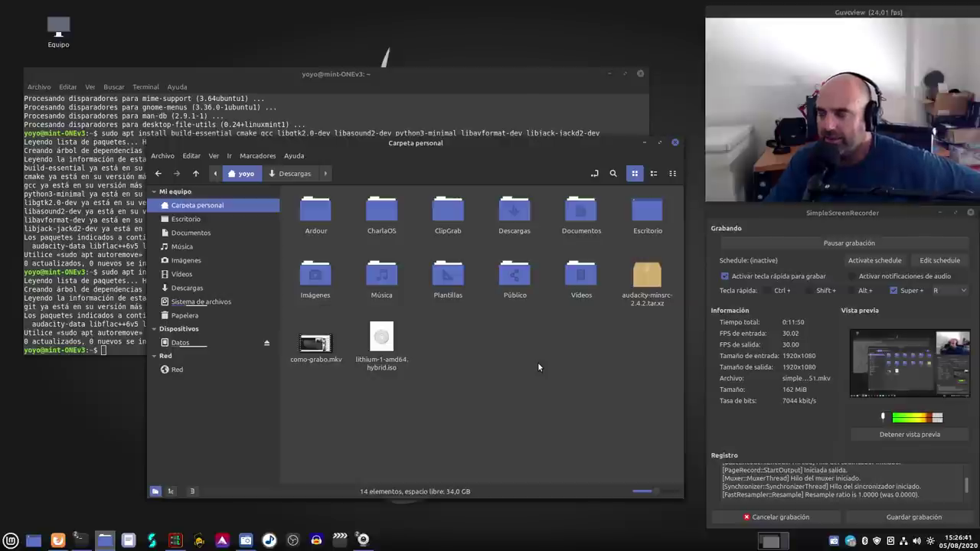
Step: Check the Building Audacity section of the forum guide in Firefox, and view the file actions offered for the source archive
click(381, 340)
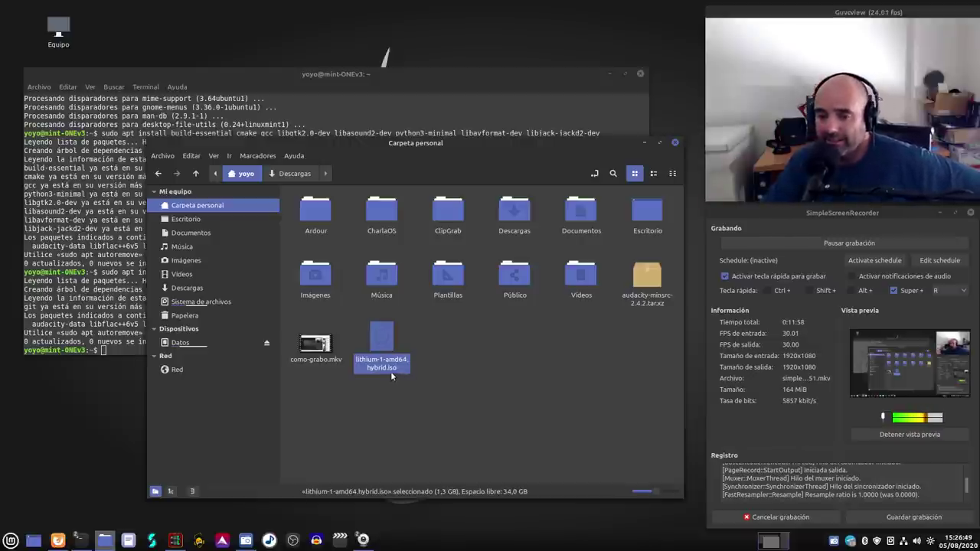
click(581, 385)
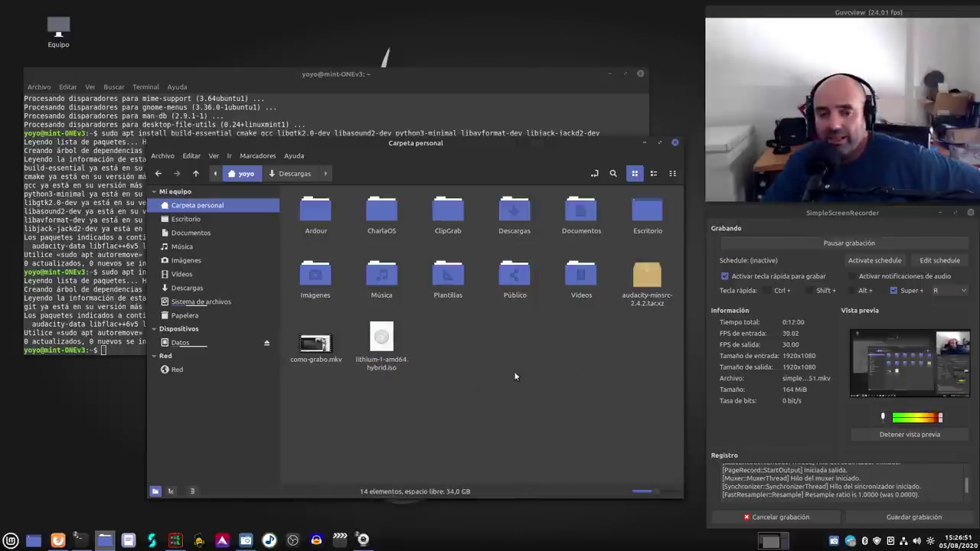
click(58, 540)
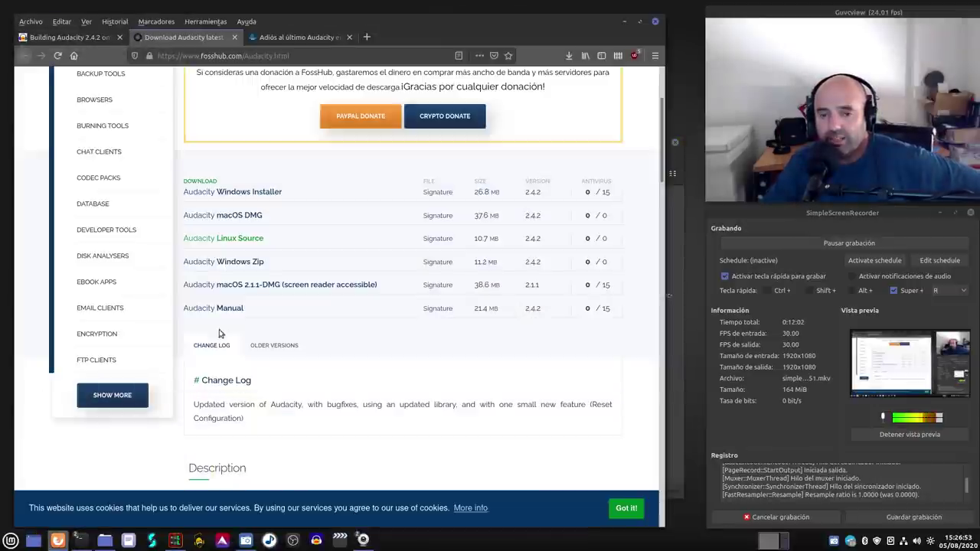
click(84, 36)
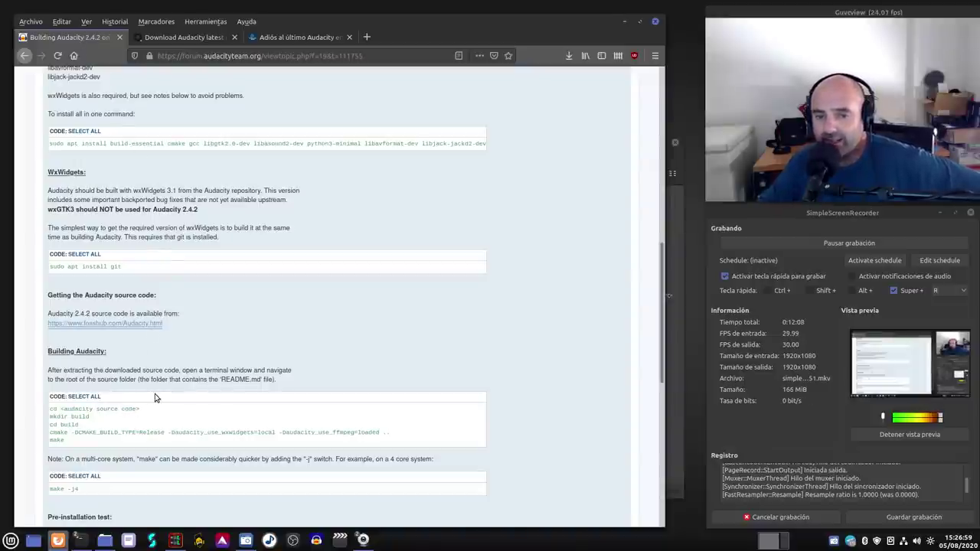
click(624, 22)
right_click(649, 279)
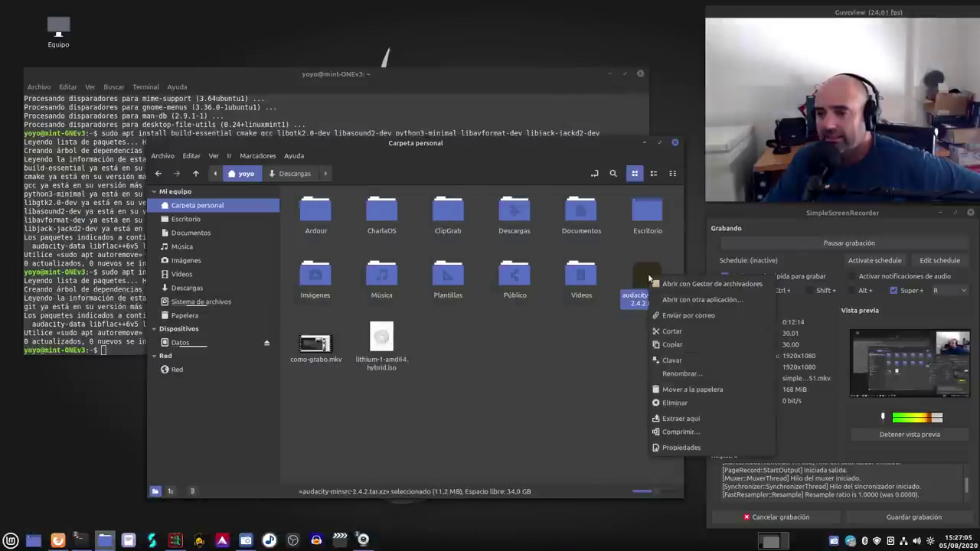
click(601, 359)
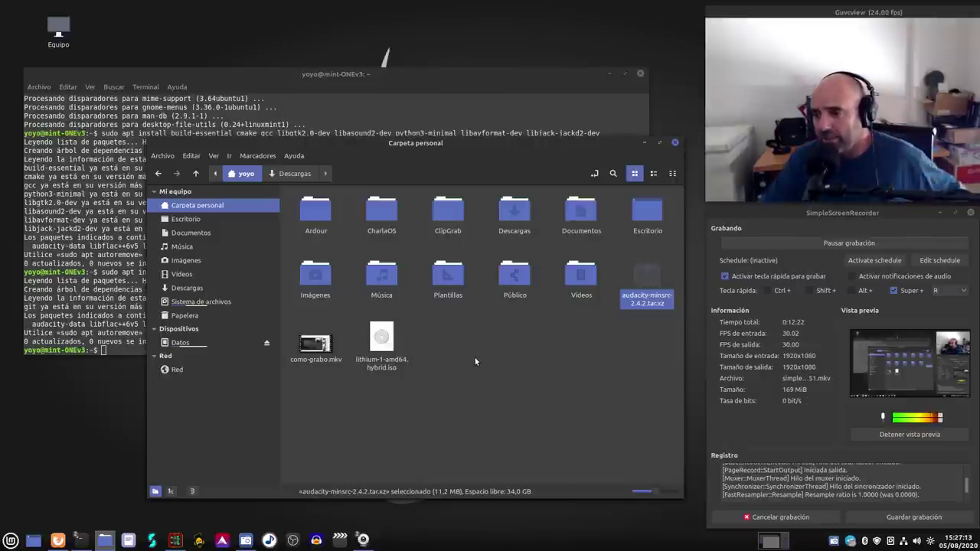
Step: Create a folder named Compilaciones in the home folder
right_click(448, 378)
click(485, 380)
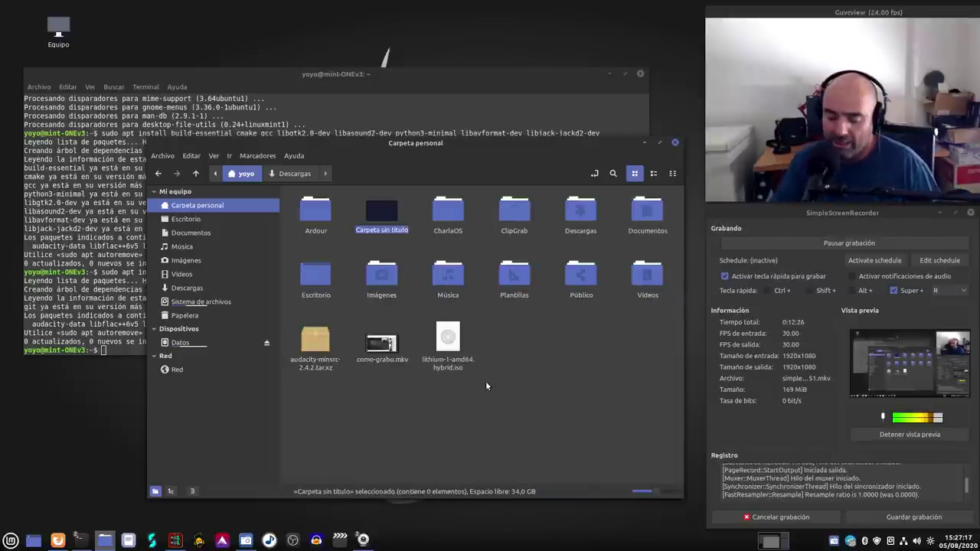
text(Co)
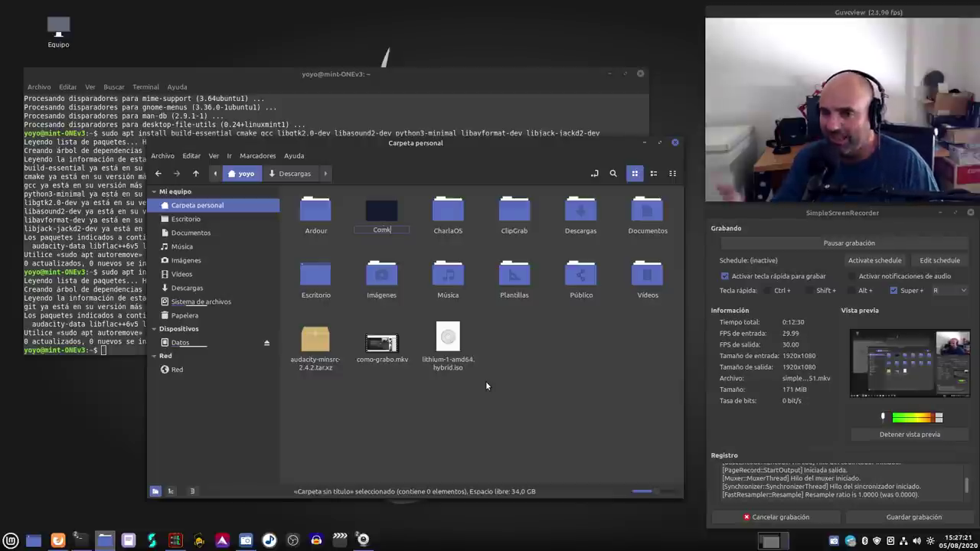
text(mpilaciones)
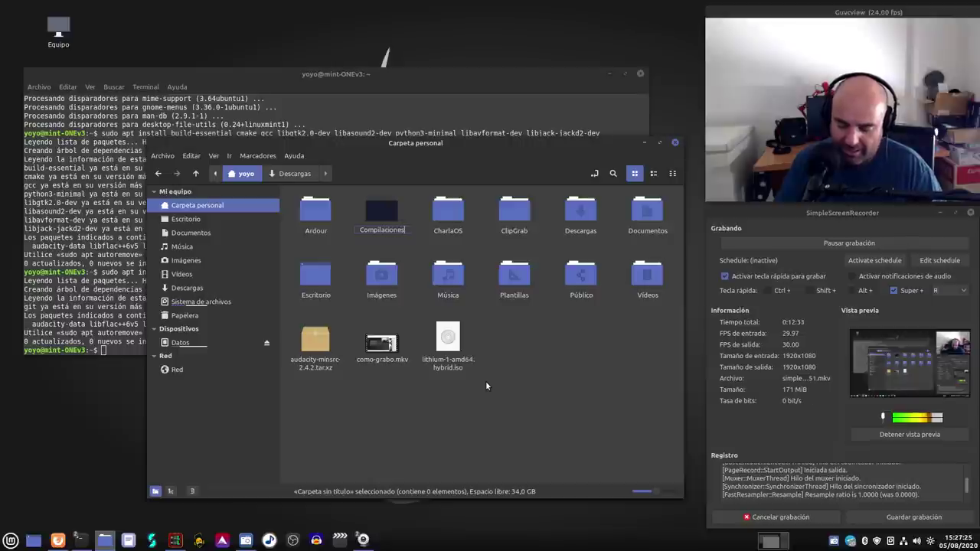
key(Return)
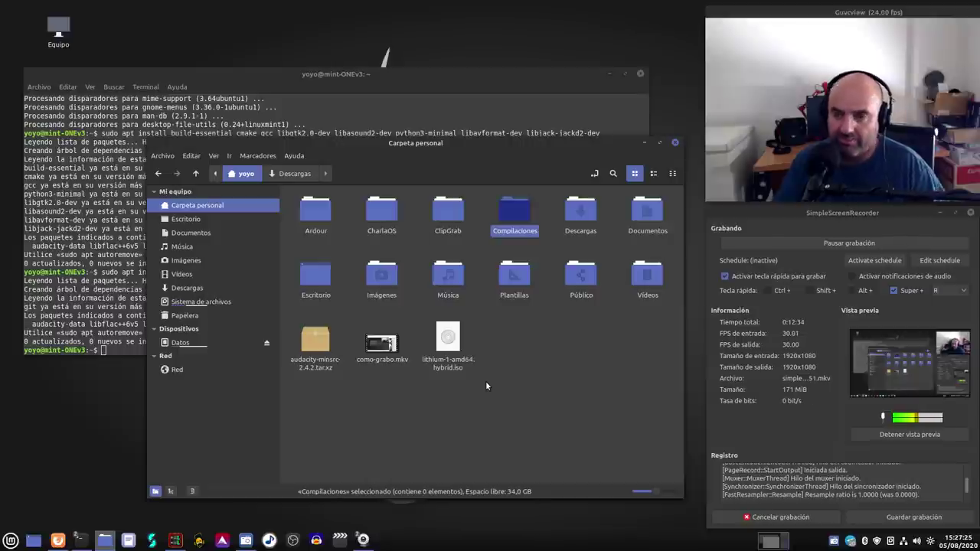
Step: Move audacity-minsrc-2.4.2.tar.xz into the Compilaciones folder and open that folder
click(419, 393)
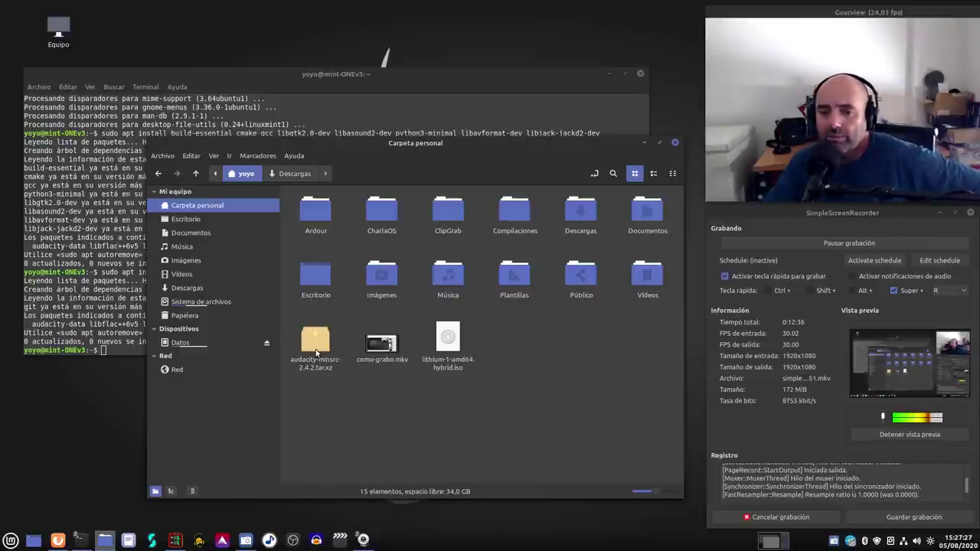
drag(316, 343, 513, 231)
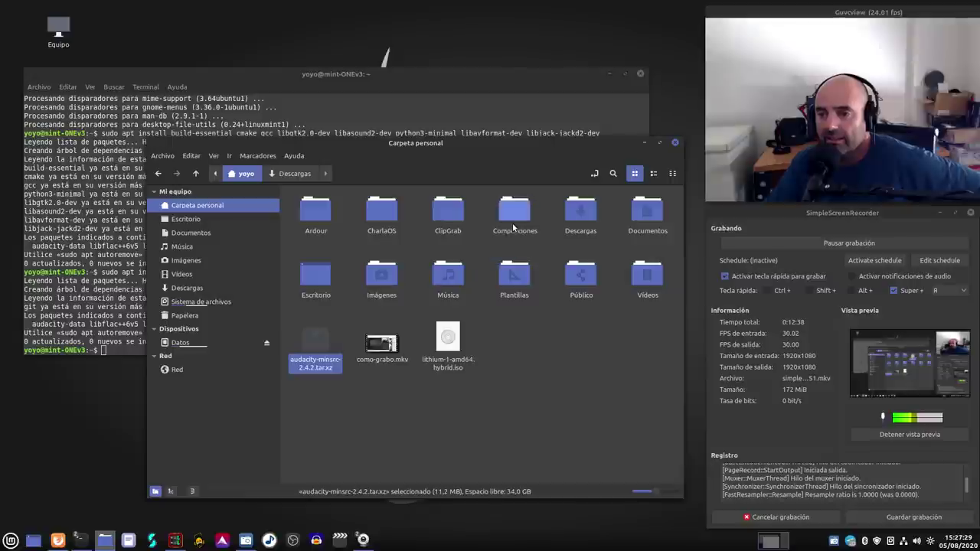
double_click(512, 220)
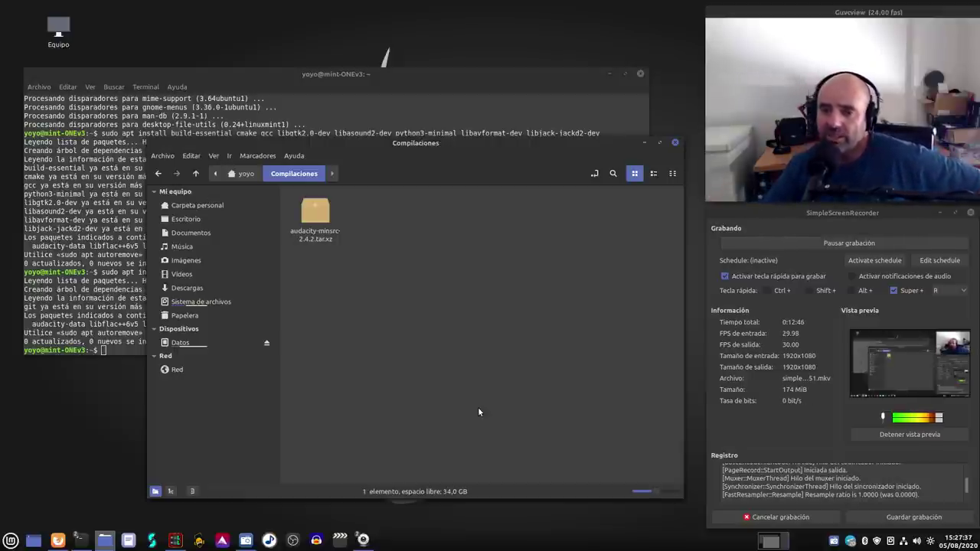
Step: Minimize the terminal and extract audacity-minsrc-2.4.2.tar.xz inside the Compilaciones folder
drag(453, 153, 393, 96)
click(610, 74)
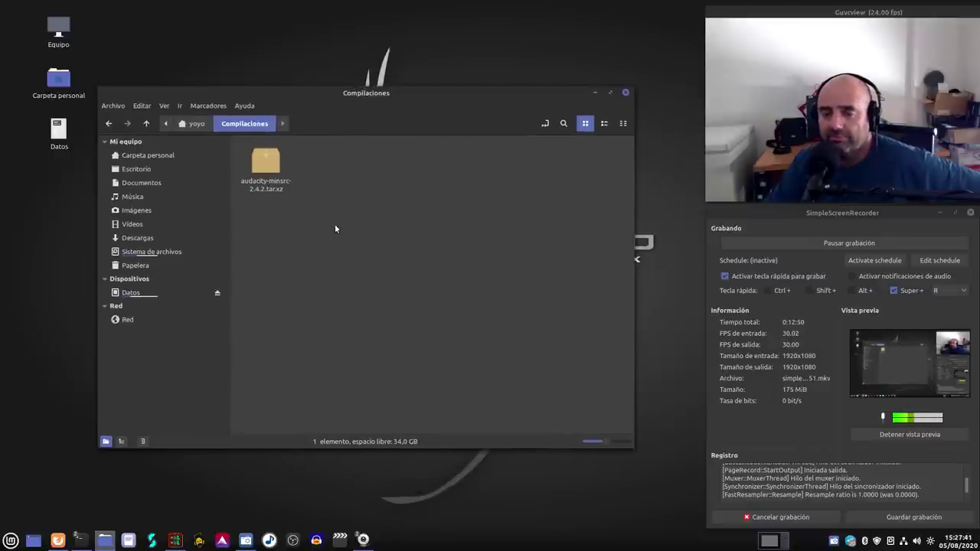
click(268, 164)
right_click(273, 168)
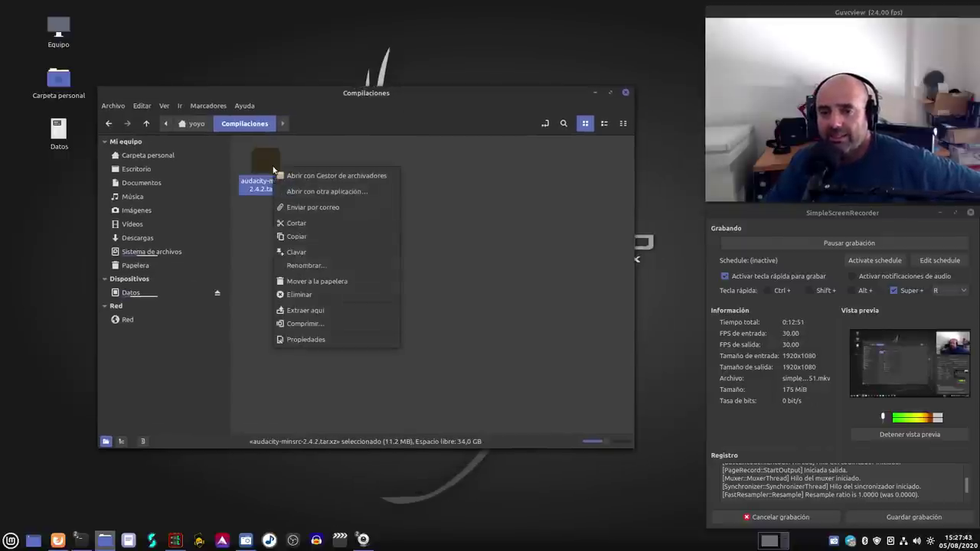
click(306, 310)
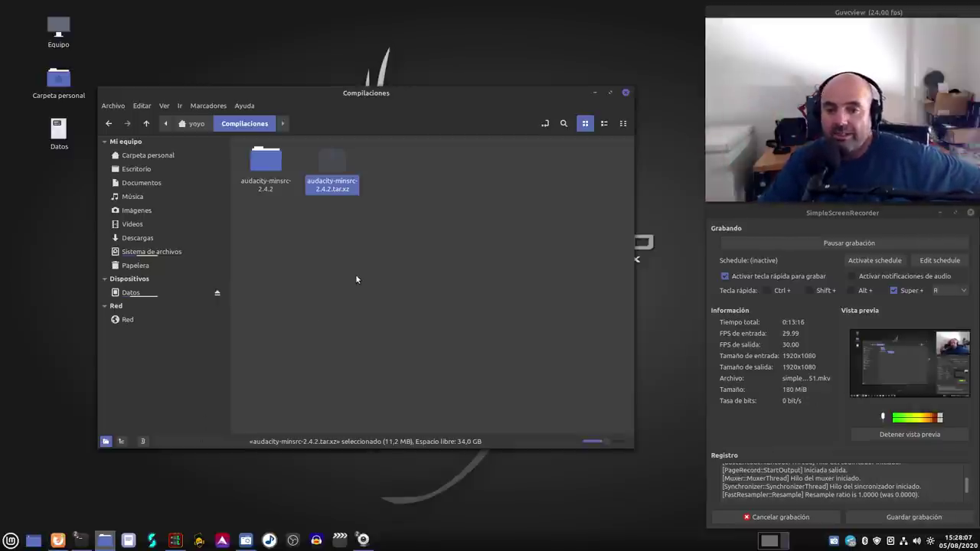
click(249, 333)
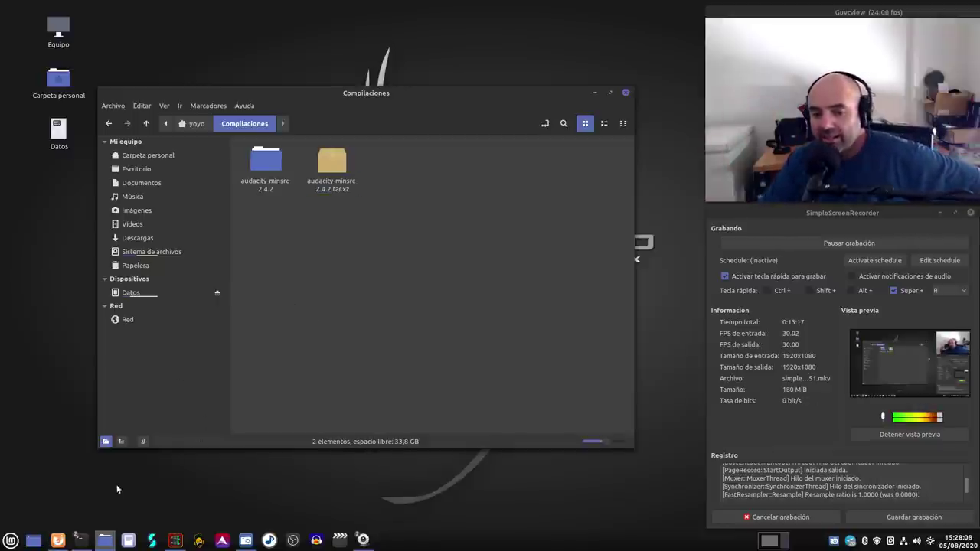
Step: Check the build instructions in the forum guide, and open the extracted audacity-minsrc-2.4.2 folder in a slightly enlarged window
click(57, 539)
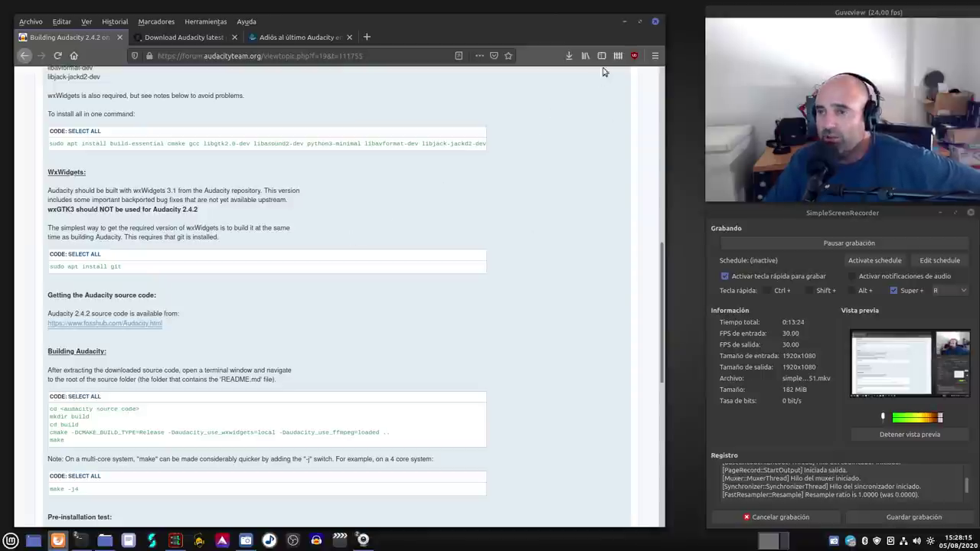
click(624, 21)
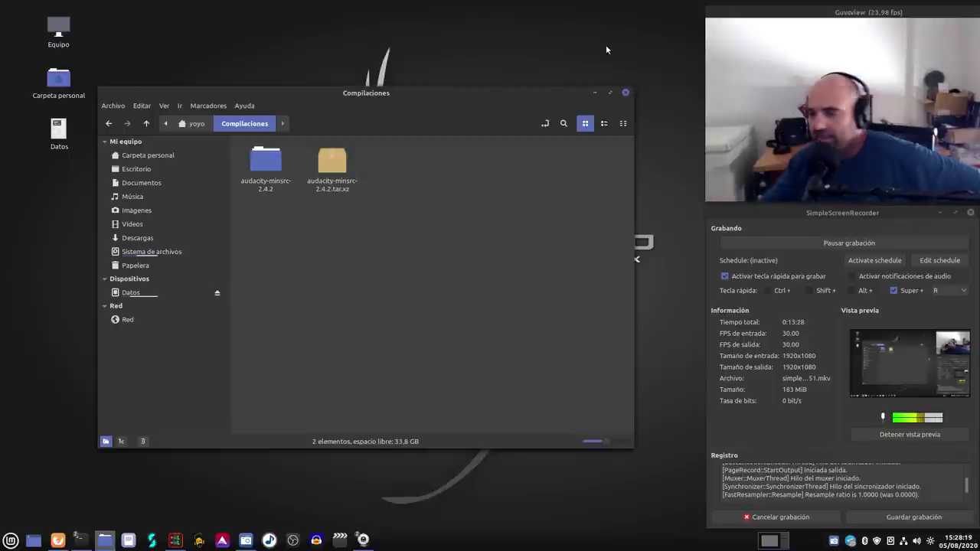
double_click(258, 178)
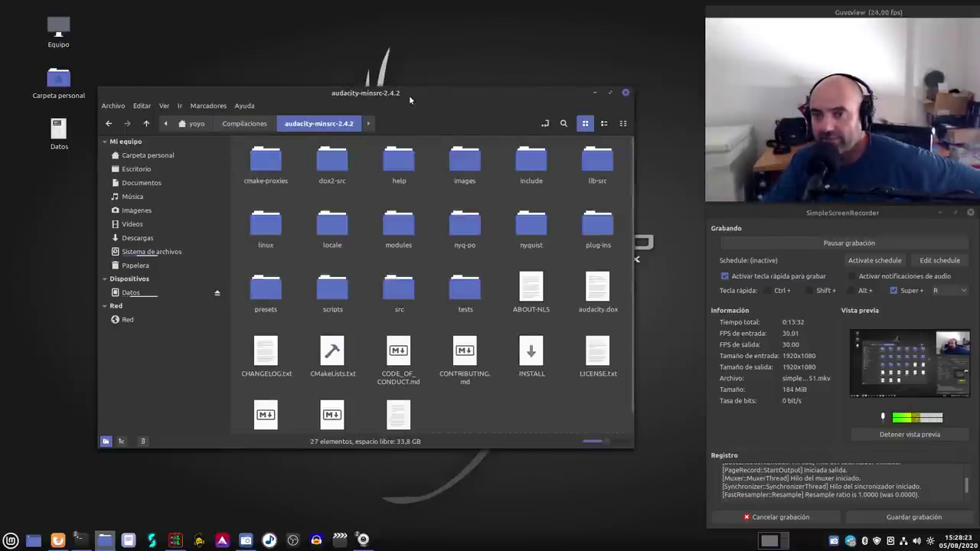
drag(409, 95, 354, 65)
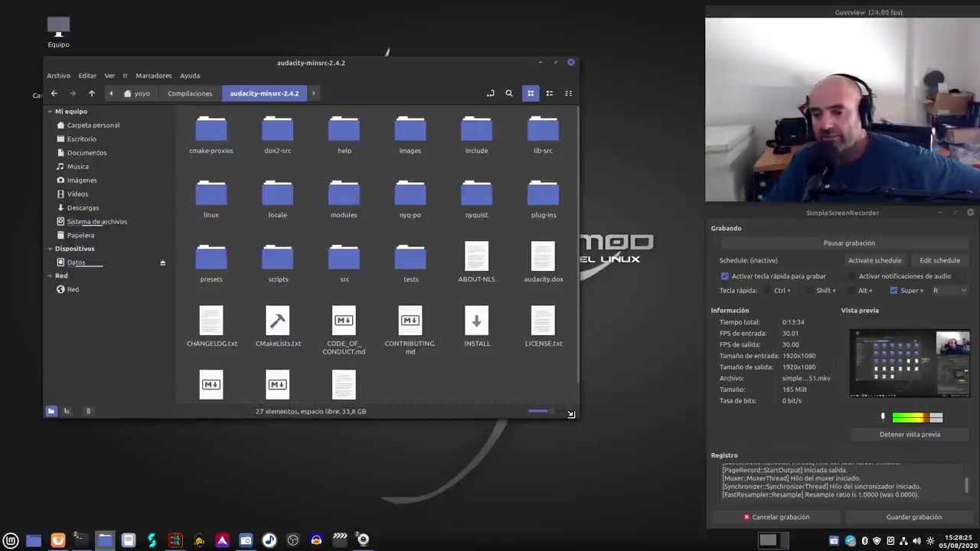
drag(570, 413, 574, 437)
drag(358, 50, 405, 70)
Step: Check the guide's build commands and create a folder named build inside audacity-minsrc-2.4.2
click(57, 540)
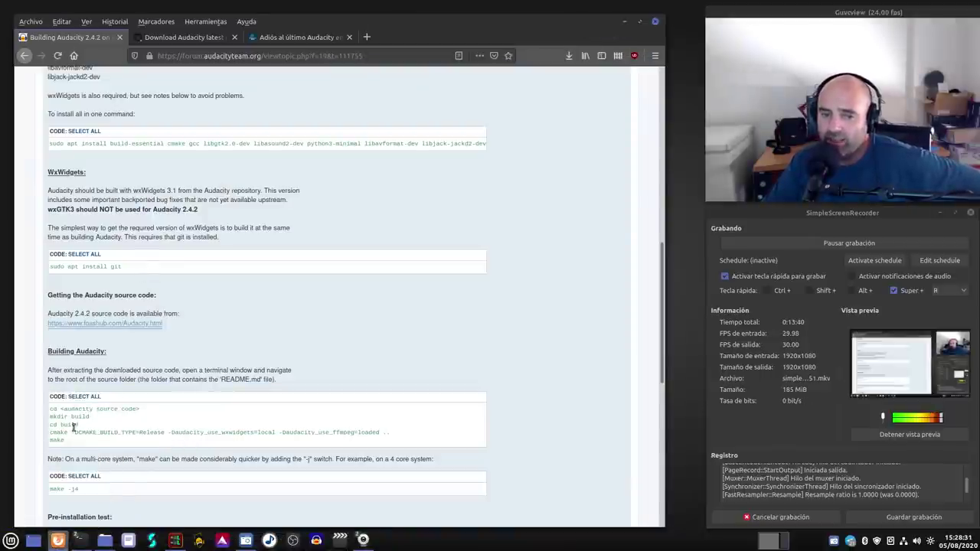
click(624, 21)
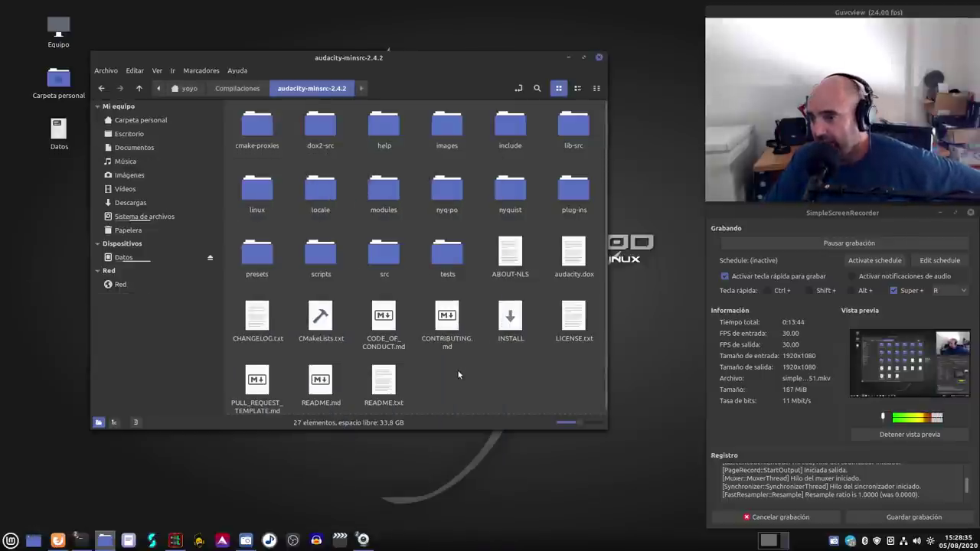
right_click(465, 369)
click(502, 377)
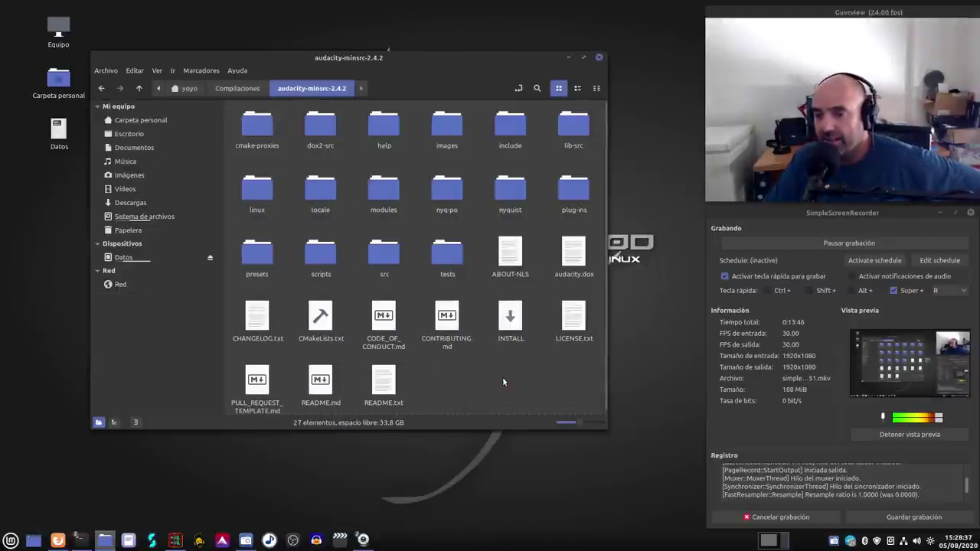
key(BackSpace)
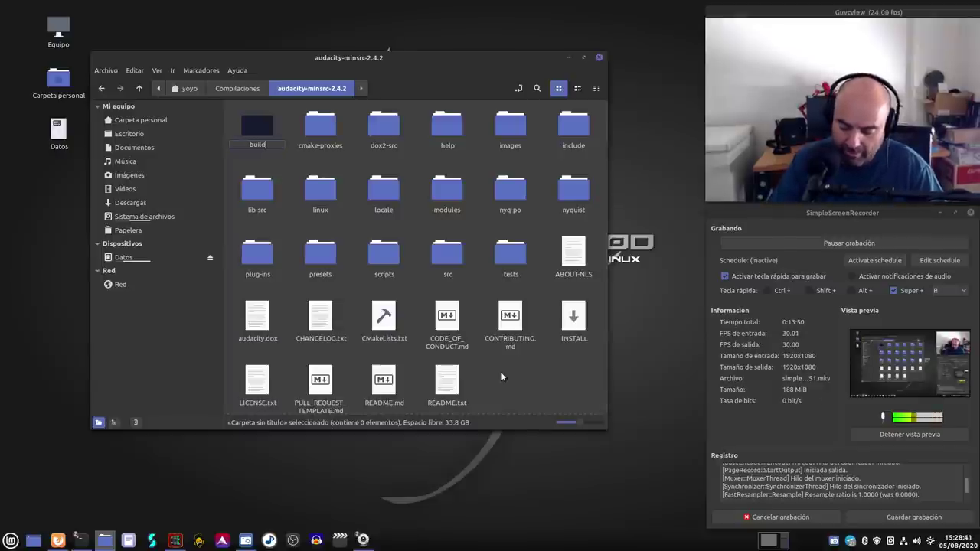
text(build)
key(Return)
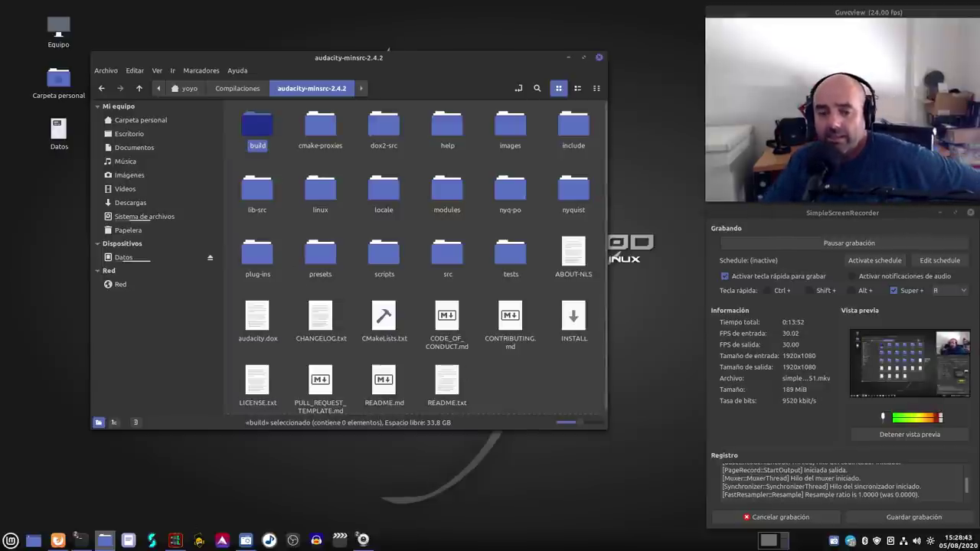
Step: Review the Building Audacity commands in the forum guide and open the new build folder
click(70, 501)
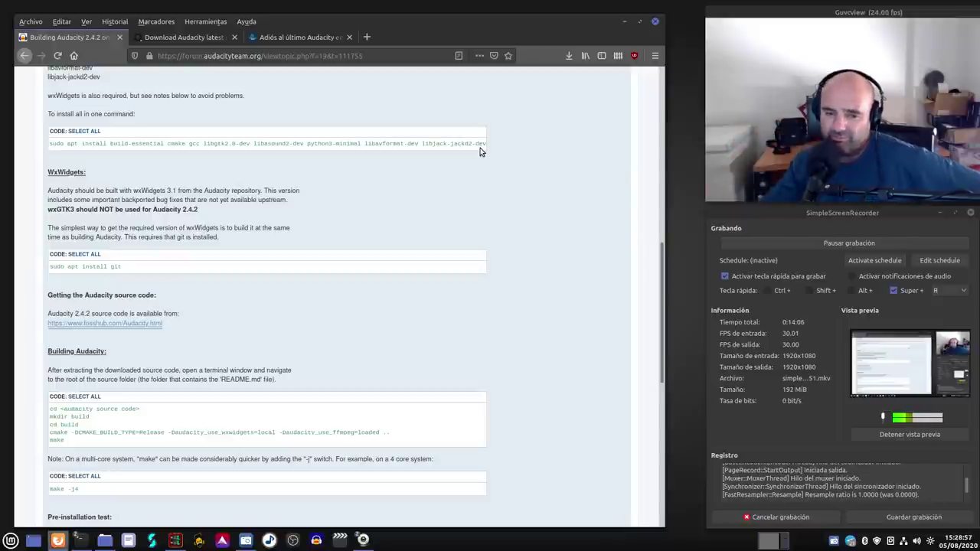
click(624, 21)
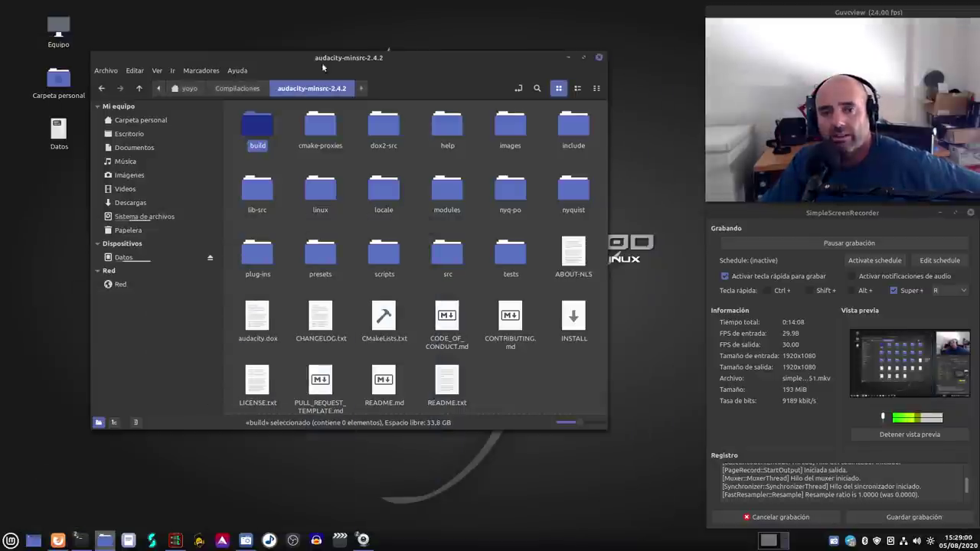
double_click(261, 127)
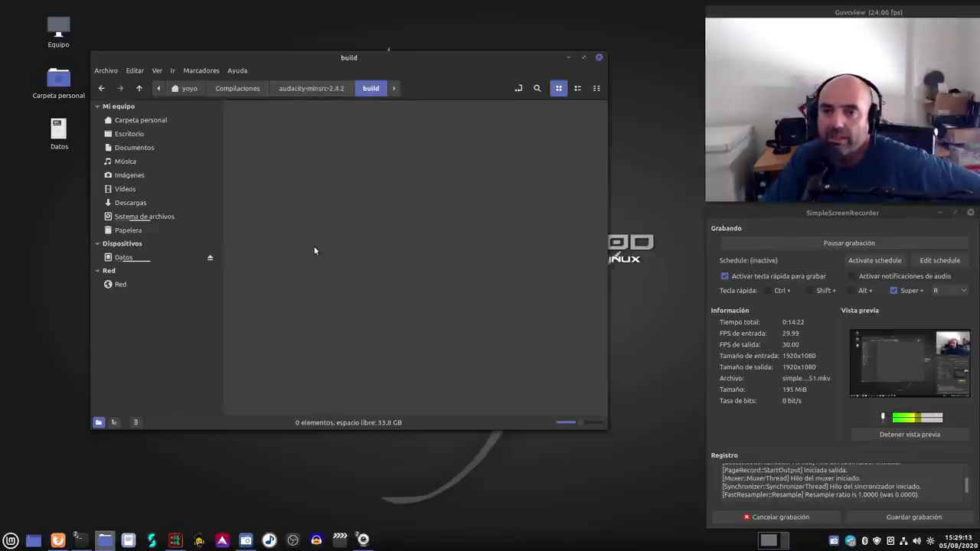
click(333, 91)
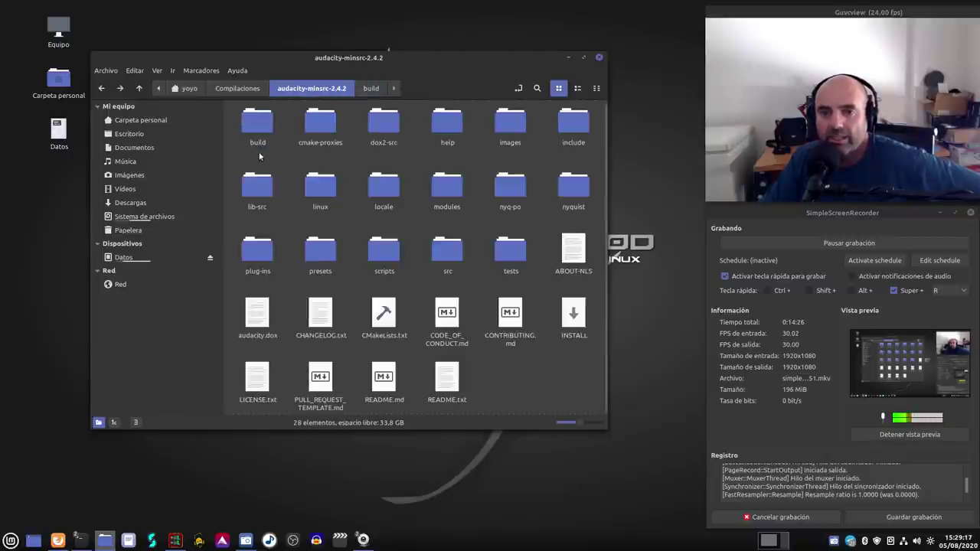
click(66, 541)
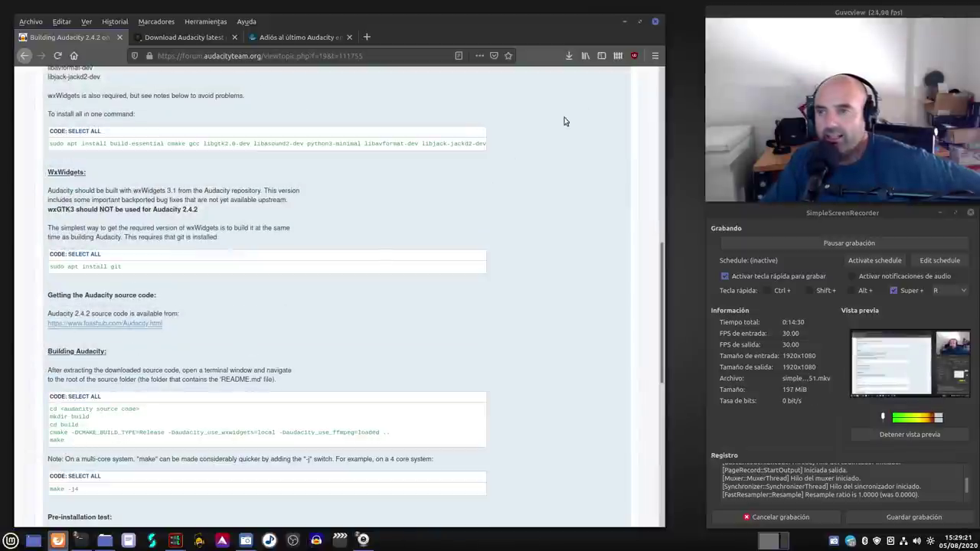
click(623, 23)
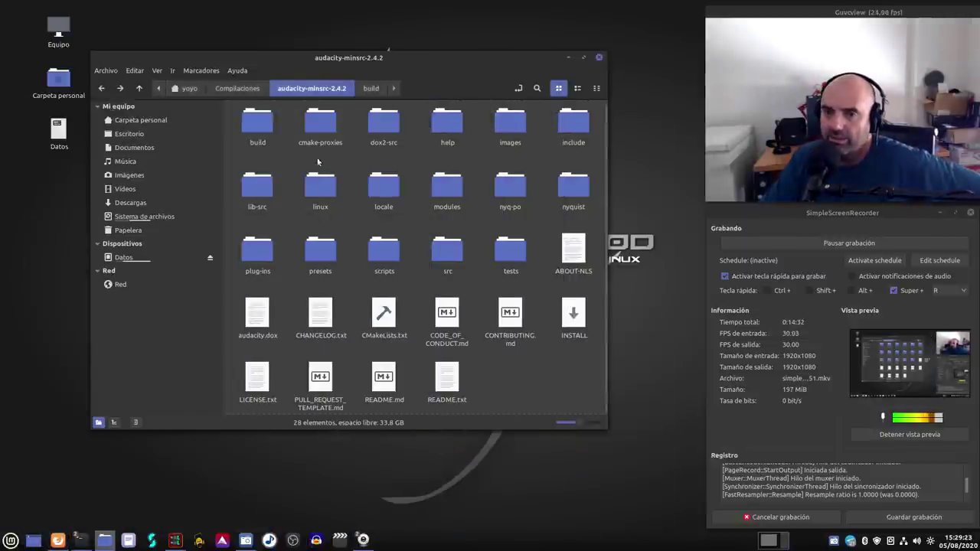
double_click(260, 124)
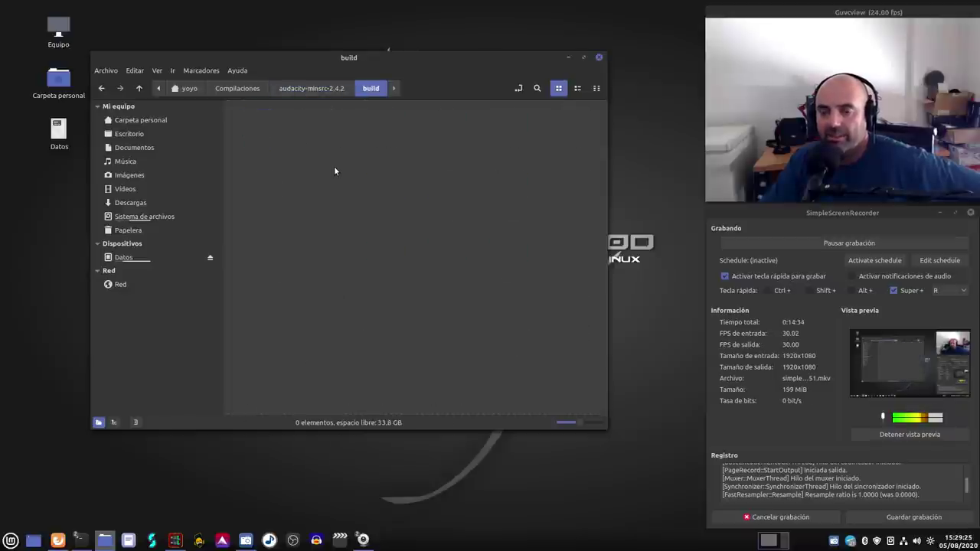
click(68, 542)
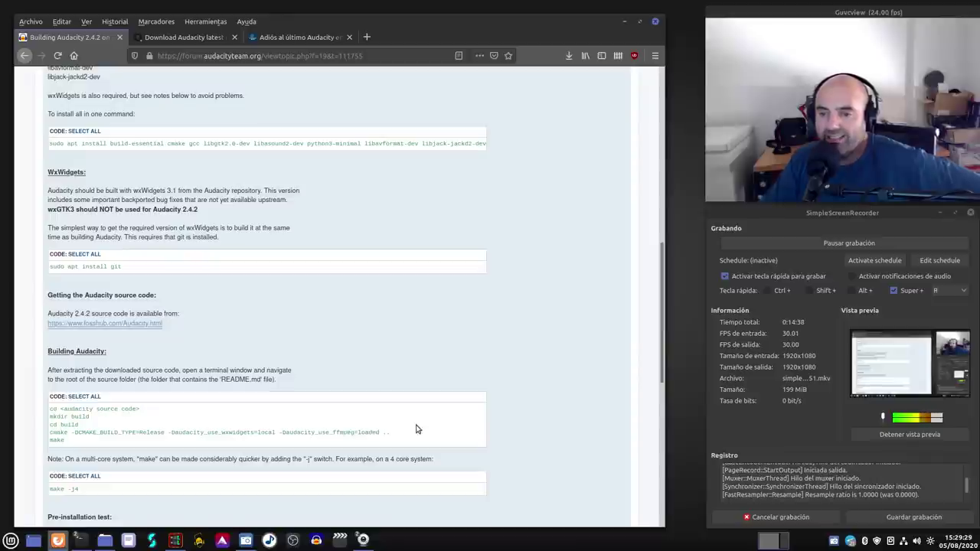
click(625, 22)
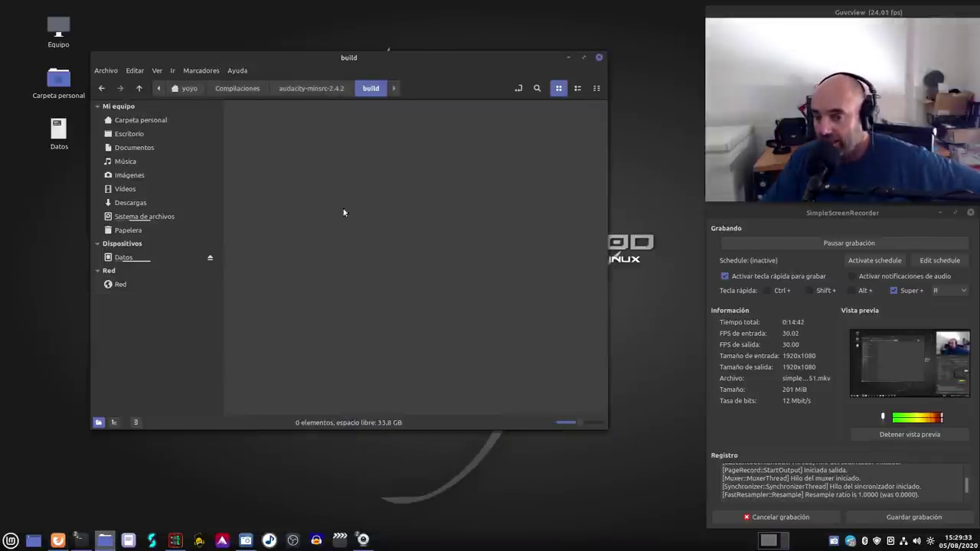
Step: Shrink the build folder's window, shift it aside on the desktop and narrow its sidebar
right_click(326, 182)
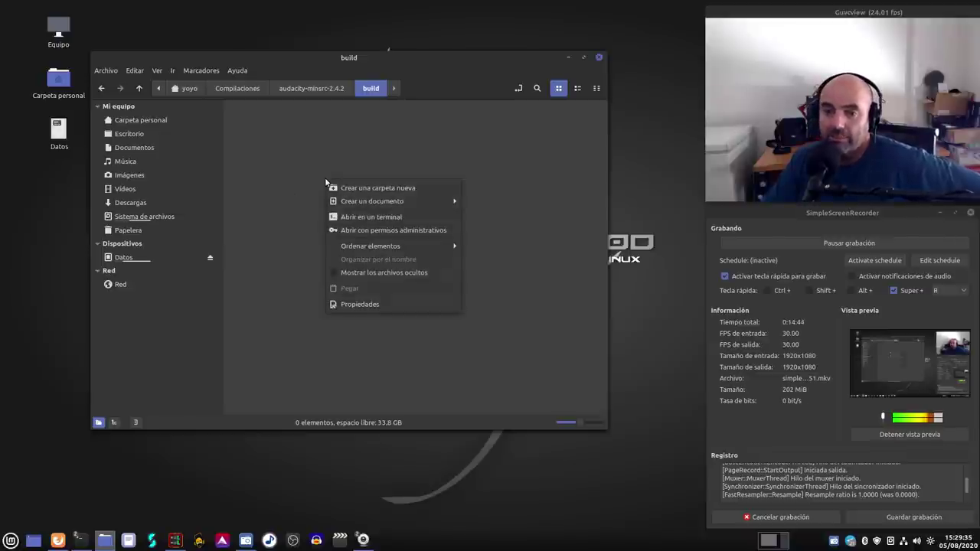
click(407, 384)
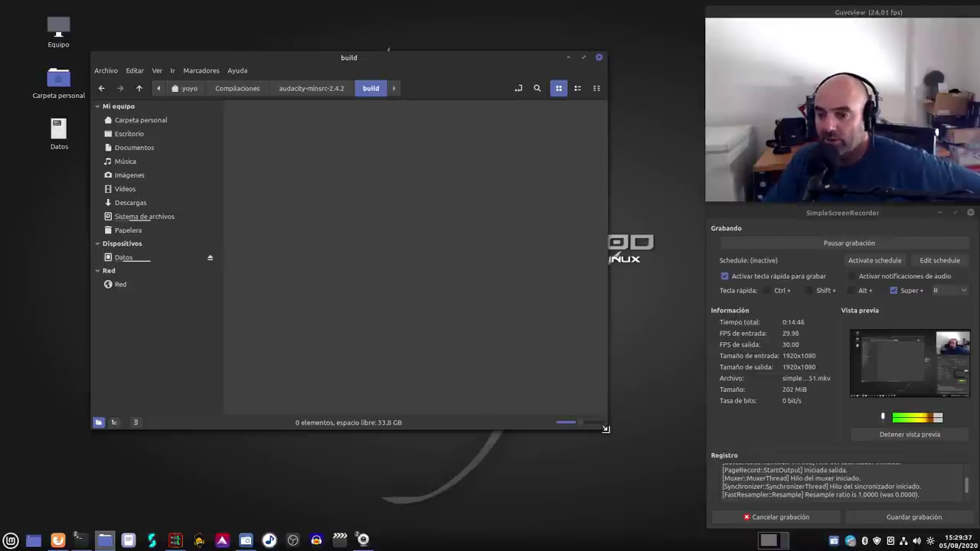
drag(606, 428, 547, 374)
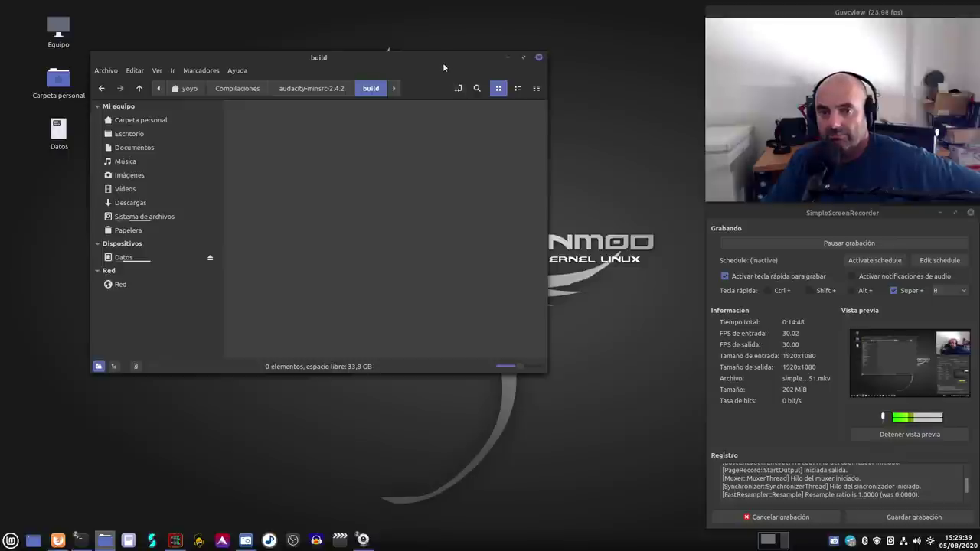
drag(442, 67, 392, 65)
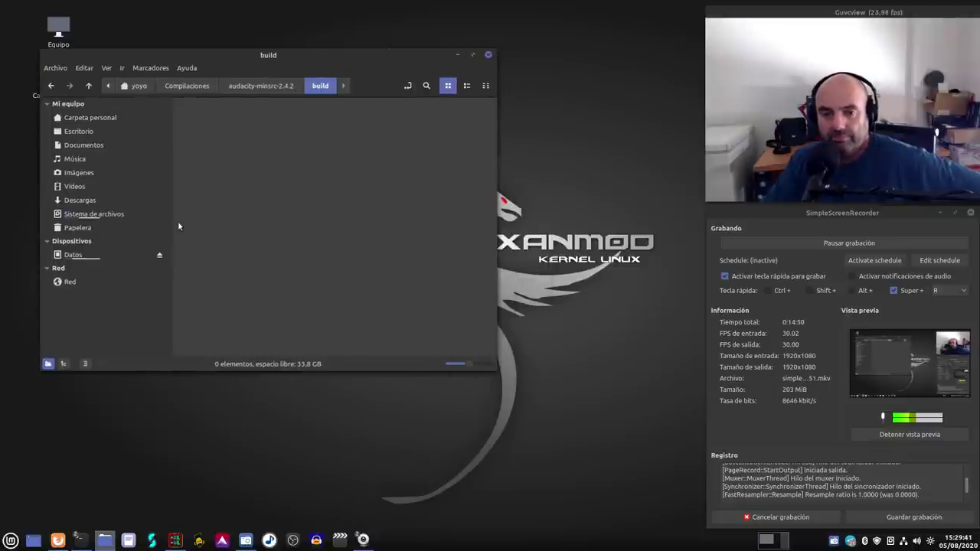
drag(173, 223, 141, 226)
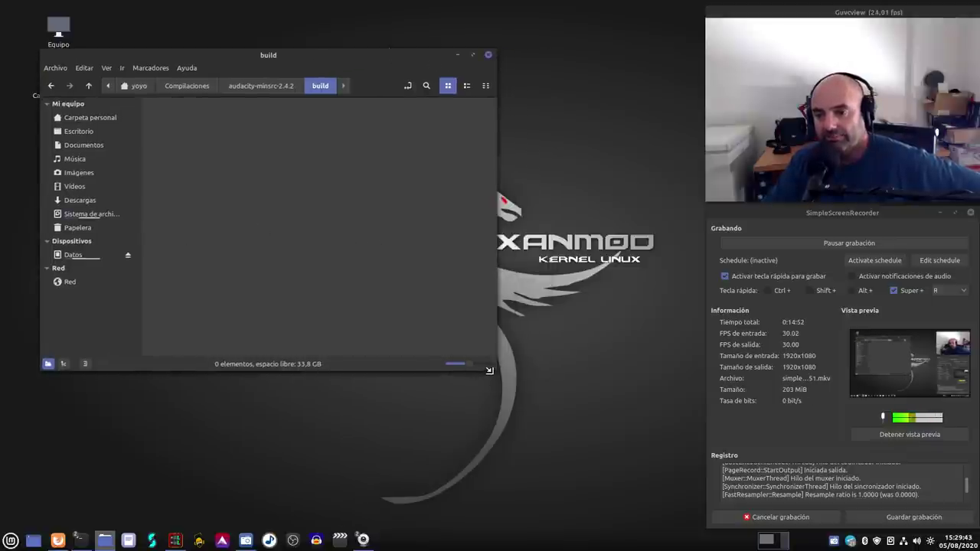
drag(489, 371, 440, 369)
Step: Open a terminal in the build folder, enlarge its window and place it over the lower part of the file window
right_click(196, 184)
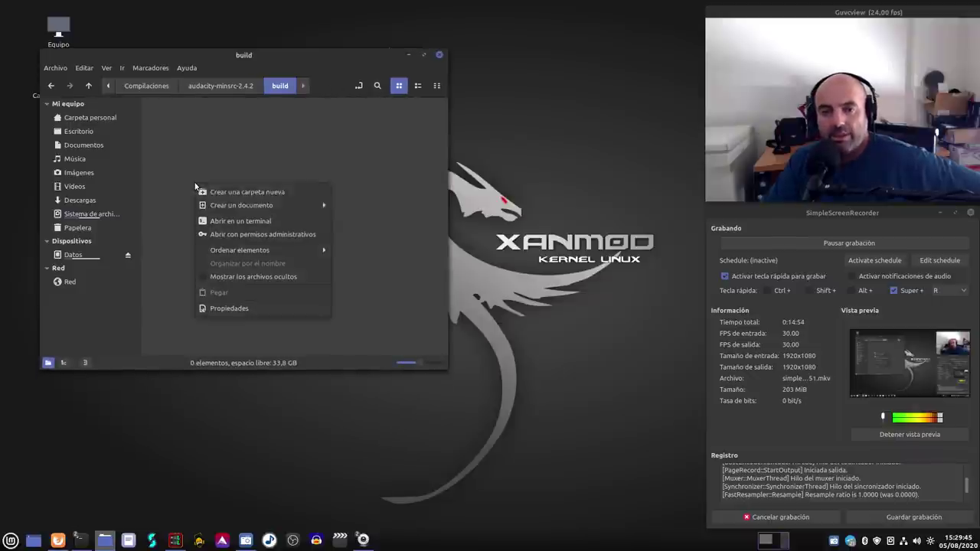
click(242, 222)
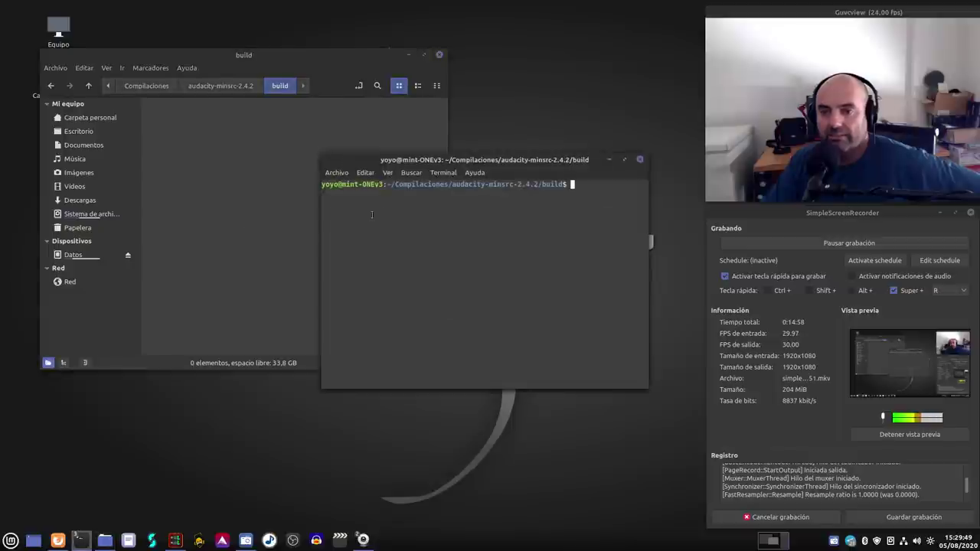
drag(548, 160, 346, 142)
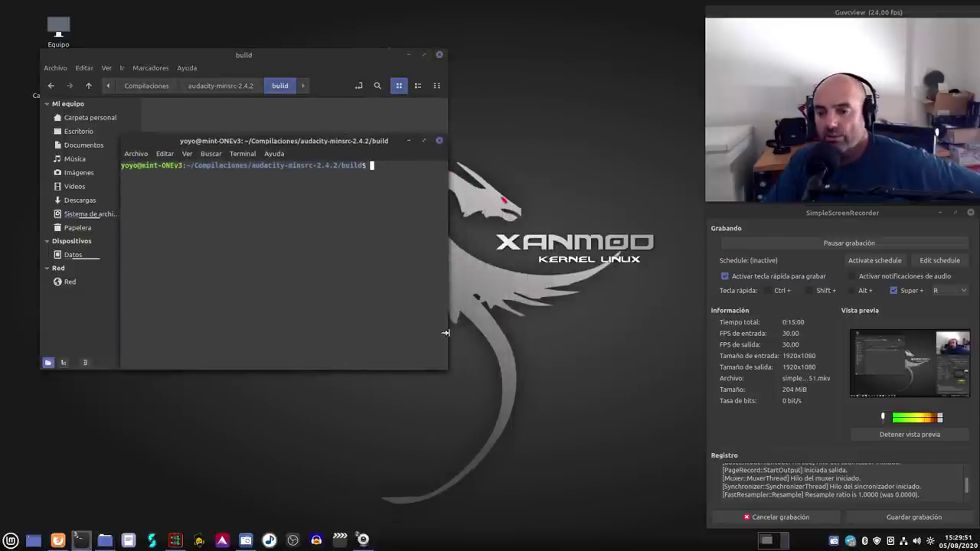
drag(447, 363, 717, 441)
drag(425, 140, 397, 207)
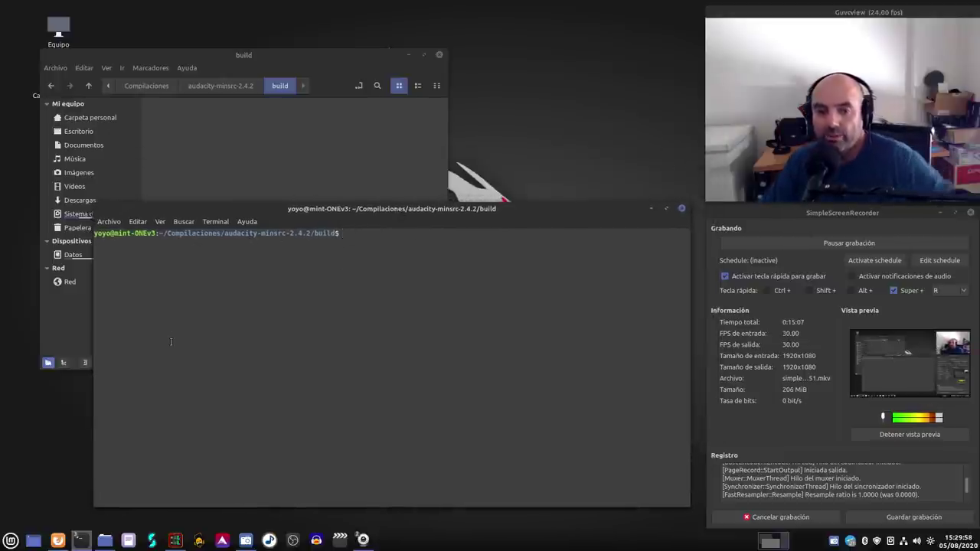
Step: Copy the cmake -DCMAKE_BUILD_TYPE=Release line, without the make line, from the guide's Building Audacity code block
click(57, 541)
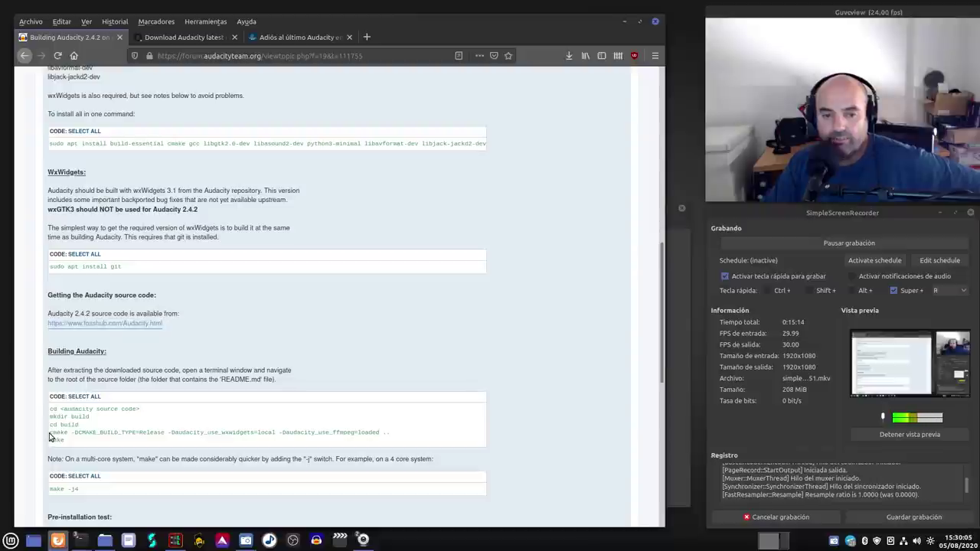
drag(50, 432, 386, 434)
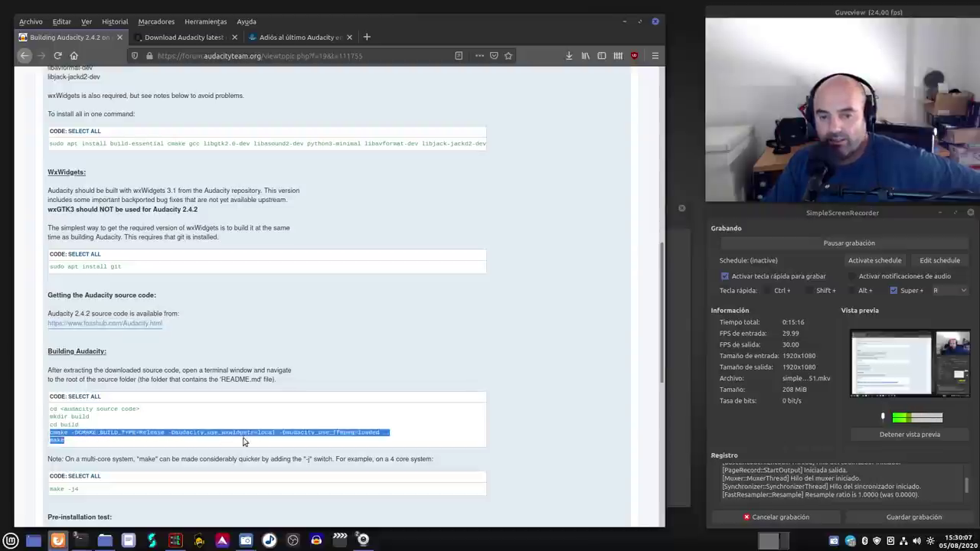
click(344, 430)
triple_click(343, 430)
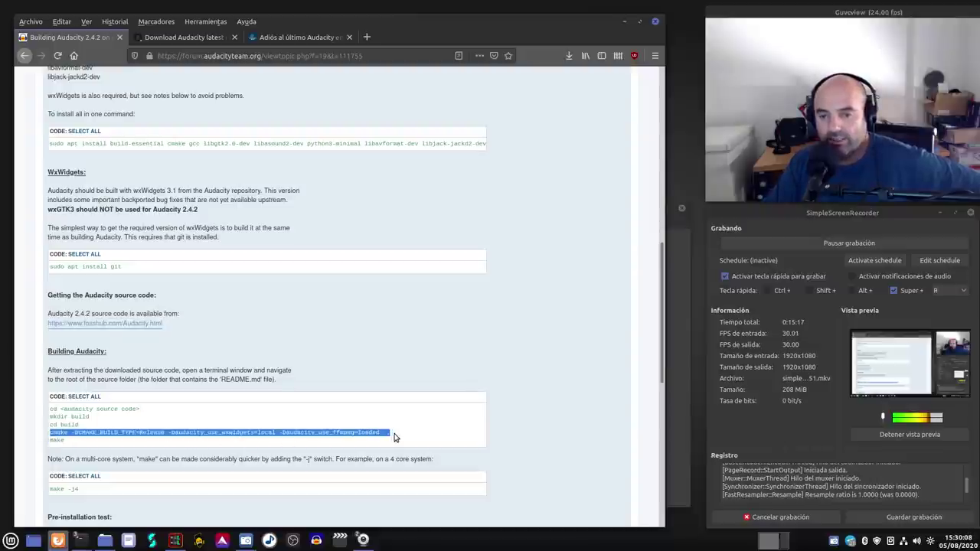
right_click(325, 434)
click(346, 439)
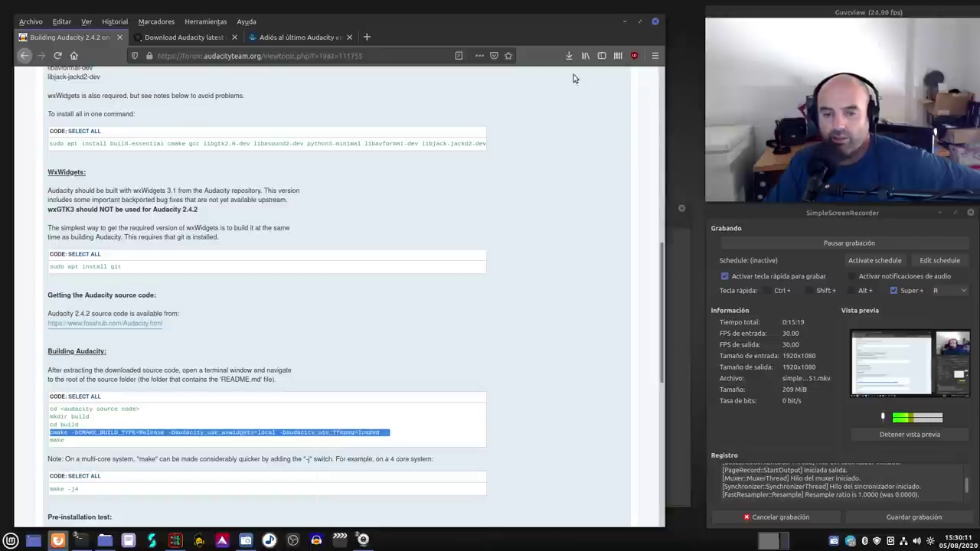
Step: Paste the cmake command into the build folder's terminal, widen the window to fit it on one line, and run it
click(623, 22)
right_click(379, 271)
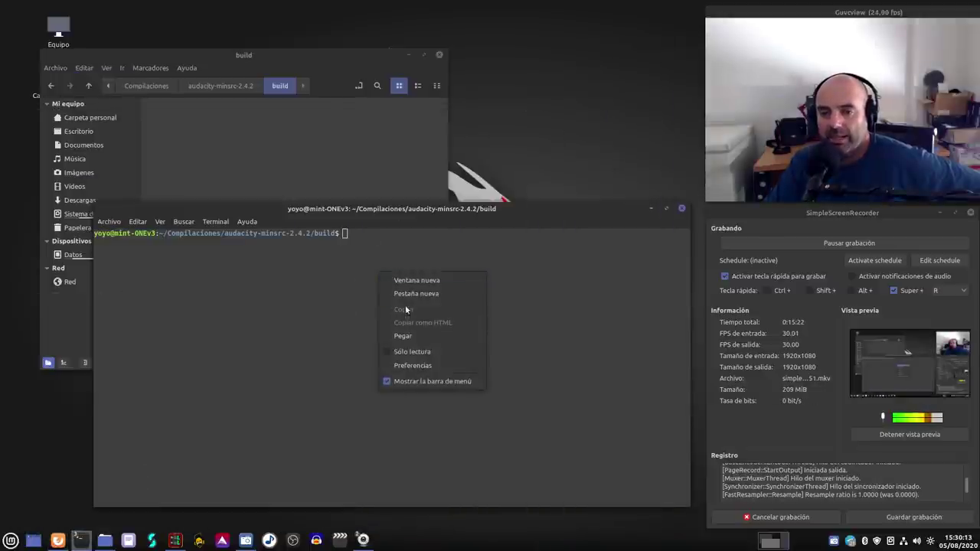
click(413, 336)
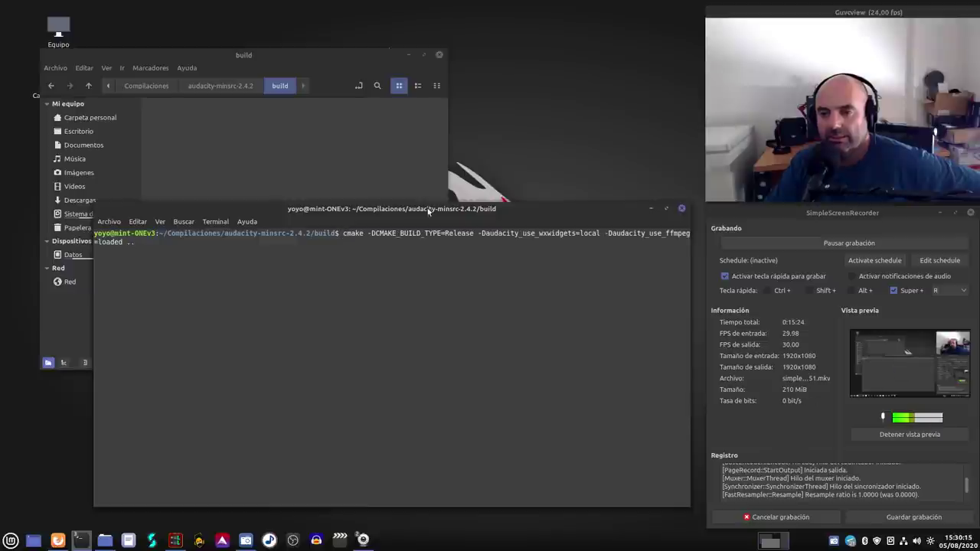
drag(425, 211, 349, 186)
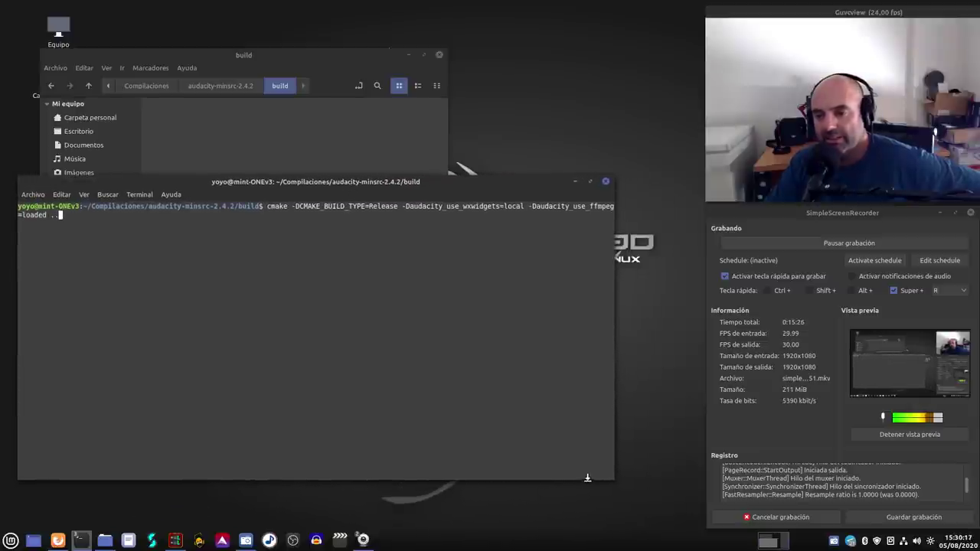
drag(612, 479, 666, 462)
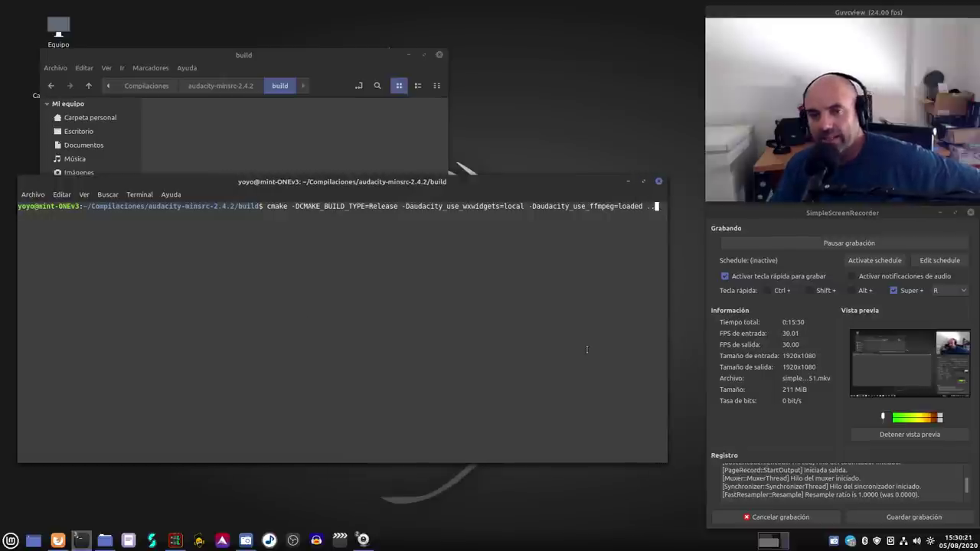
key(Return)
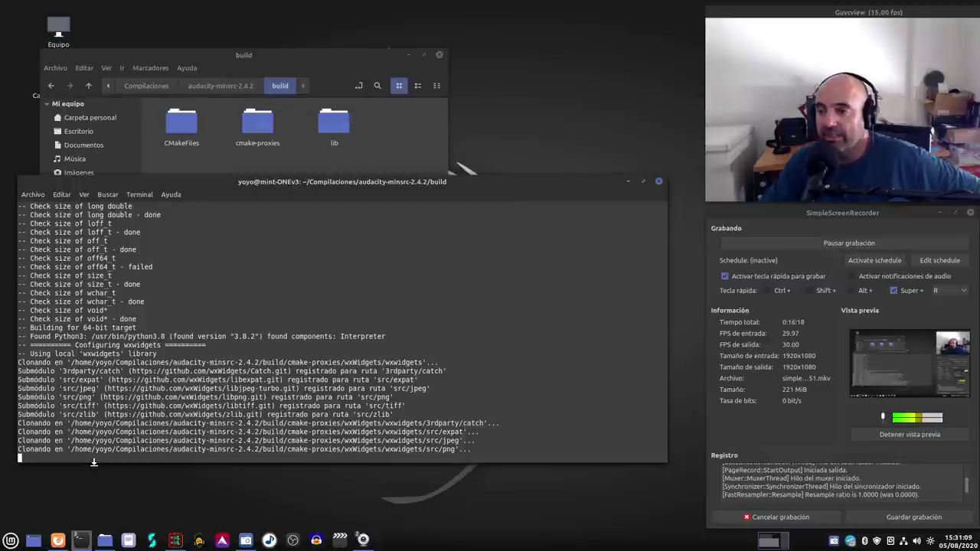
Step: Check the CPU, memory and network load in the BashTOP window while cmake runs, and minimize it
mouse_move(79, 544)
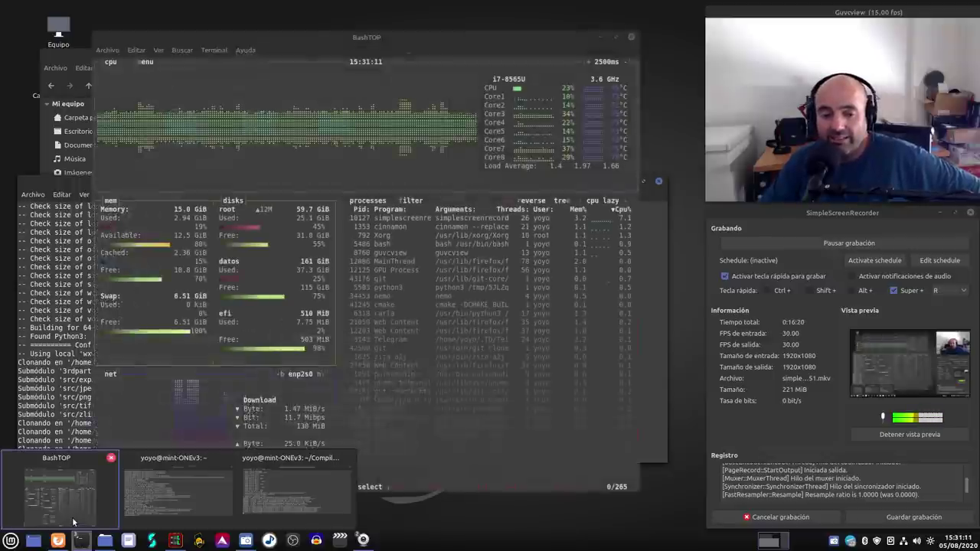
click(57, 497)
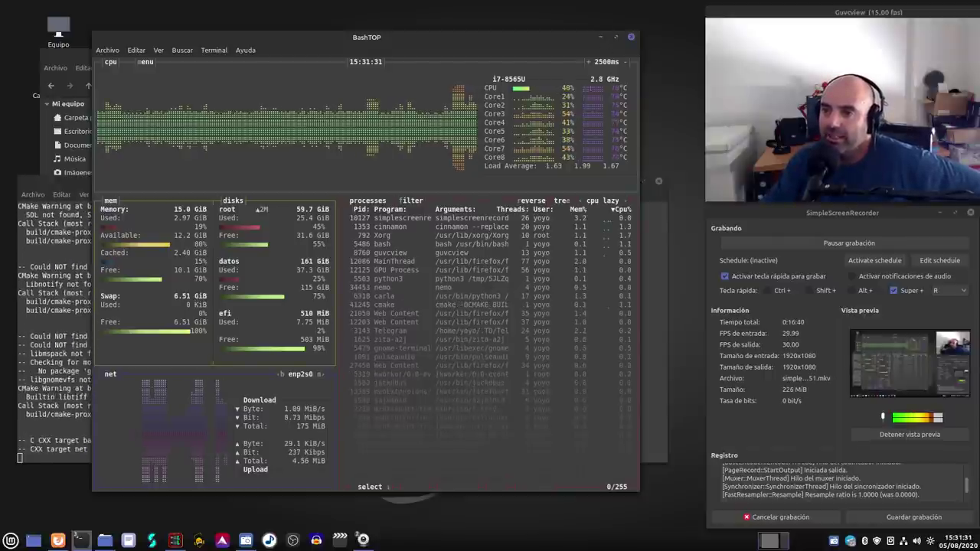
click(601, 37)
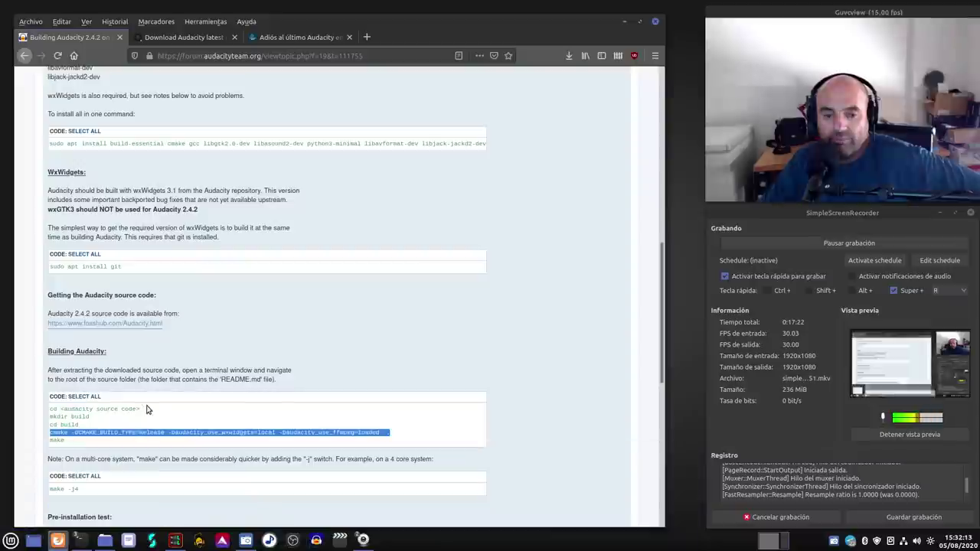
Step: Check the make line in the guide's Building Audacity block, minimize the browser and run make in the build folder's terminal
click(57, 540)
click(78, 440)
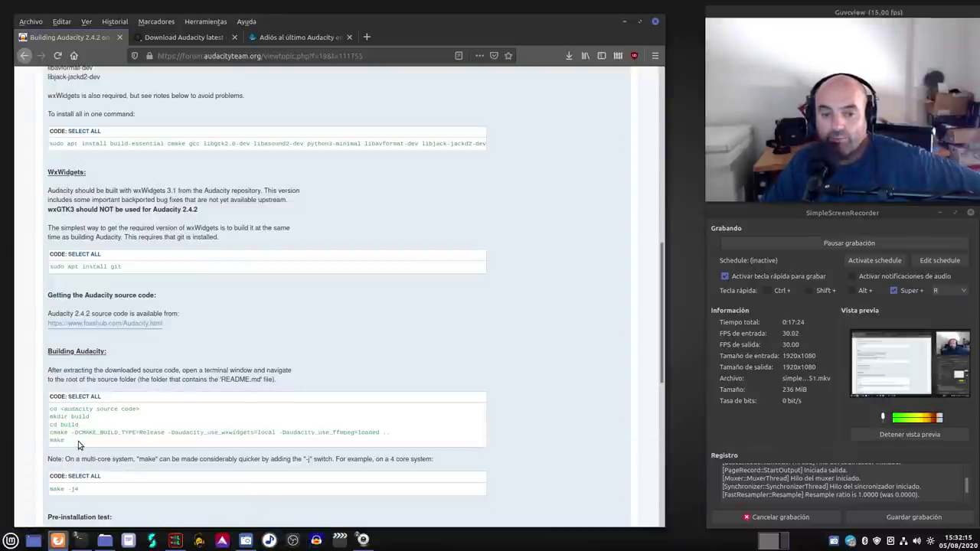
click(624, 22)
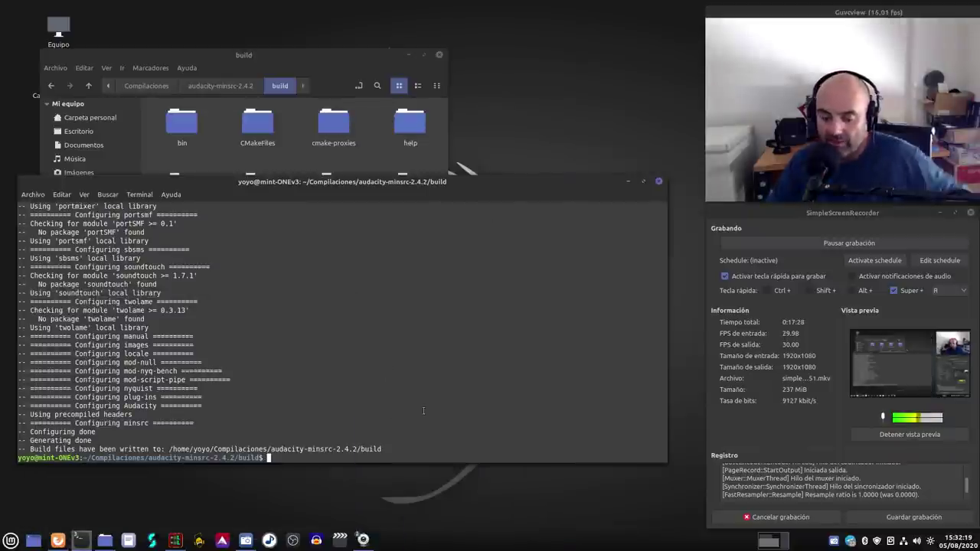
text(ma)
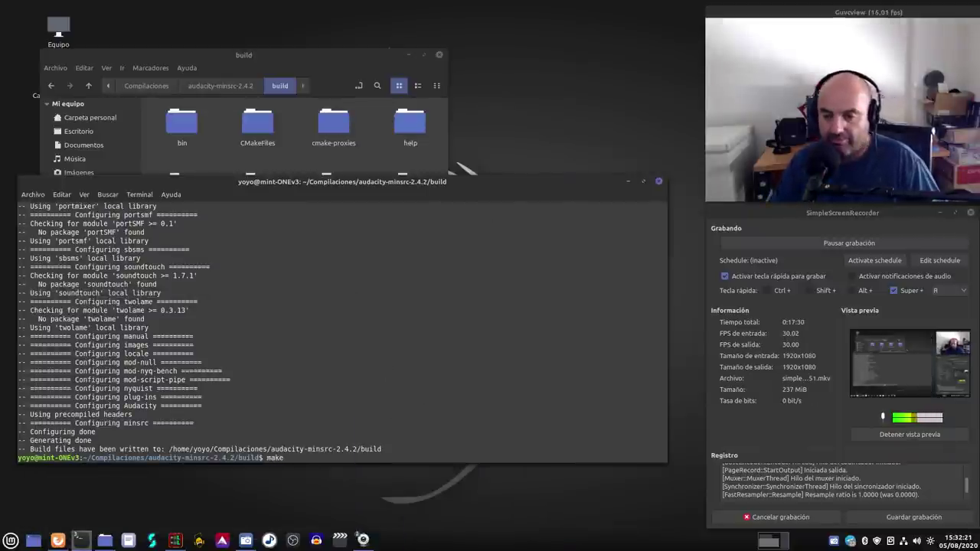
text(ke)
key(Return)
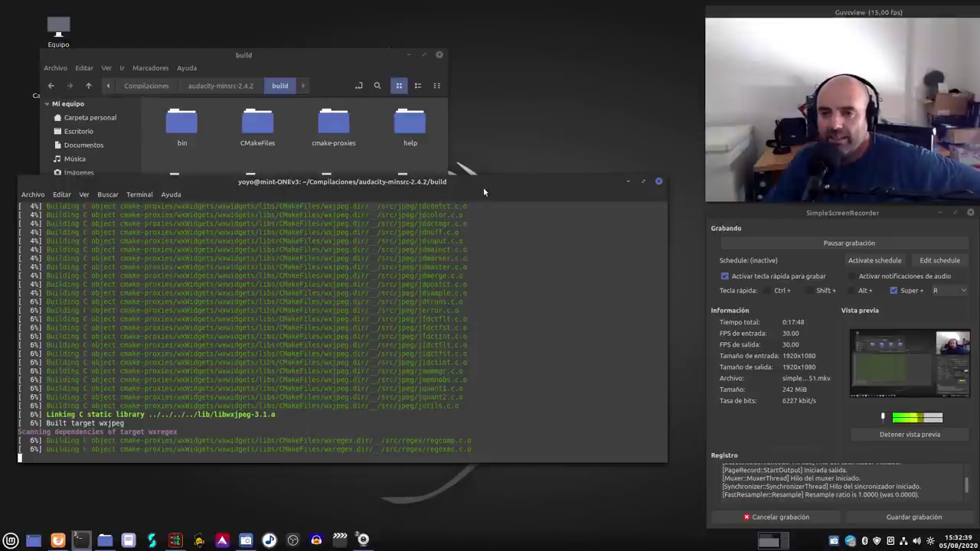
Step: Move the terminal slightly down and save three full-screen screenshots of the running compilation in the Imágenes folder
drag(483, 186, 488, 204)
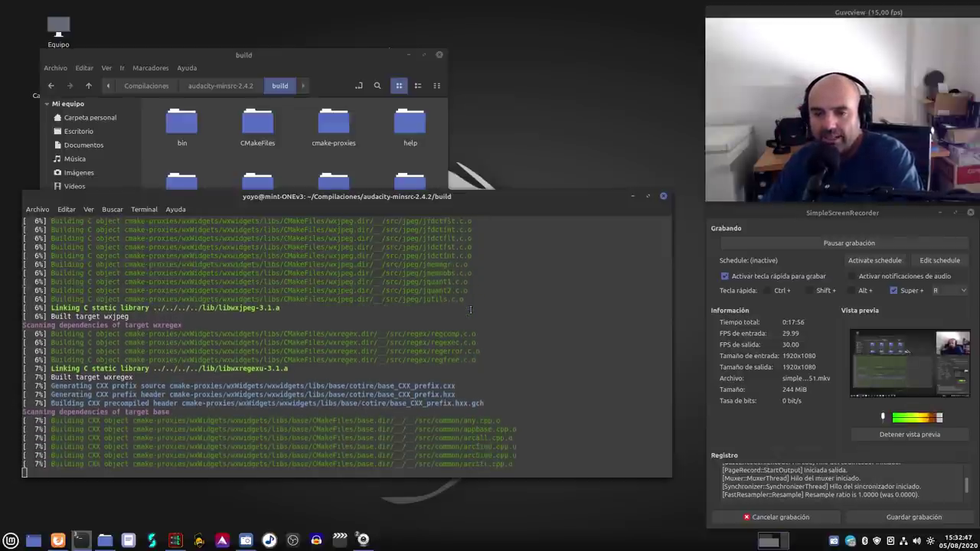
key(Print)
click(638, 324)
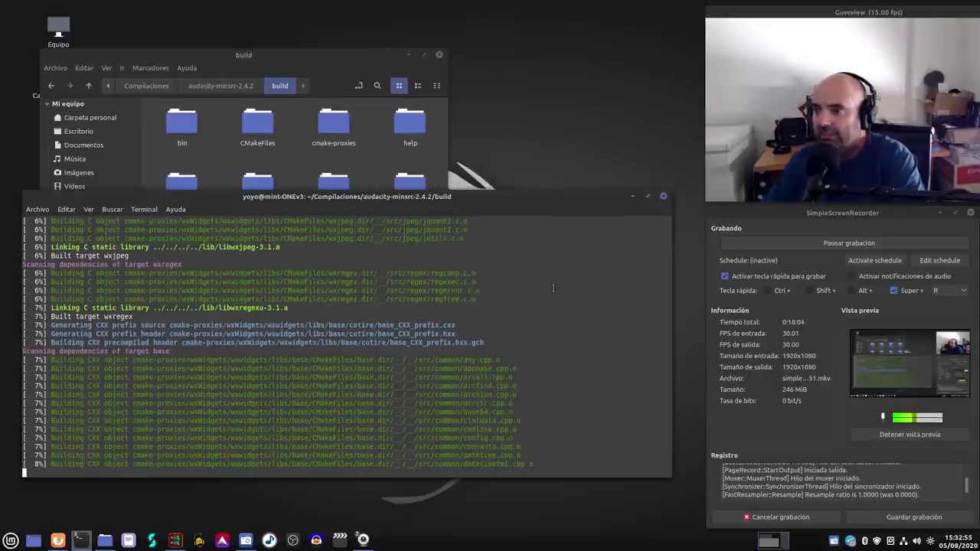
key(Print)
click(631, 330)
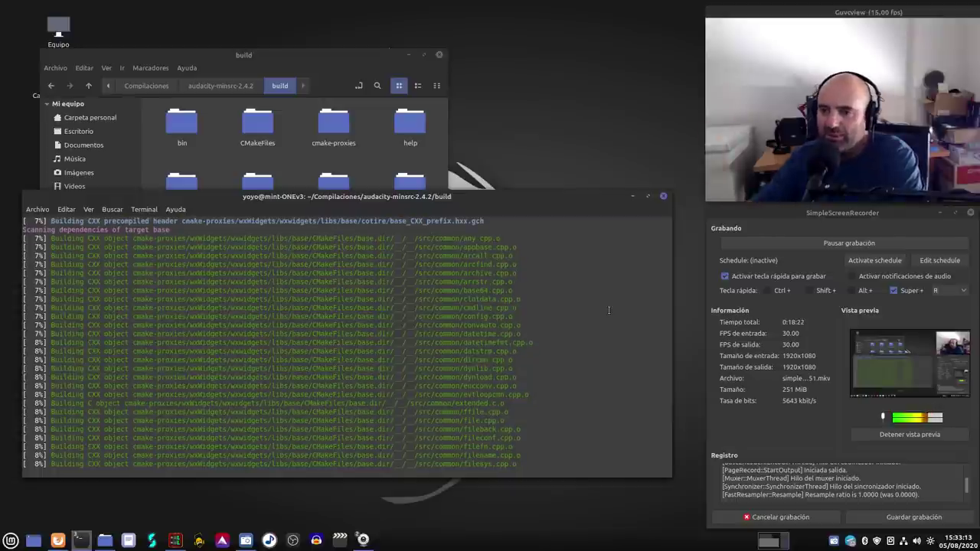
key(Print)
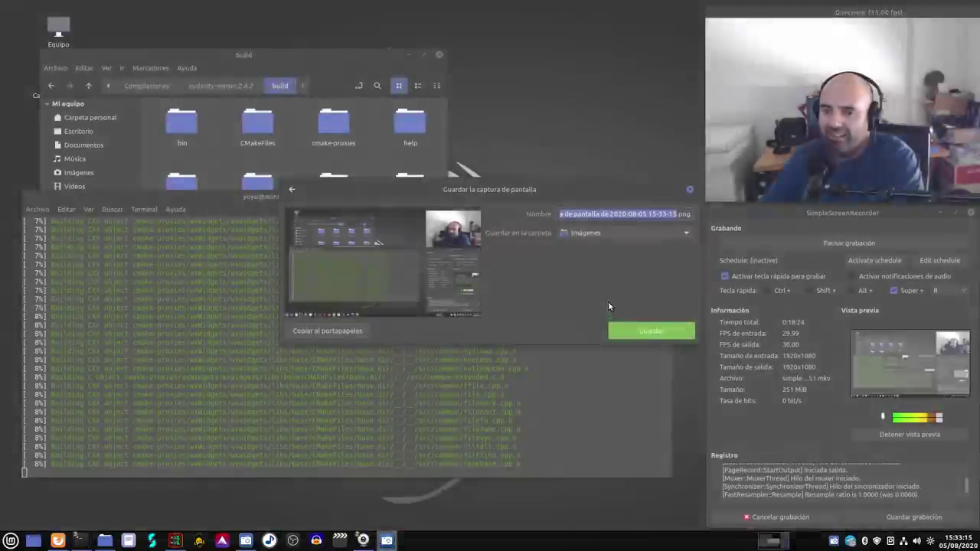
click(654, 331)
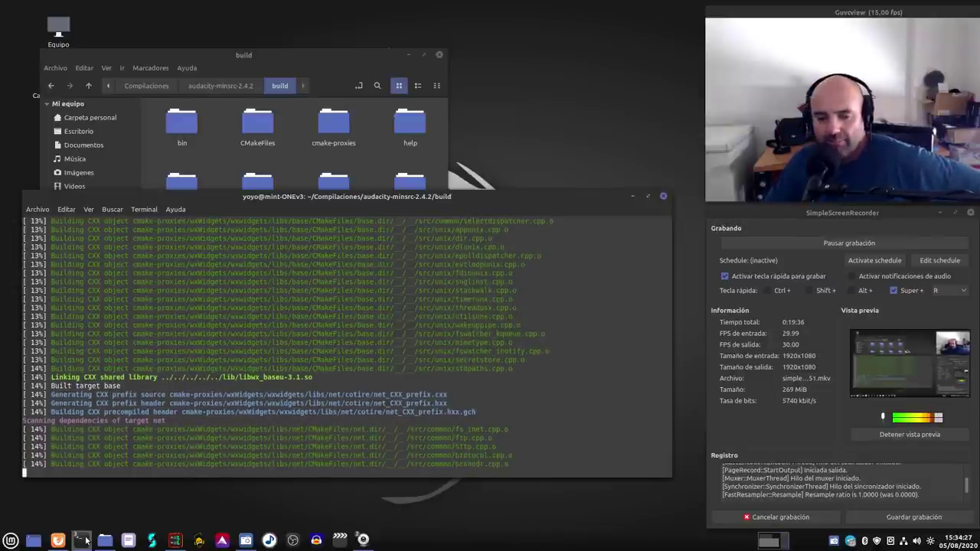
Step: Check the CPU, core and memory load in the BashTOP window twice during the compilation, minimizing it each time
mouse_move(80, 541)
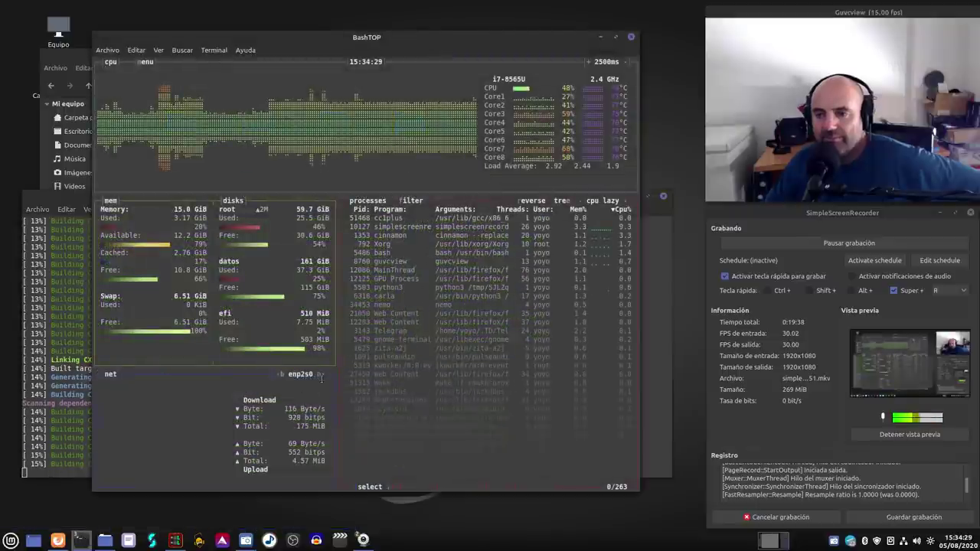
click(60, 493)
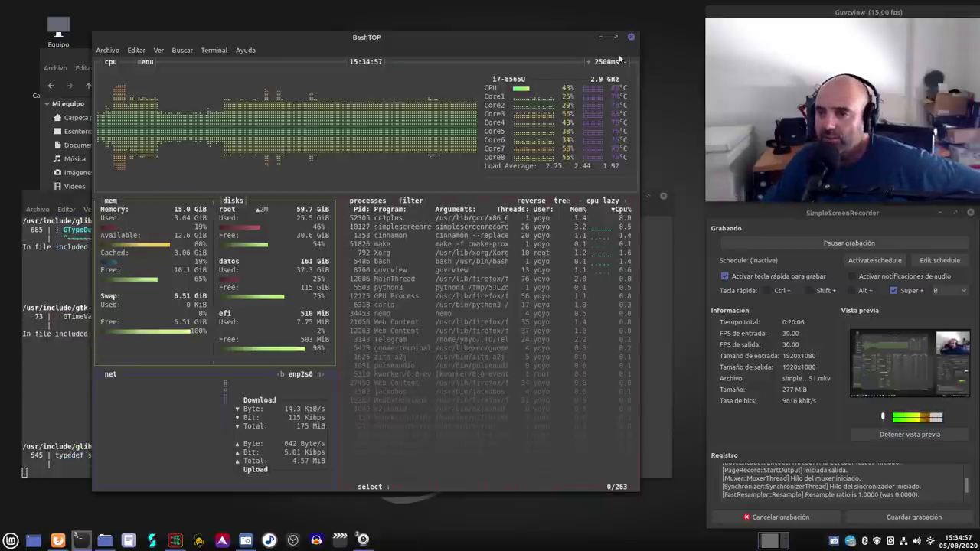
click(601, 37)
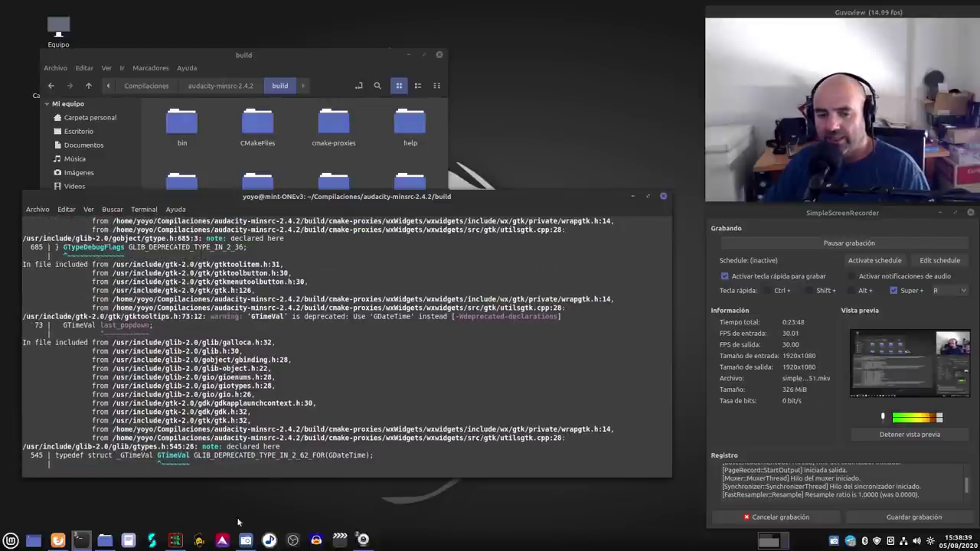
mouse_move(88, 542)
click(60, 489)
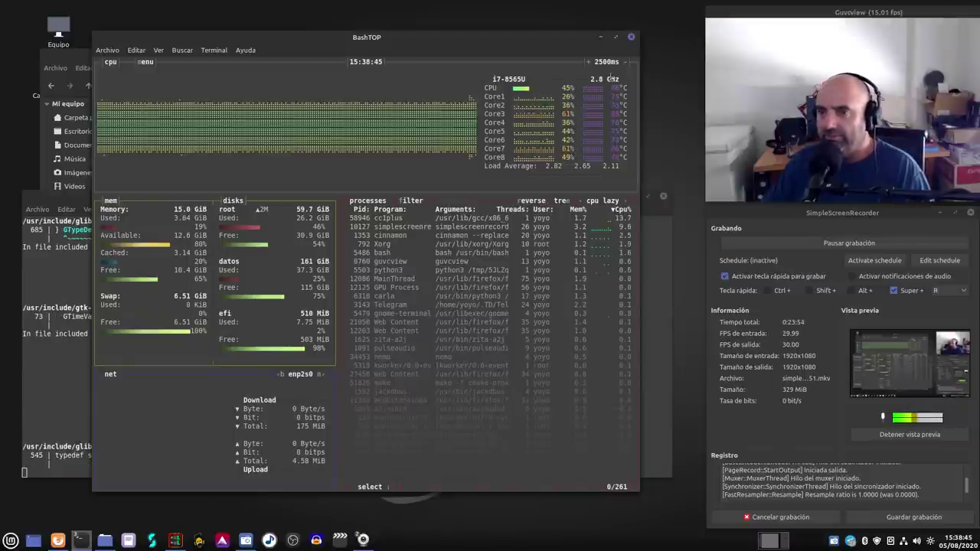
click(600, 37)
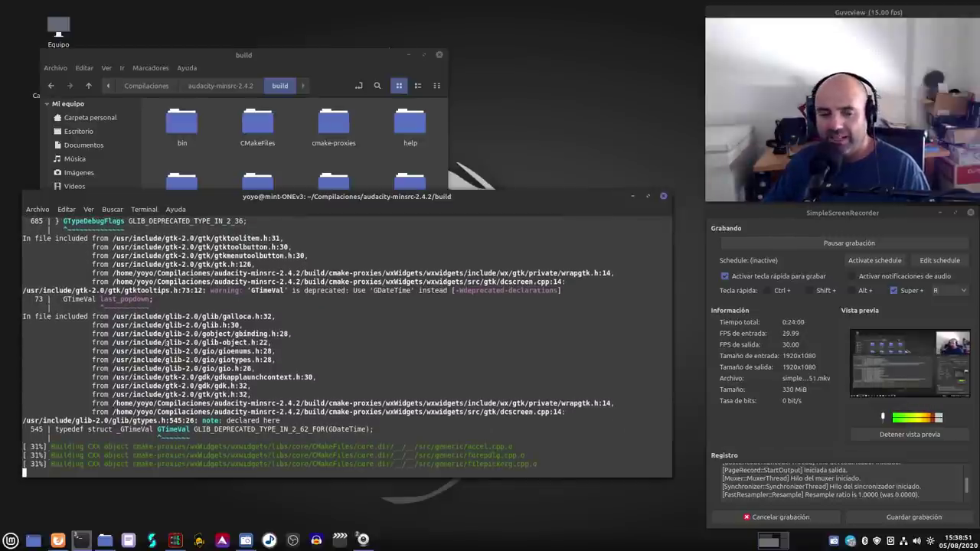
Step: Review the guide's make -j4 note and pre-installation test, and check the processor load in BashTOP again
click(57, 540)
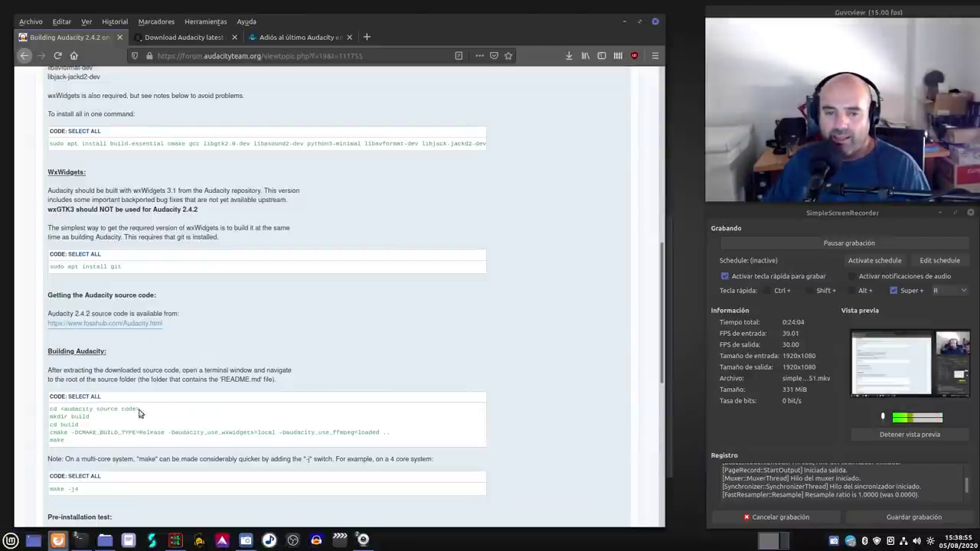
scroll(148, 406, down, 5)
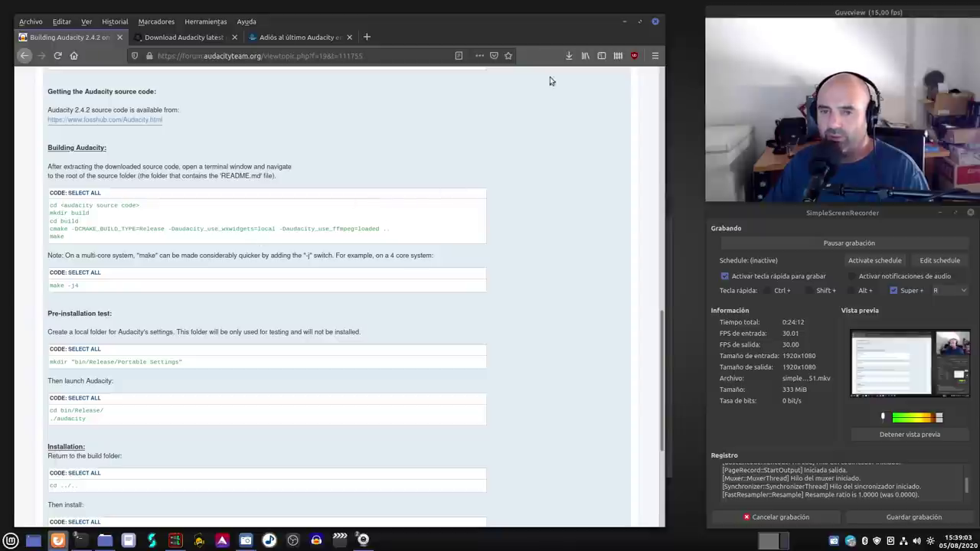
click(624, 22)
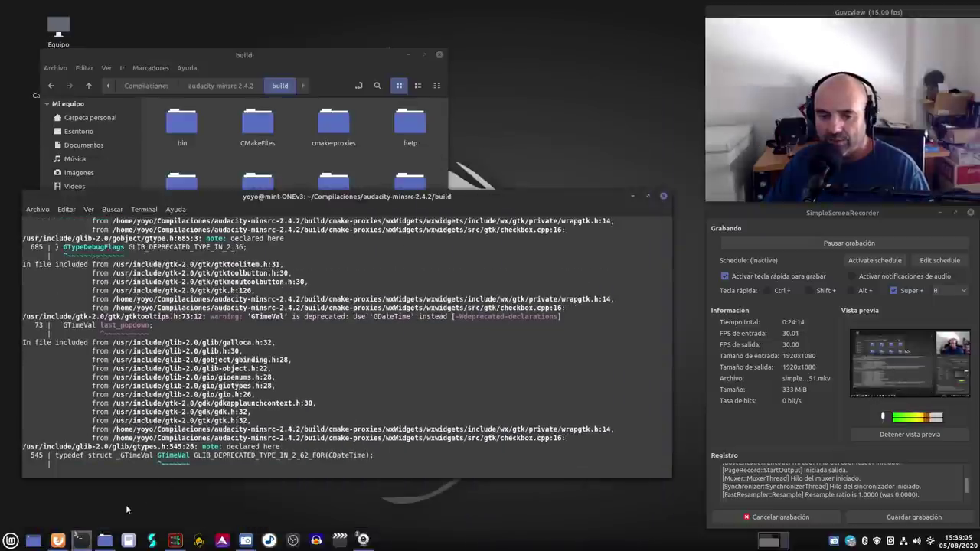
mouse_move(79, 539)
click(73, 511)
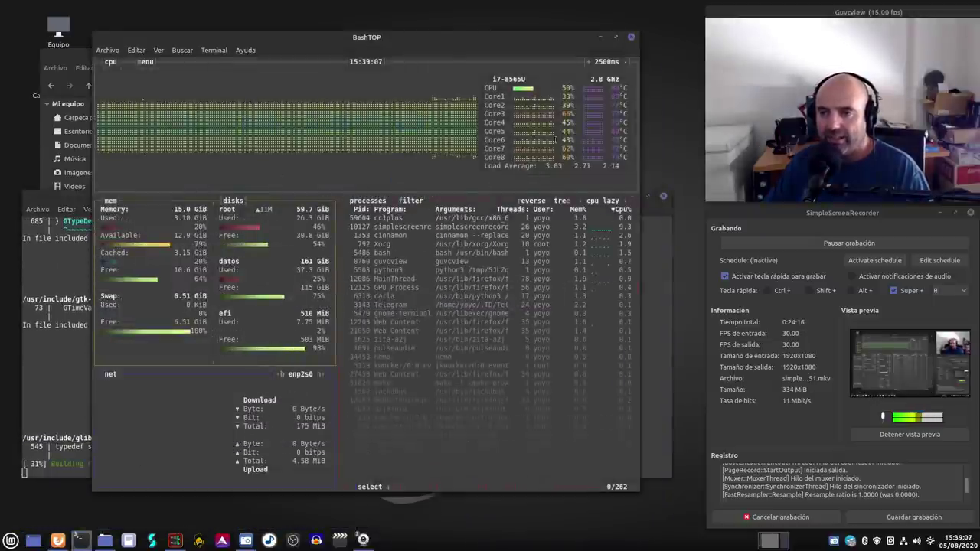
click(601, 37)
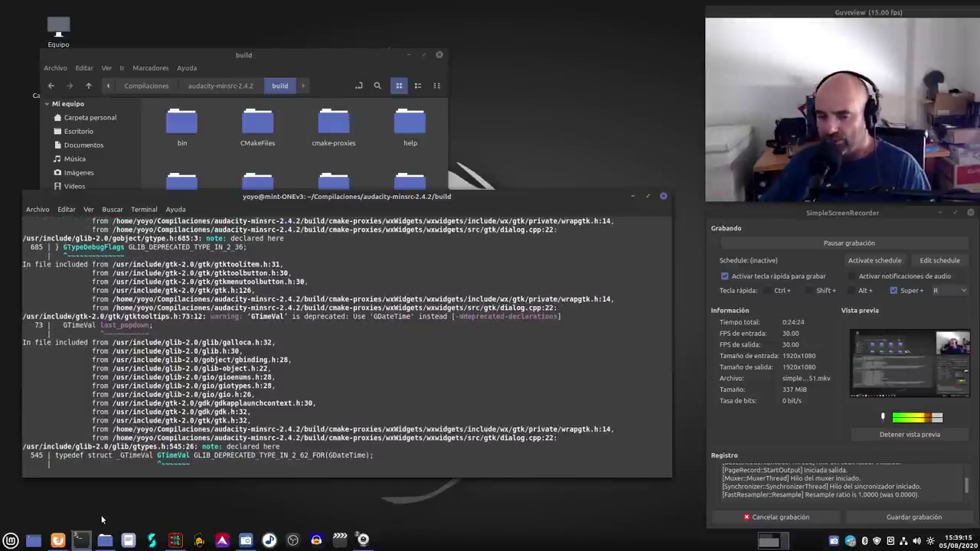
Step: Search Google for "aiwa PX-E850" in a new browser tab
click(57, 541)
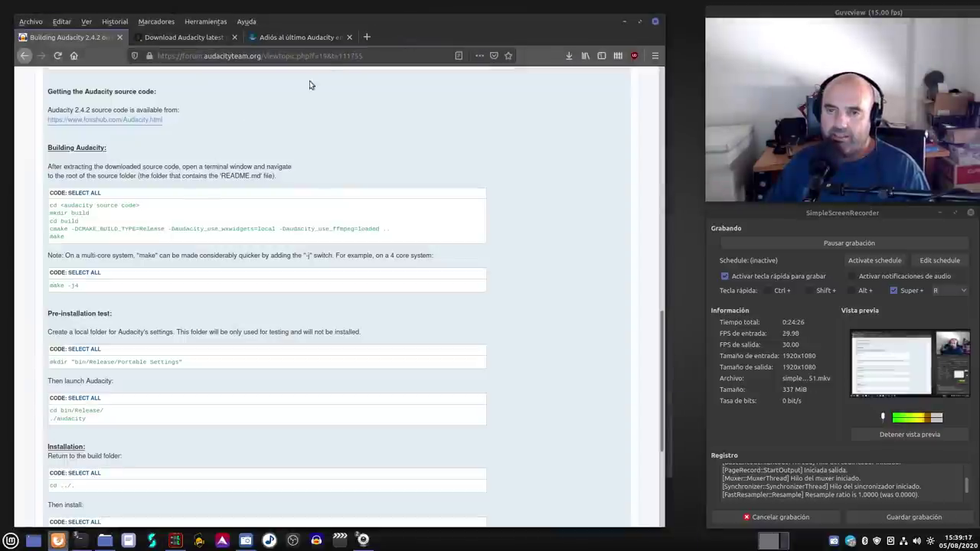
click(366, 37)
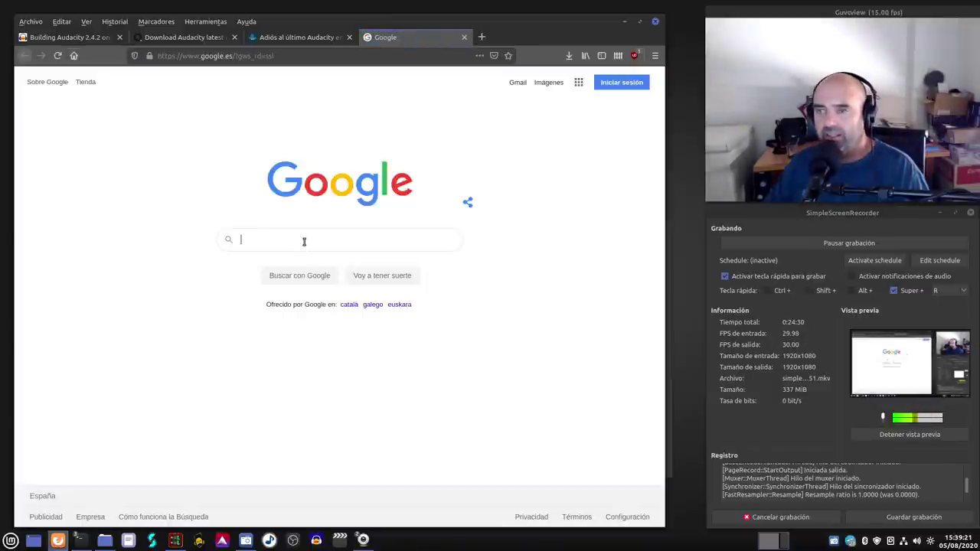
click(304, 241)
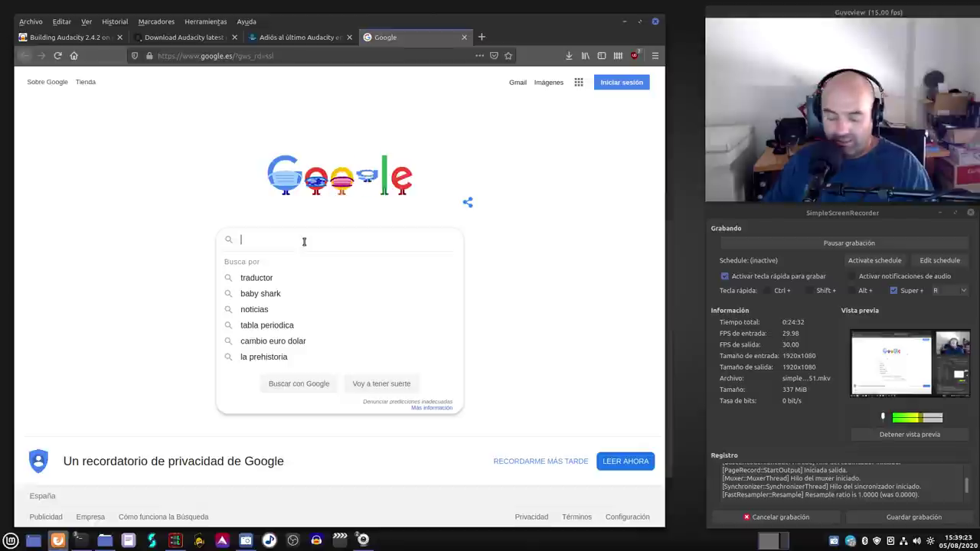
text(aiwa )
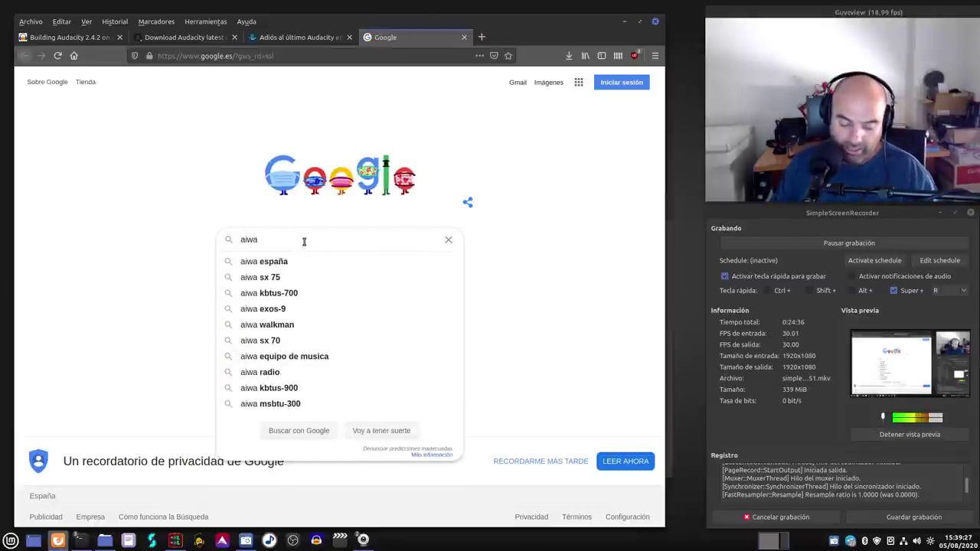
text(PX)
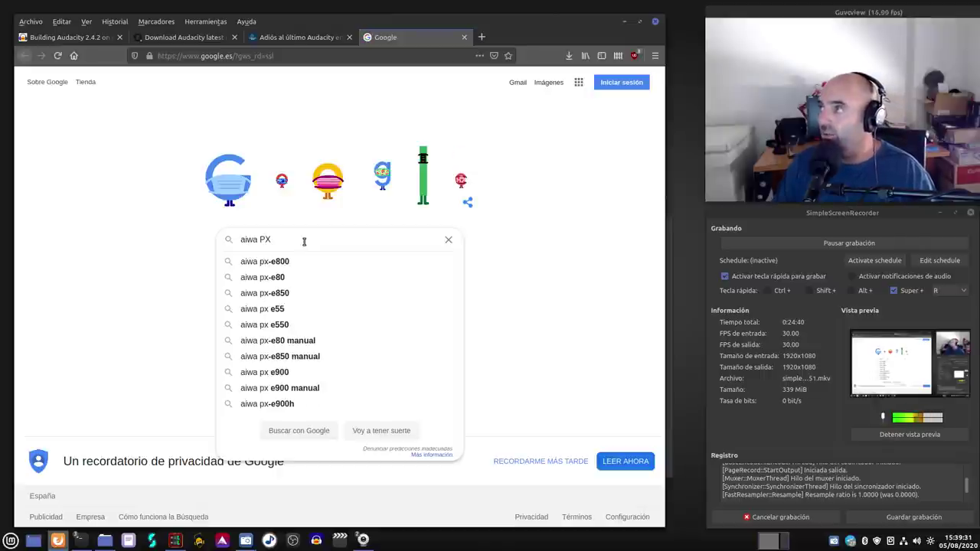
text(-)
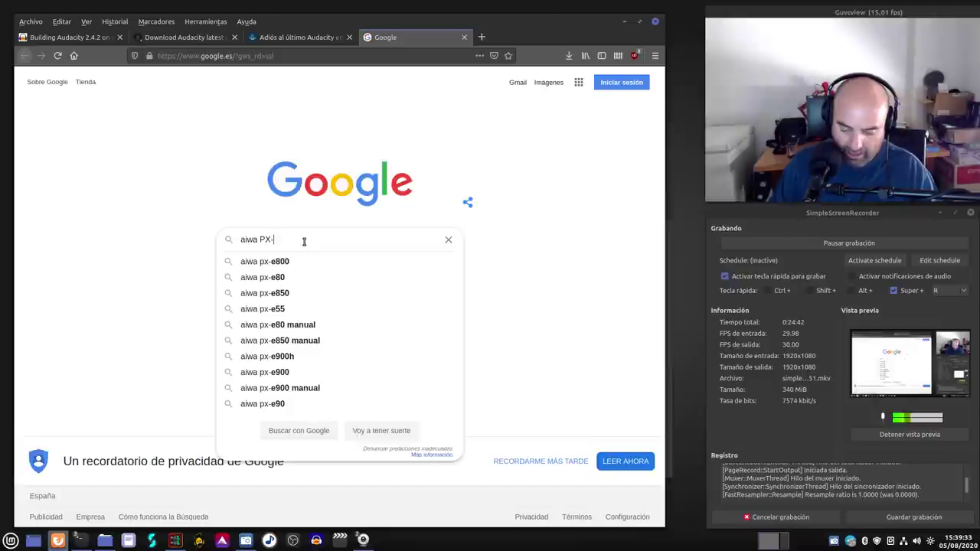
text(E850)
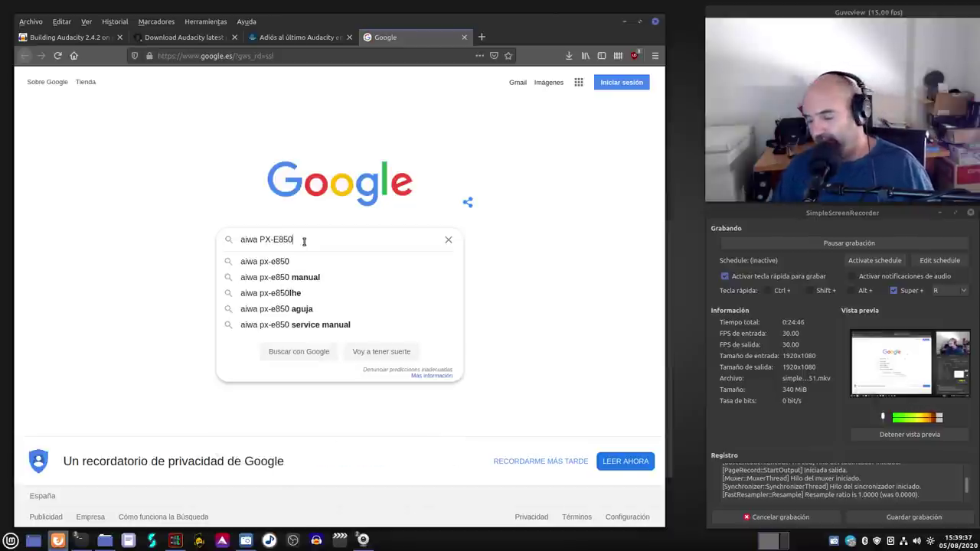
key(Return)
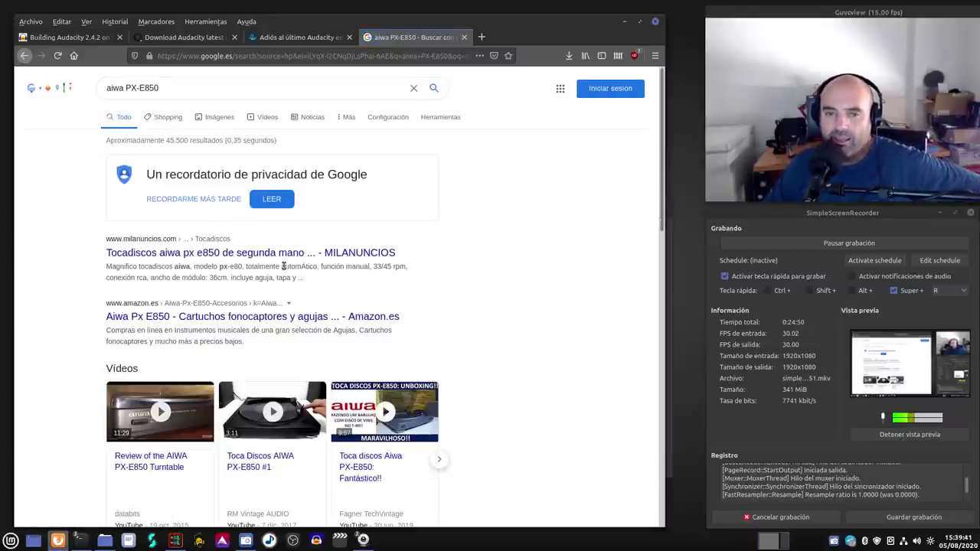
Step: View the Milanuncios result for the Aiwa PX-E850, return to the search and show the image results
click(316, 257)
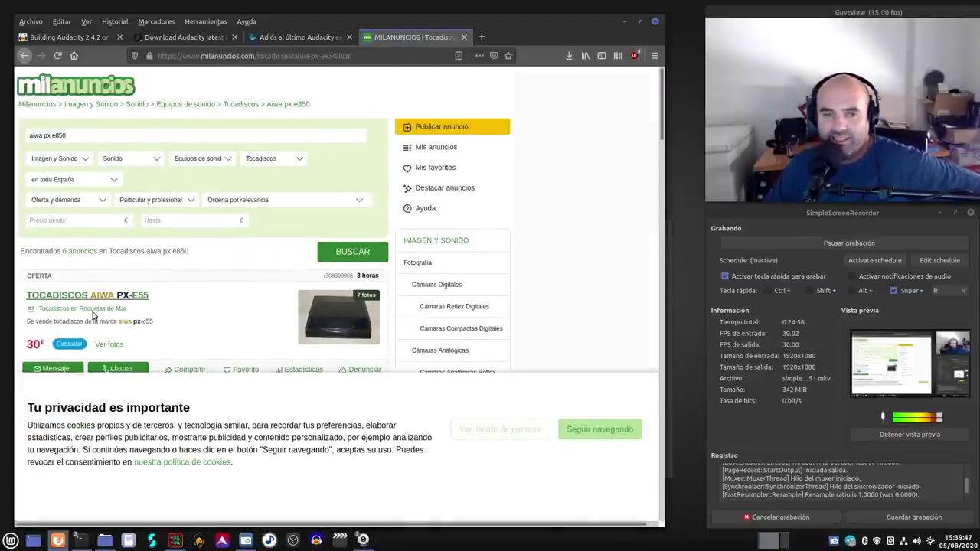
click(24, 55)
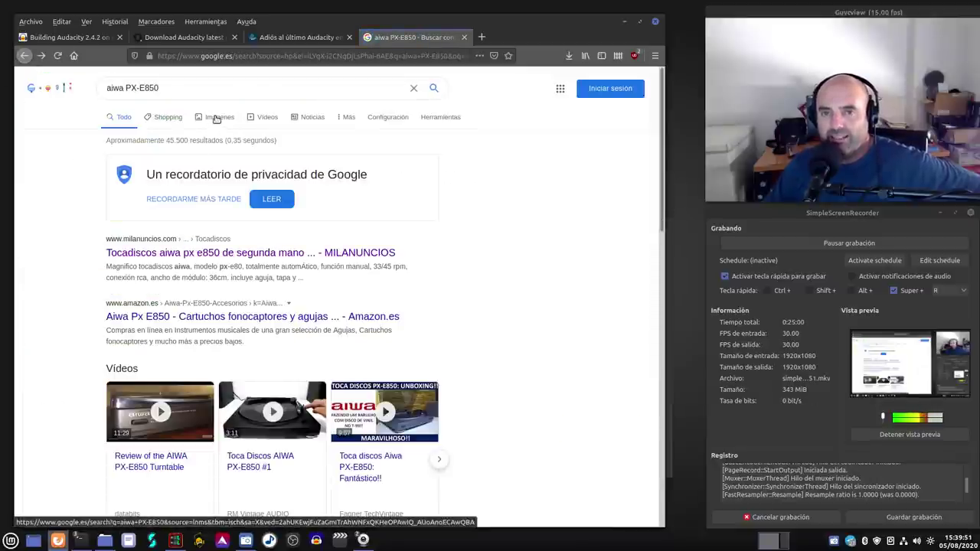
click(217, 117)
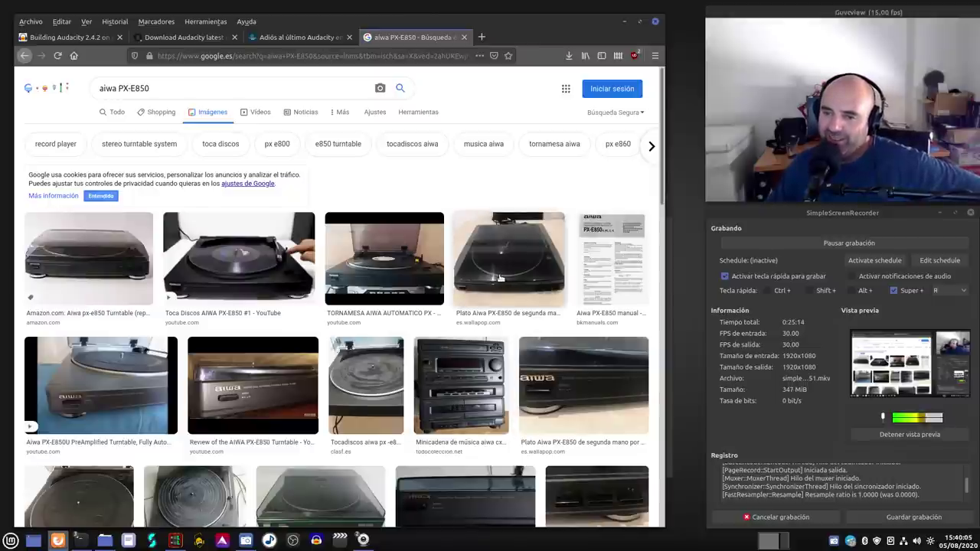
Step: Open the todocoleccion listing of the Aiwa CX-Z650 stereo with PX-E850 turntable from the image results and examine its photos
click(470, 411)
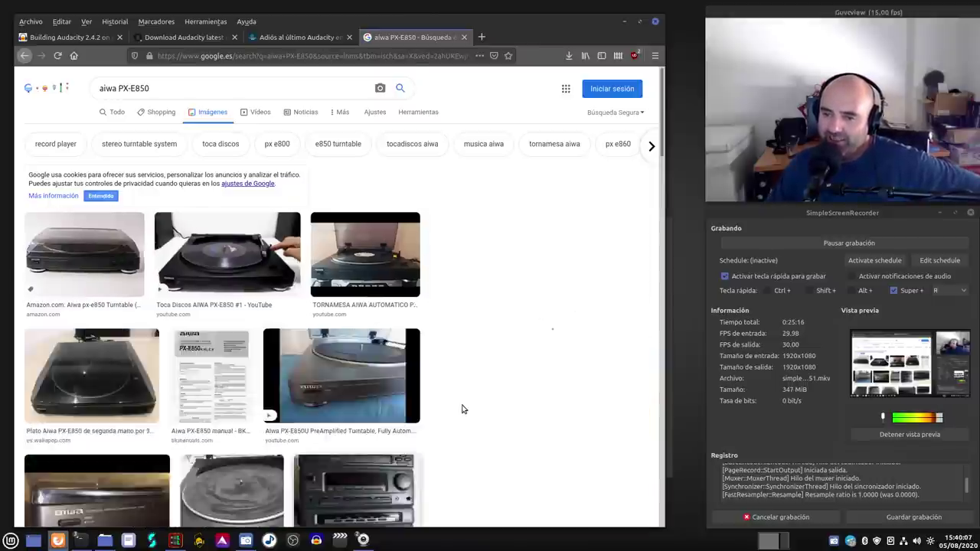
click(535, 254)
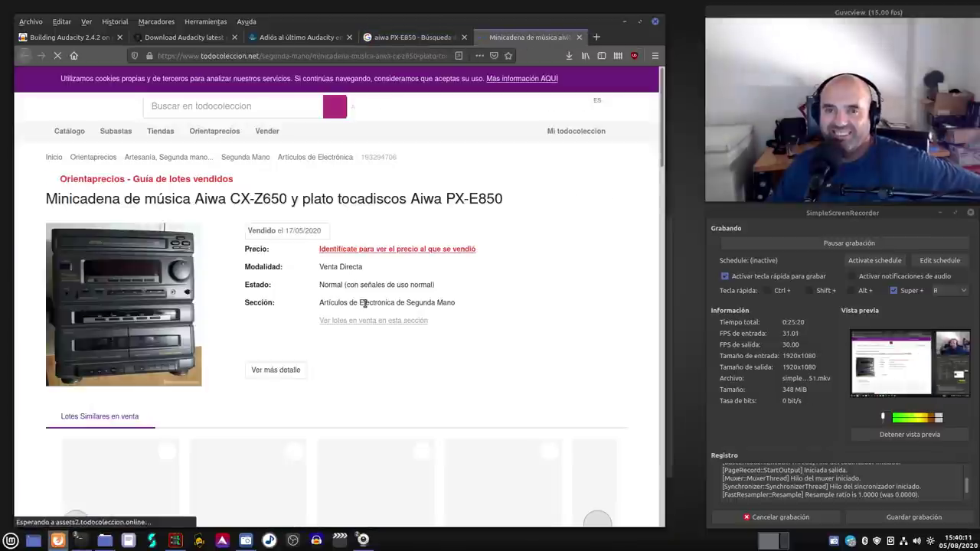
scroll(143, 318, down, 5)
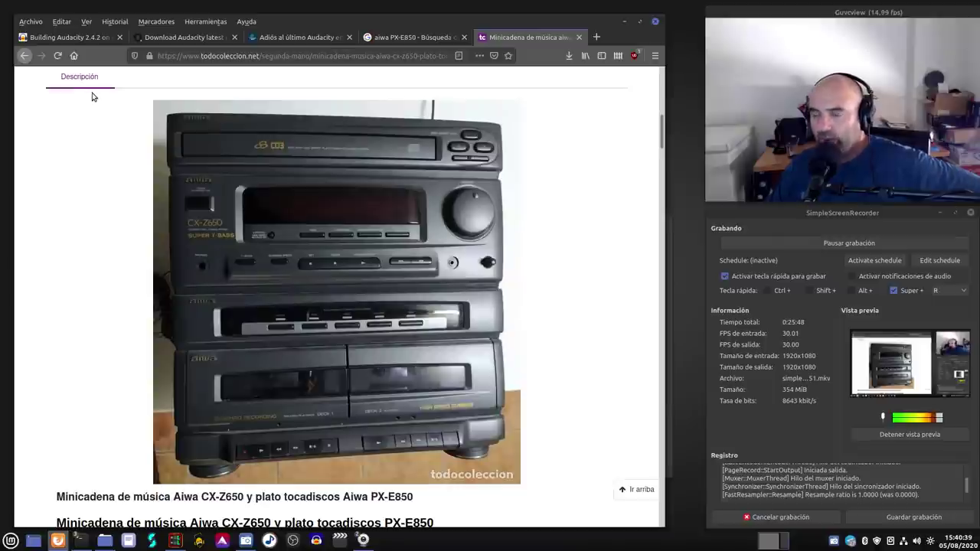
click(26, 56)
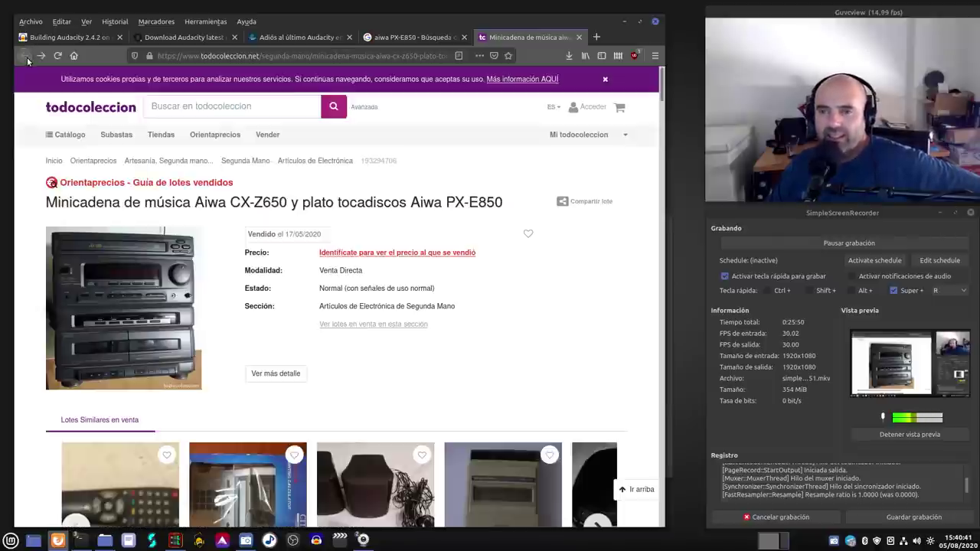
scroll(274, 253, down, 2)
scroll(274, 252, down, 2)
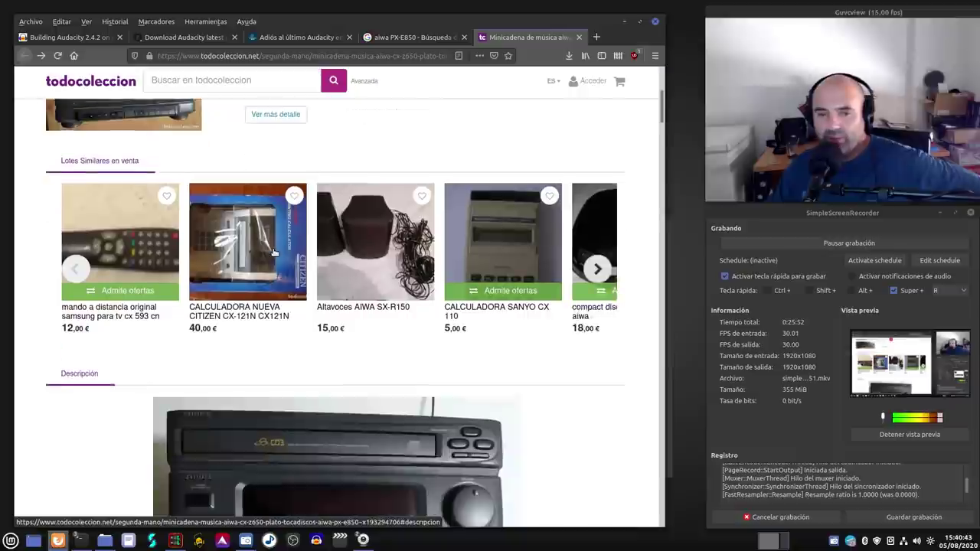
Step: Return to the image results, open the YouTube video "Toca Discos AIWA PX-E850 #1", view its page and close its tab
scroll(229, 229, up, 5)
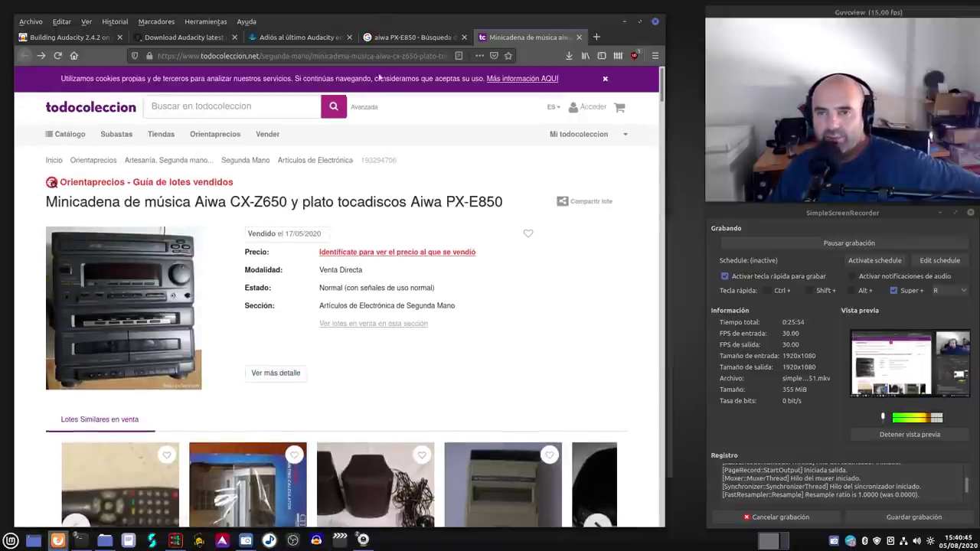
click(409, 36)
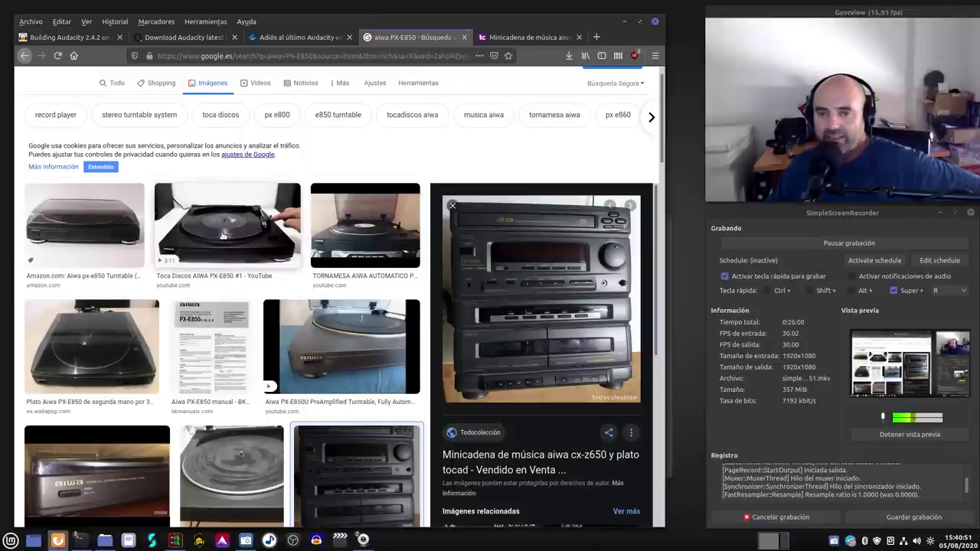
click(222, 235)
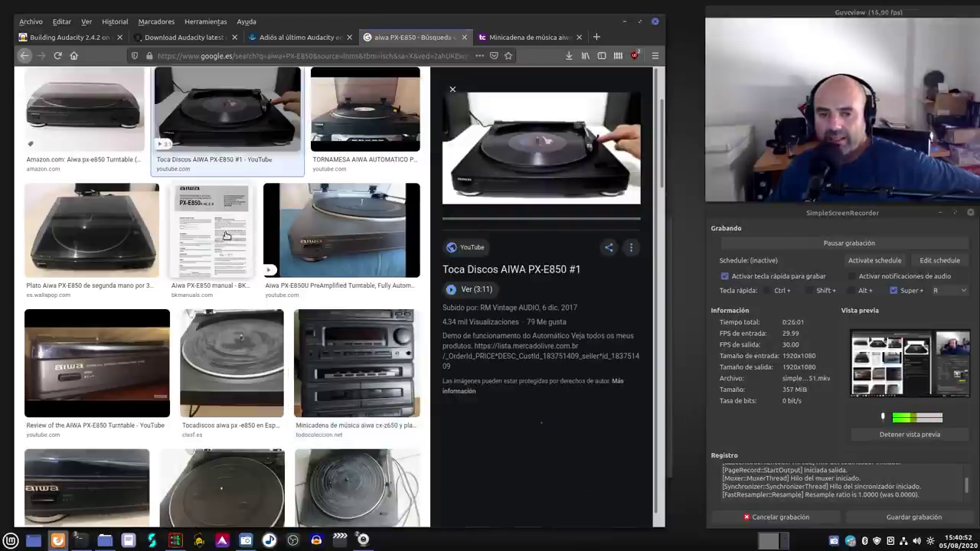
click(518, 175)
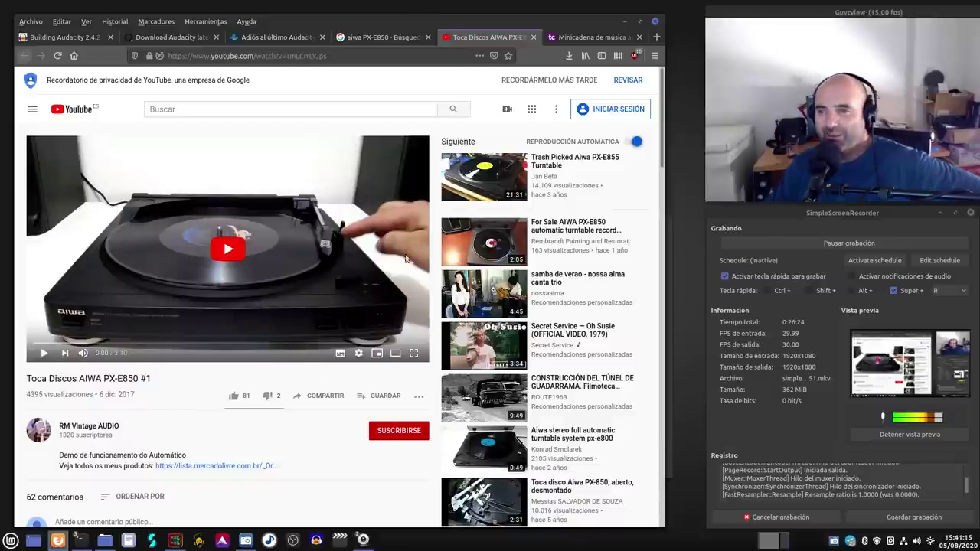
click(533, 37)
scroll(293, 253, up, 2)
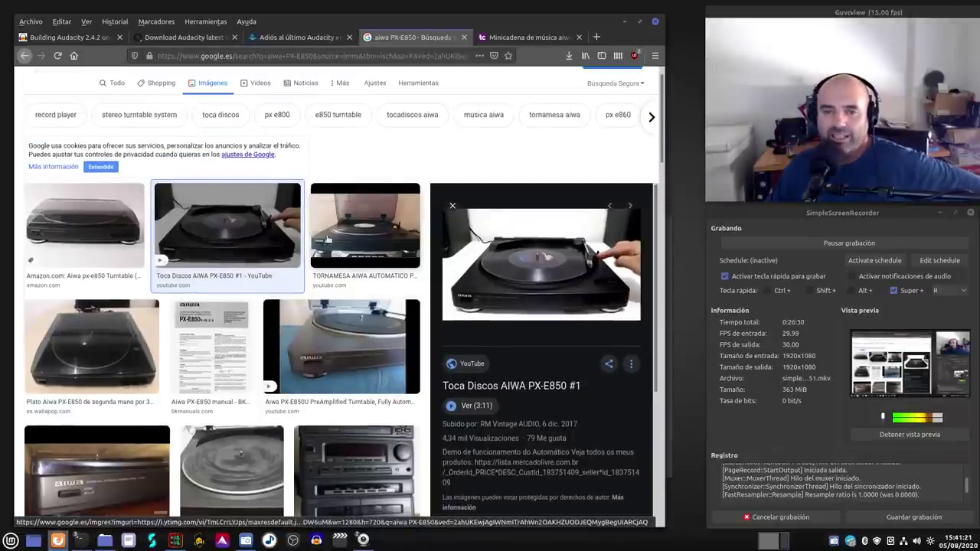
Step: Preview the Amazon image result for the Aiwa px-e850 Turntable and check the compilation progress in the terminal
click(97, 242)
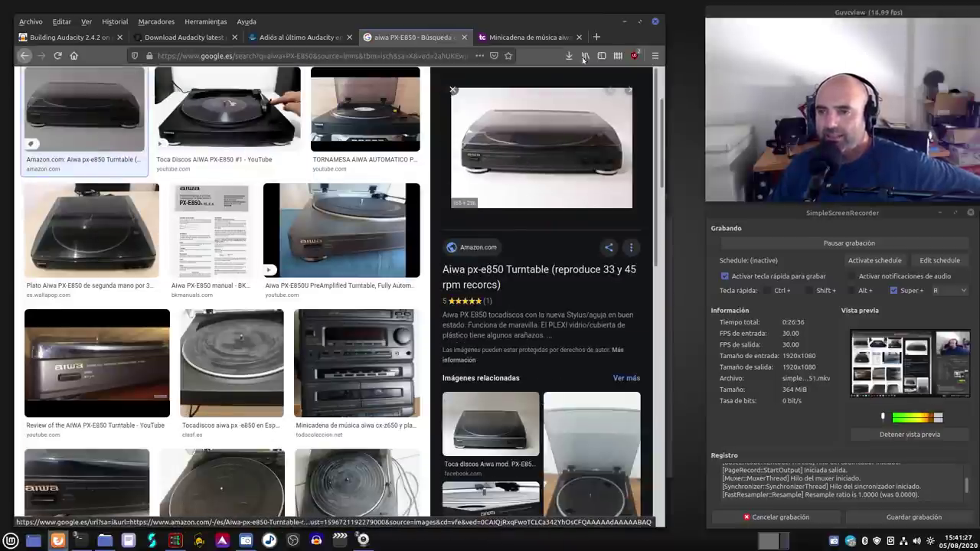
click(624, 21)
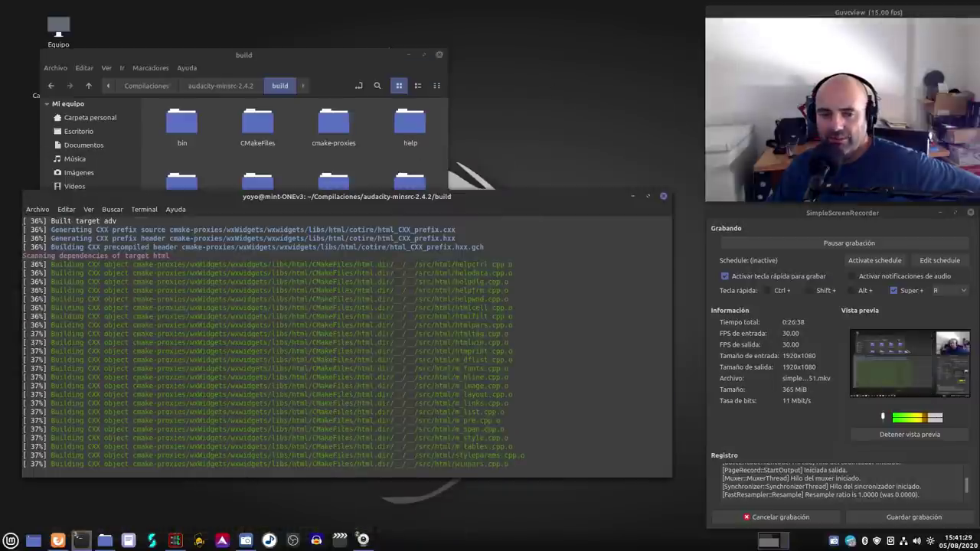
click(57, 540)
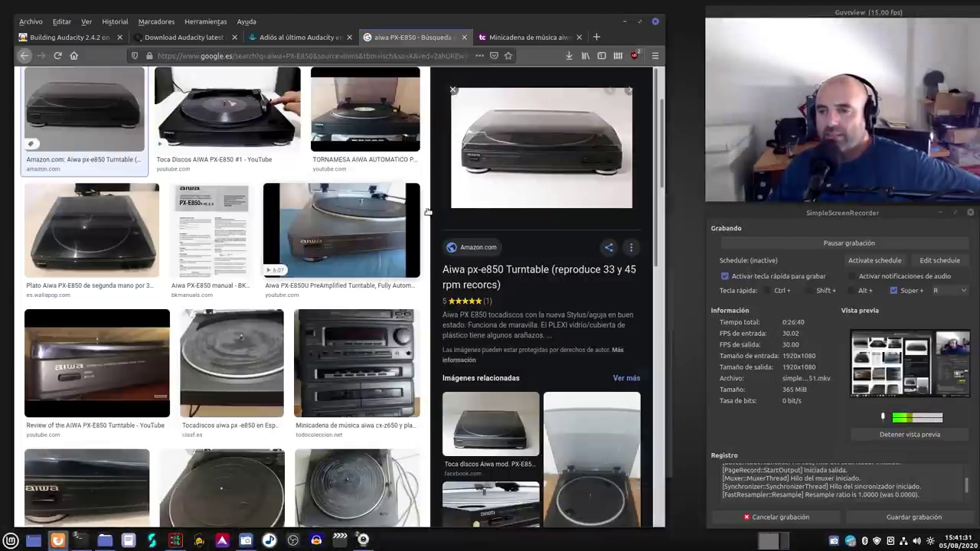
Step: Open the Amazon listing of the Aiwa px-e850 Turntable, view its enlarged photo and close the listing's tab
click(497, 172)
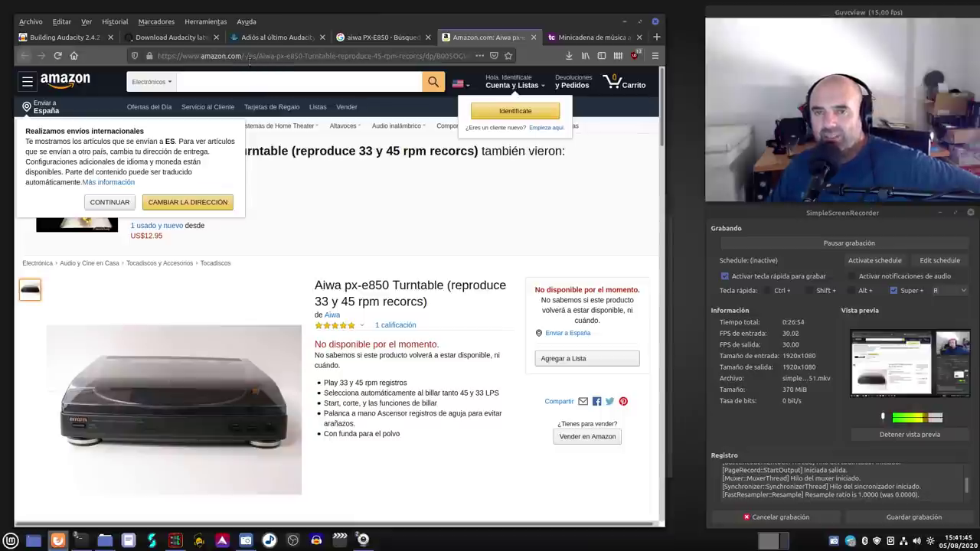
scroll(195, 340, down, 3)
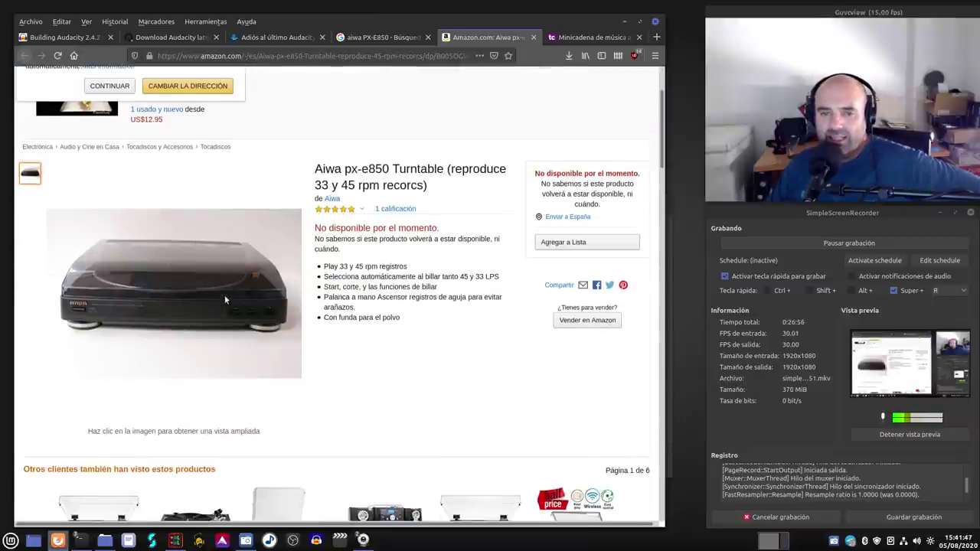
click(193, 296)
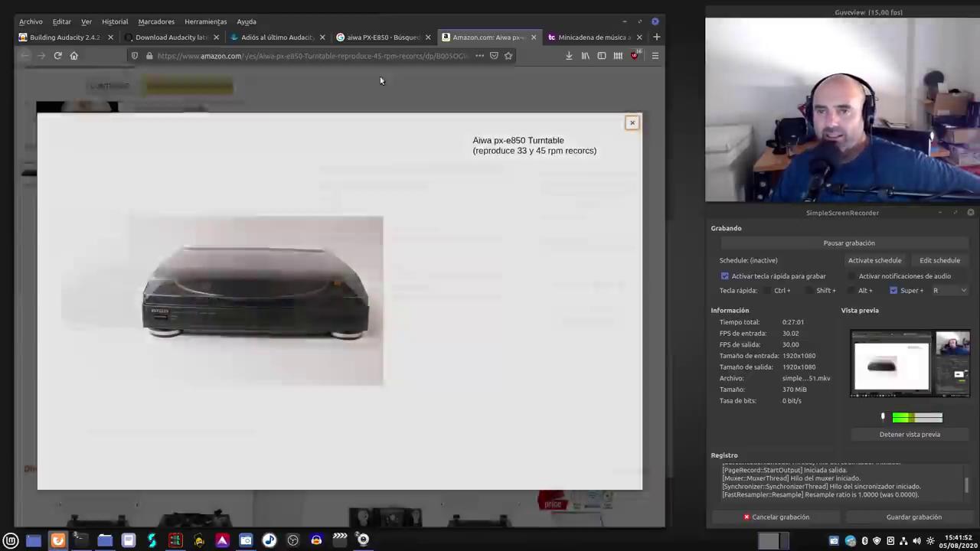
click(380, 75)
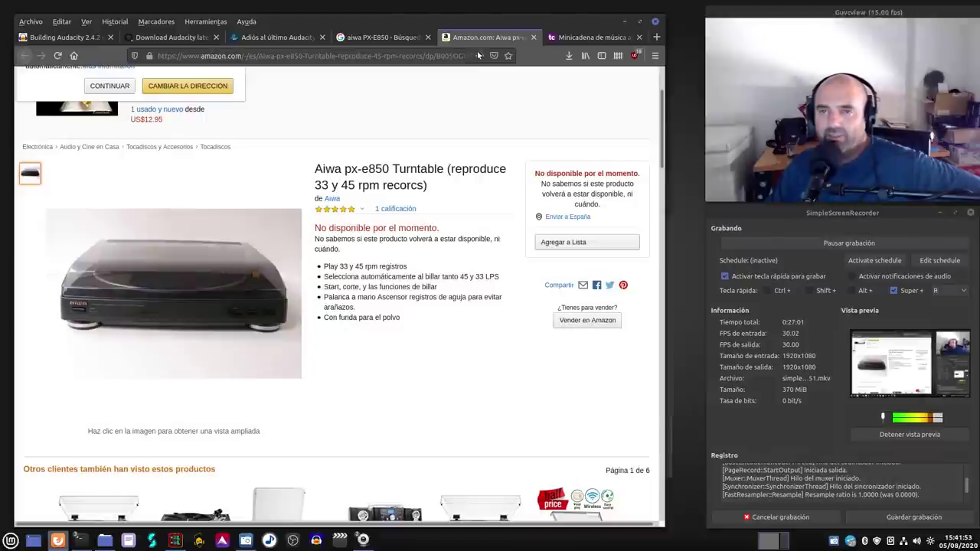
click(534, 38)
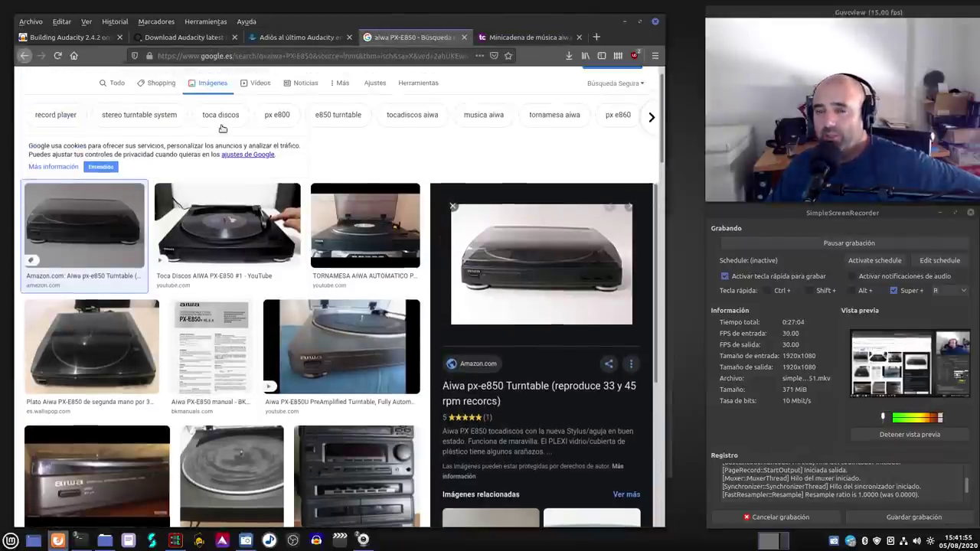
Step: Close the Google search and todocoleccion tabs, return to the Audacity building guide and bring the compilation terminal into view
click(463, 36)
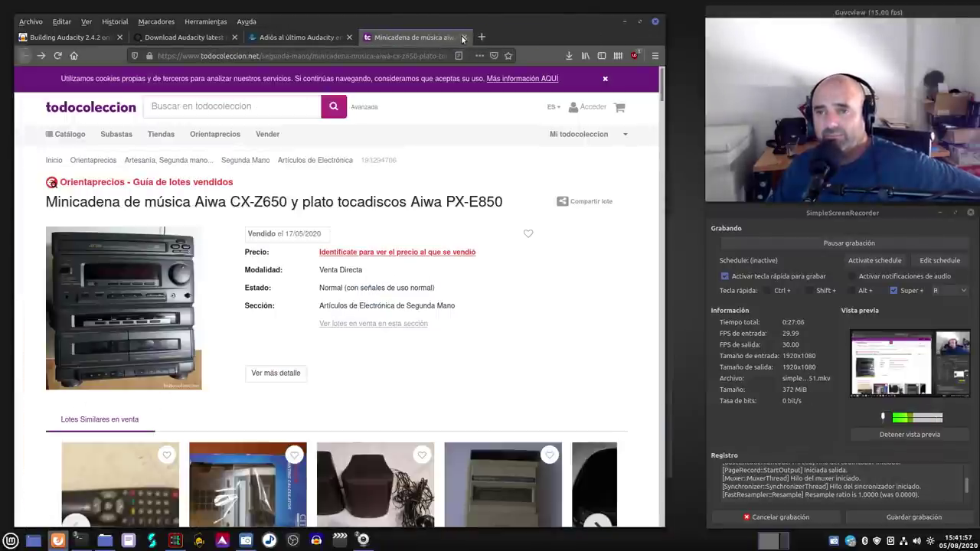
click(463, 37)
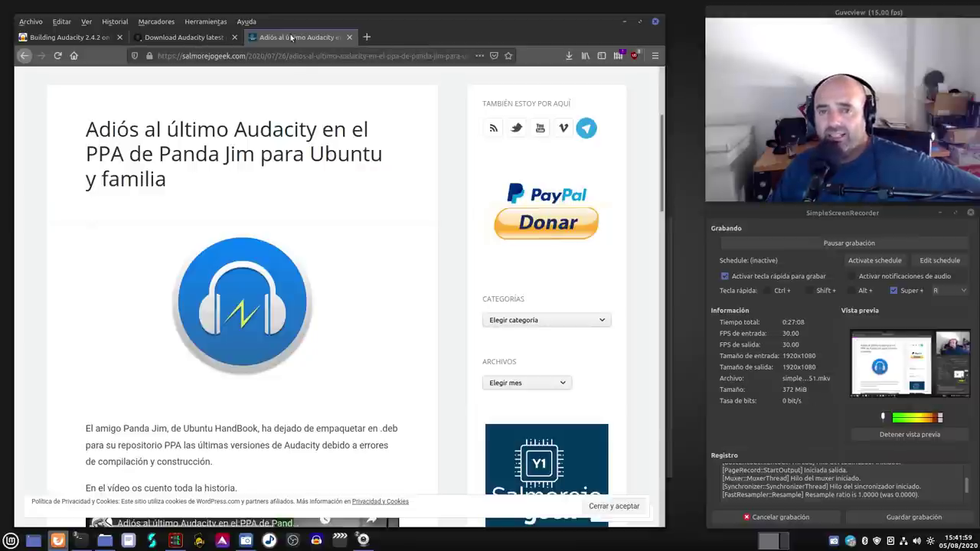
scroll(247, 186, up, 2)
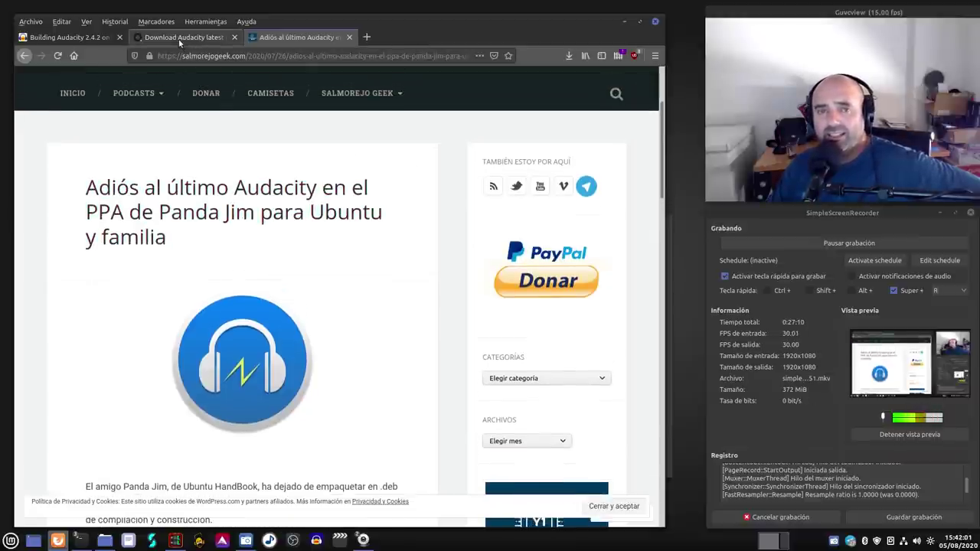
click(184, 37)
click(103, 38)
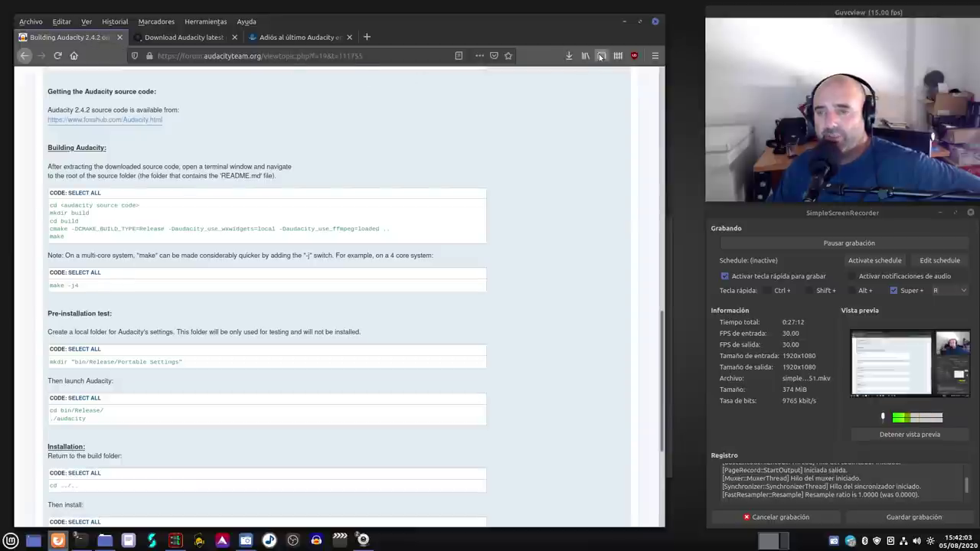
click(629, 26)
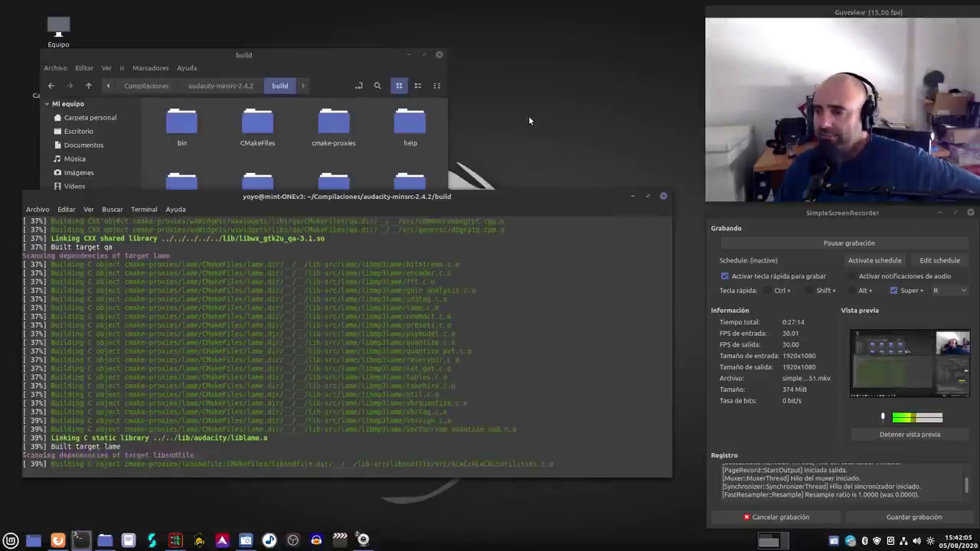
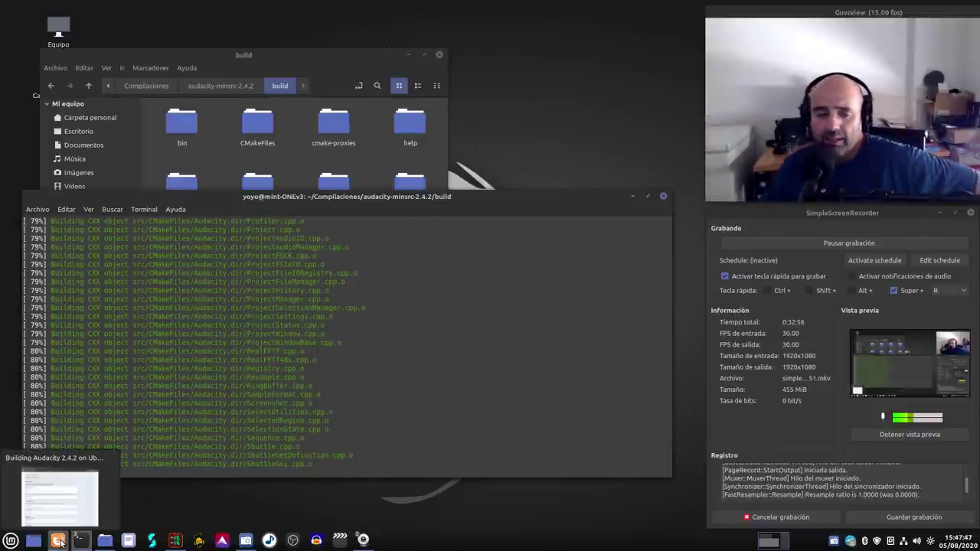
Step: Go from the blog to its YouTube channel, open "Cómo grabo mis vídeos de escritorio linuxero mostrando la webcam" and pause the video
click(57, 540)
click(296, 36)
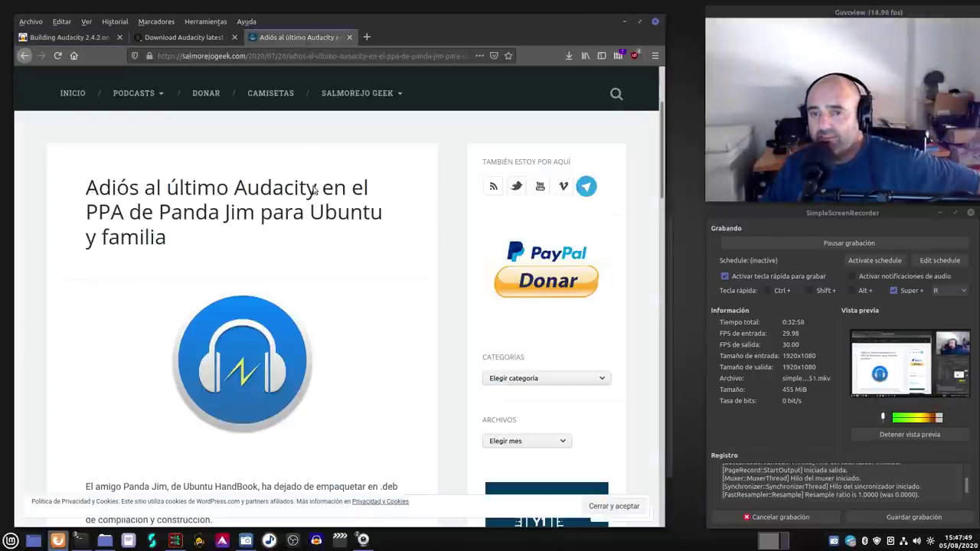
scroll(342, 271, up, 3)
click(337, 165)
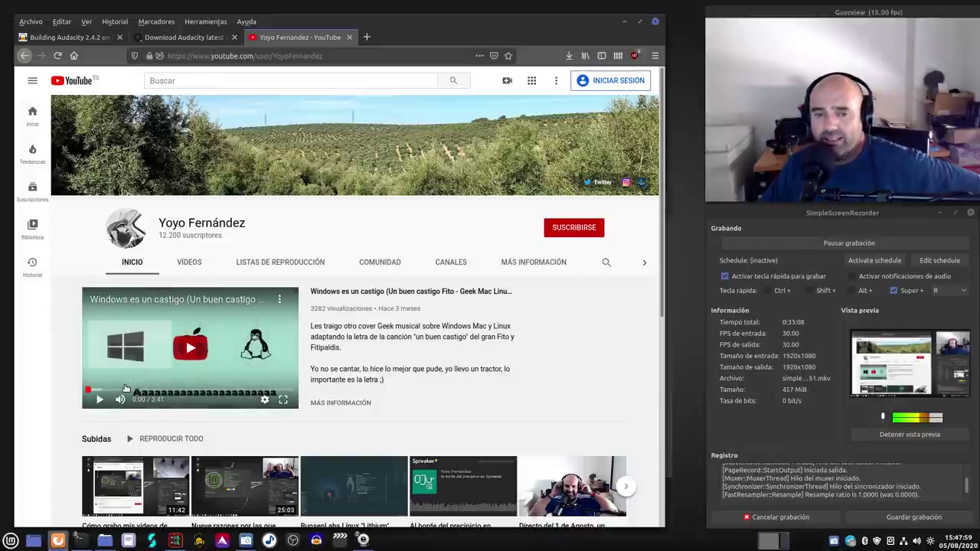
click(170, 481)
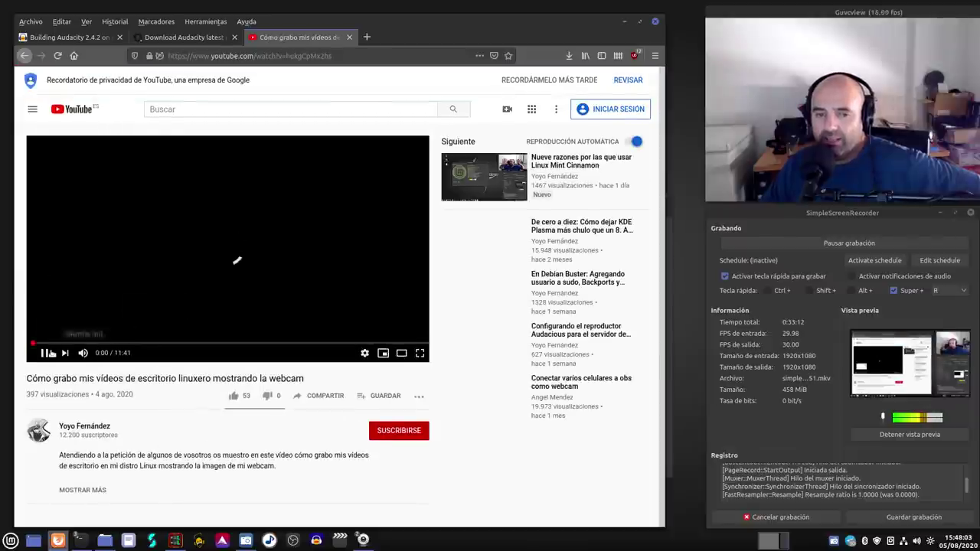
click(47, 353)
Step: Read through the viewer comments under the webcam recording video down to the last one, and check the compilation in the terminal
scroll(135, 329, down, 1)
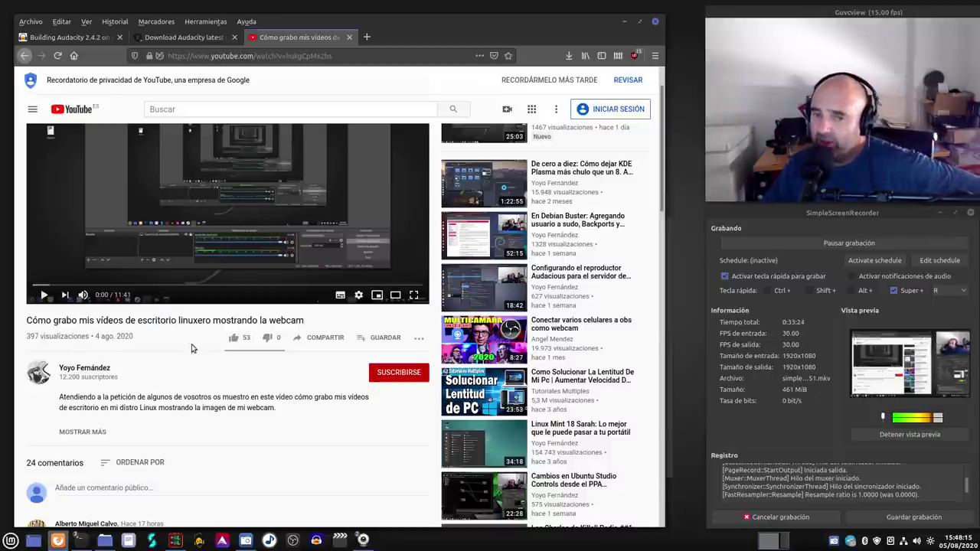
scroll(218, 343, down, 10)
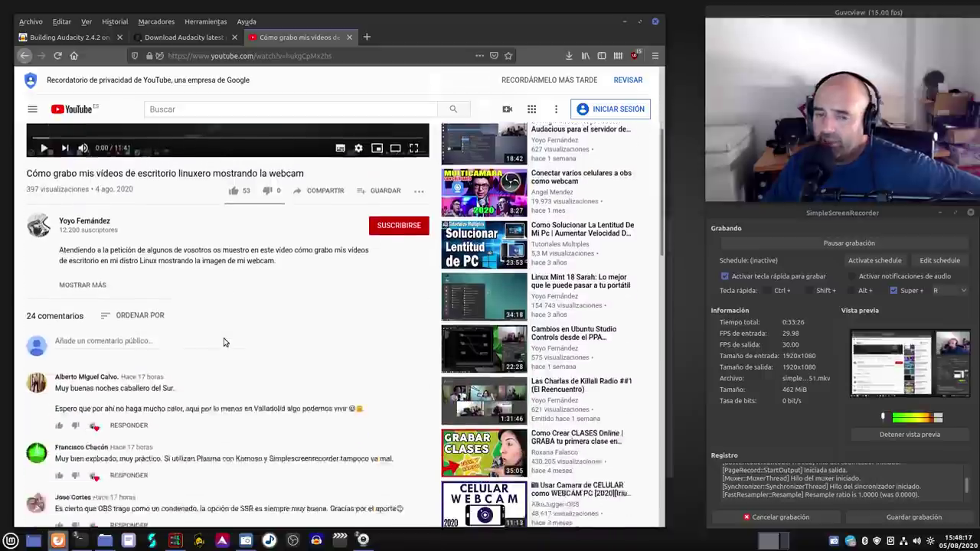
scroll(223, 341, down, 2)
scroll(224, 342, up, 6)
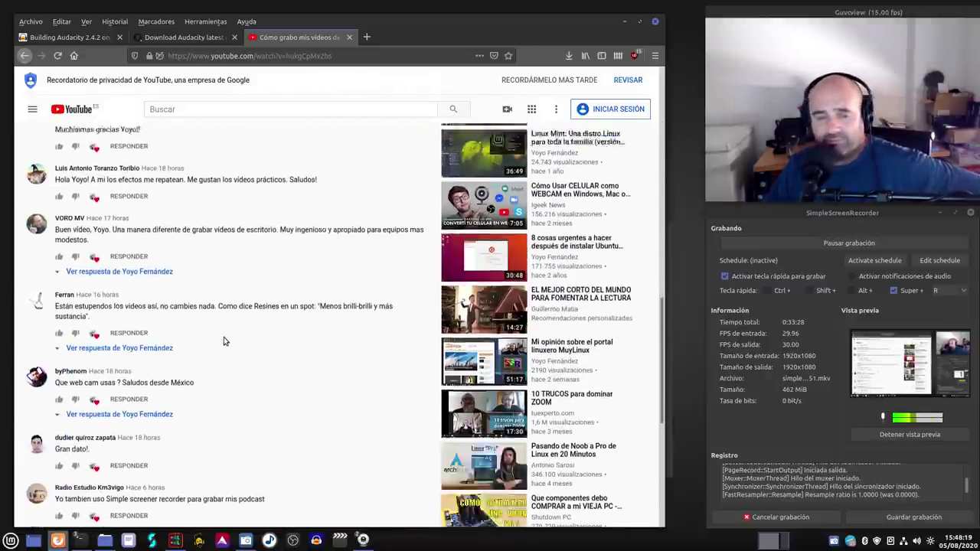
scroll(223, 337, up, 5)
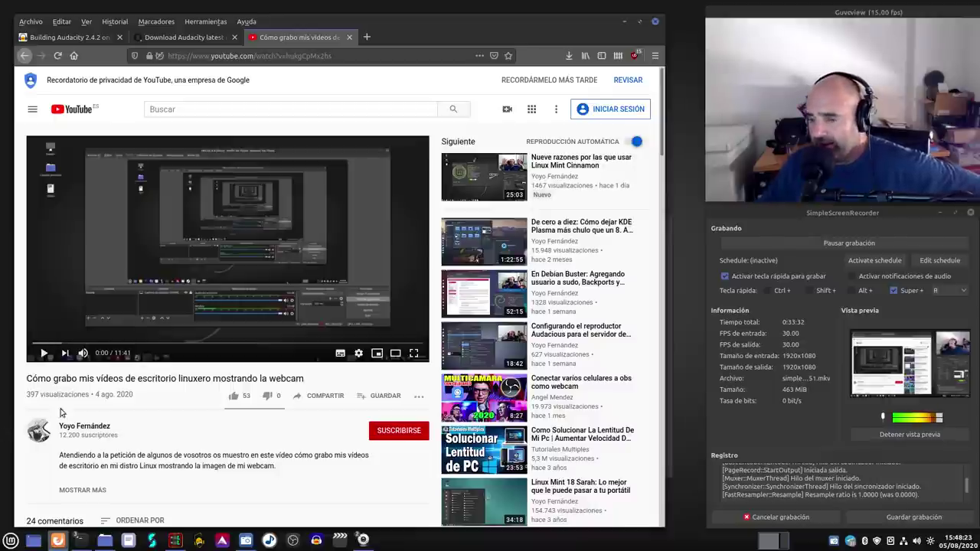
scroll(117, 412, down, 2)
scroll(117, 412, down, 2)
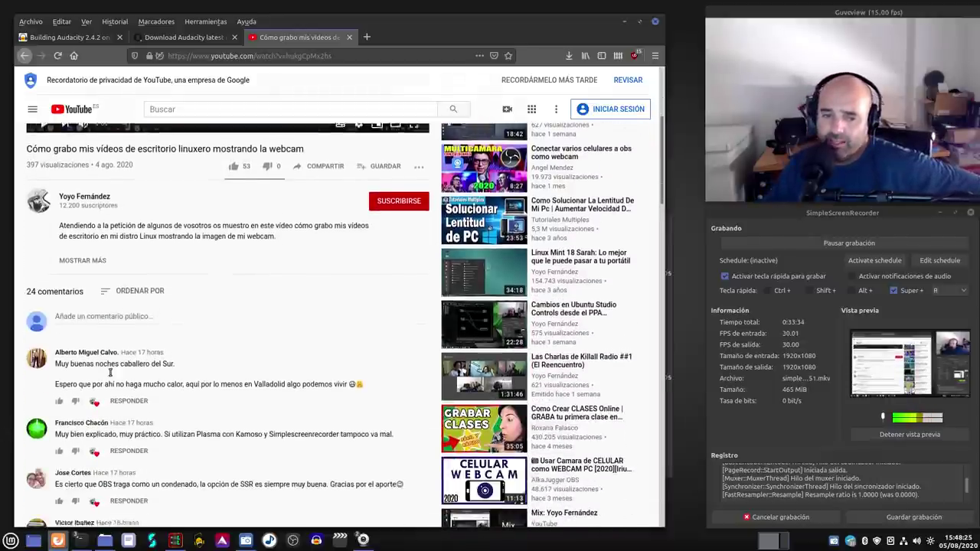
scroll(140, 354, down, 7)
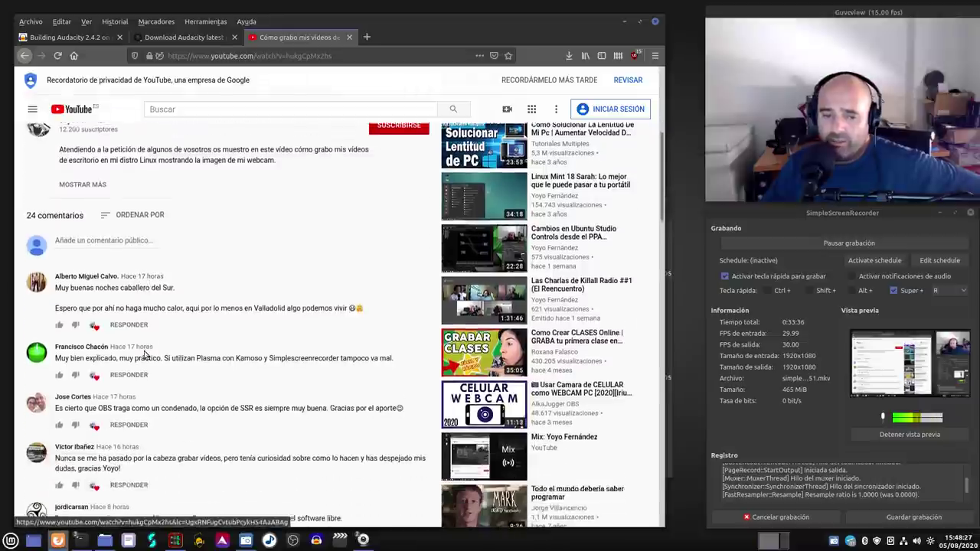
scroll(161, 354, down, 3)
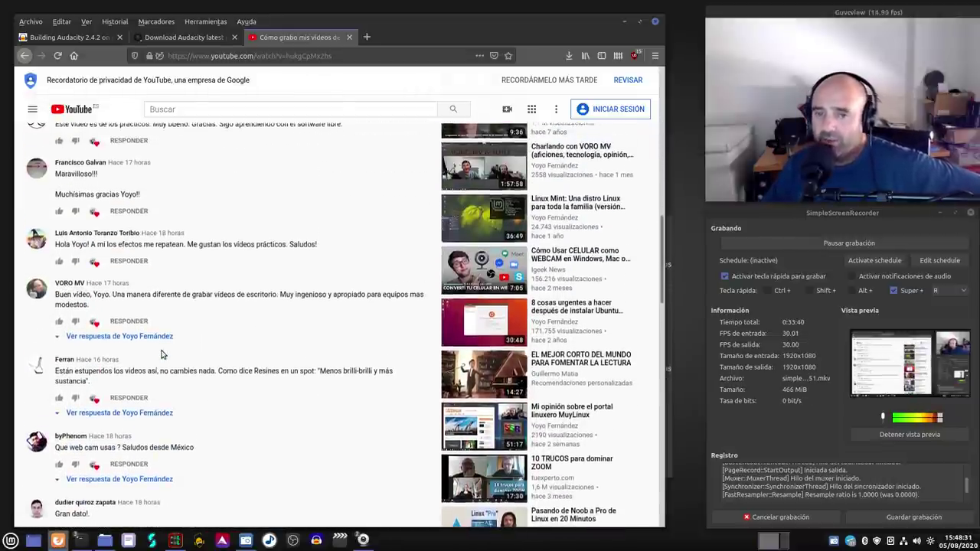
scroll(161, 354, down, 7)
scroll(161, 354, down, 2)
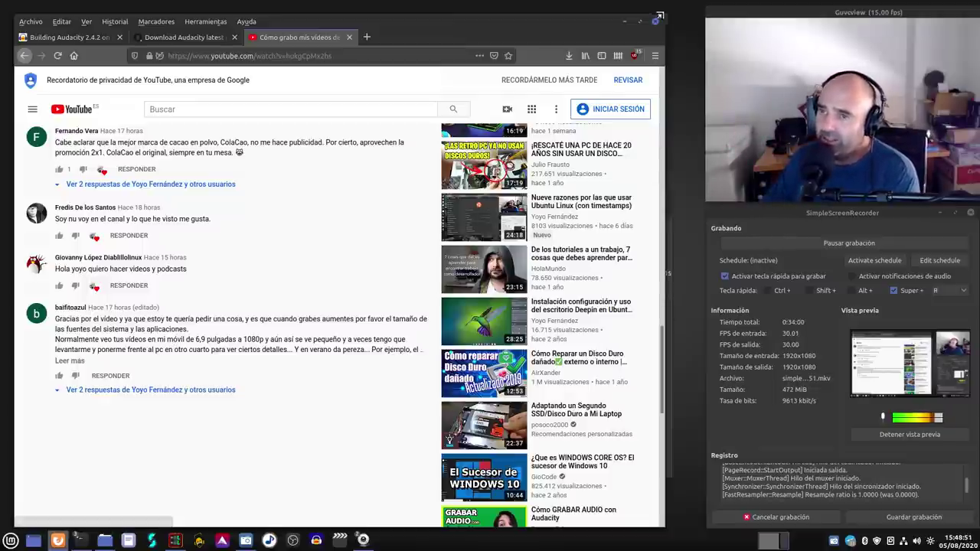
click(625, 23)
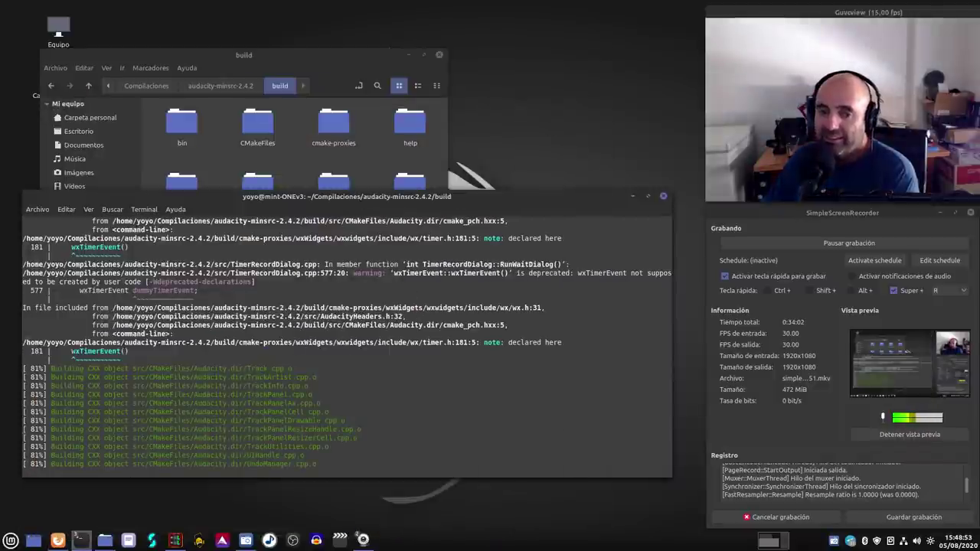
Step: Expand the last comment about larger fonts, highlight "Y en verano da pereza..." in it, and check the compilation in the terminal again
click(57, 539)
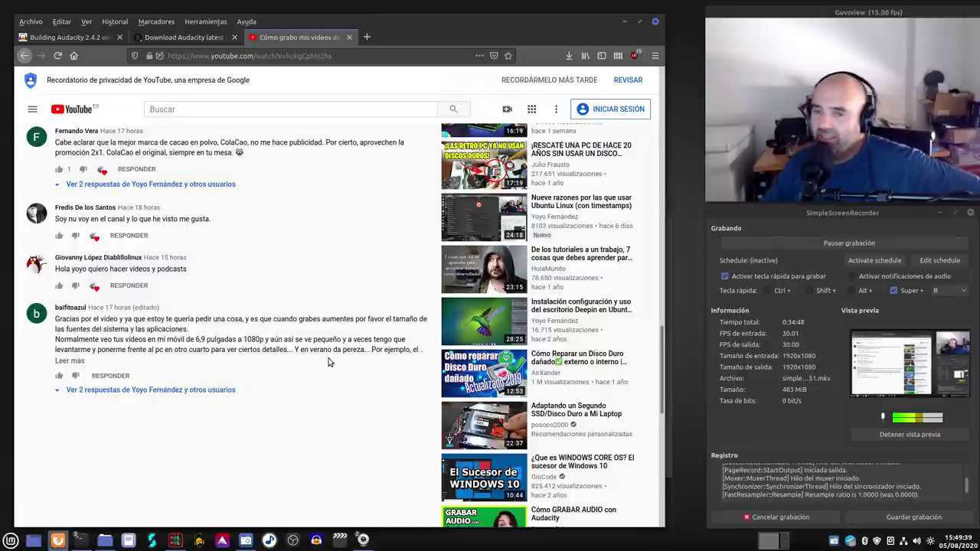
click(69, 360)
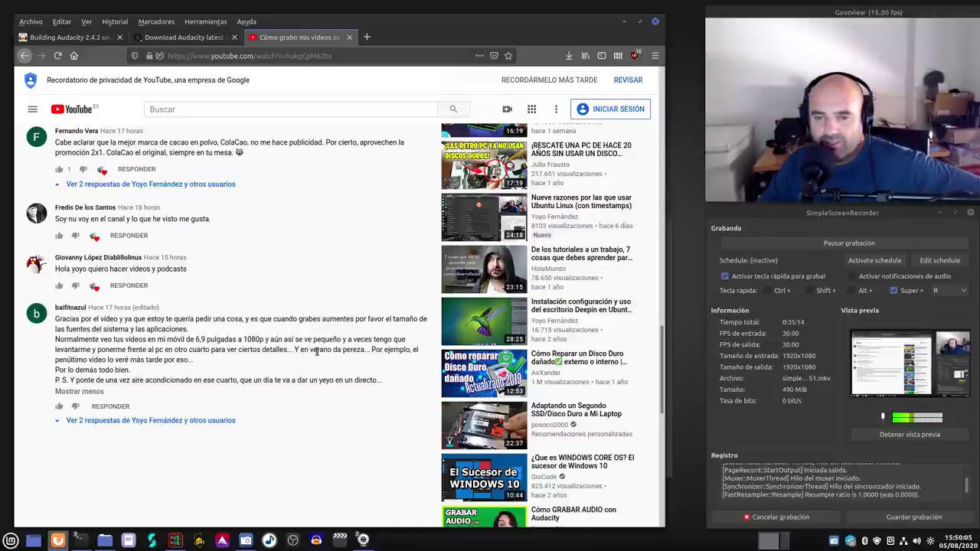
drag(369, 352, 292, 350)
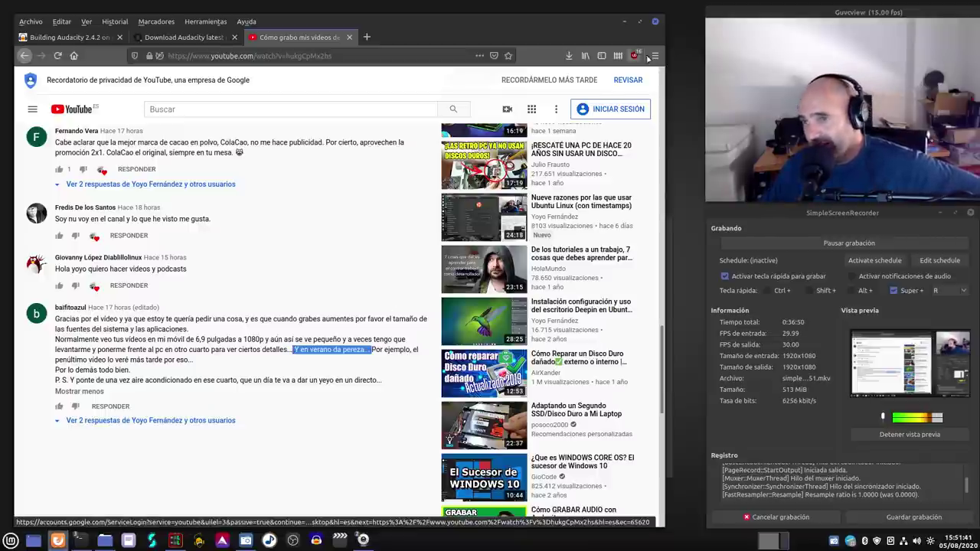
click(624, 22)
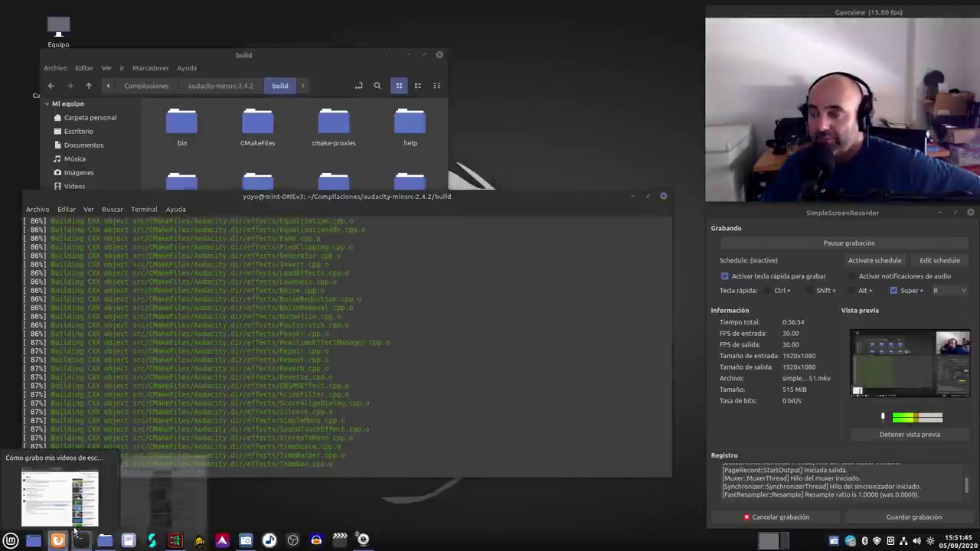
Step: Expand the two replies to the comment about larger fonts, read them and highlight the "¿y a ti te da pereza..." question in the first reply
click(57, 540)
click(92, 421)
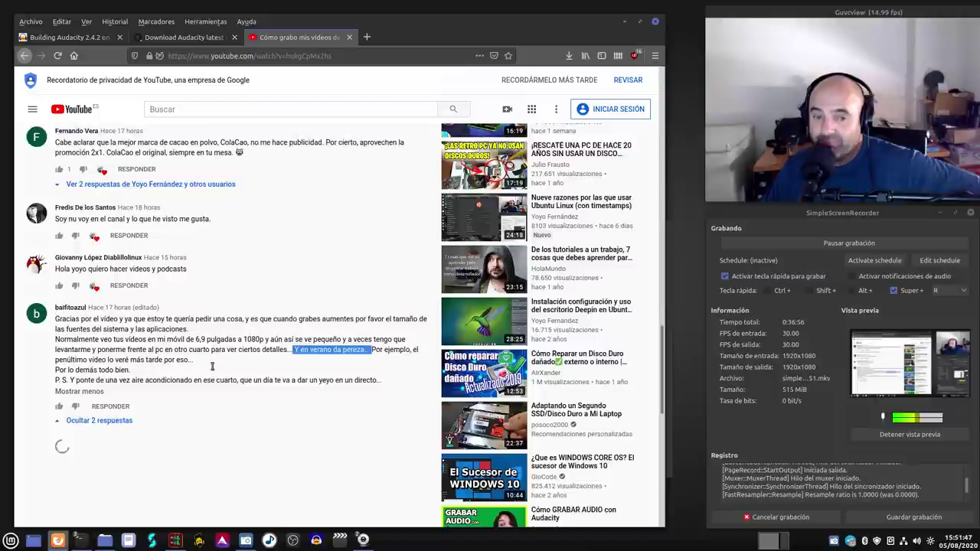
scroll(220, 361, down, 1)
scroll(220, 361, down, 2)
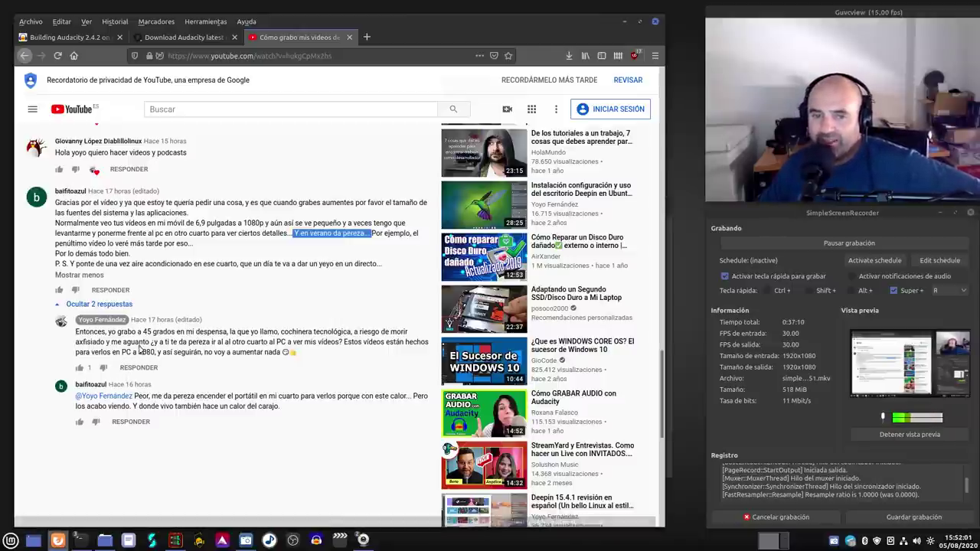
drag(151, 342, 341, 344)
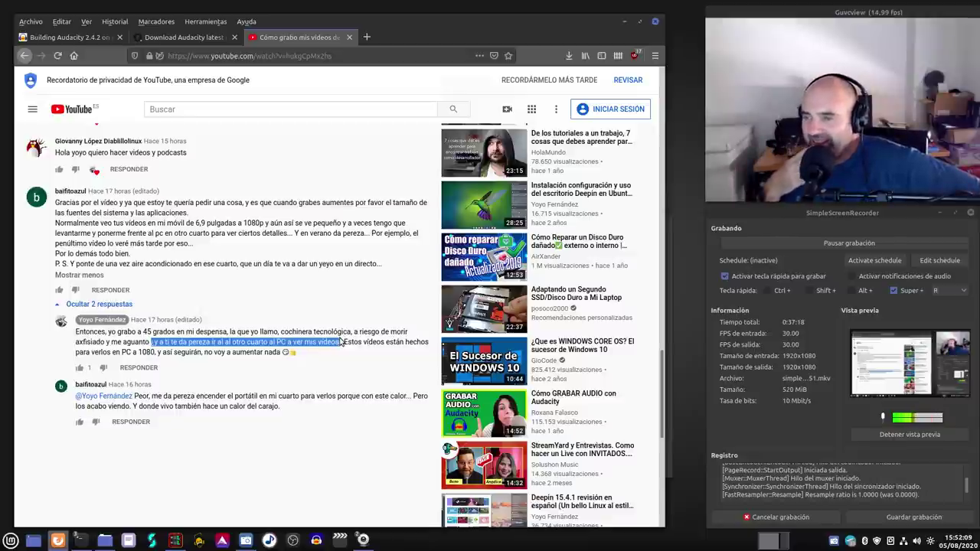
click(311, 364)
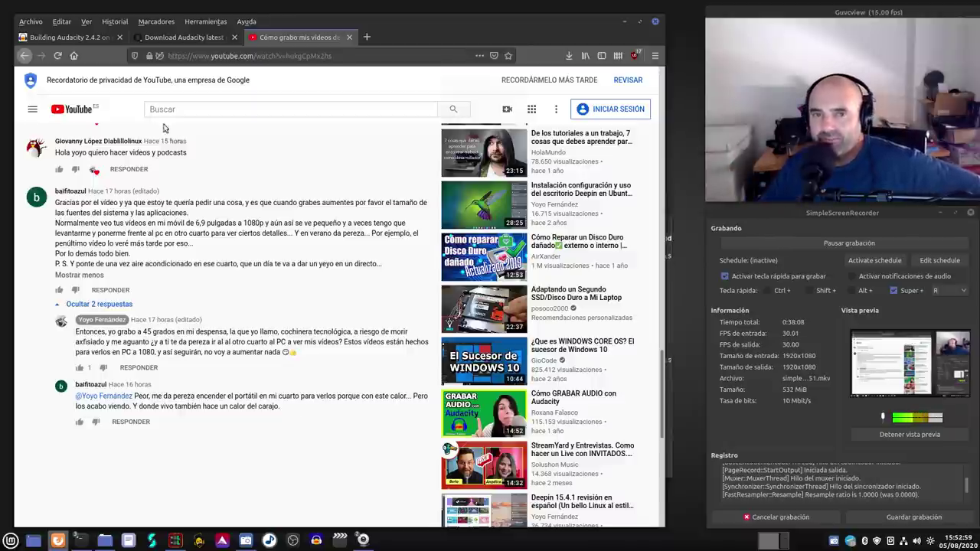
Step: Return the browser to the Audacity building guide, uncover the compilation terminal and inspect the processor load and temperatures in BashTOP
click(98, 39)
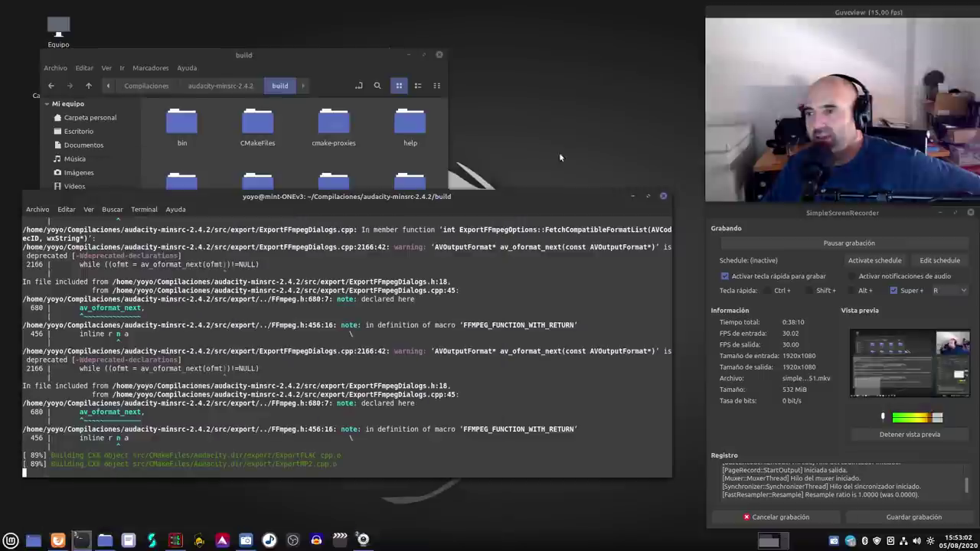
click(624, 22)
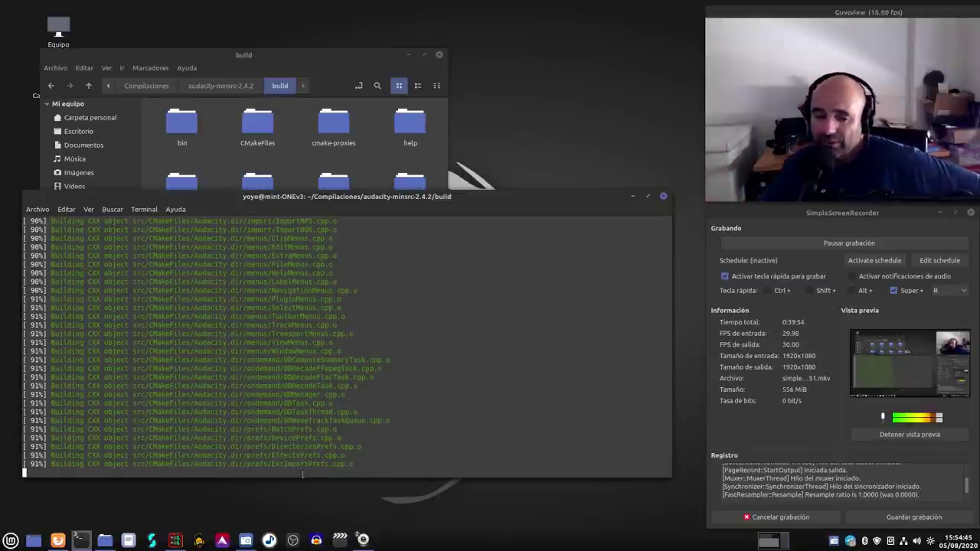
mouse_move(80, 538)
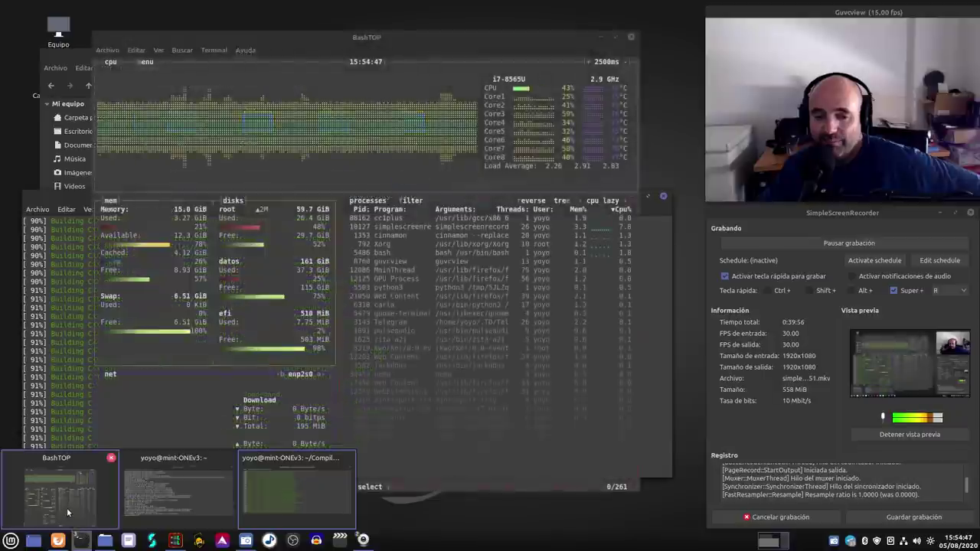
click(65, 501)
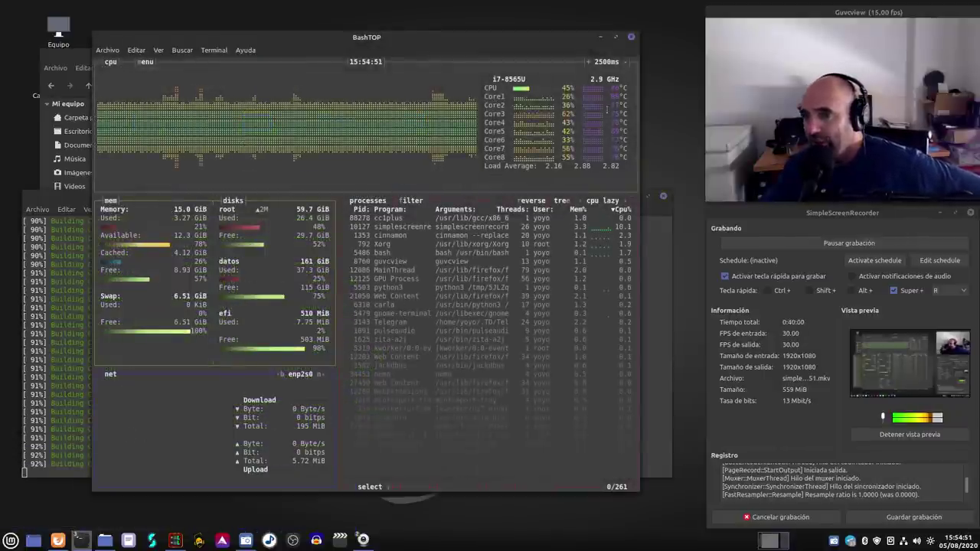
click(600, 38)
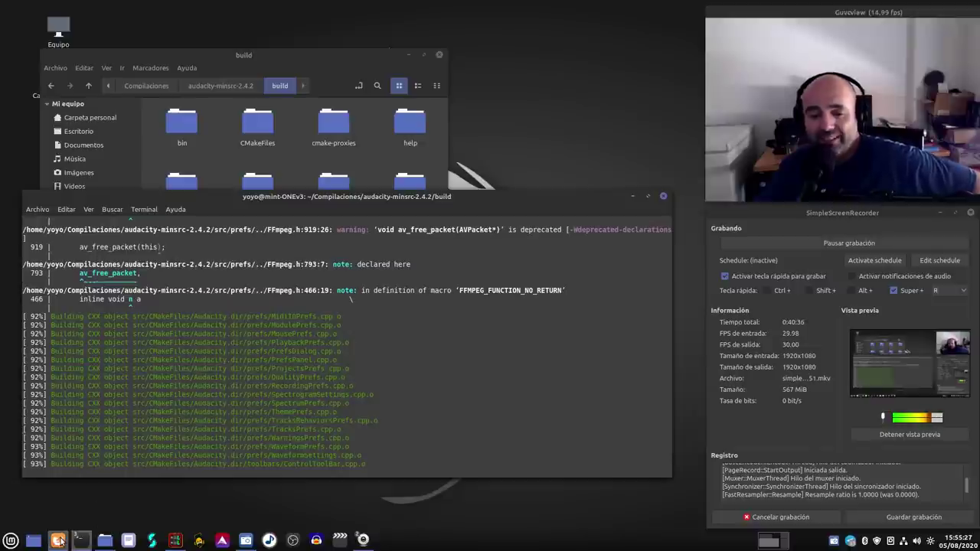
Step: Reread the viewer comments under the webcam recording video from first to last, including the expanded replies, and return to the video
click(58, 541)
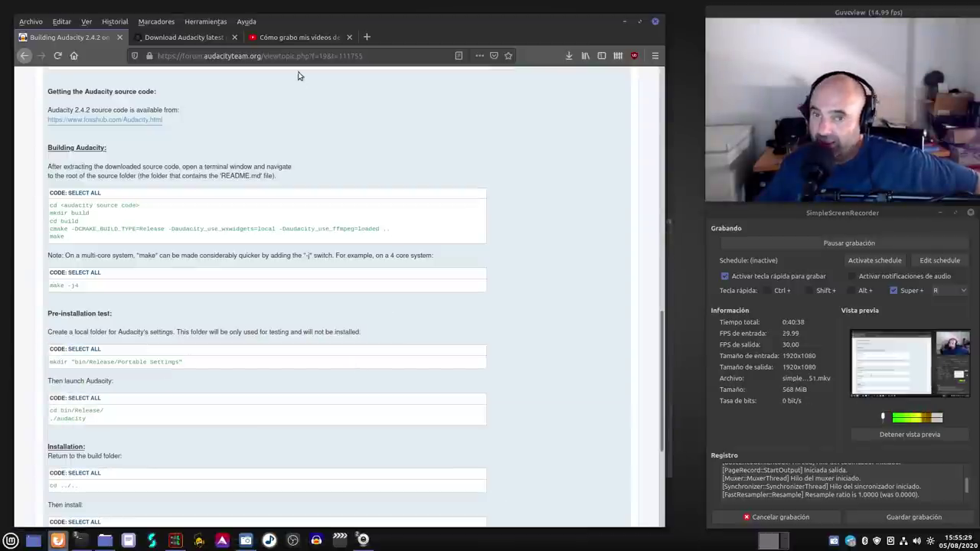
click(292, 41)
scroll(289, 377, up, 20)
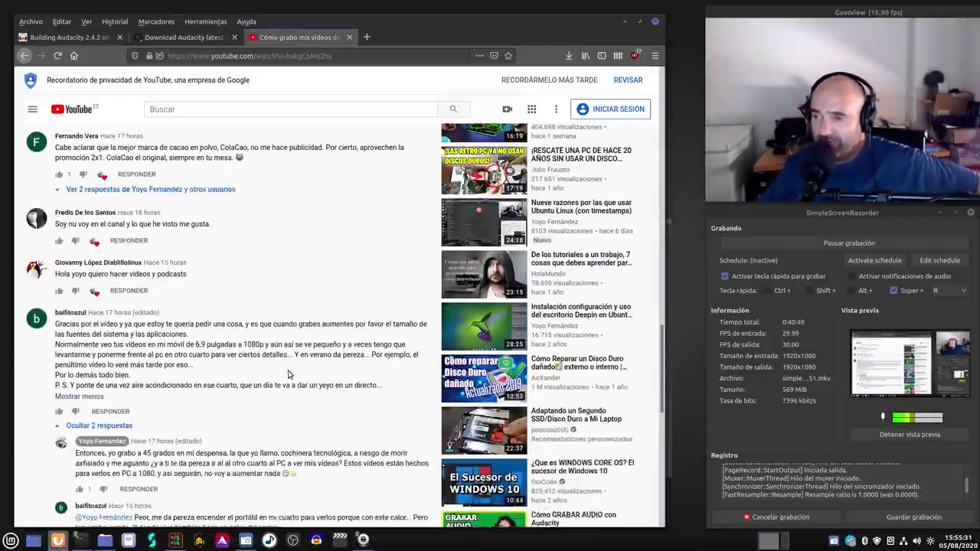
scroll(288, 374, up, 5)
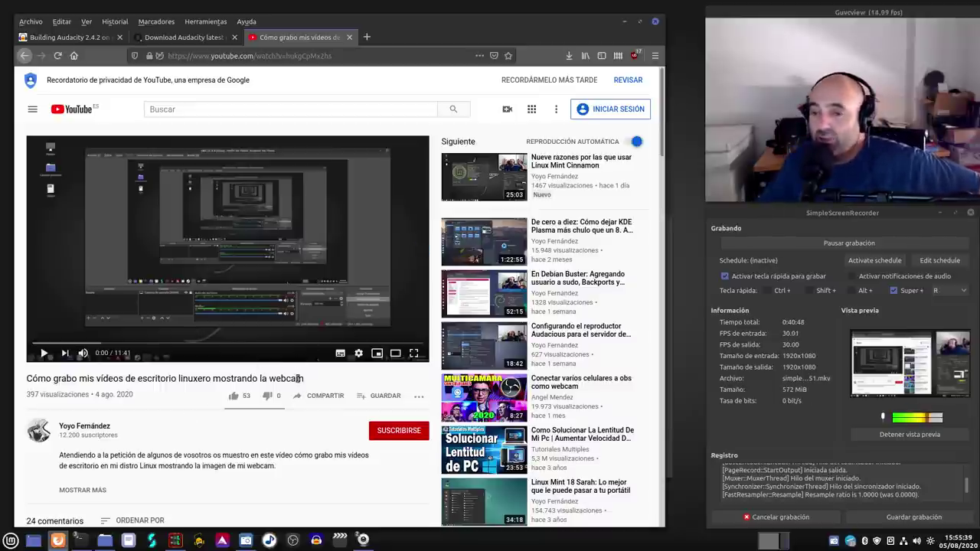
scroll(225, 442, down, 5)
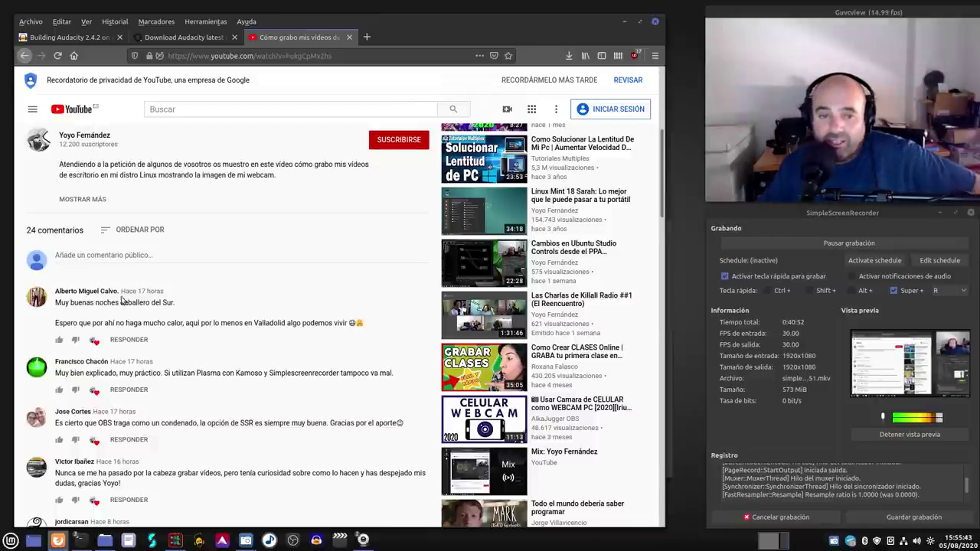
scroll(134, 406, down, 2)
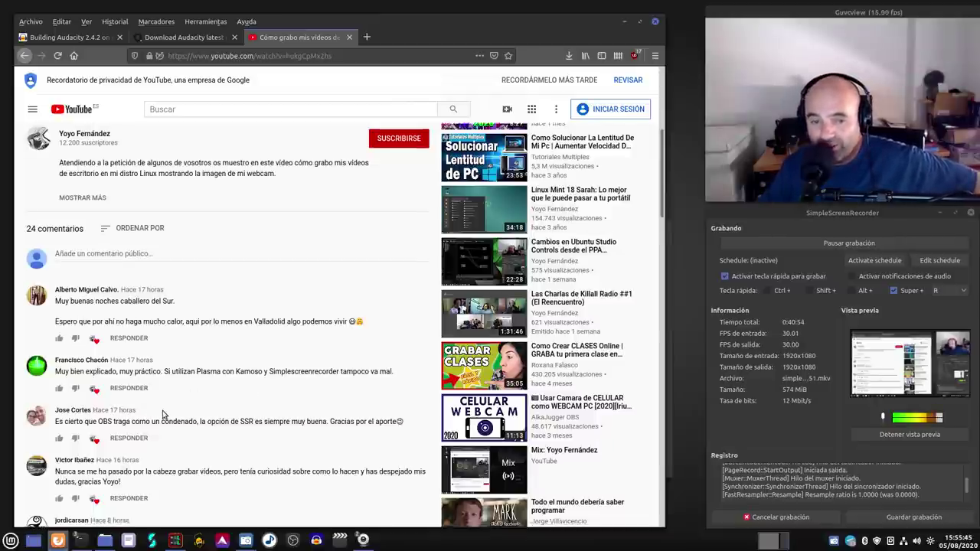
scroll(130, 405, down, 2)
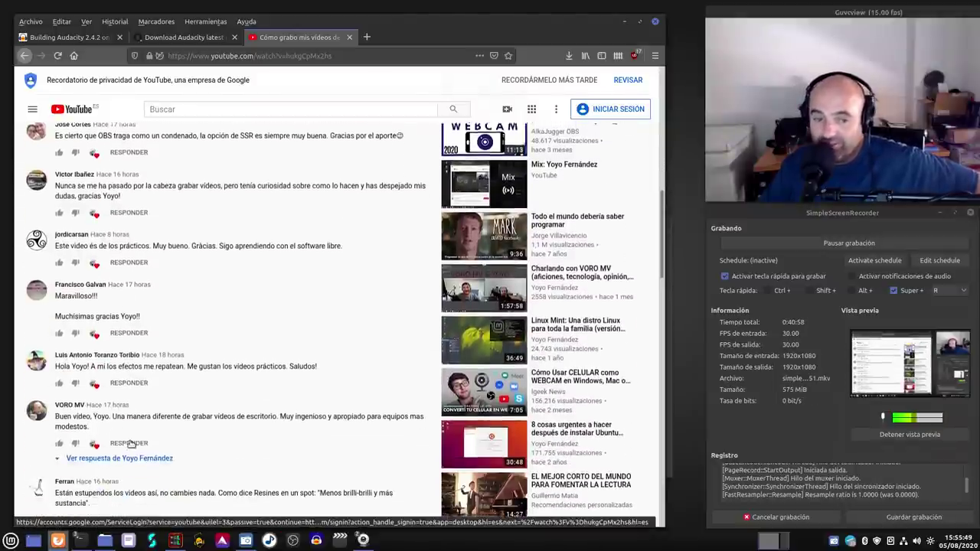
scroll(107, 460, down, 3)
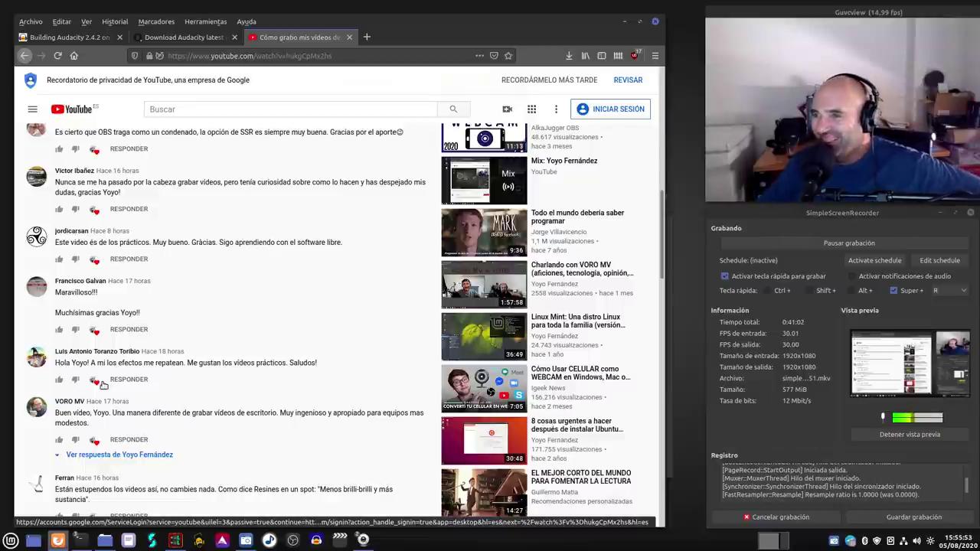
scroll(228, 337, down, 4)
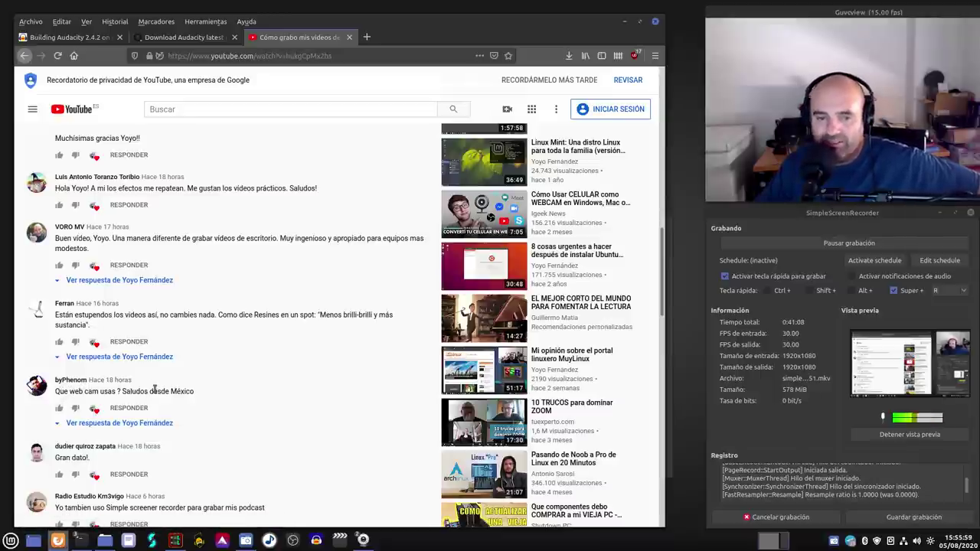
scroll(155, 388, down, 2)
scroll(155, 389, down, 5)
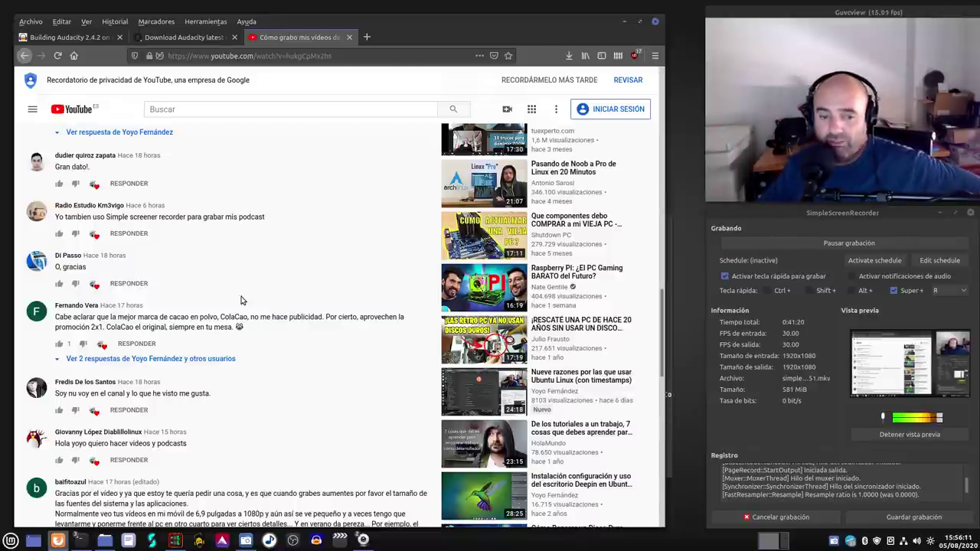
scroll(243, 302, down, 5)
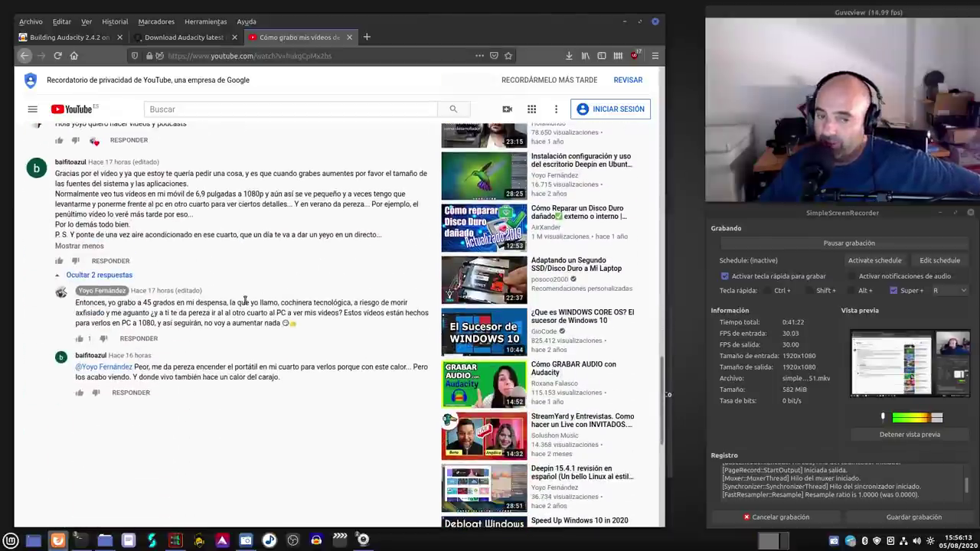
scroll(245, 301, down, 10)
scroll(253, 294, up, 15)
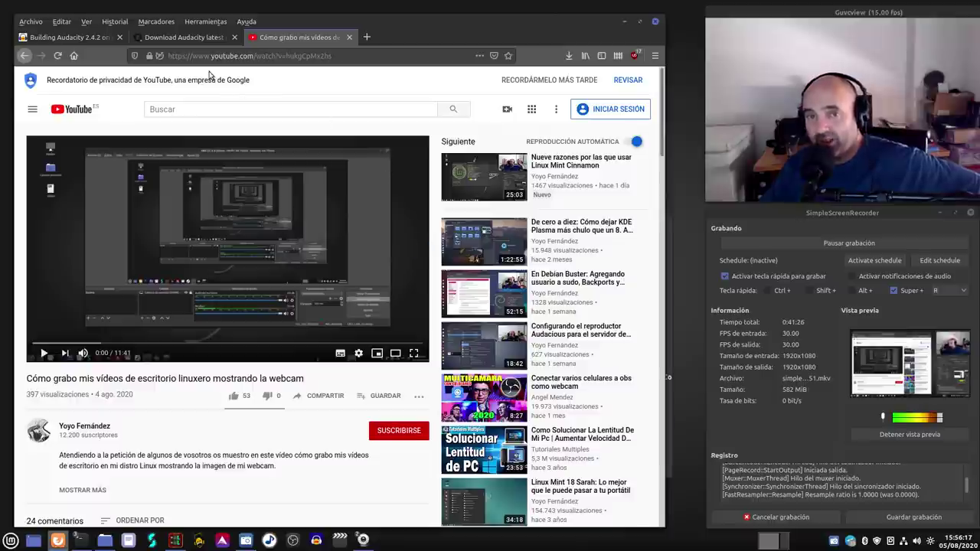
Step: Go back to the Audacity building guide, check the compilation in the terminal and examine the core usage and temperatures in BashTOP again
click(68, 37)
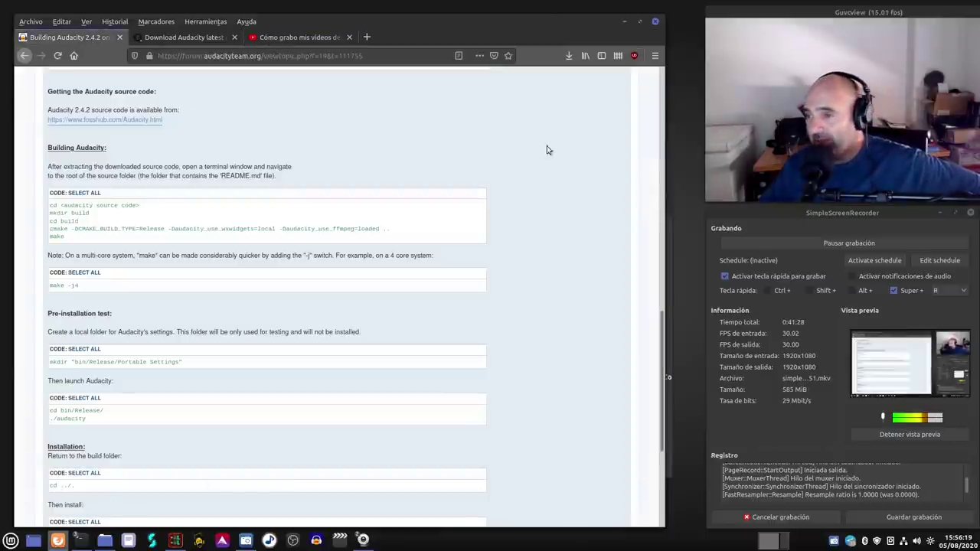
click(624, 22)
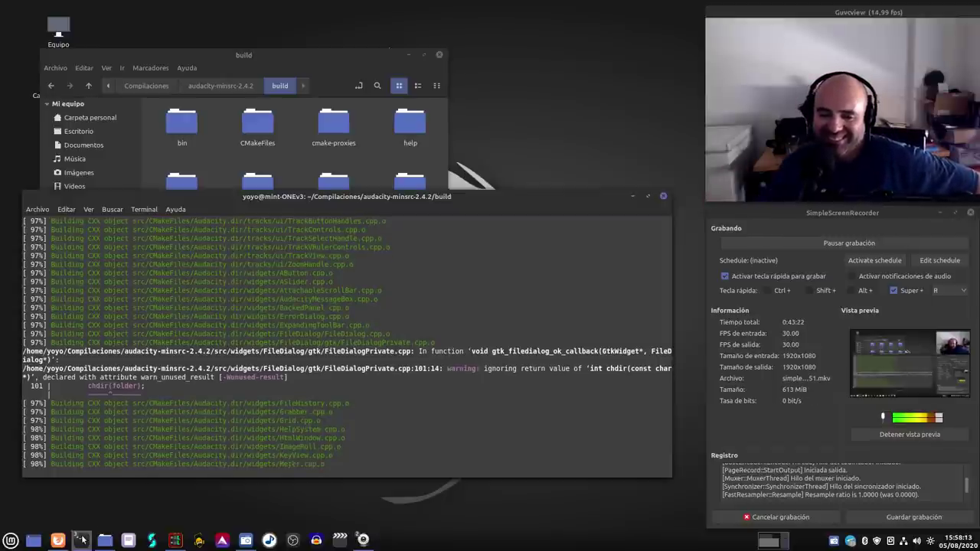
mouse_move(82, 540)
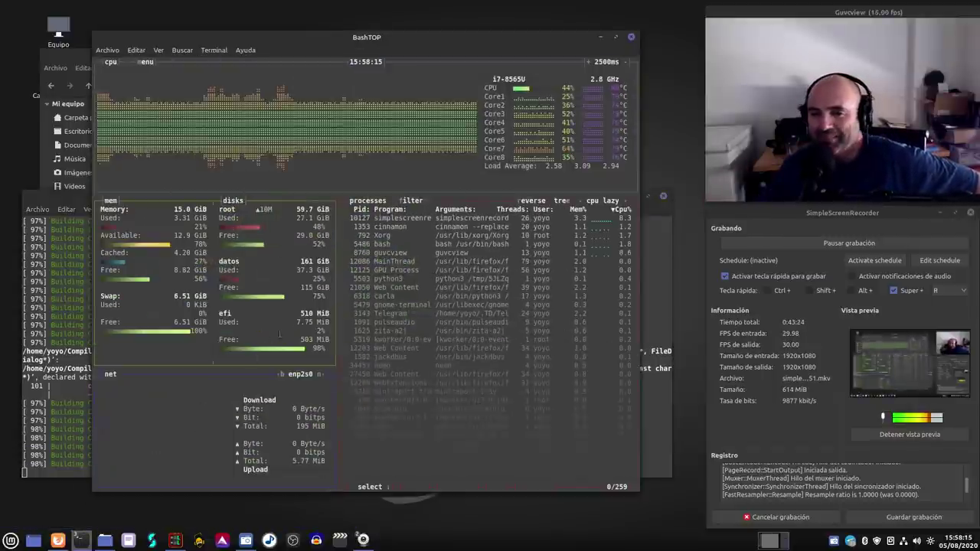
click(59, 492)
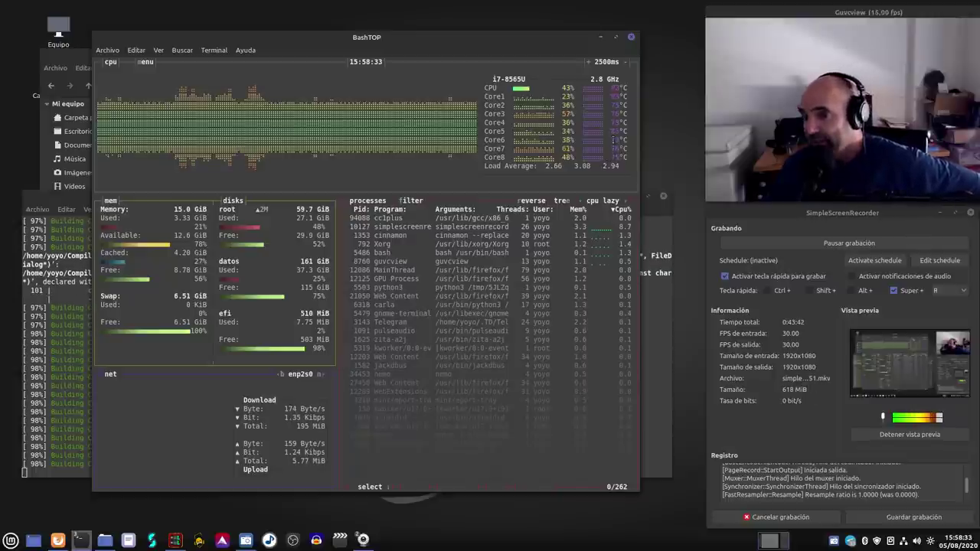
click(600, 37)
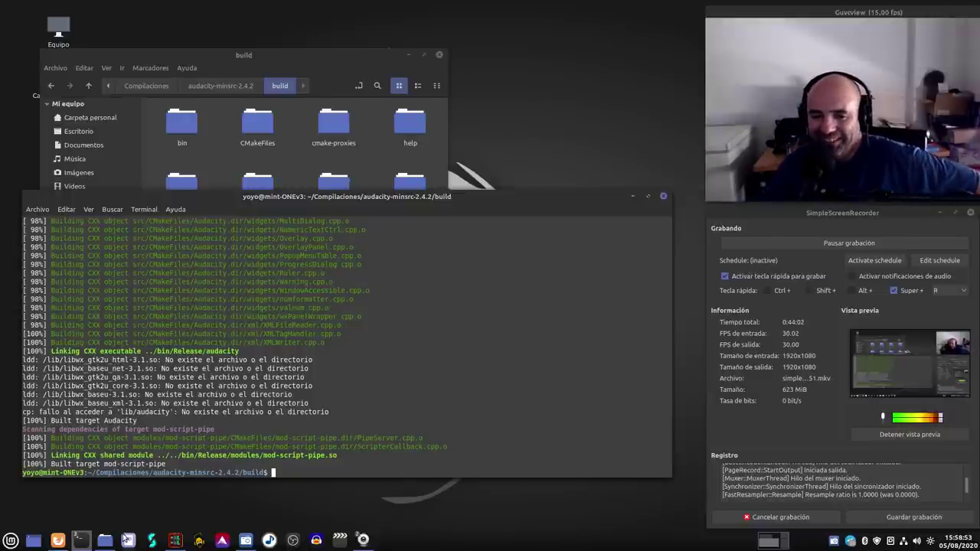
Step: Copy the command "make -j4" from the Audacity building guide and bring the compilation terminal back into view
mouse_move(78, 540)
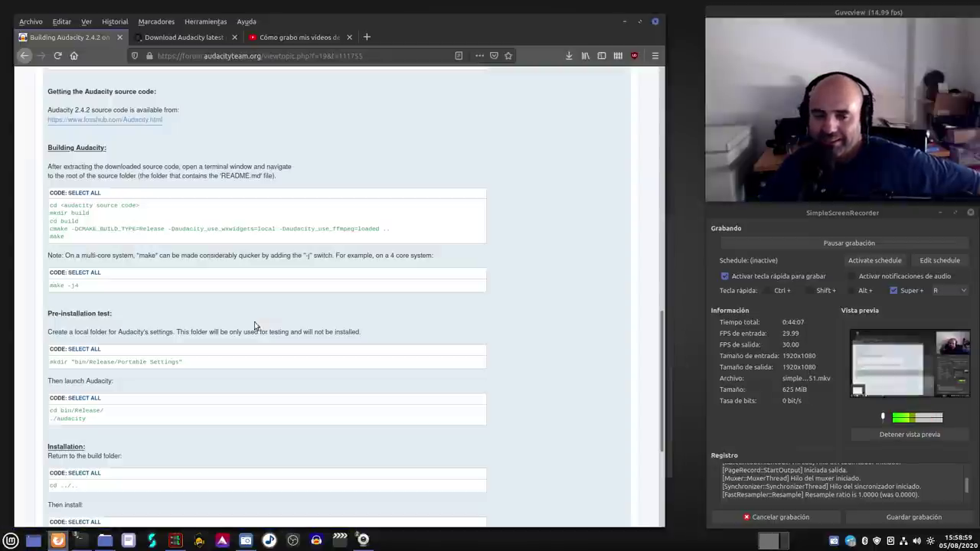
click(57, 540)
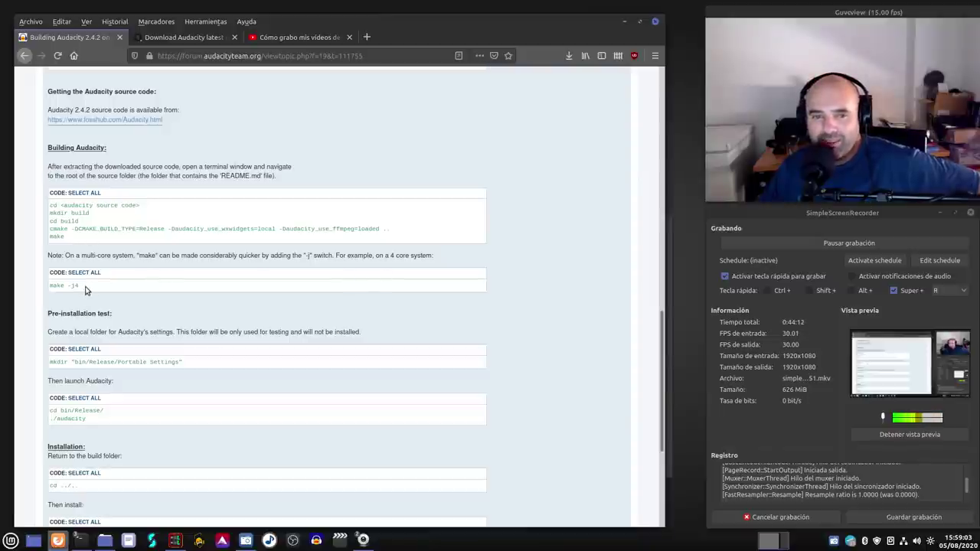
drag(79, 289, 51, 290)
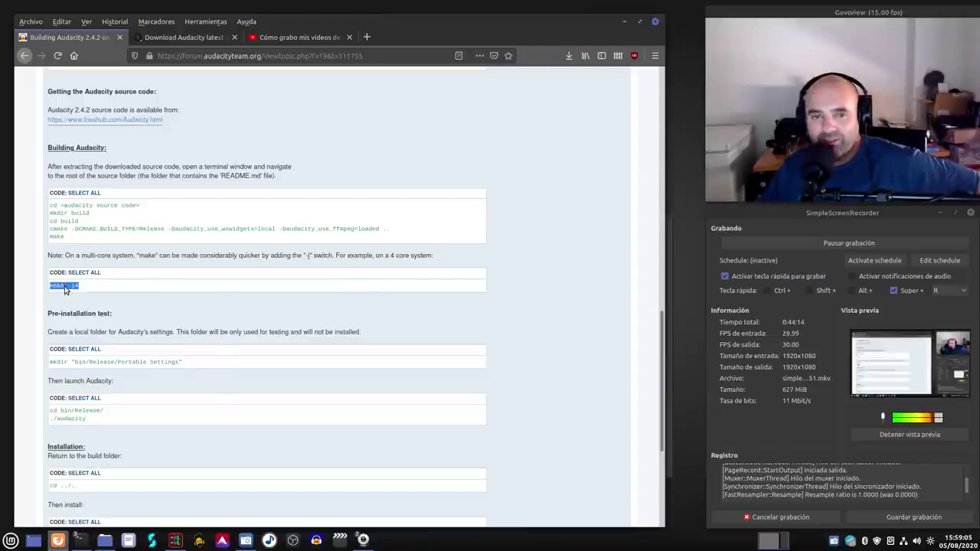
right_click(63, 284)
click(87, 295)
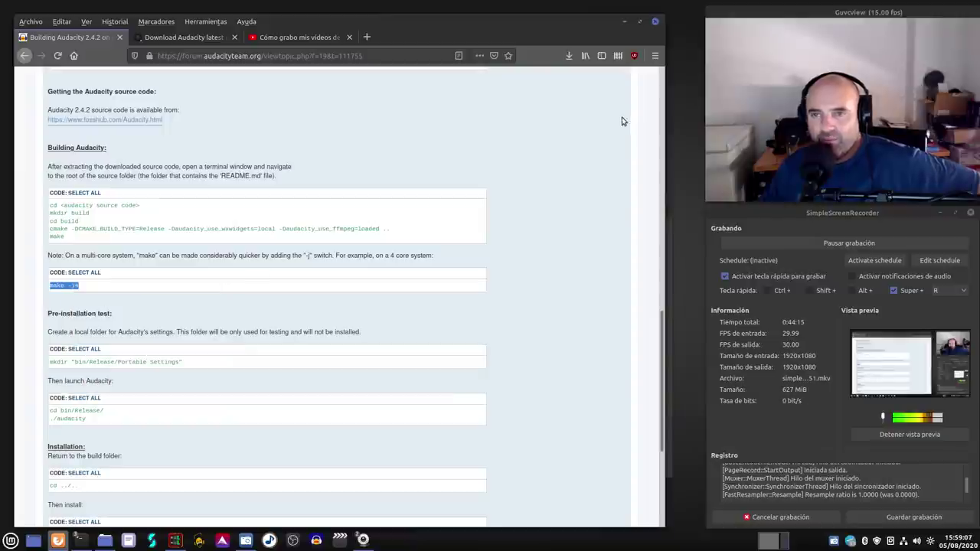
click(624, 23)
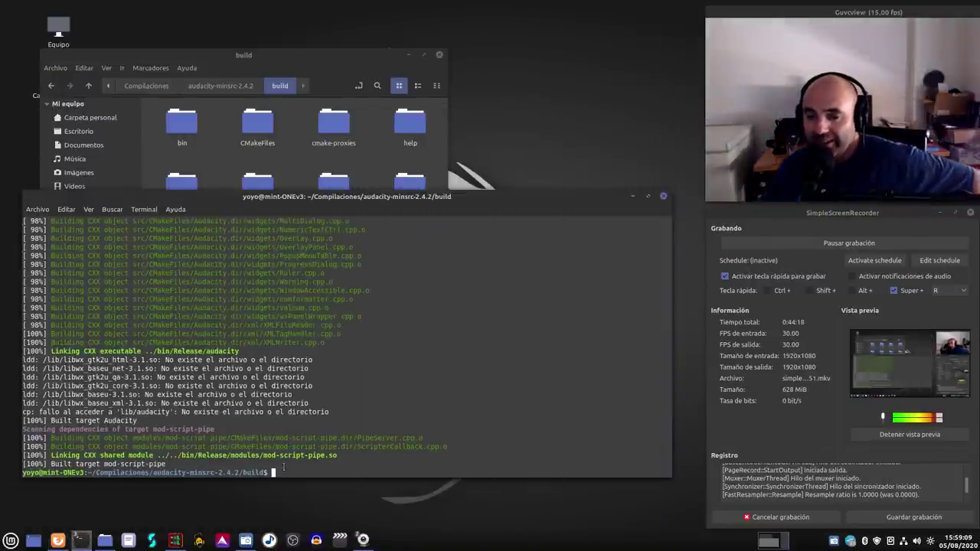
Step: Clear the highlighted command in the guide, compare its make instructions with the terminal output and return to the terminal prompt
click(57, 540)
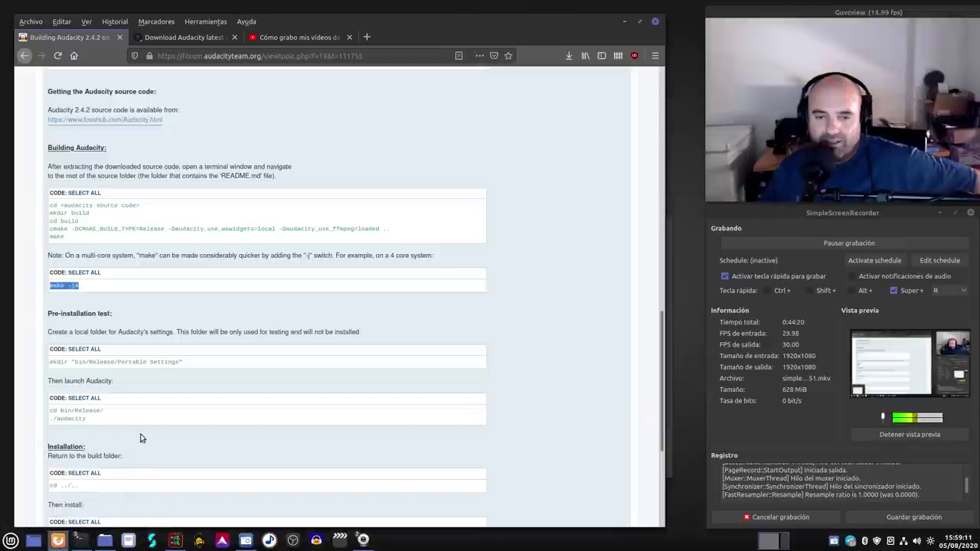
click(138, 291)
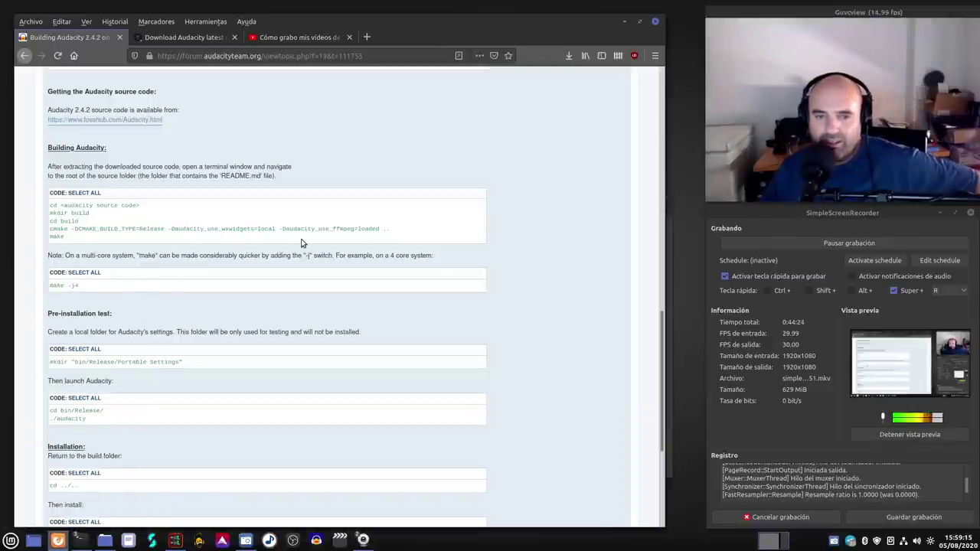
click(624, 23)
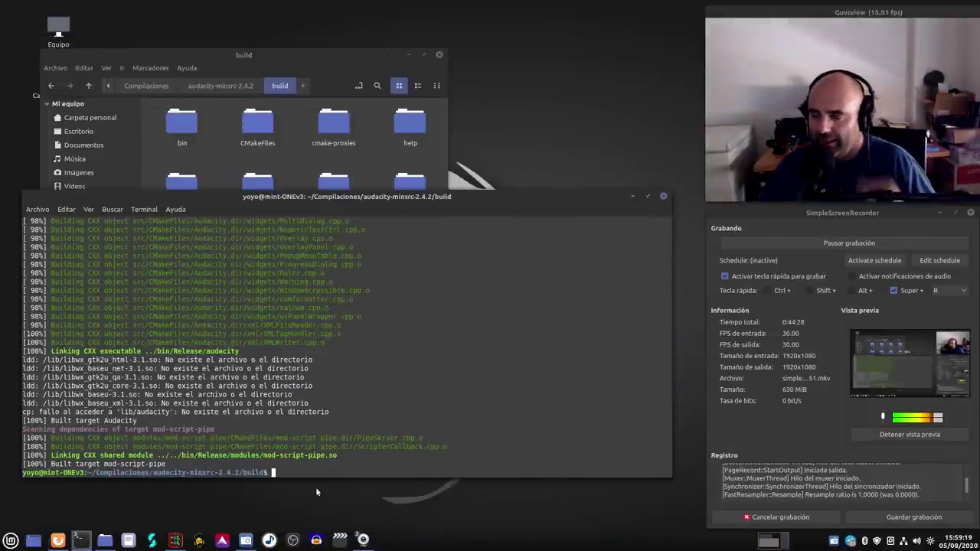
click(58, 541)
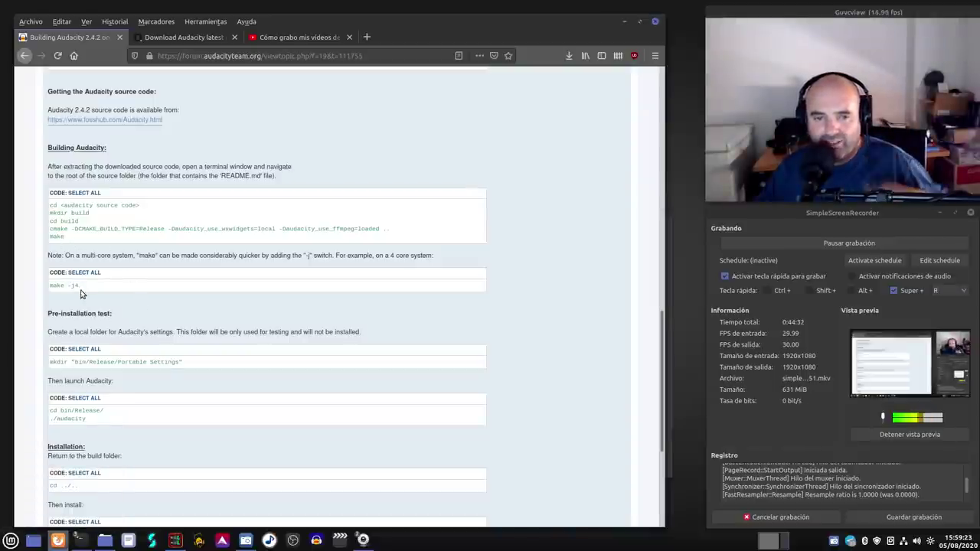
click(622, 23)
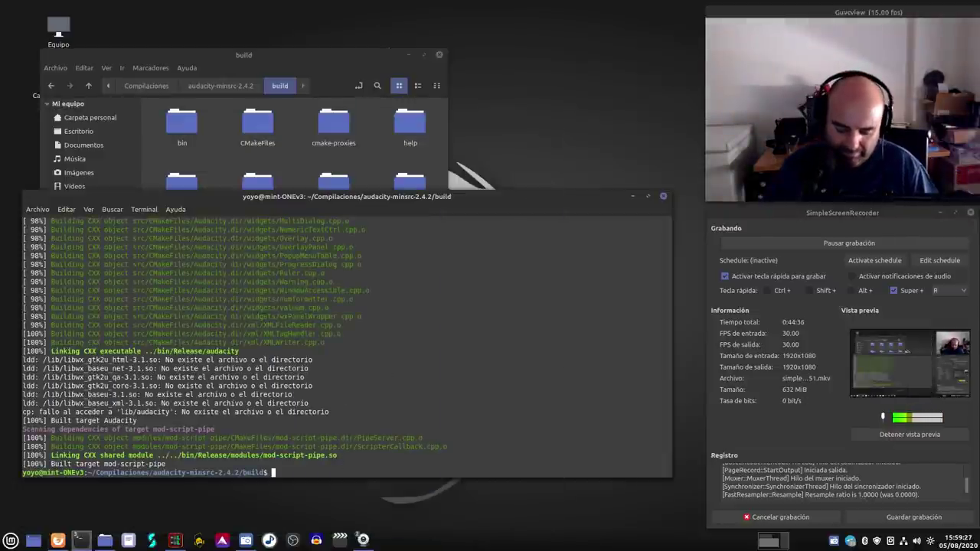
text(KE)
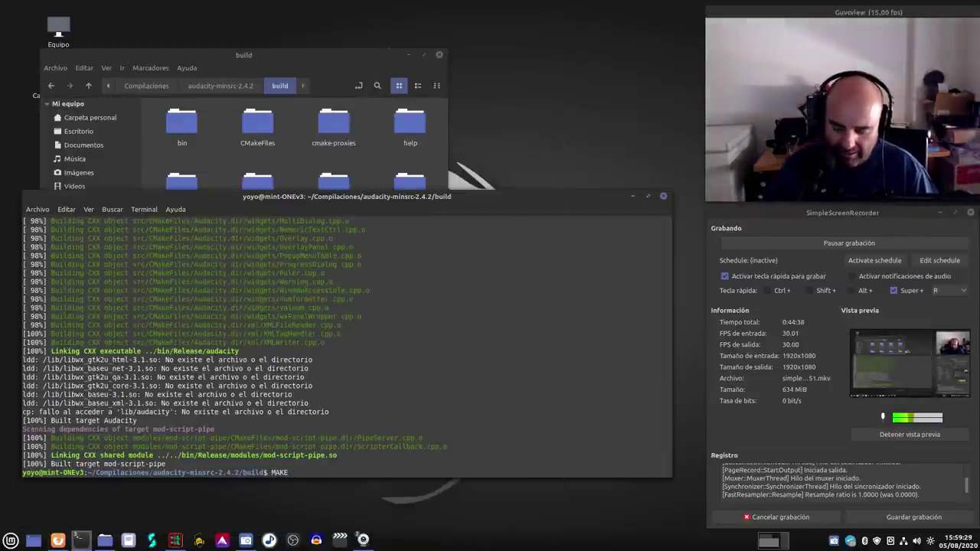
key(BackSpace)
key(BackSpace)
key(BackSpace)
key(BackSpace)
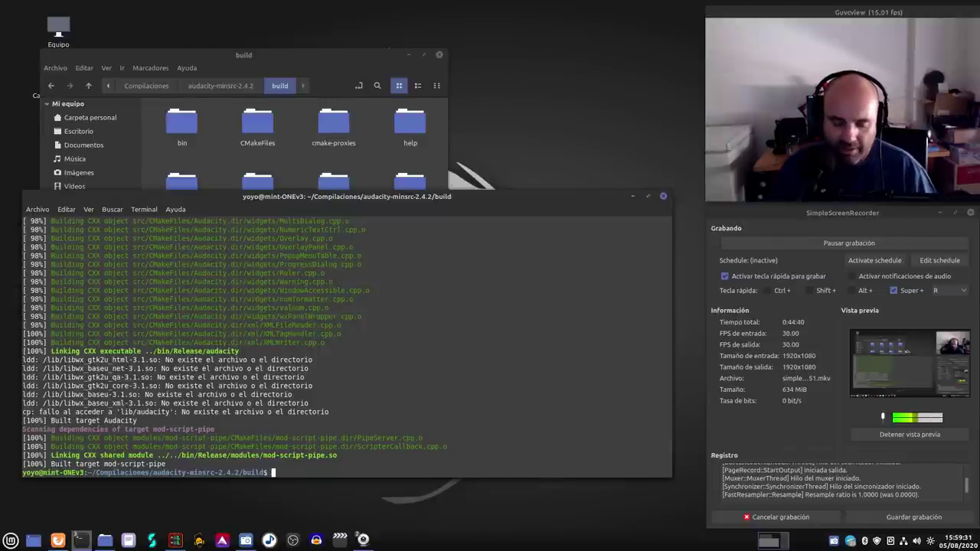
Step: Write "make -j8" at the build folder's terminal prompt without running it, check the guide's multi-core make note, and return to the terminal
text(make )
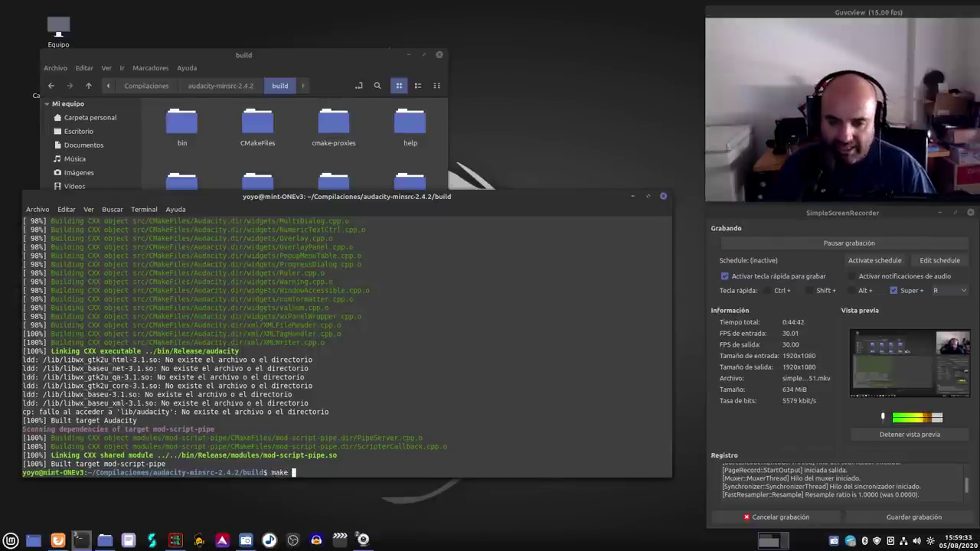
text(-j)
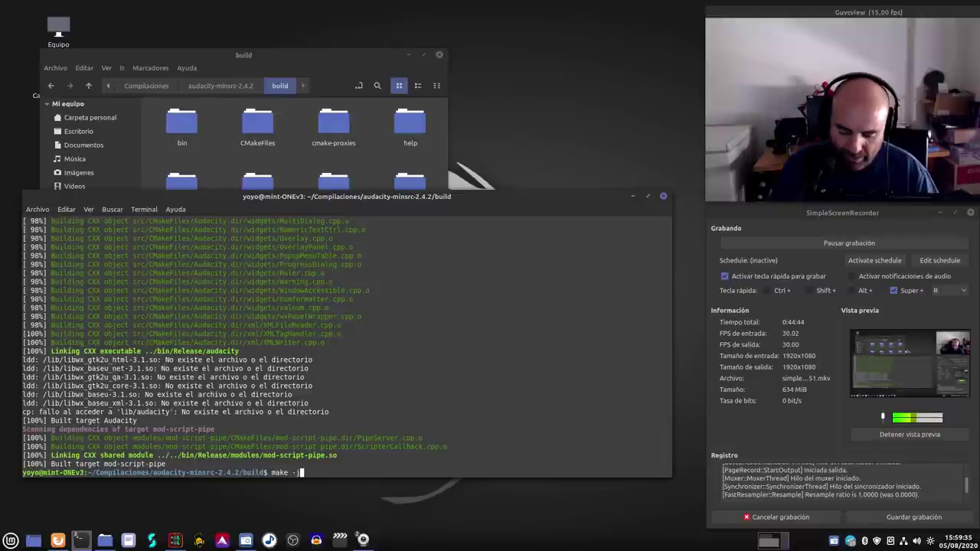
text(8)
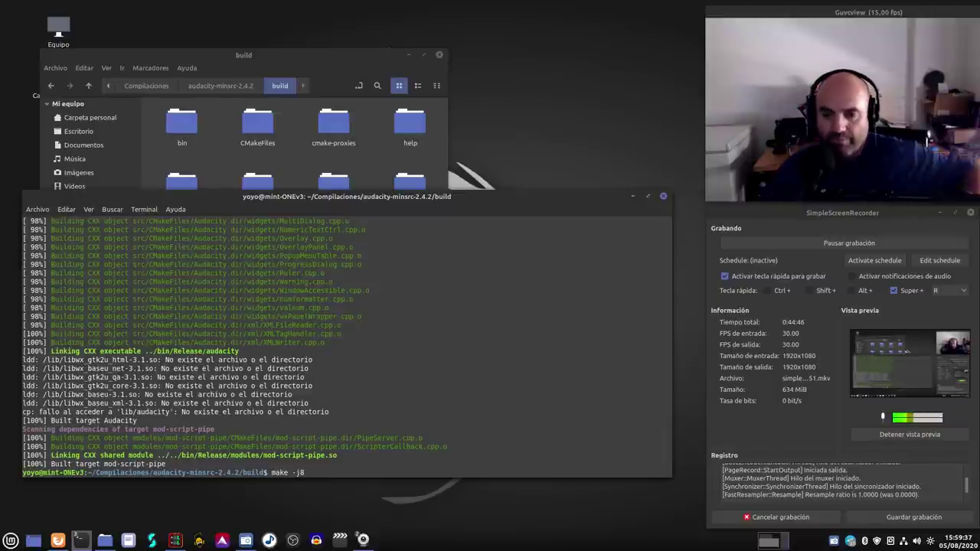
click(58, 540)
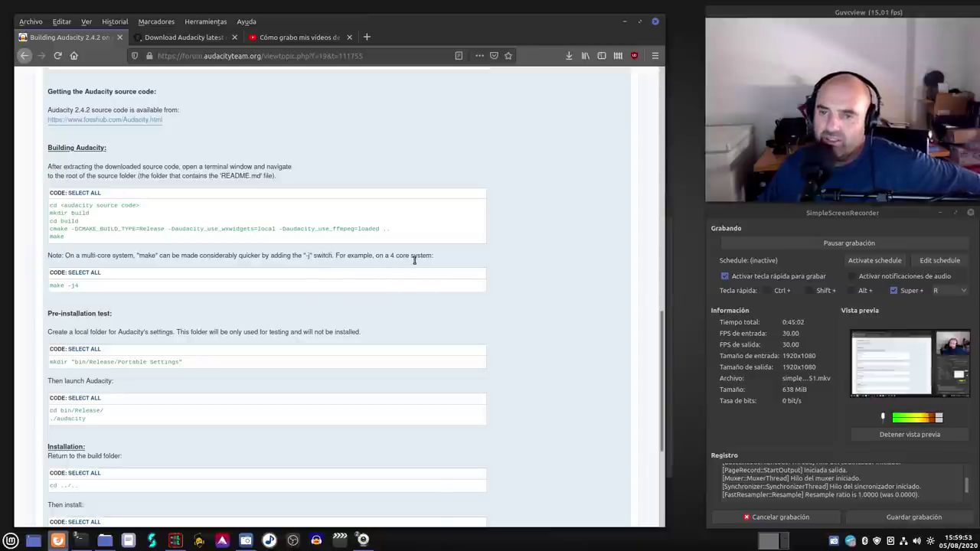
click(625, 22)
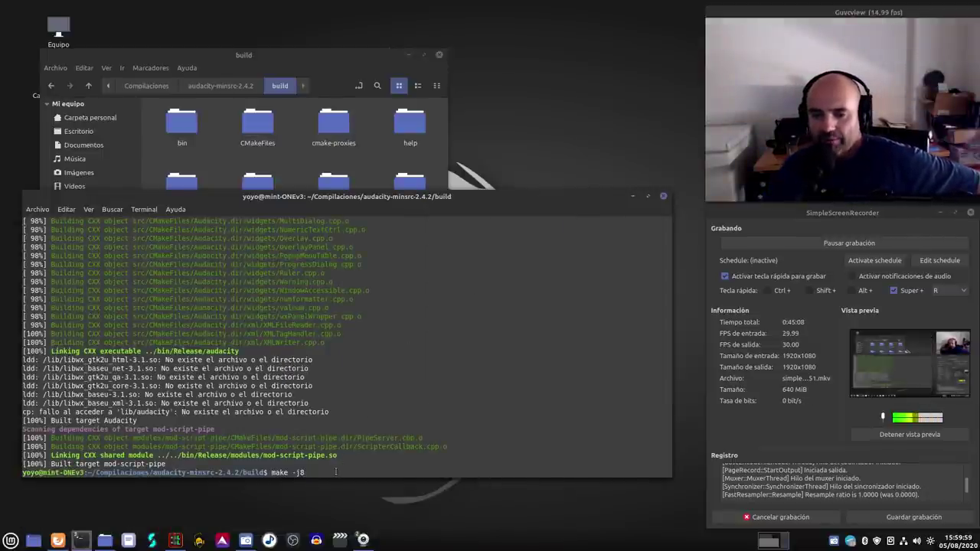
Step: Run make -j8 in the Audacity build folder, and switch to the browser to read the forum's pre-installation test instructions
key(Return)
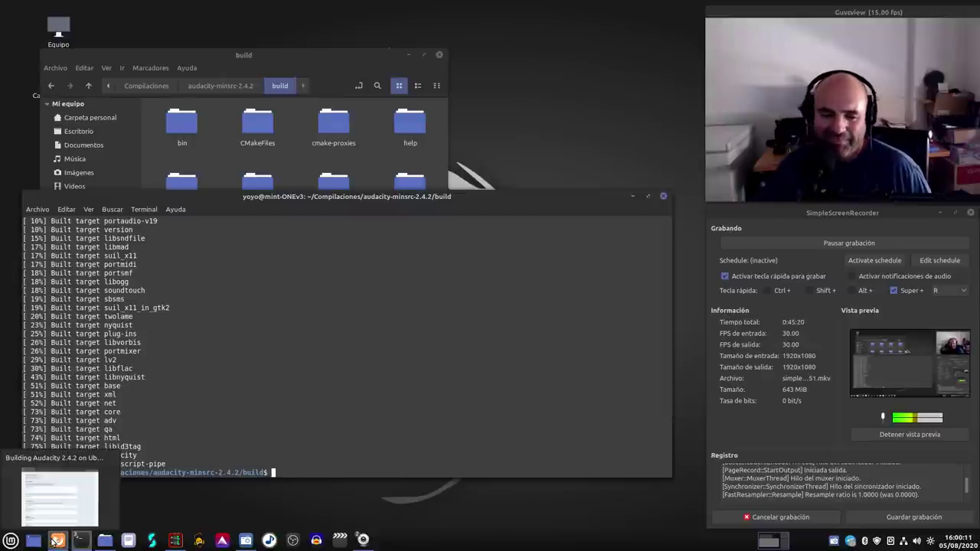
click(58, 541)
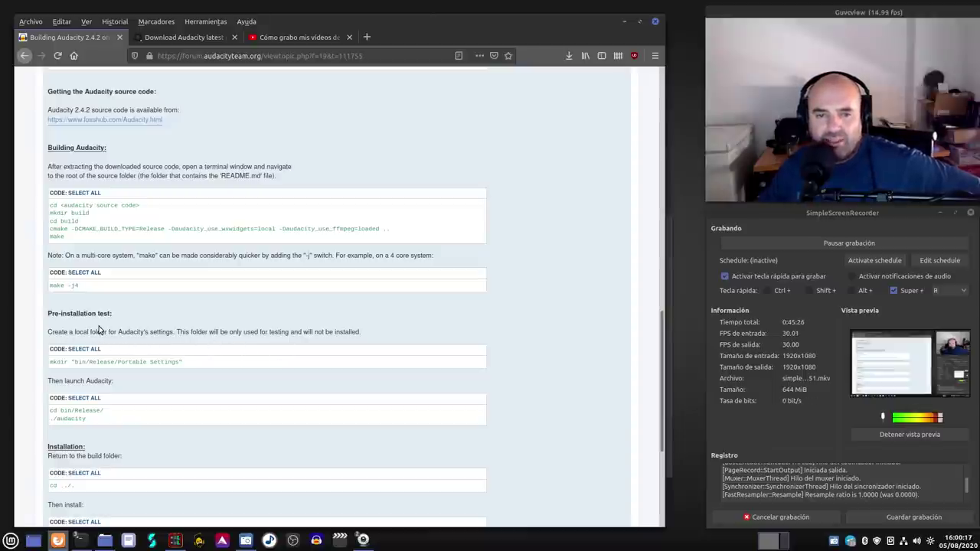
triple_click(174, 361)
click(142, 382)
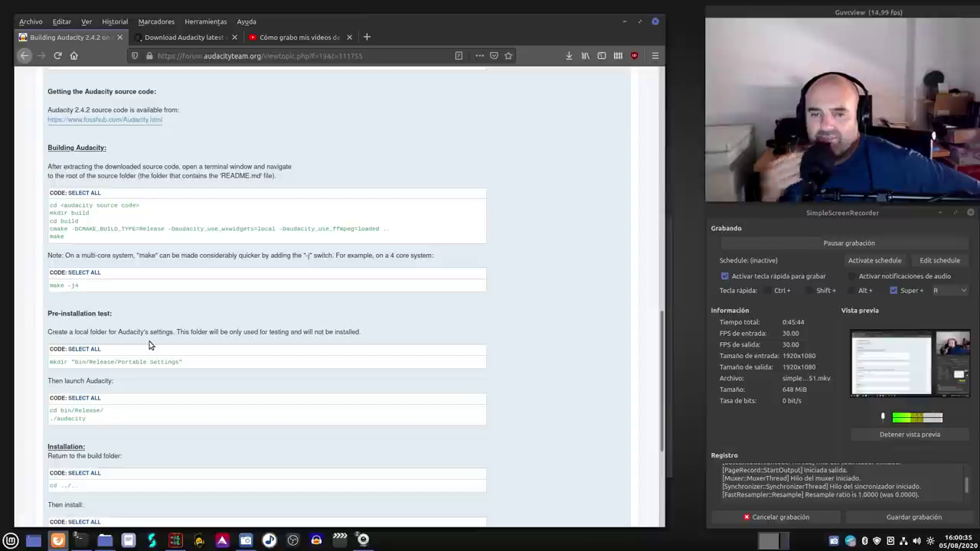
Step: Open Google Translate in a new browser tab, reaching it from the Google home page
click(366, 36)
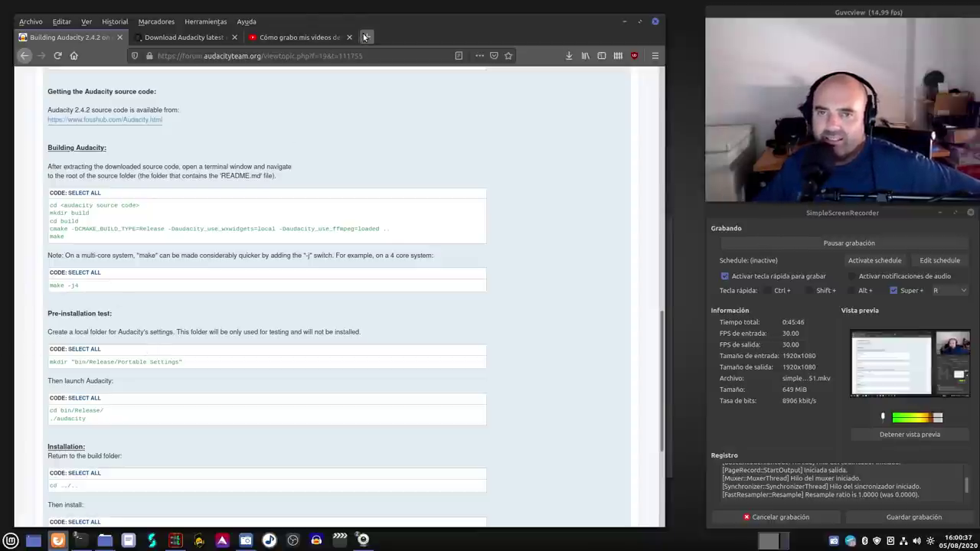
click(76, 56)
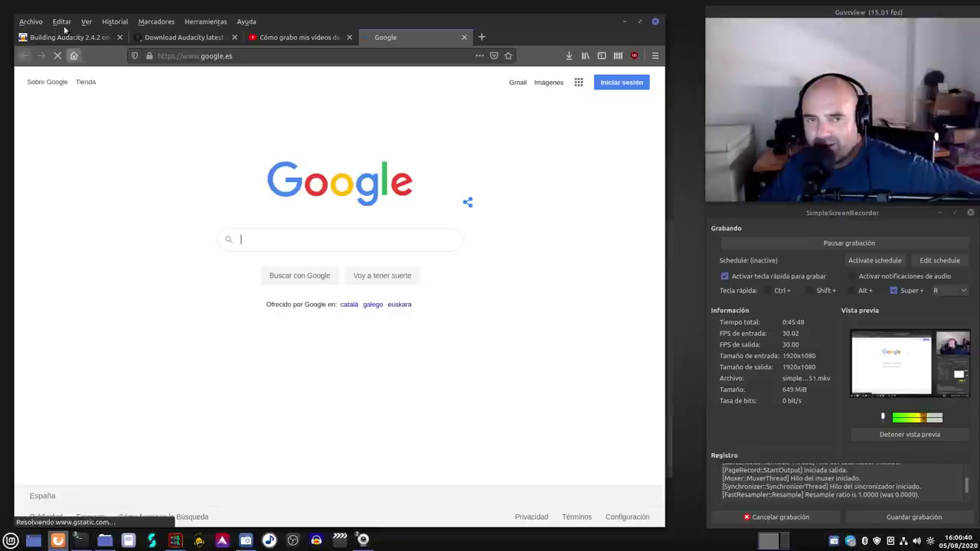
click(577, 82)
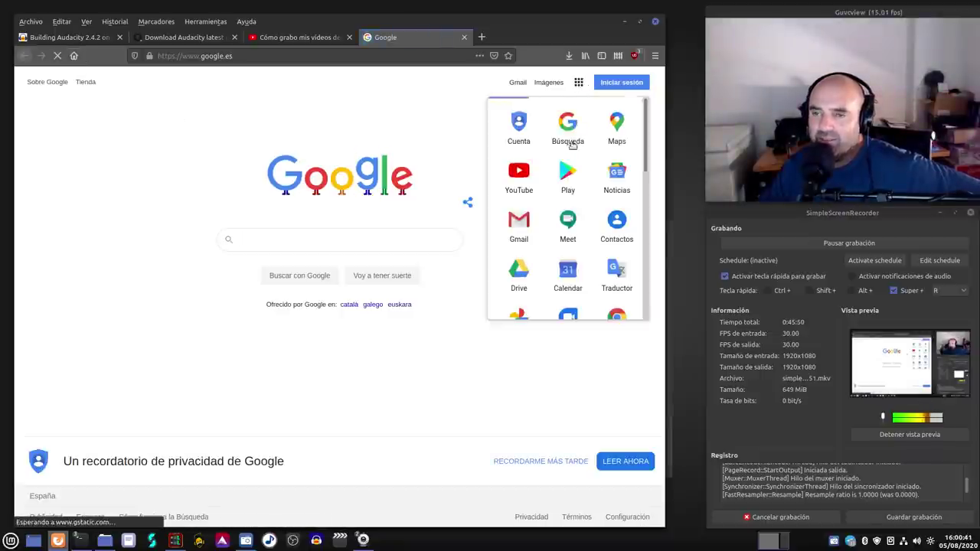
click(616, 274)
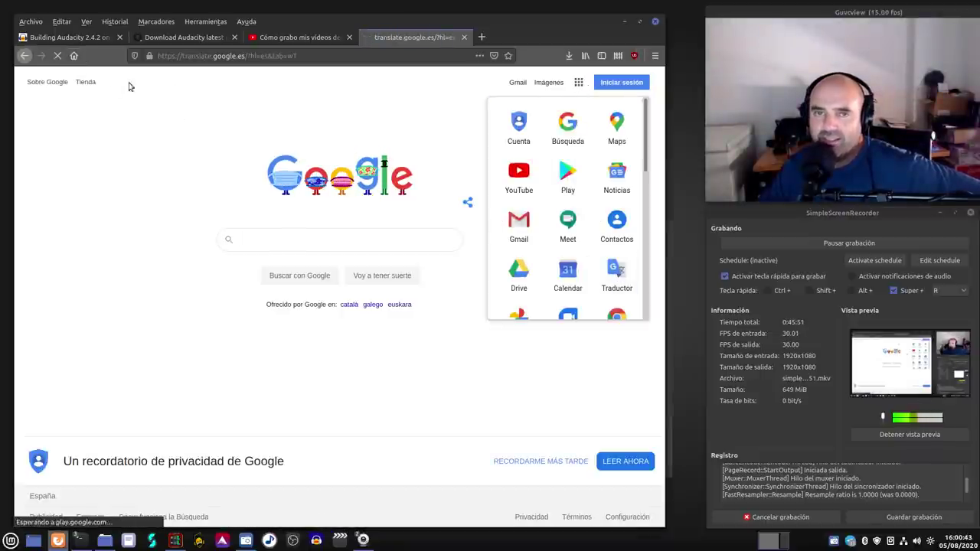
Step: Try to copy the pre-installation test sentence about the local settings folder from the forum page into Google Translate
click(86, 40)
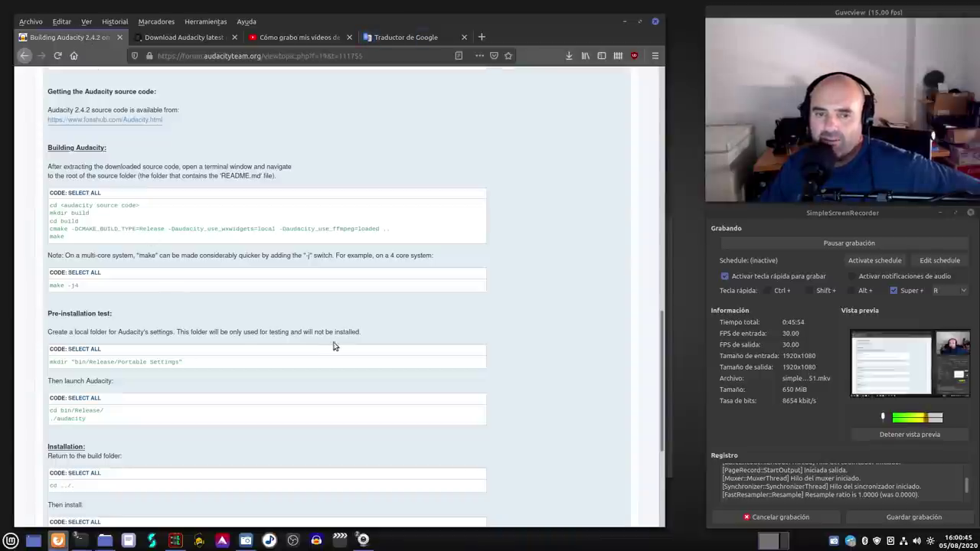
drag(363, 335, 45, 336)
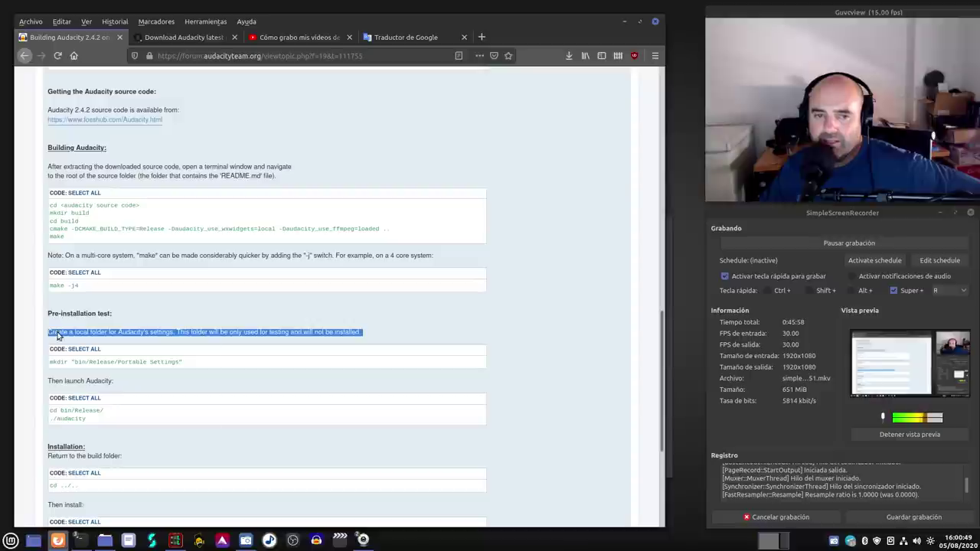
right_click(60, 336)
click(83, 340)
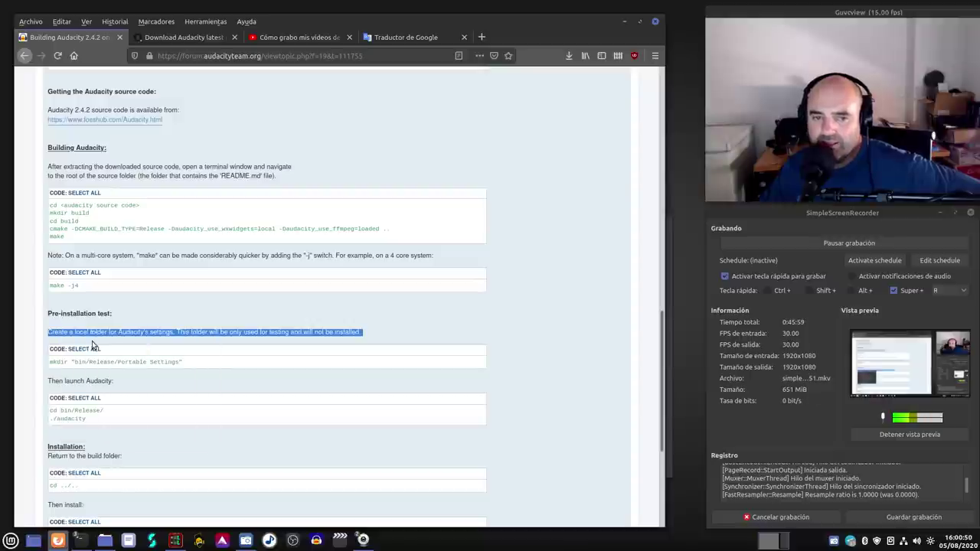
click(391, 39)
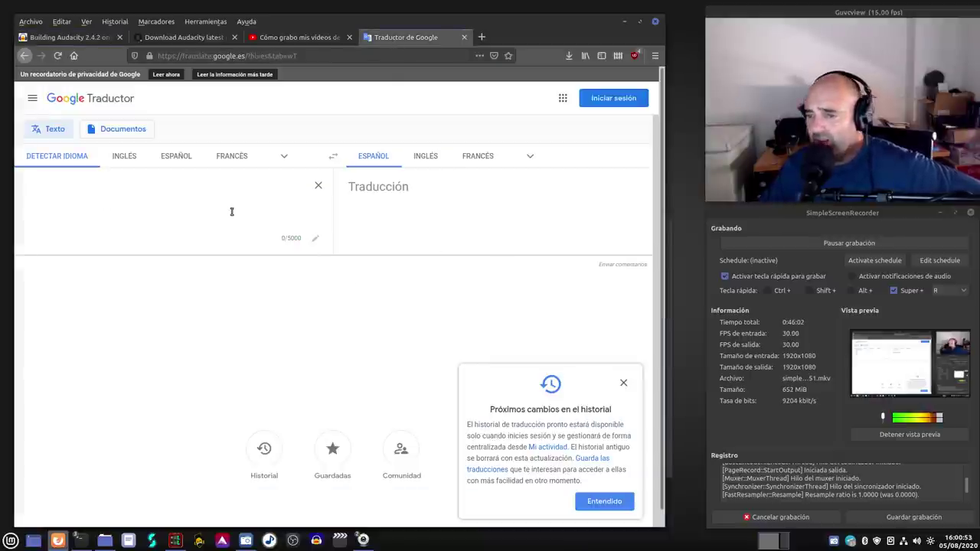
click(623, 382)
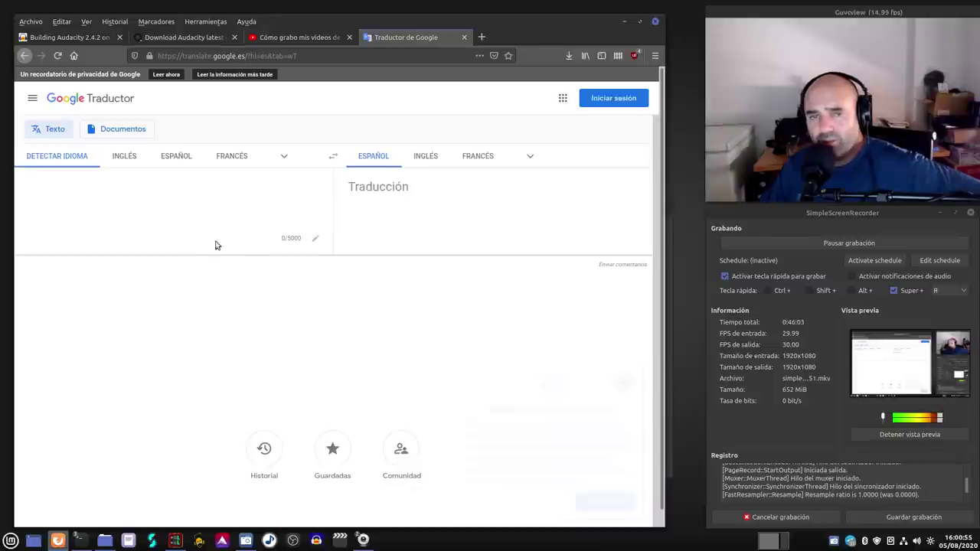
right_click(140, 212)
click(163, 260)
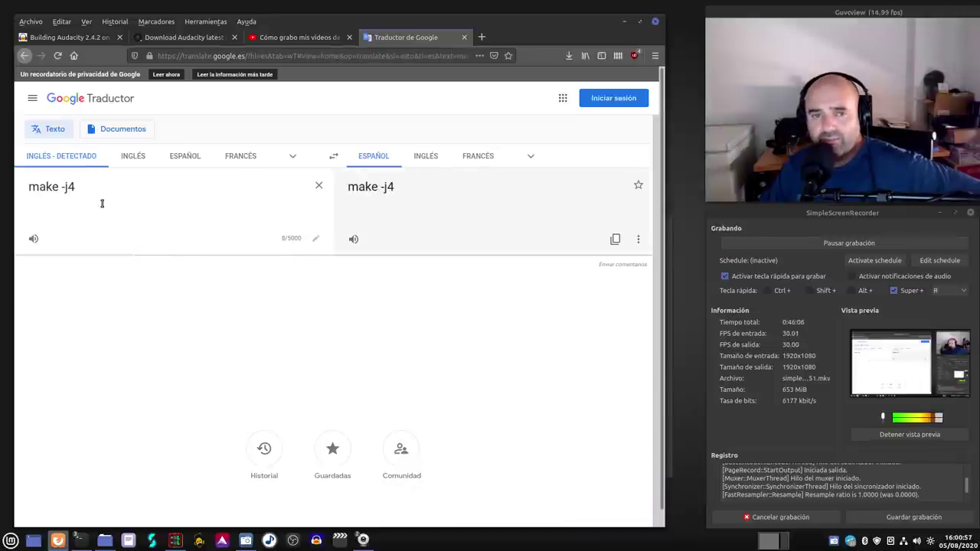
drag(77, 186, 2, 182)
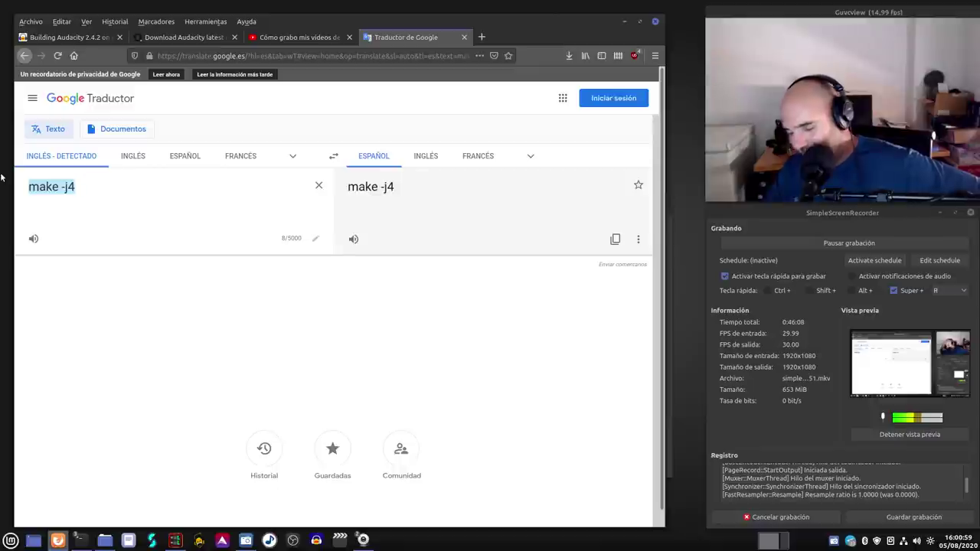
key(BackSpace)
Step: Copy the forum's sentence about creating a local folder for Audacity's settings and paste it into Google Translate for a Spanish translation
click(73, 37)
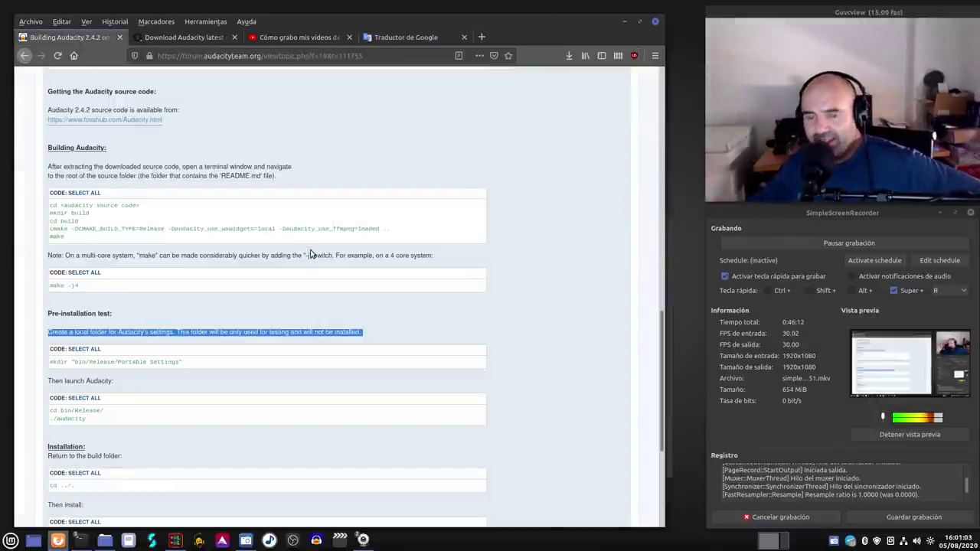
click(397, 328)
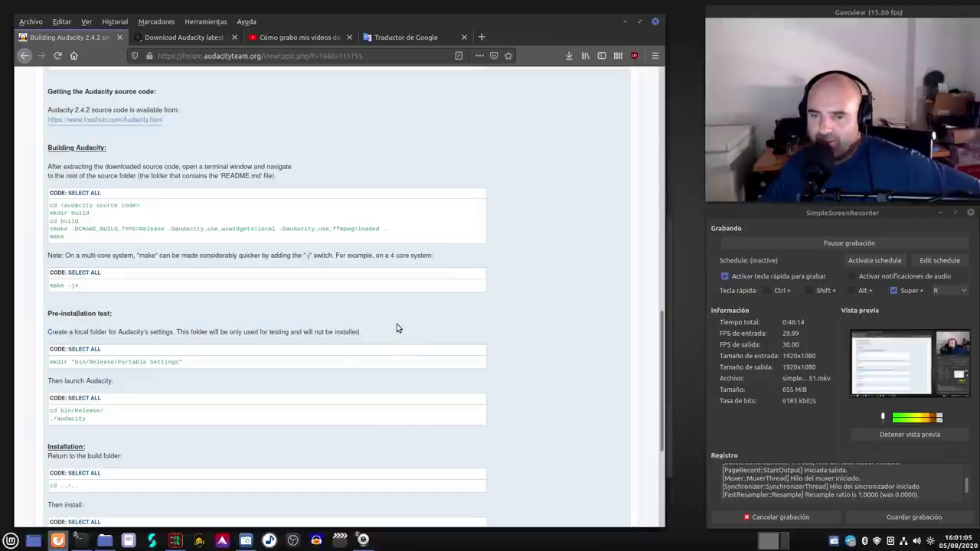
drag(365, 340, 55, 329)
right_click(55, 329)
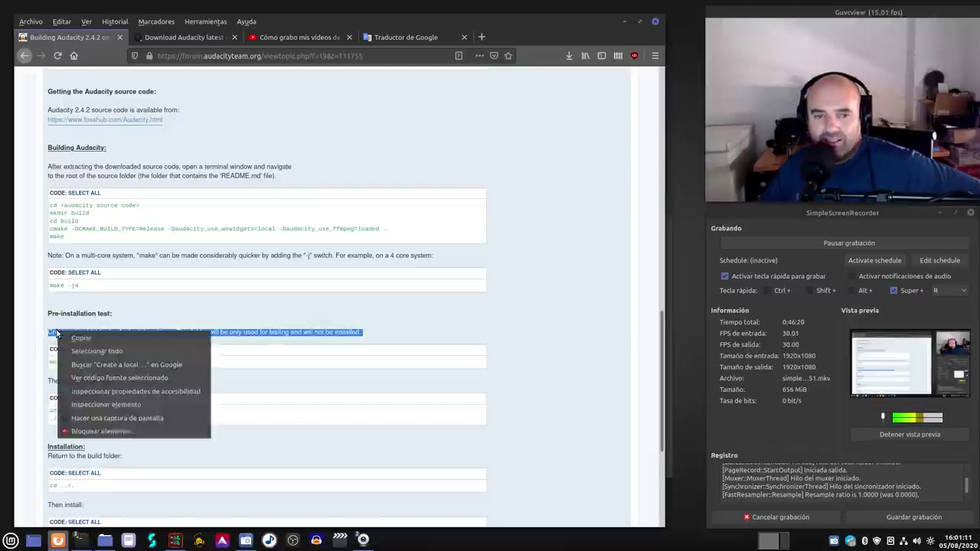
click(83, 339)
click(392, 40)
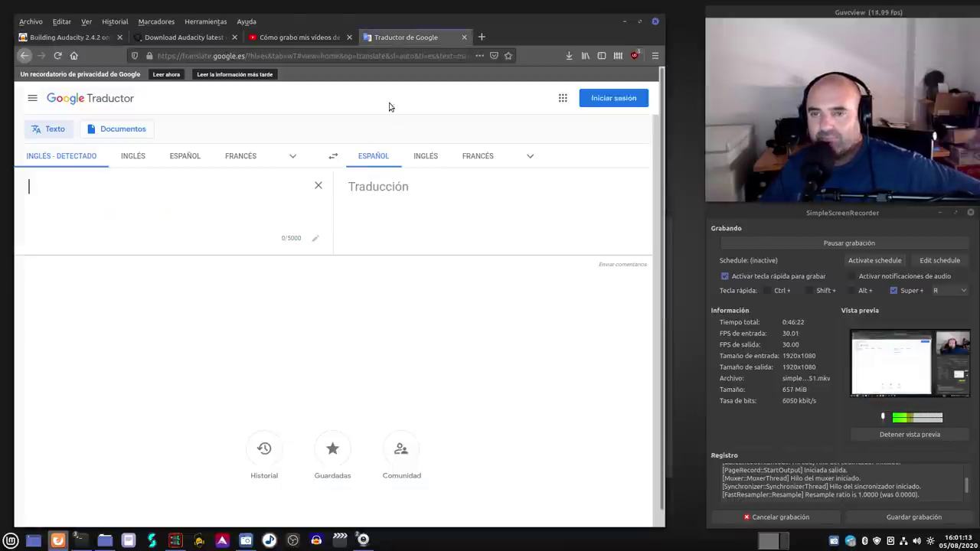
right_click(230, 210)
click(253, 260)
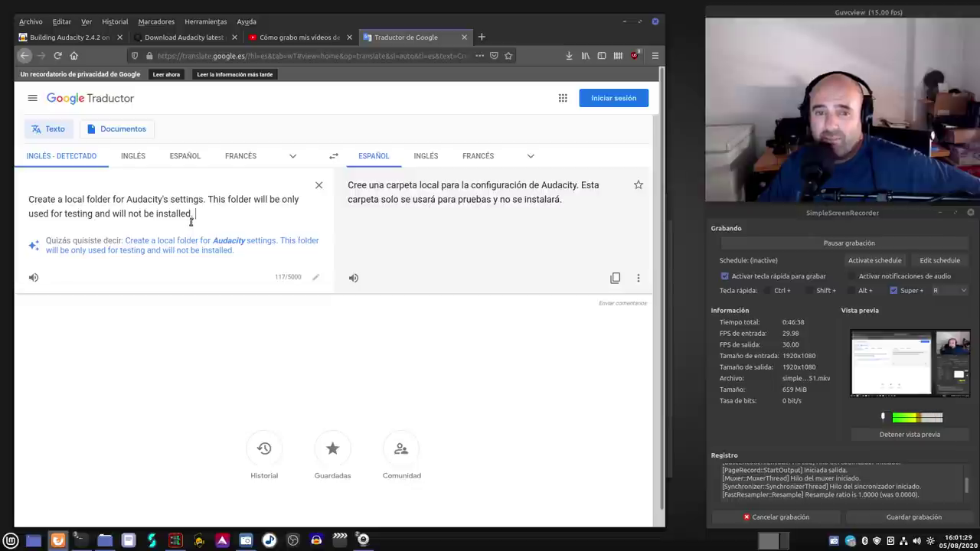
Step: Return to the forum page, minimize the browser, and open a second file manager window showing the home folder
click(80, 37)
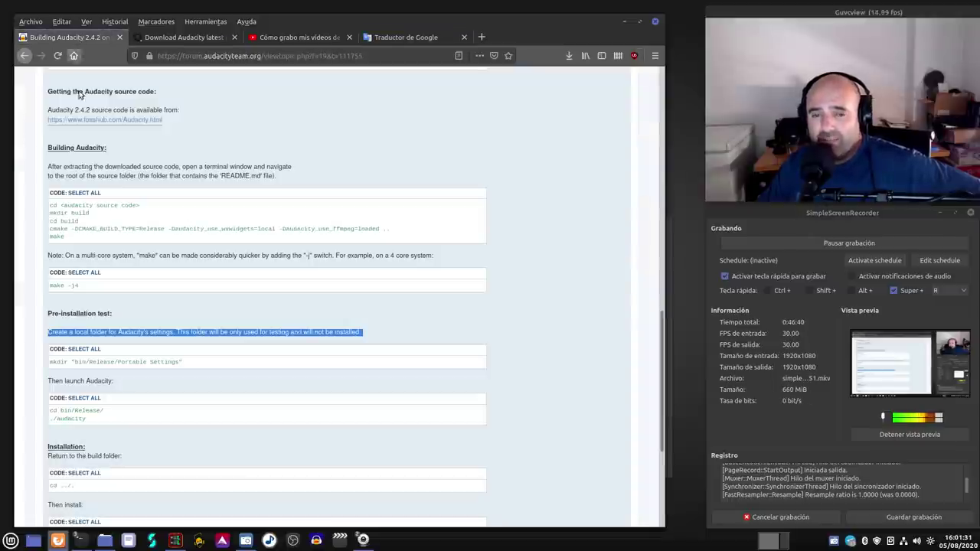
click(524, 315)
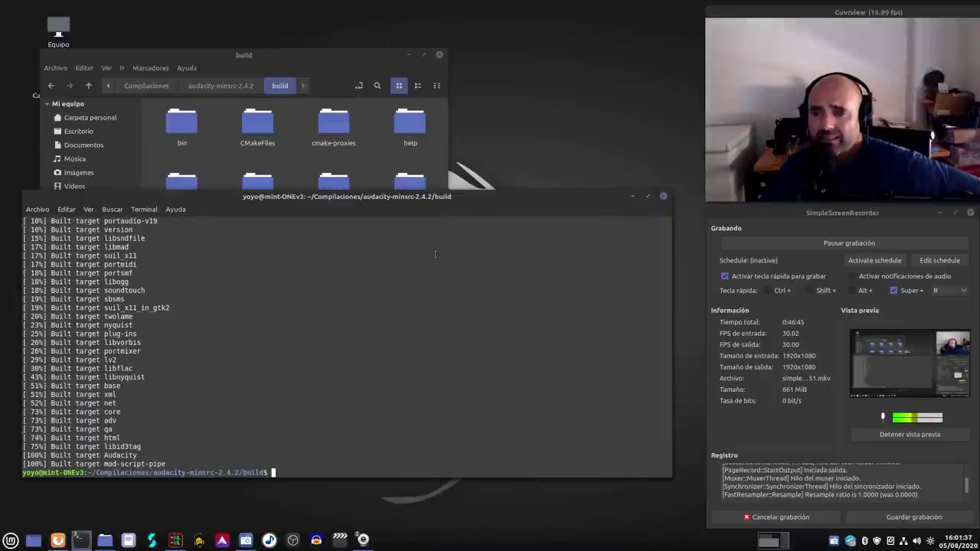
click(624, 21)
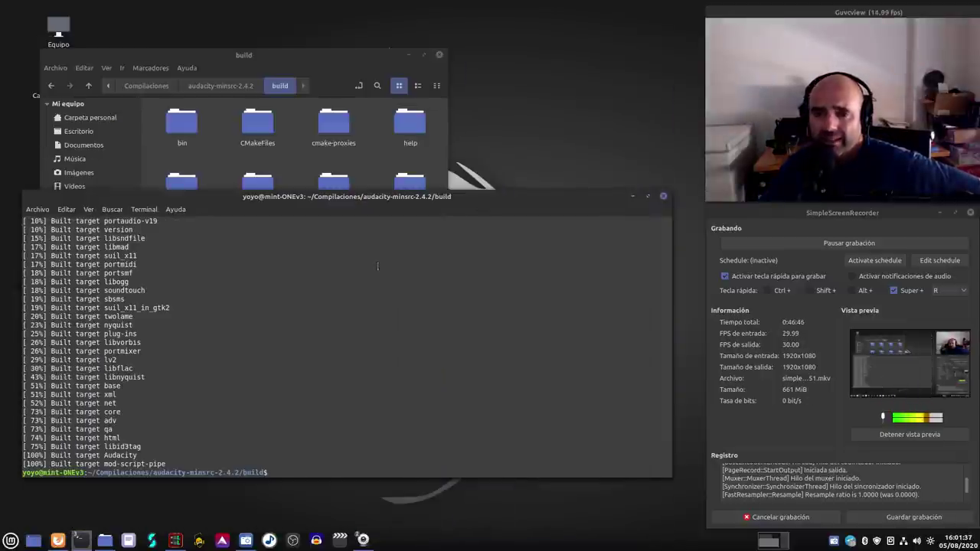
click(344, 57)
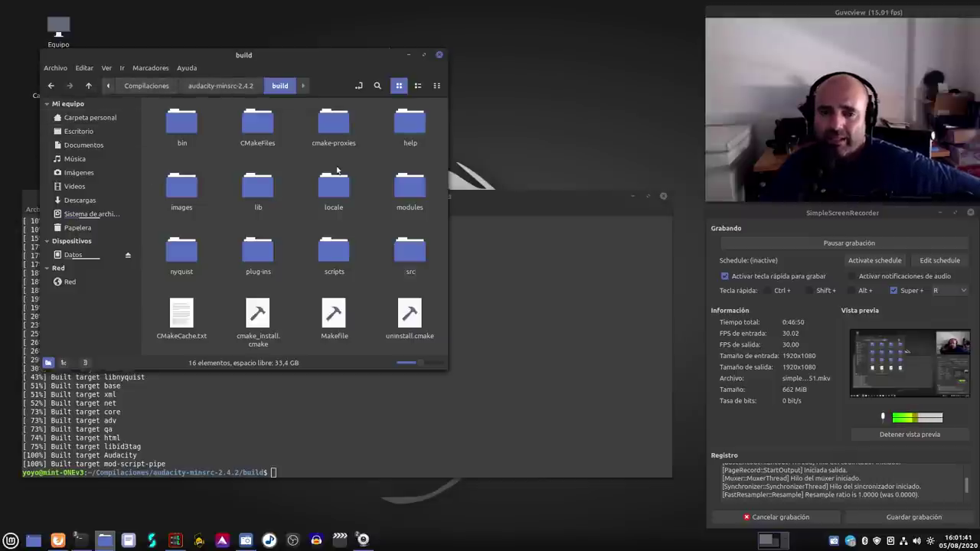
click(56, 69)
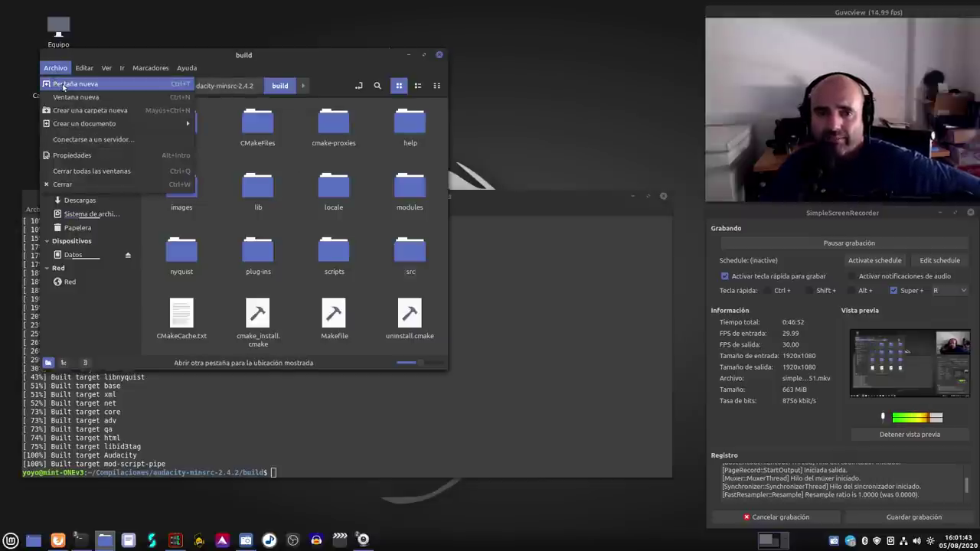
click(73, 98)
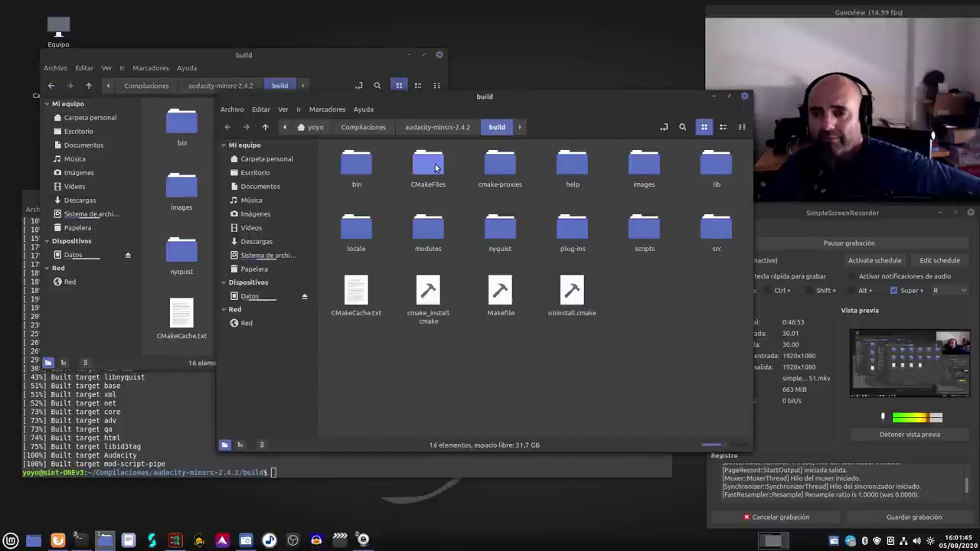
click(266, 159)
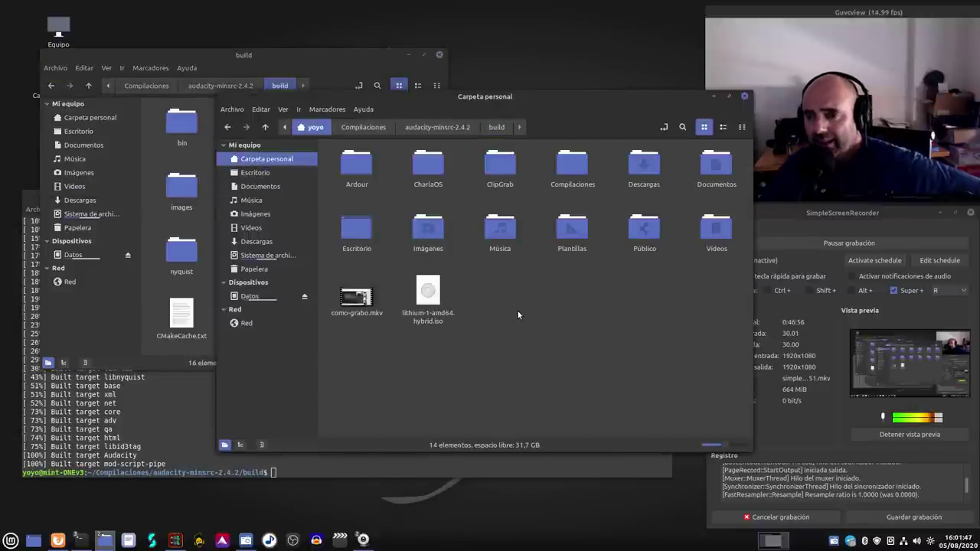
Step: Create a new folder named audacity-test in the home folder and open it
right_click(518, 314)
click(537, 320)
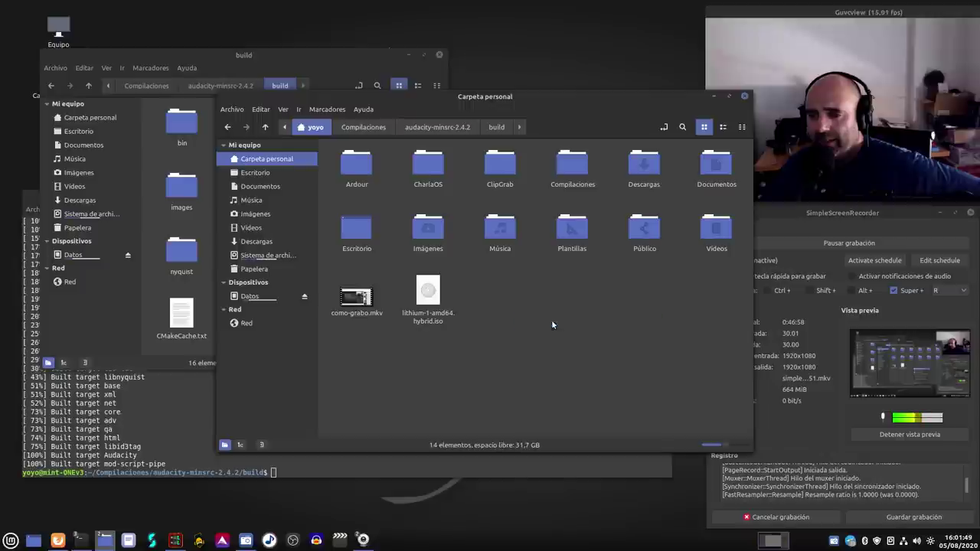
text(au)
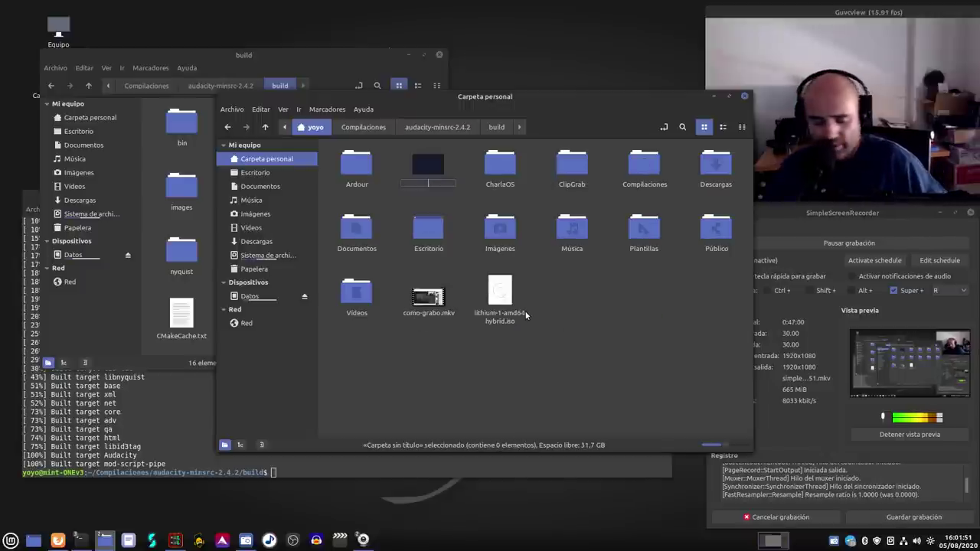
text(dacity)
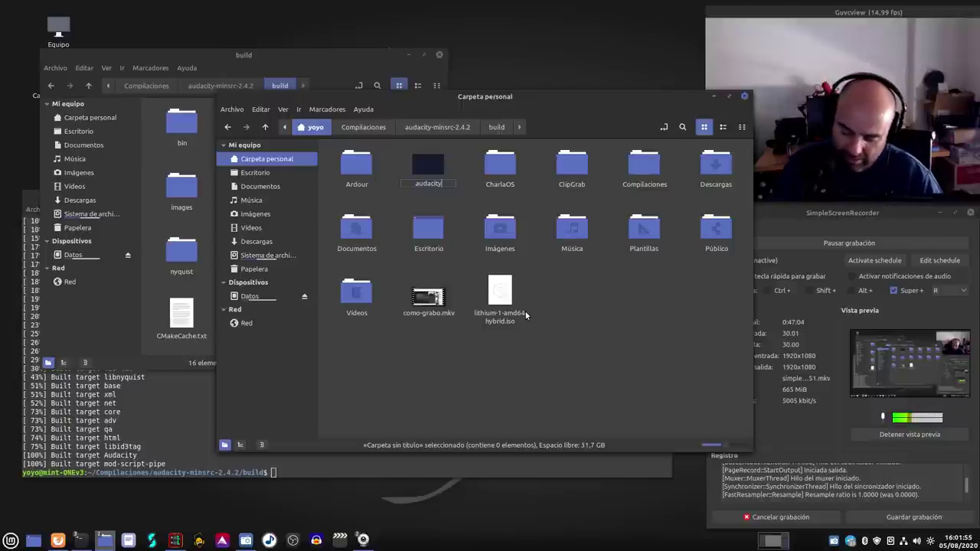
text(-test)
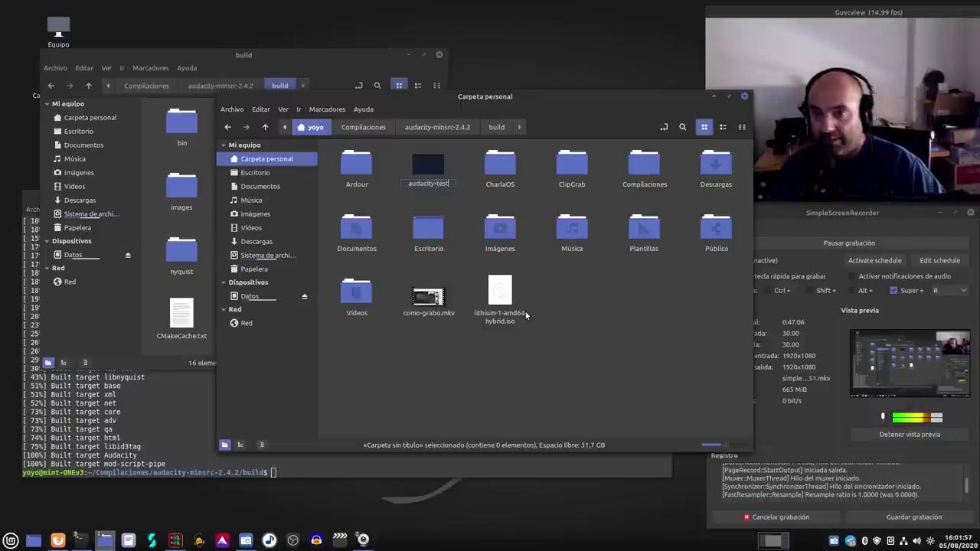
key(Return)
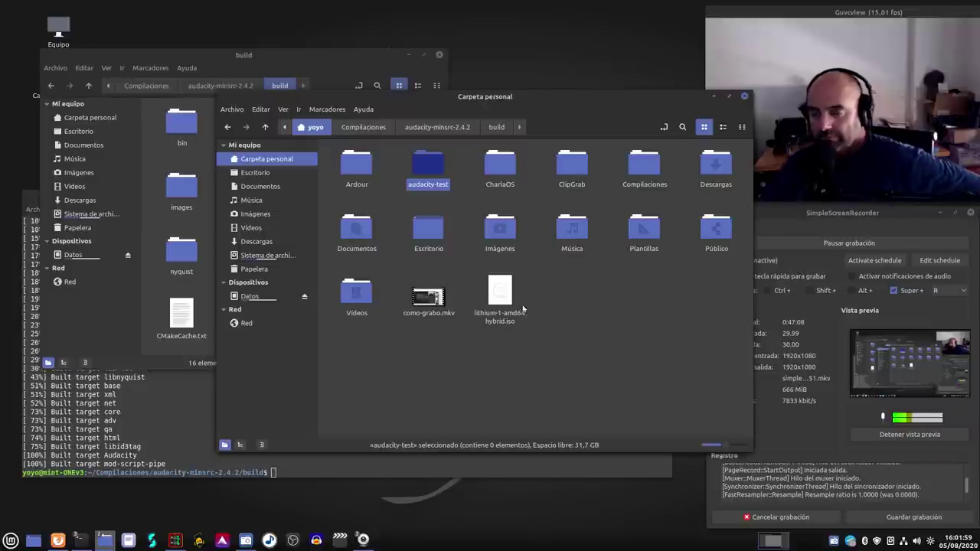
double_click(430, 191)
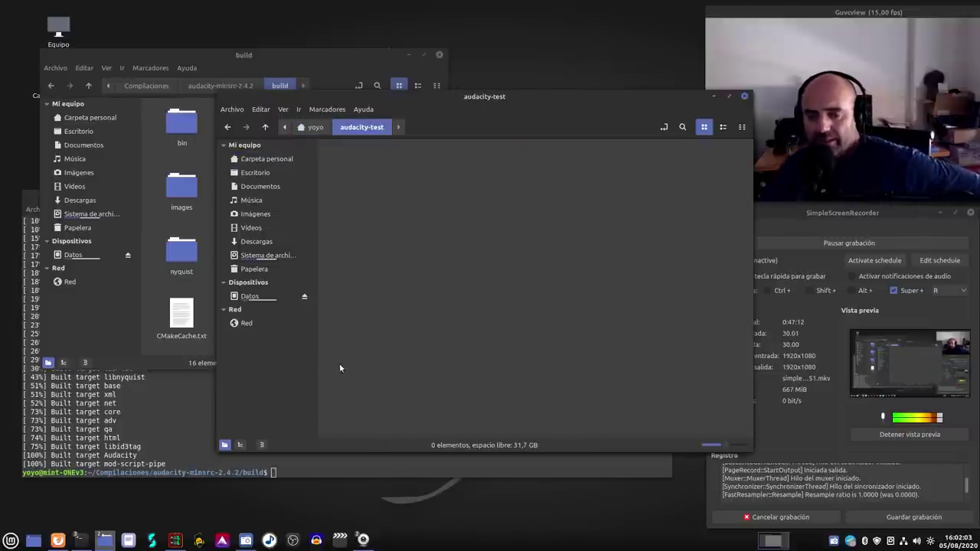
Step: Recheck the forum guide, open a terminal in the audacity-test folder, and enlarge the terminal window
click(57, 540)
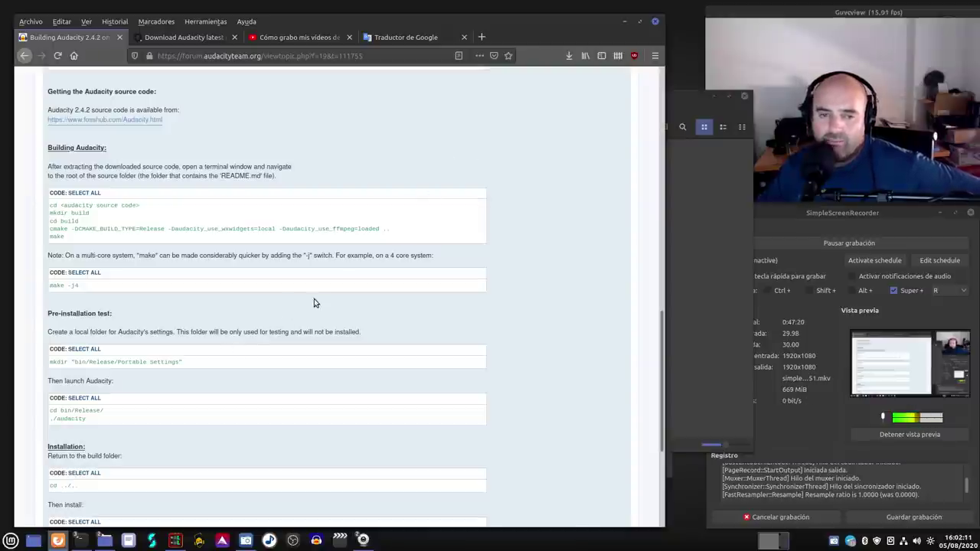
click(623, 22)
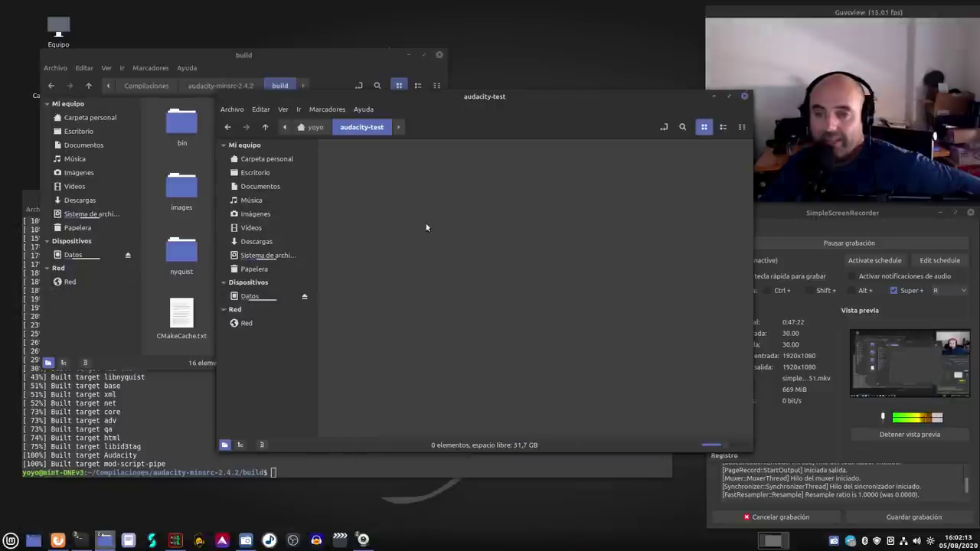
right_click(417, 231)
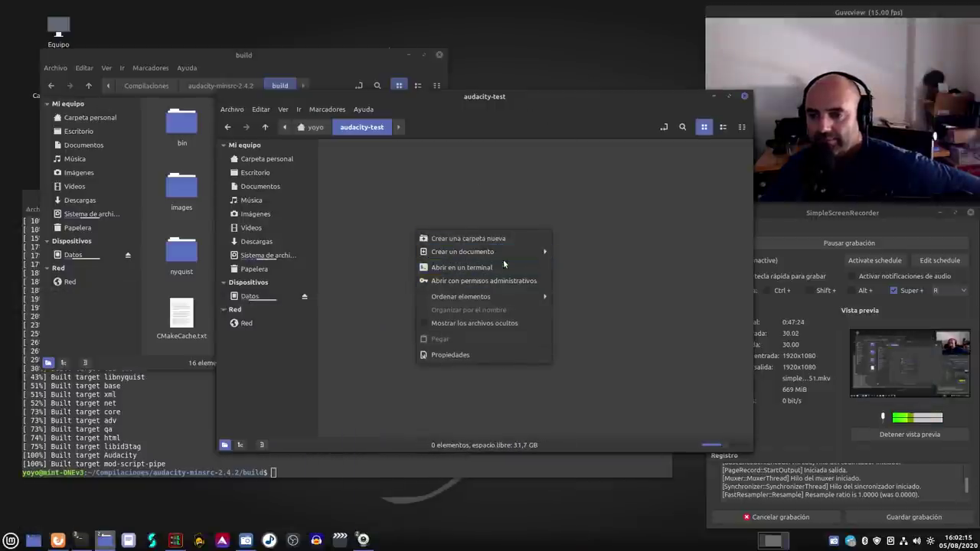
click(467, 267)
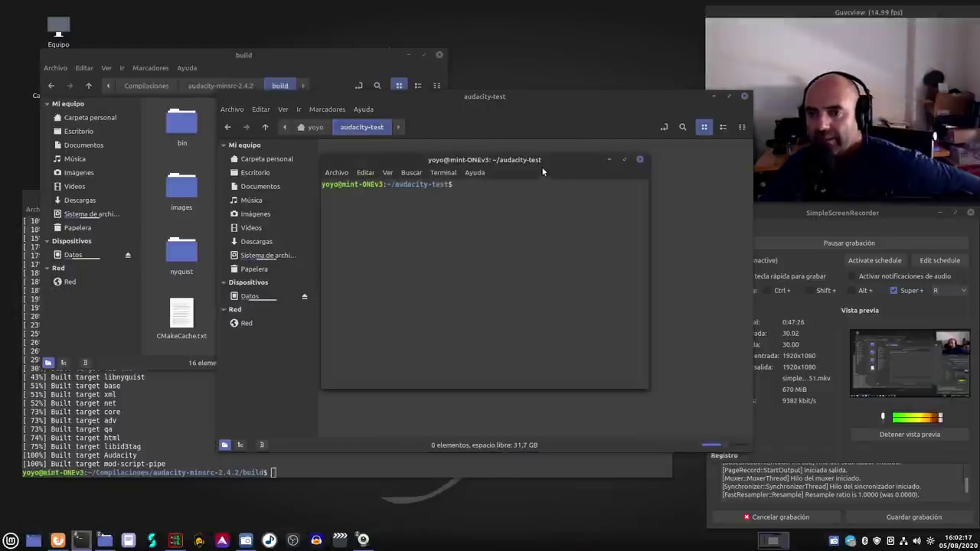
drag(542, 165, 330, 50)
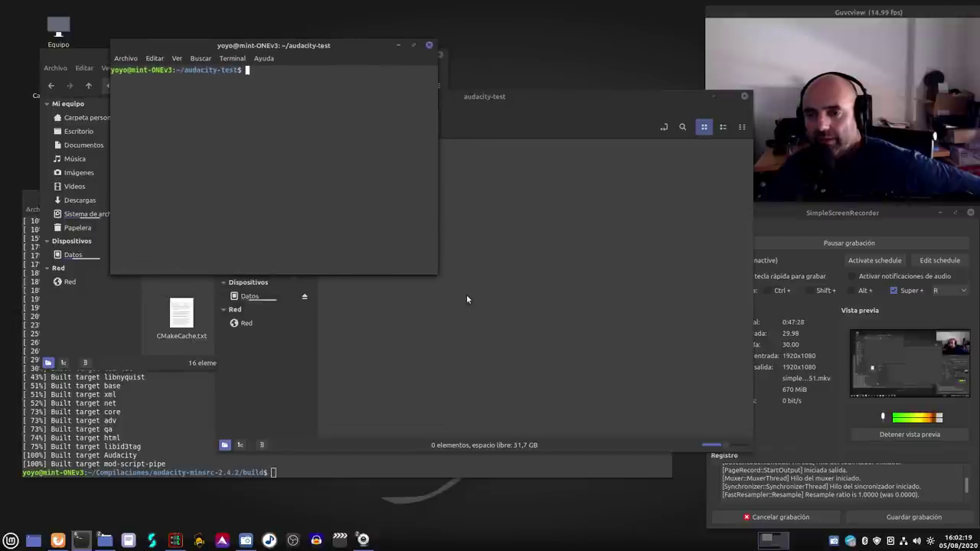
drag(581, 106, 466, 169)
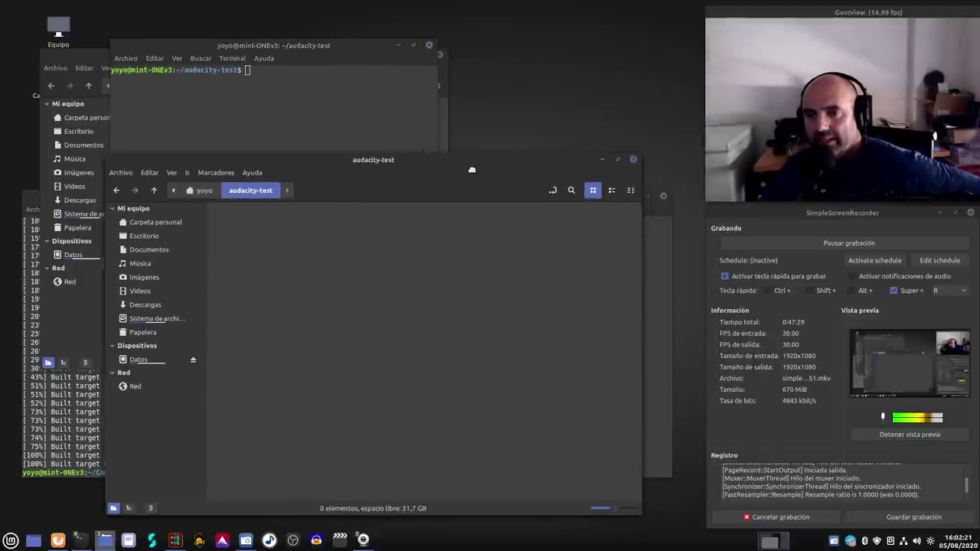
click(339, 55)
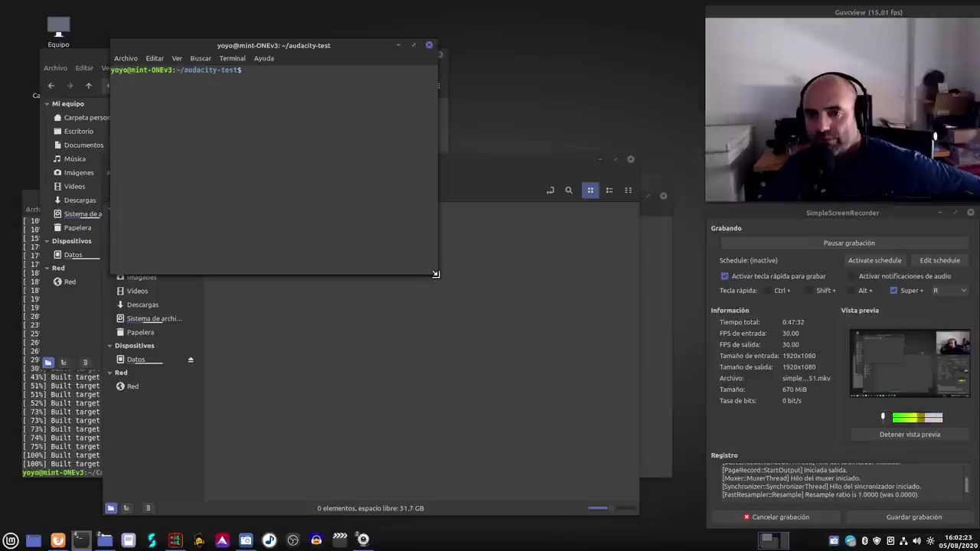
drag(437, 273, 677, 376)
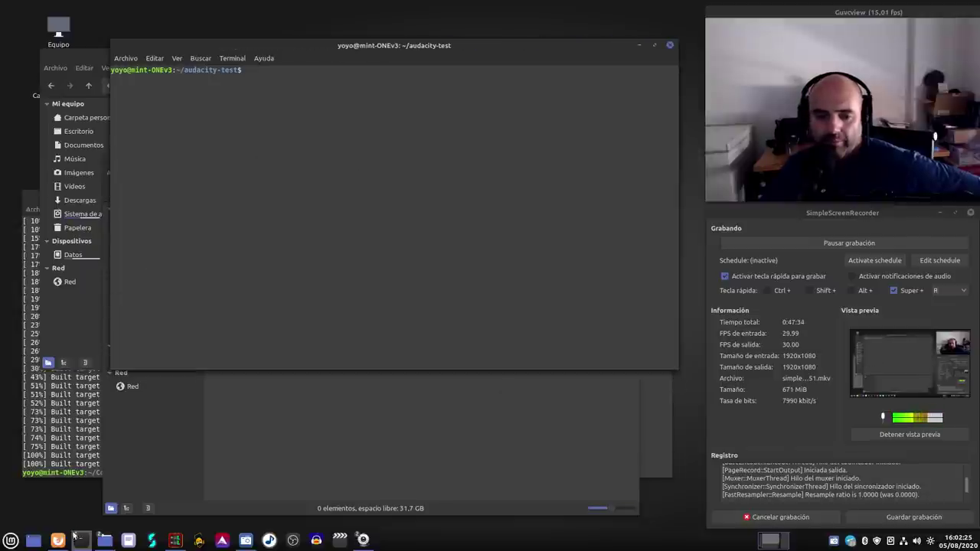
Step: Try to run the forum's command mkdir "bin/Release/Portable Settings" in the audacity-test terminal
click(57, 541)
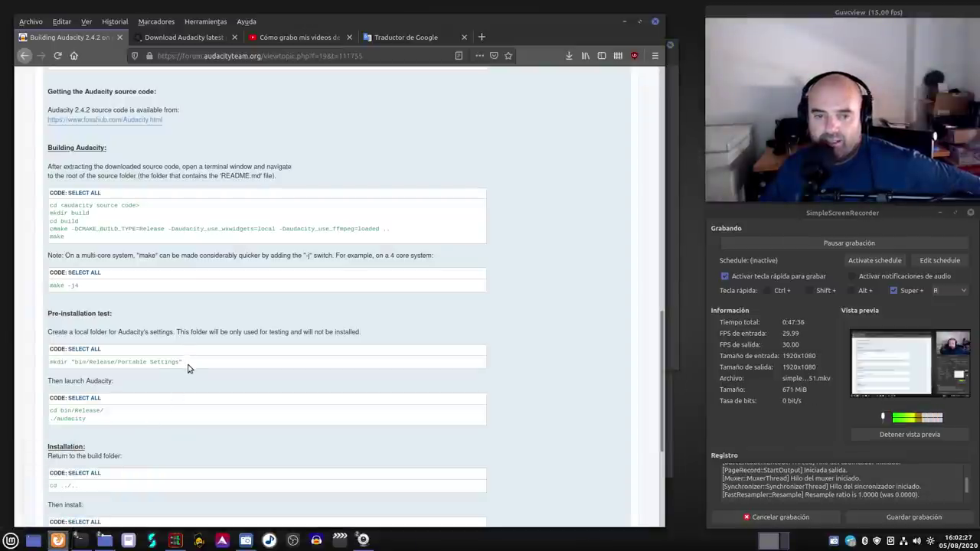
drag(184, 364, 51, 368)
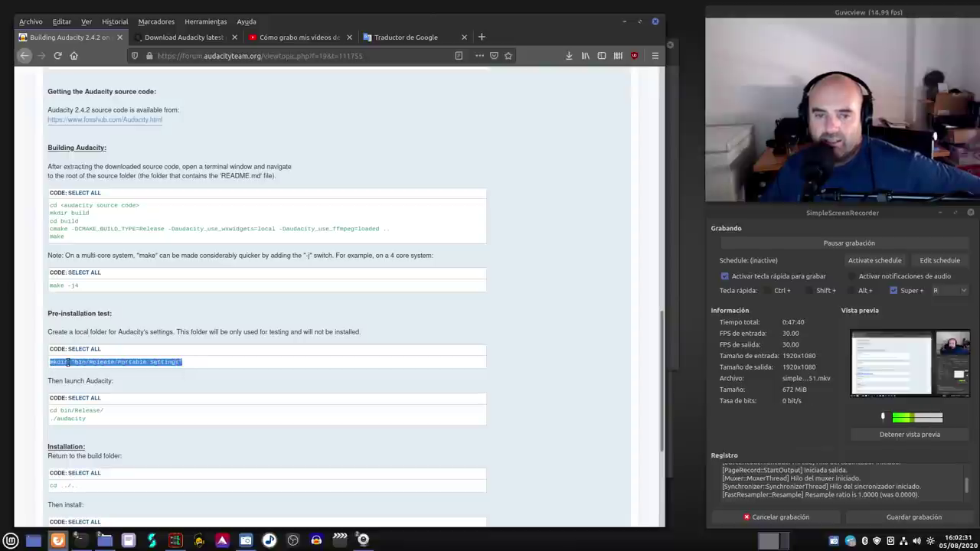
right_click(68, 364)
click(109, 368)
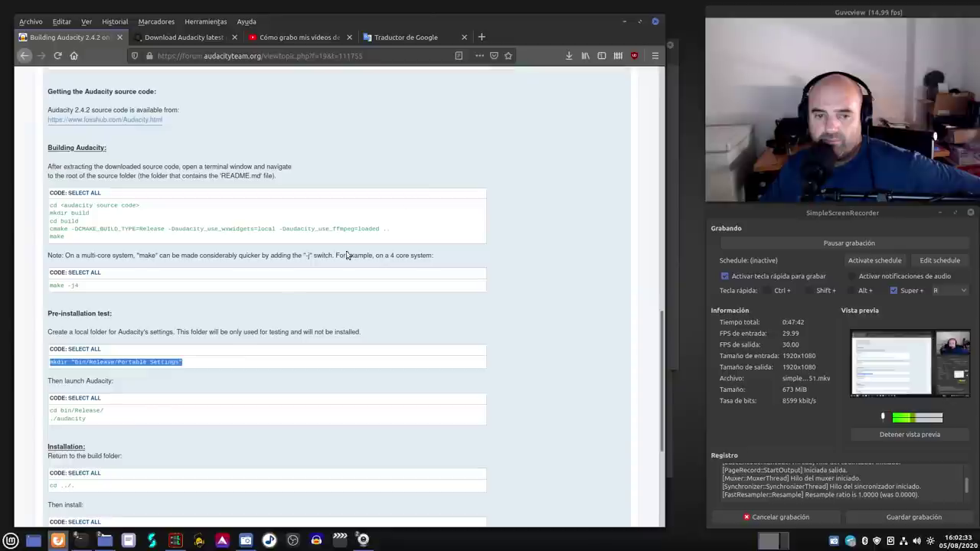
key(ctrl+alt+Right)
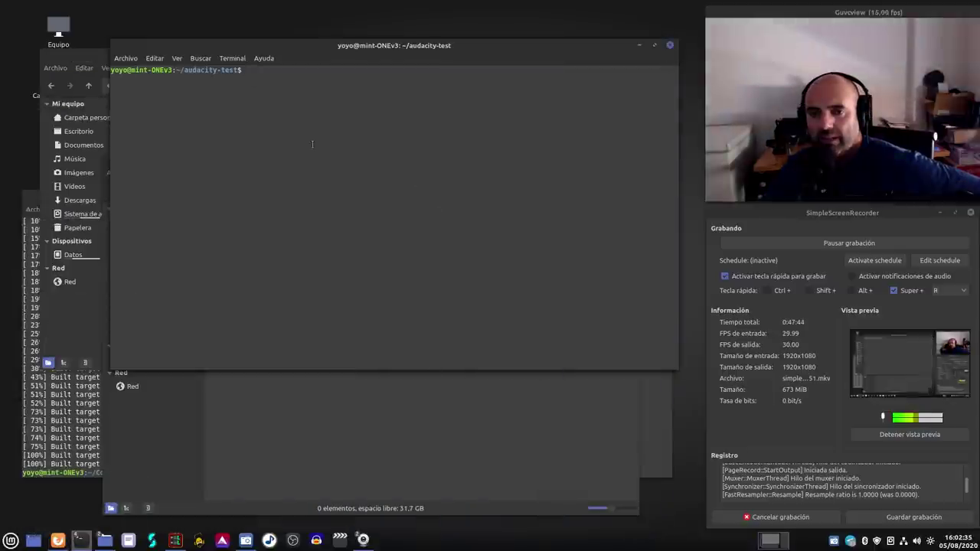
right_click(311, 136)
click(339, 202)
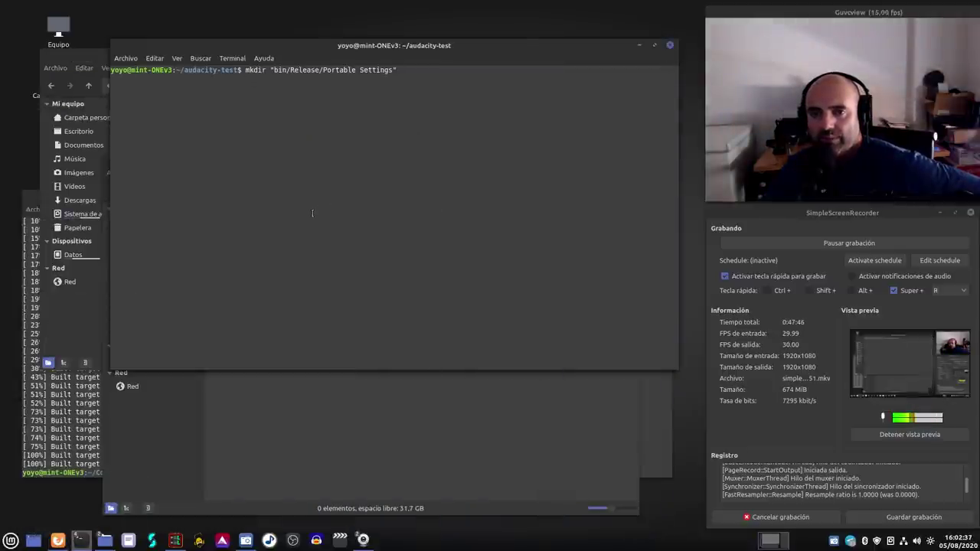
key(Return)
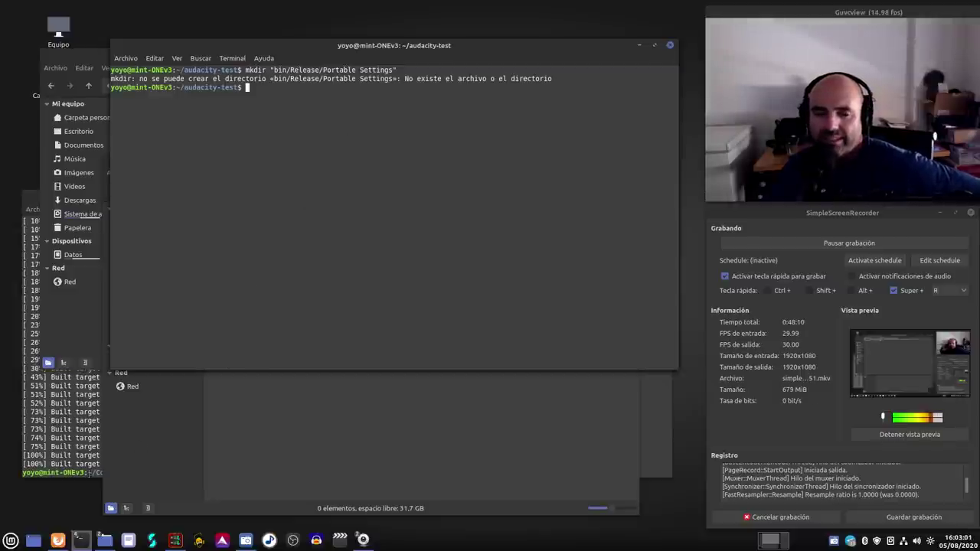
Step: Reread the pre-installation test instructions on the forum page and their Spanish translation in Google Translate
click(57, 540)
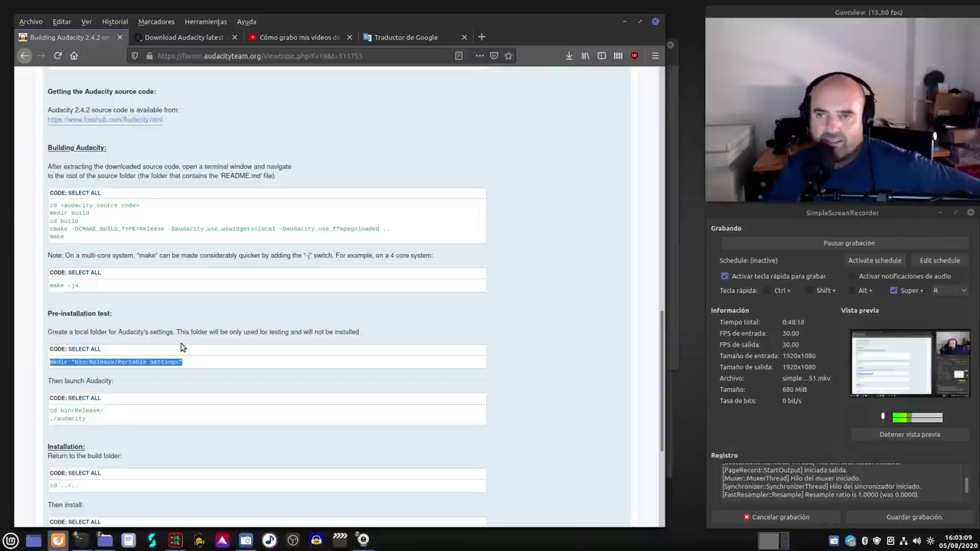
key(ctrl+Page_Up)
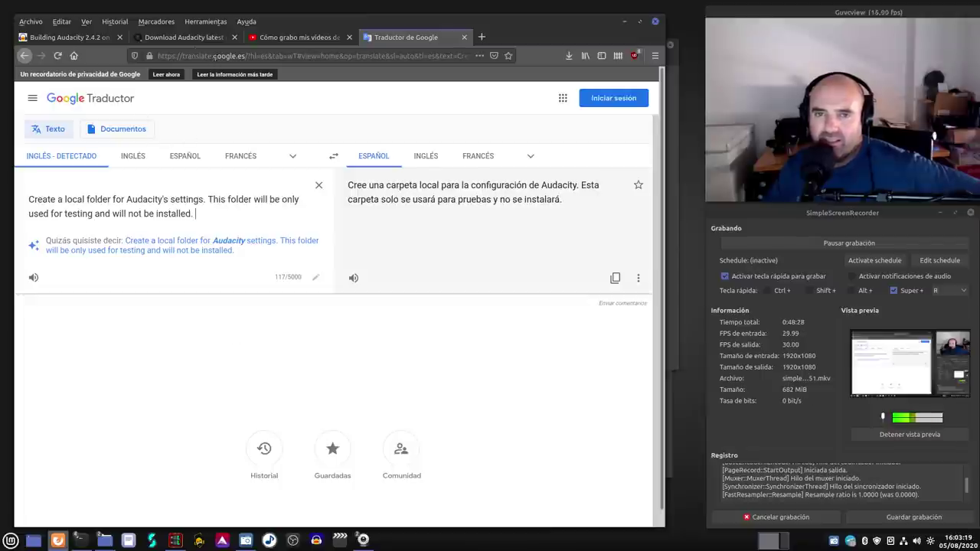
click(72, 38)
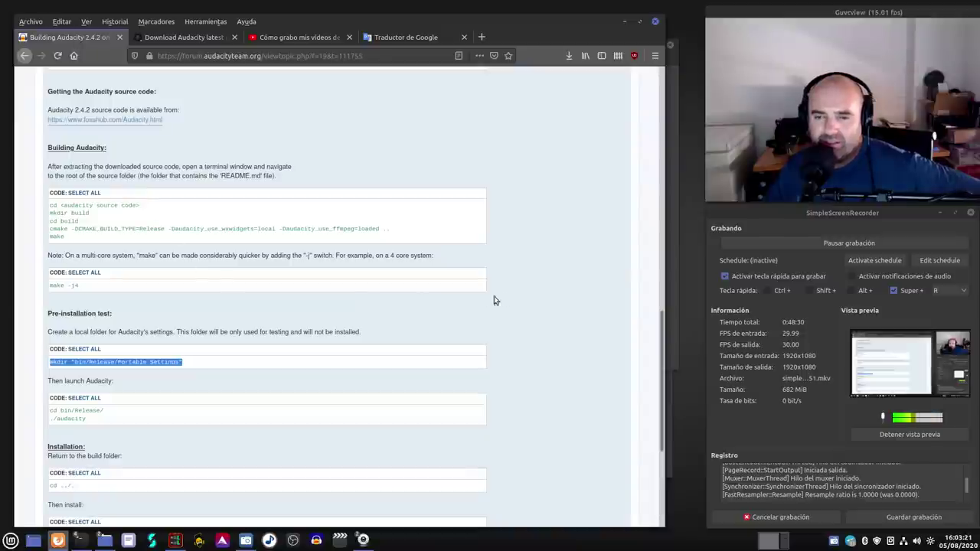
click(523, 297)
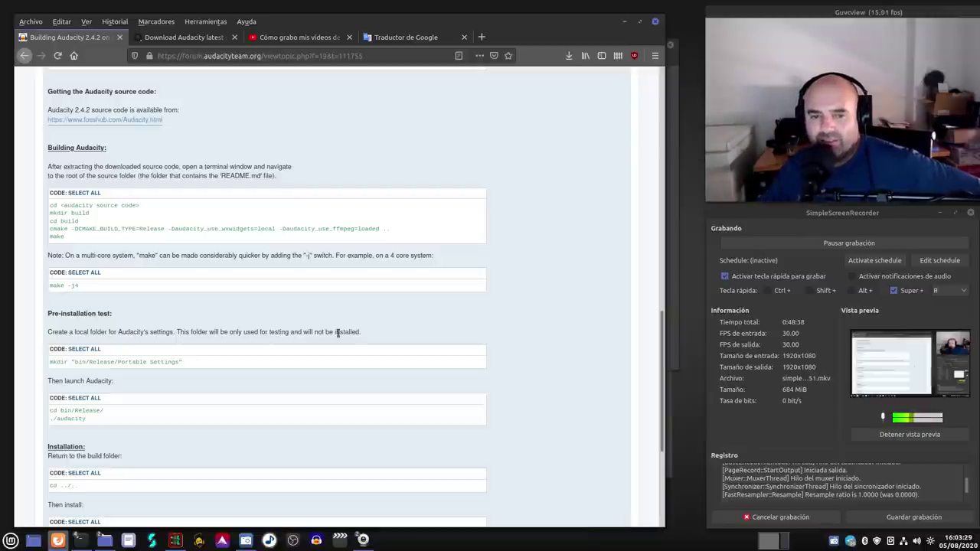
Step: Copy the forum's mkdir "bin/Release/Portable Settings" command again and close the audacity-test terminal and folder windows
drag(199, 364, 49, 361)
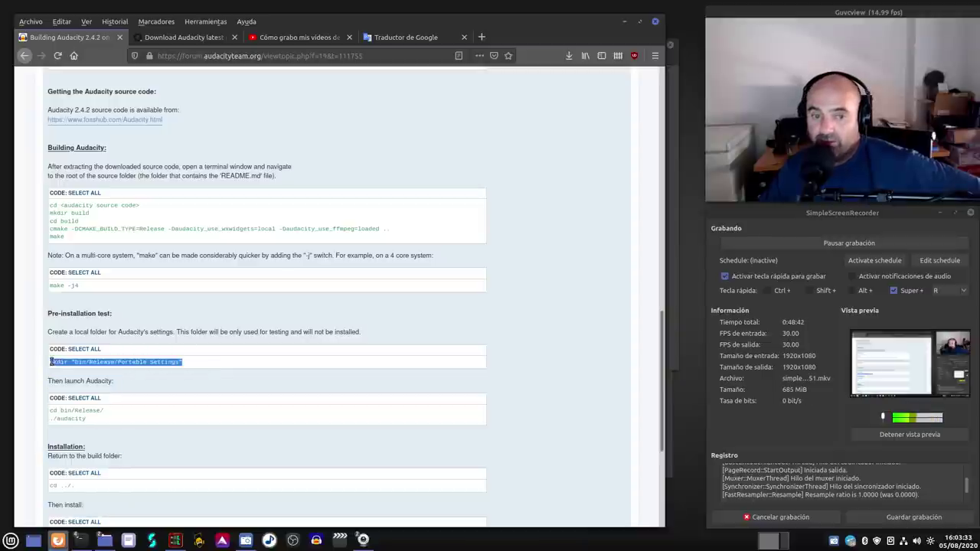
right_click(72, 362)
click(96, 371)
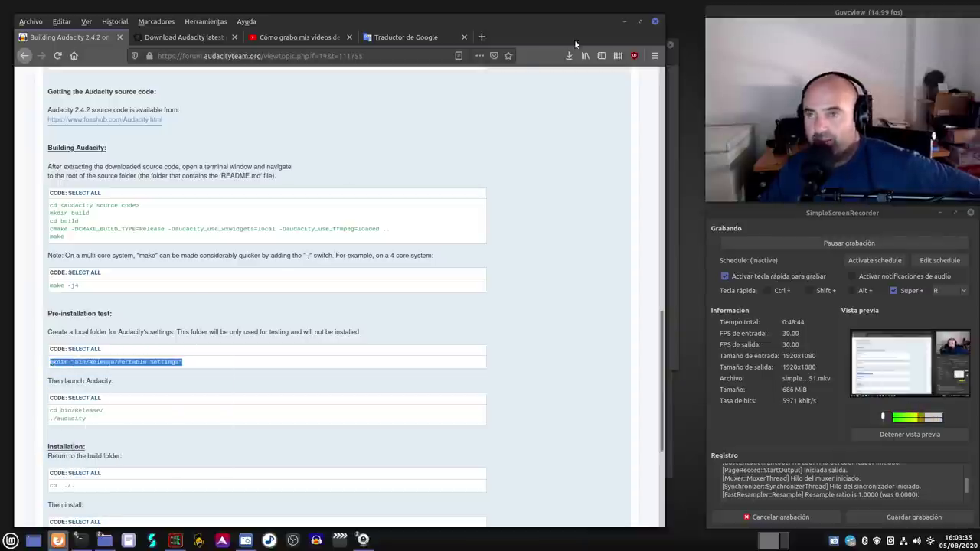
key(alt+Tab)
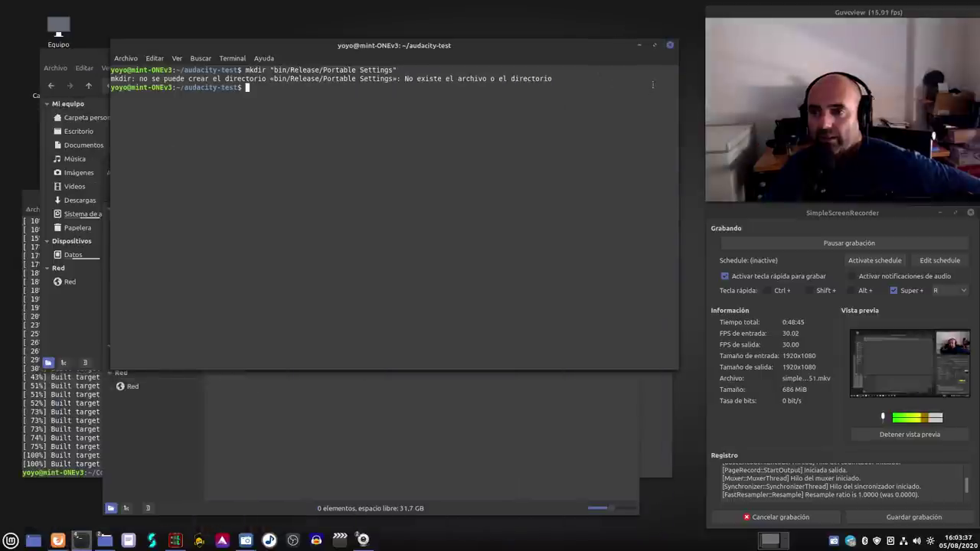
click(668, 46)
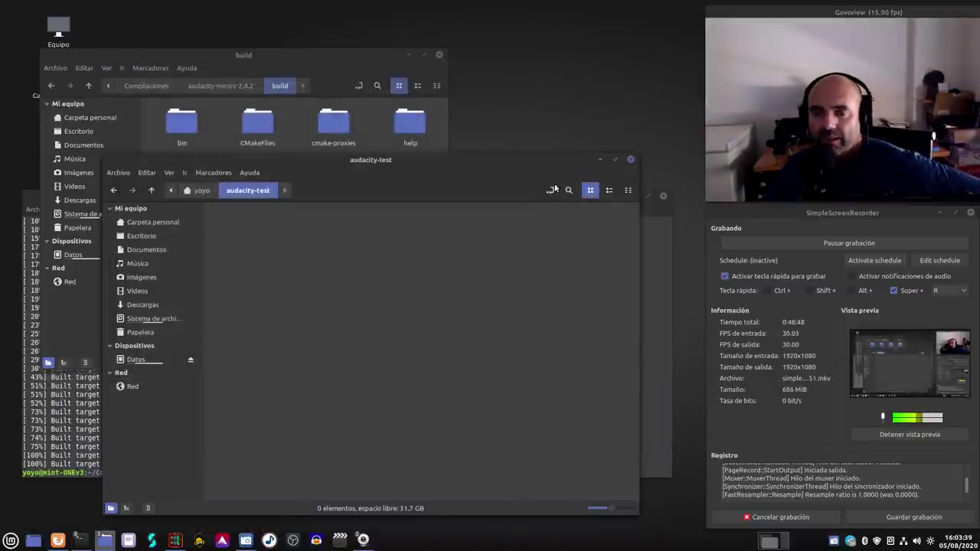
click(630, 160)
Step: Paste and run mkdir "bin/Release/Portable Settings" in the terminal that is in the audacity-minsrc-2.4.2/build folder
click(332, 389)
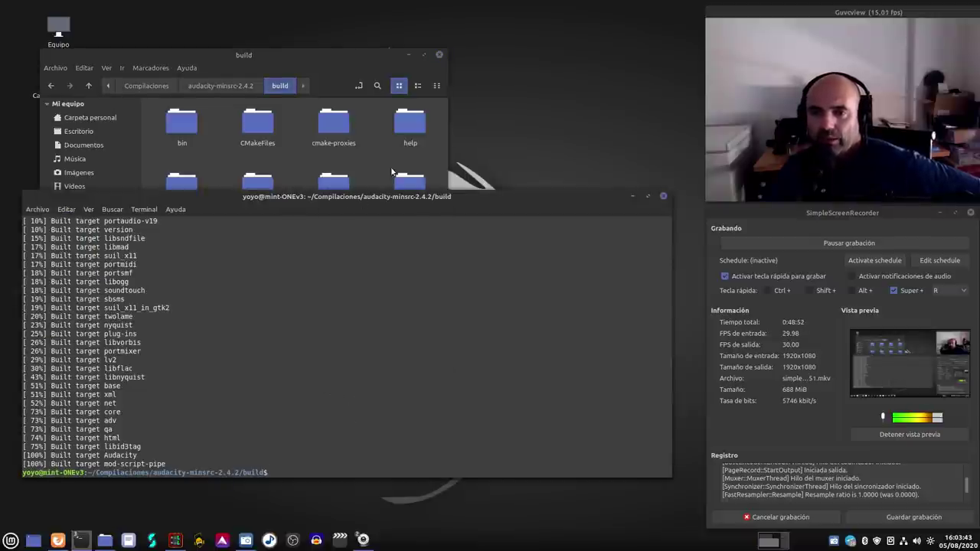
click(337, 63)
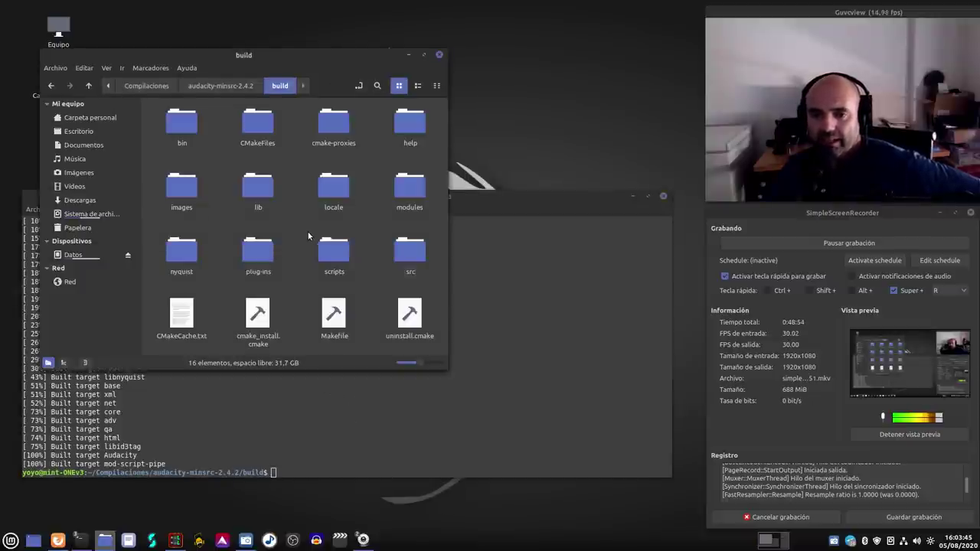
click(371, 444)
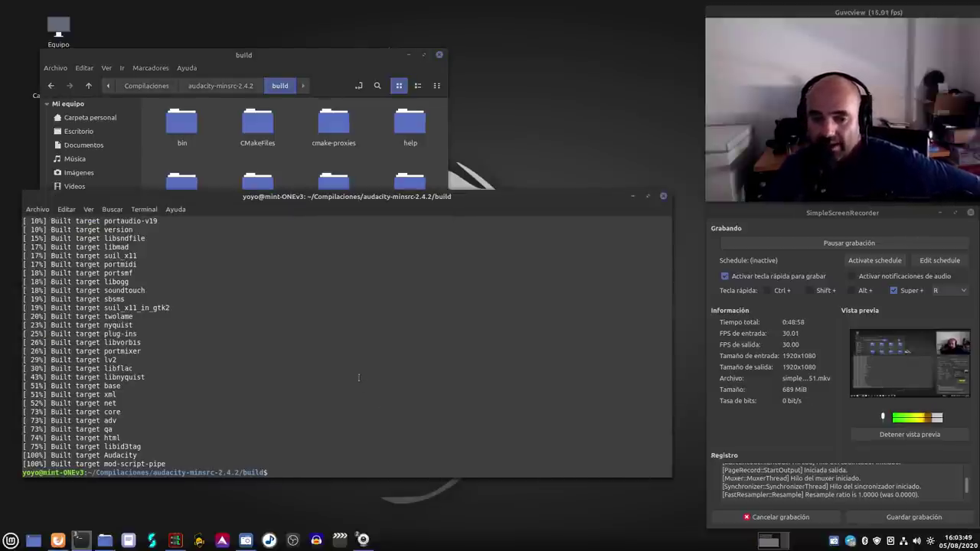
right_click(357, 375)
click(386, 441)
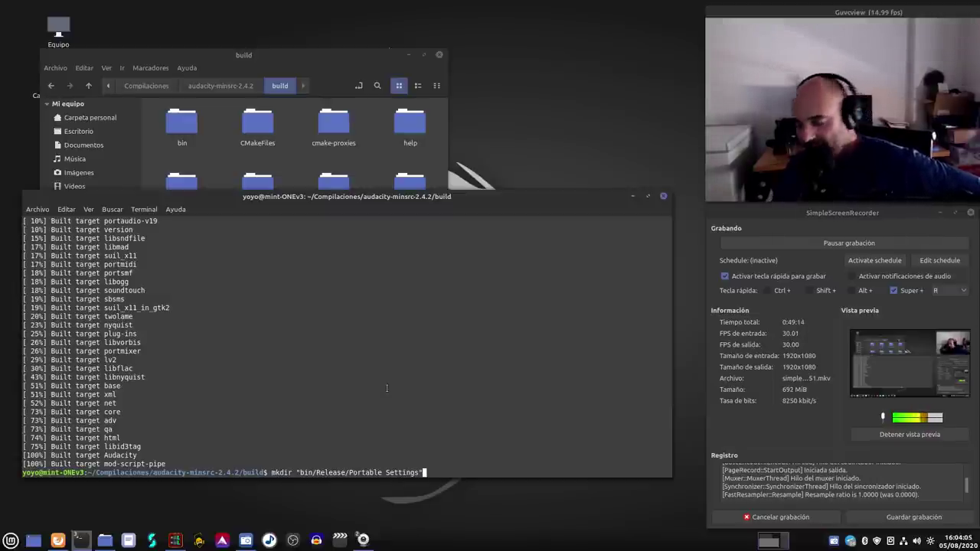
key(Return)
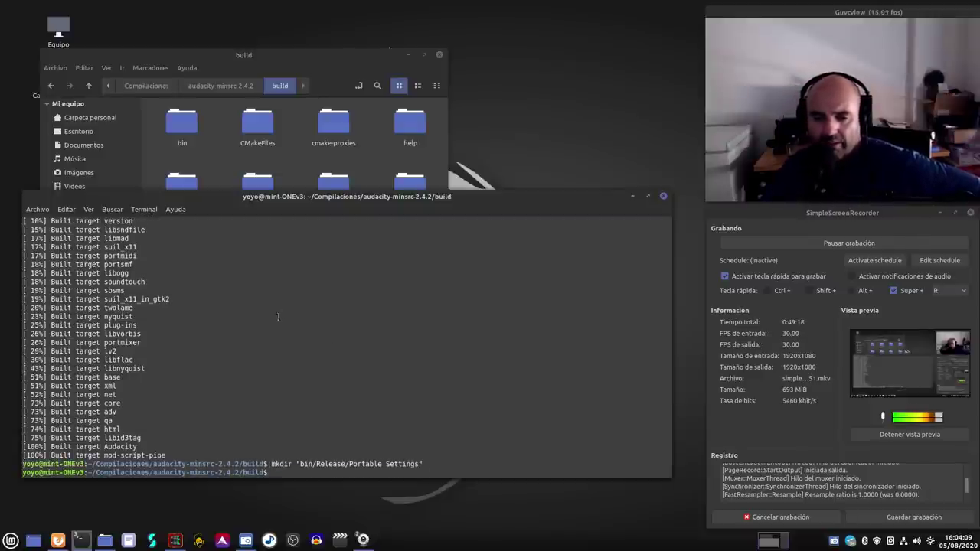
Step: Check the new folder by opening bin, Release and Portable Settings from the build folder in the file manager
click(366, 162)
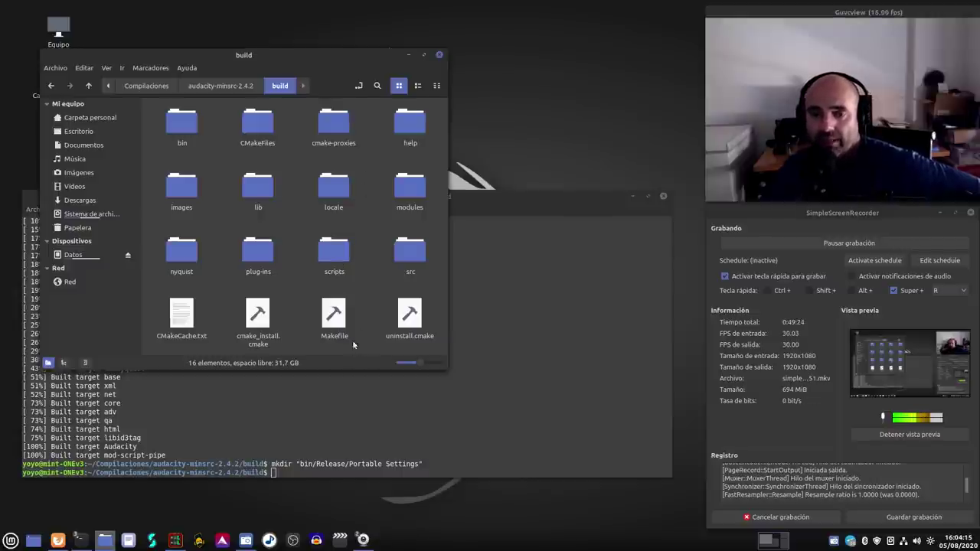
double_click(186, 131)
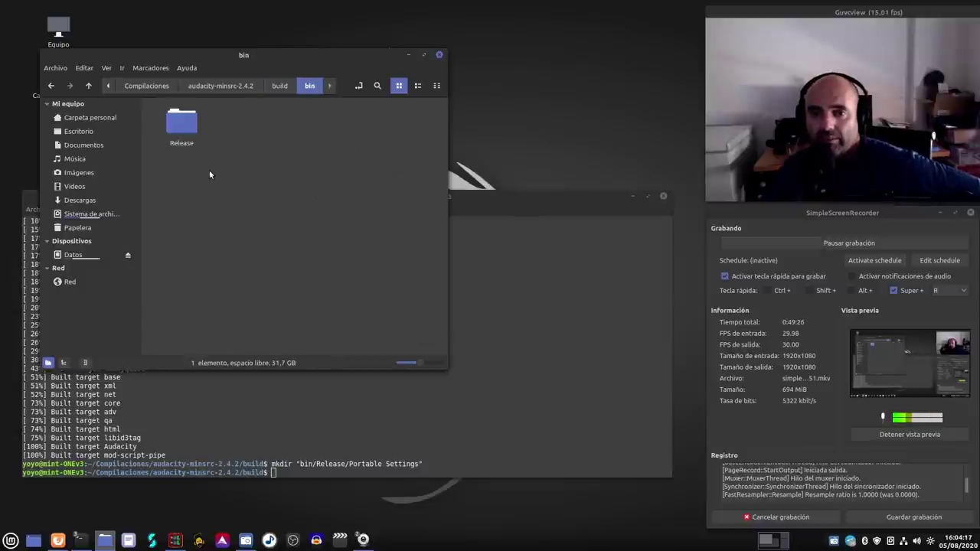
double_click(184, 127)
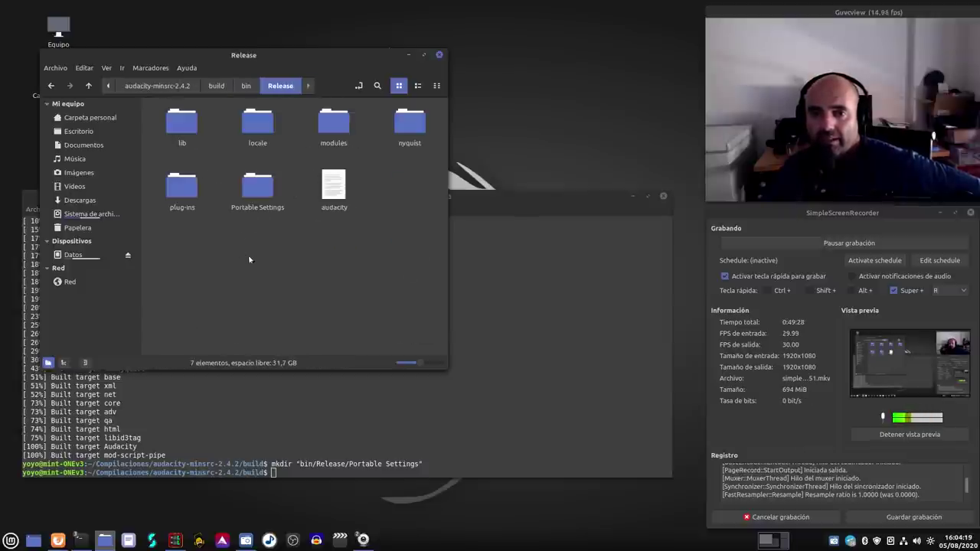
double_click(258, 191)
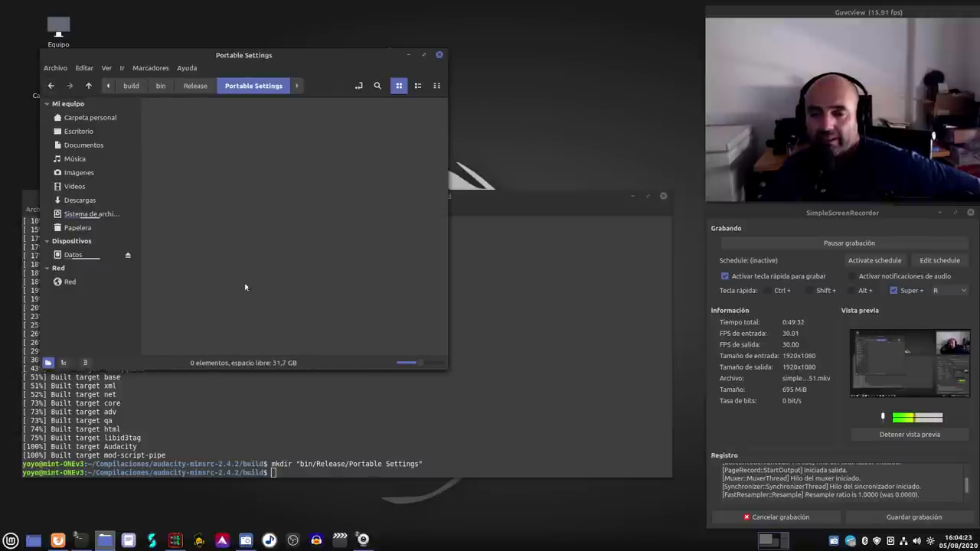
Step: Check the forum guide, go back to the Release folder, and return to the guide's commands for launching Audacity
click(57, 539)
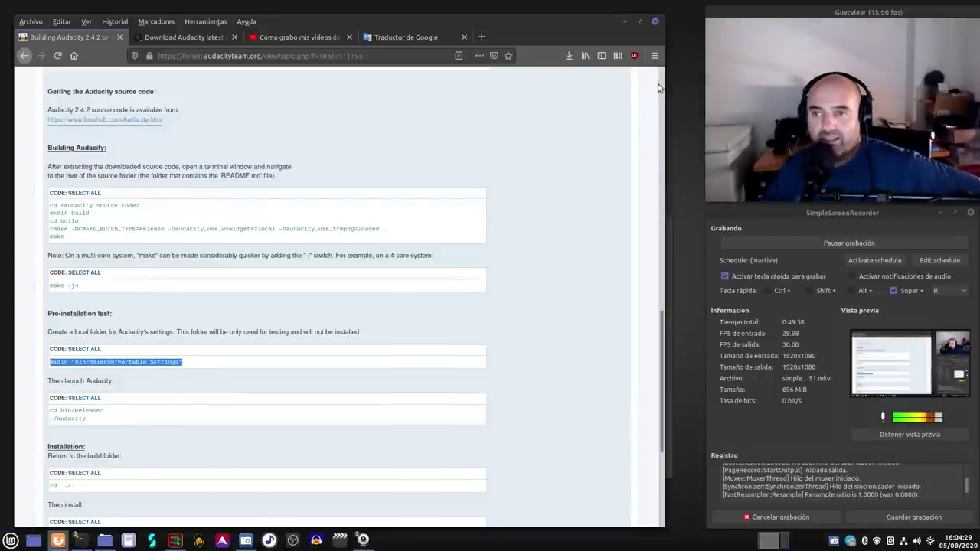
click(624, 23)
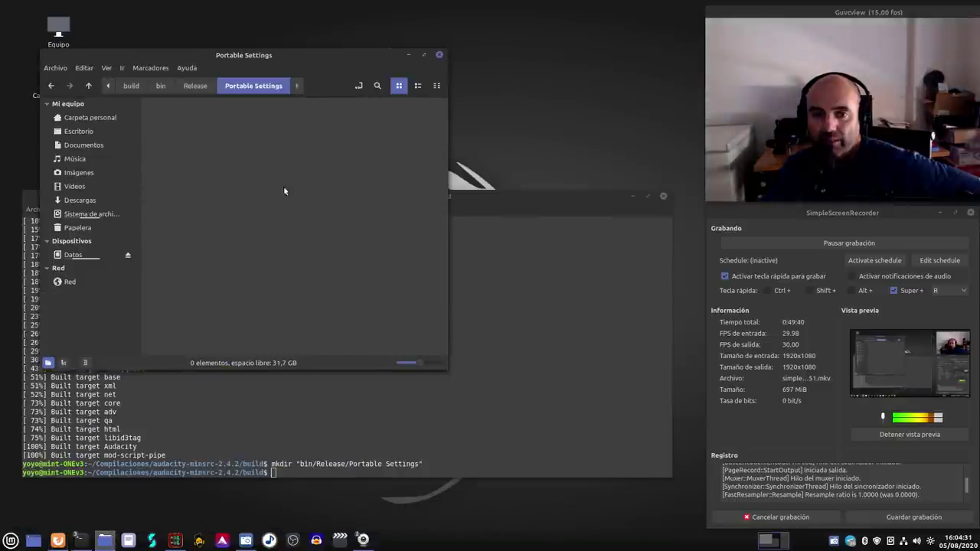
click(197, 86)
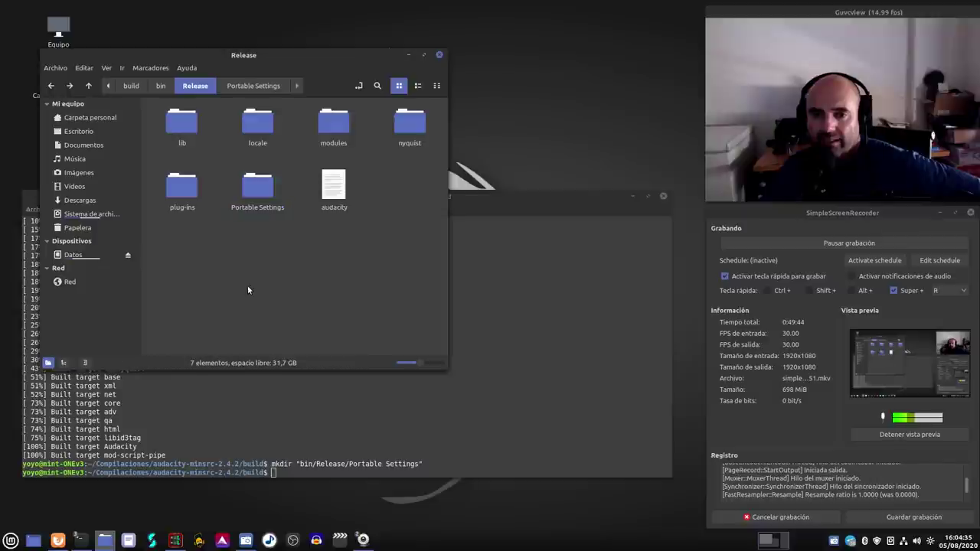
click(58, 540)
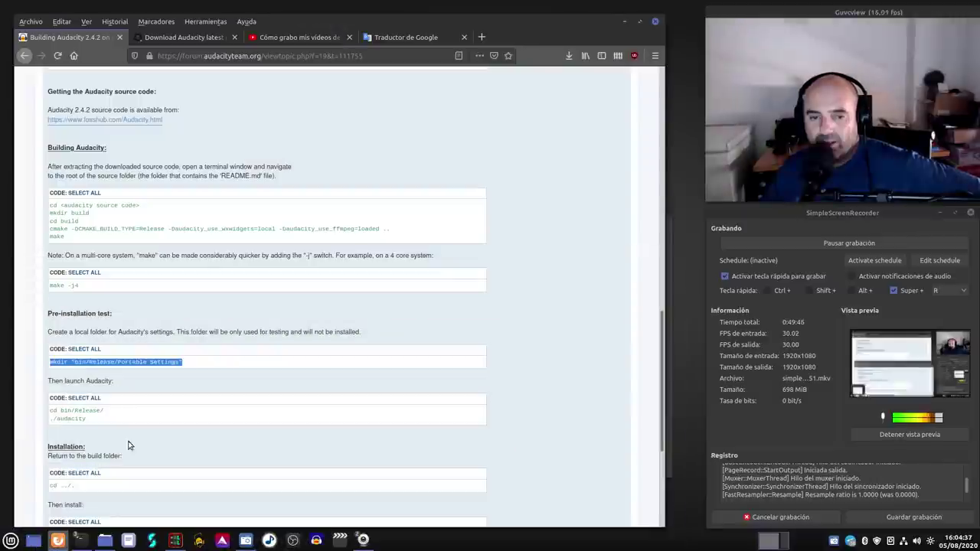
Step: Copy the guide's cd bin/Release/ command and run it in the terminal that is in the build folder
drag(111, 414, 50, 411)
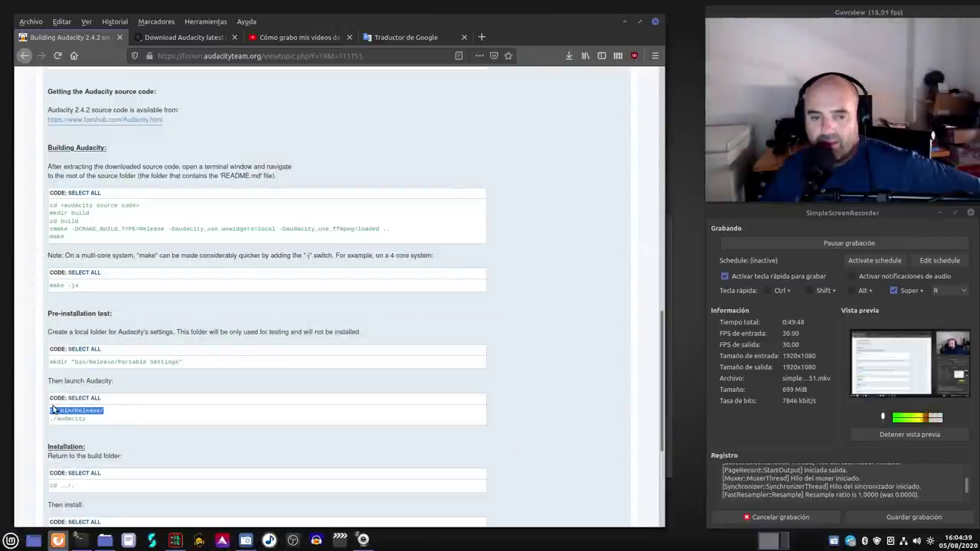
right_click(66, 413)
click(89, 418)
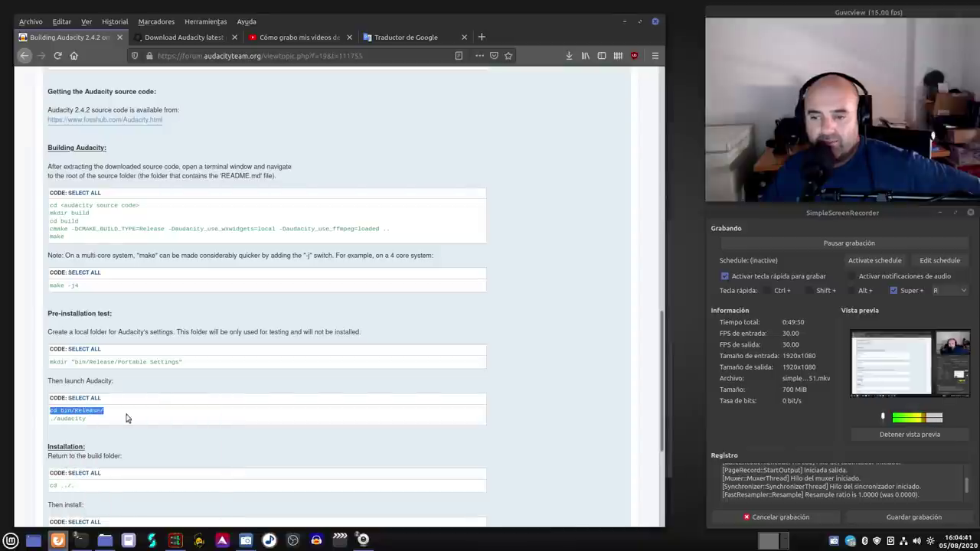
click(623, 23)
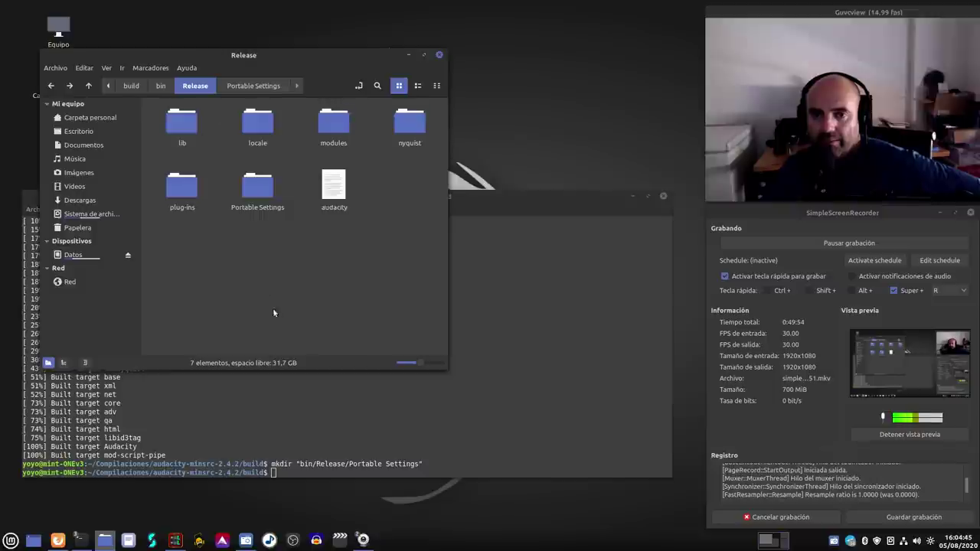
click(505, 447)
right_click(505, 444)
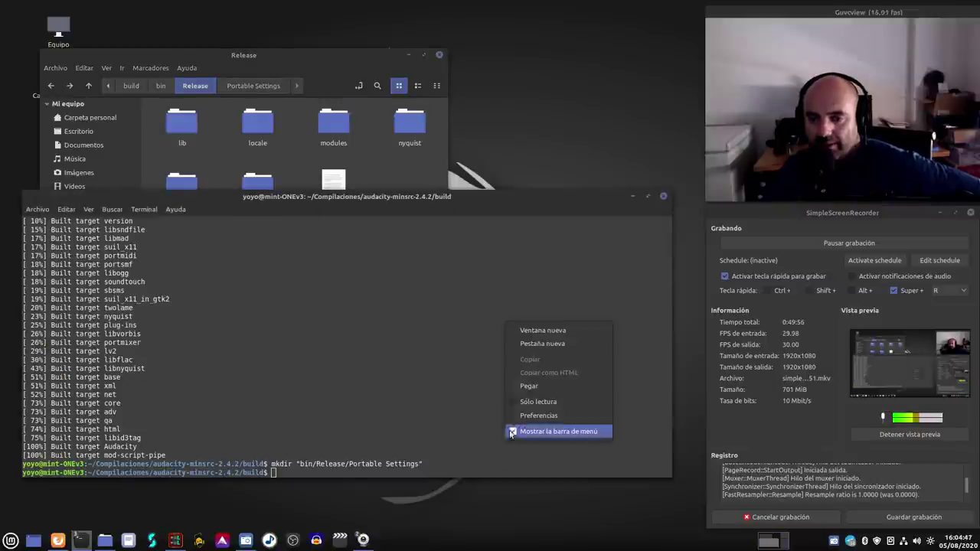
click(538, 386)
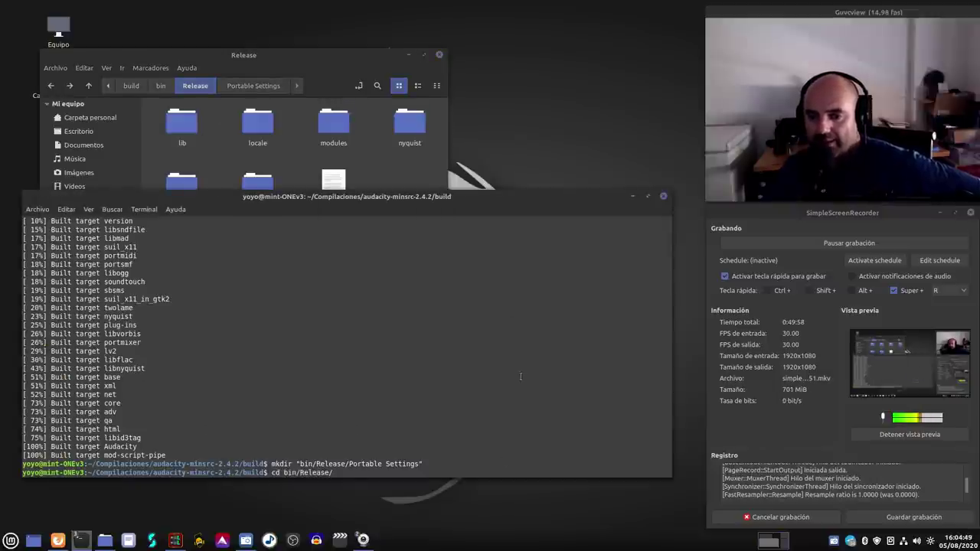
key(Return)
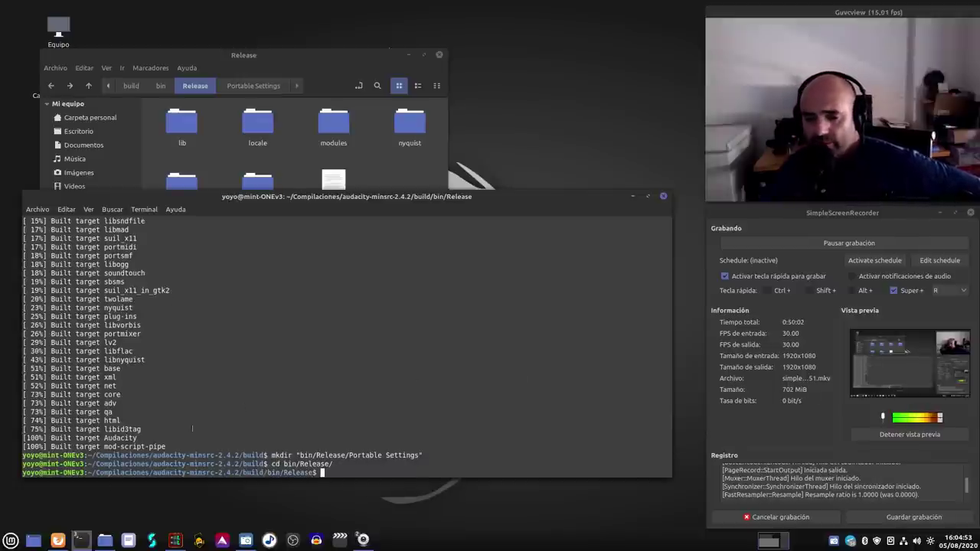
Step: Copy the guide's ./audacity command and run it in the terminal to launch the compiled Audacity
click(57, 540)
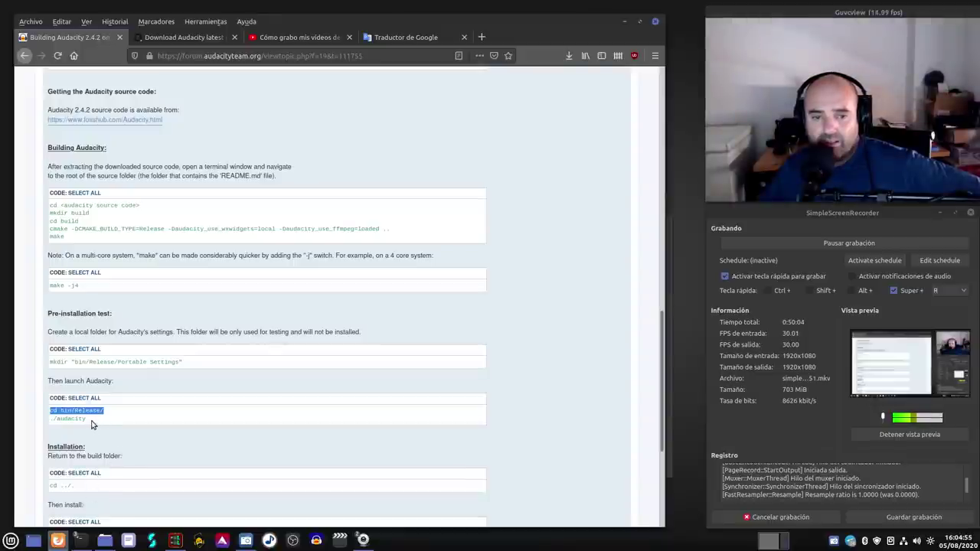
drag(90, 420, 52, 420)
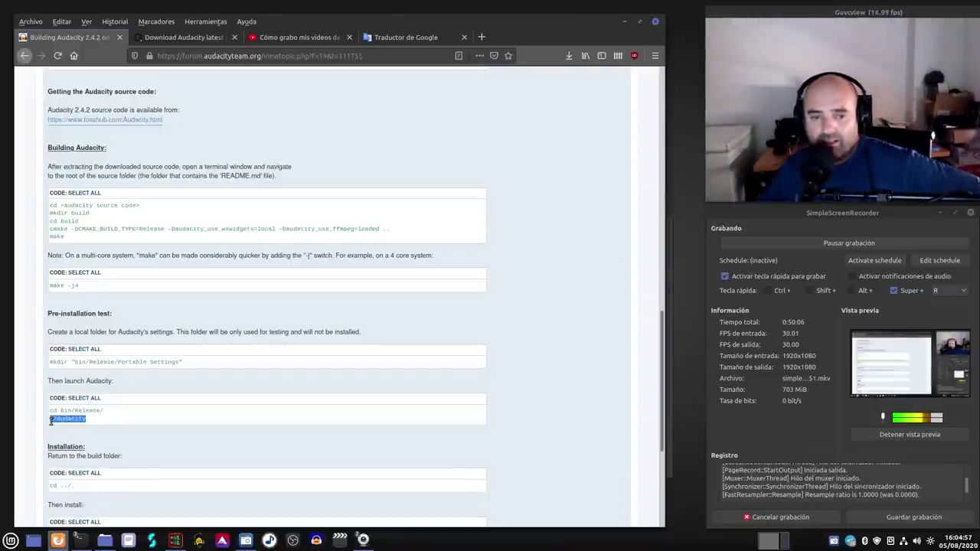
right_click(56, 420)
click(80, 435)
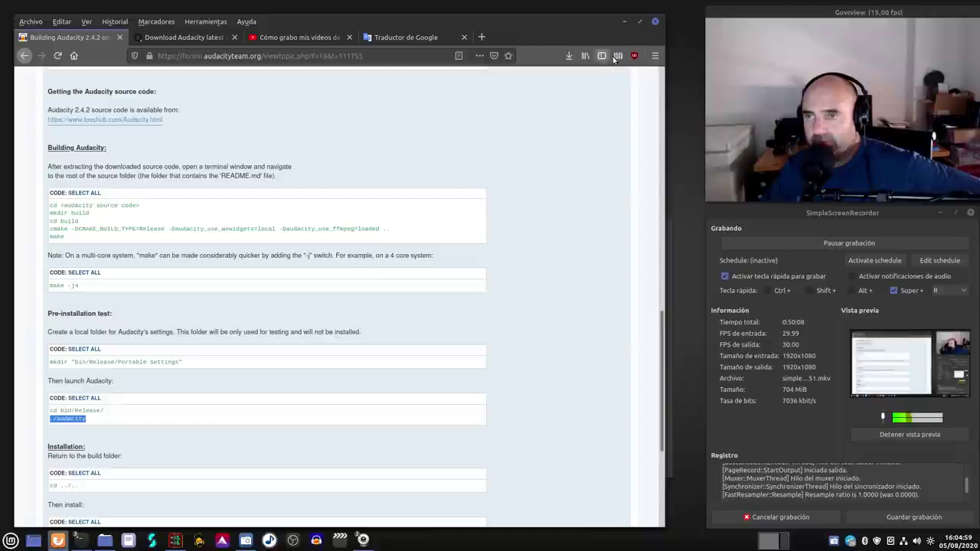
click(625, 24)
right_click(453, 414)
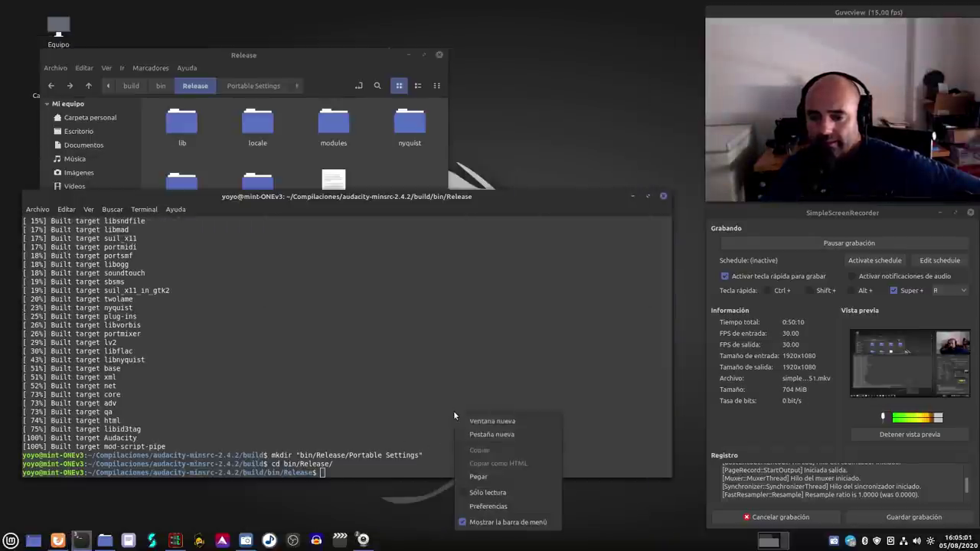
click(488, 477)
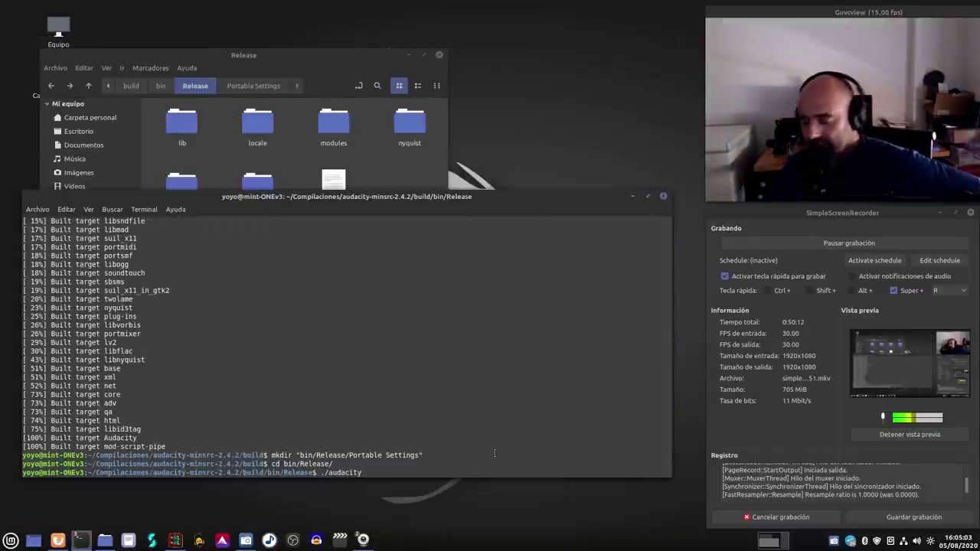
key(Return)
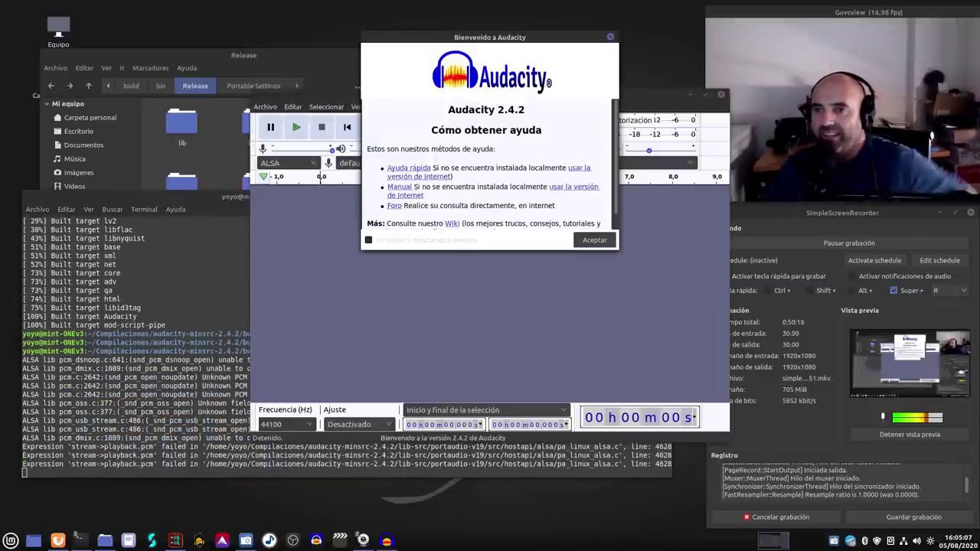
Step: Move and widen the Audacity welcome dialog to read it, and dismiss it
drag(523, 42, 239, 37)
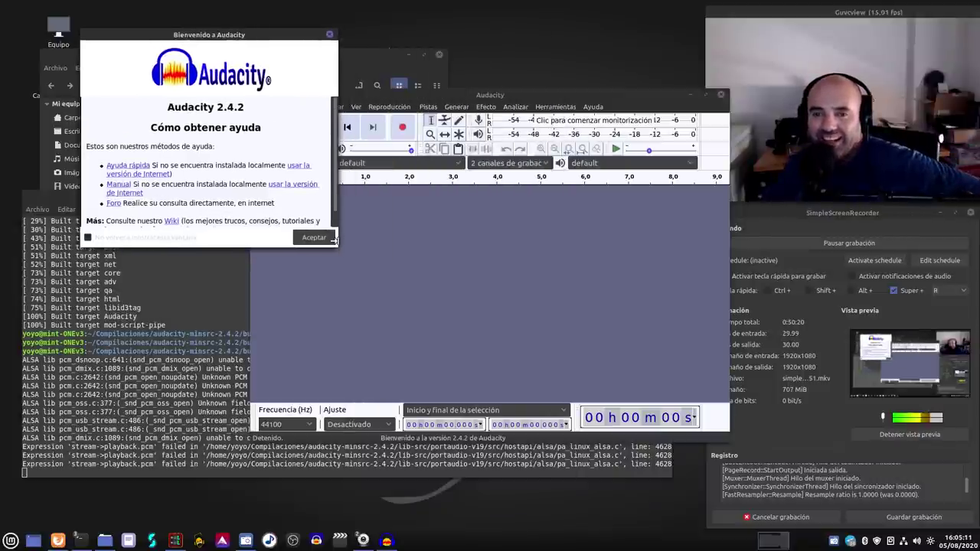
drag(334, 246, 557, 280)
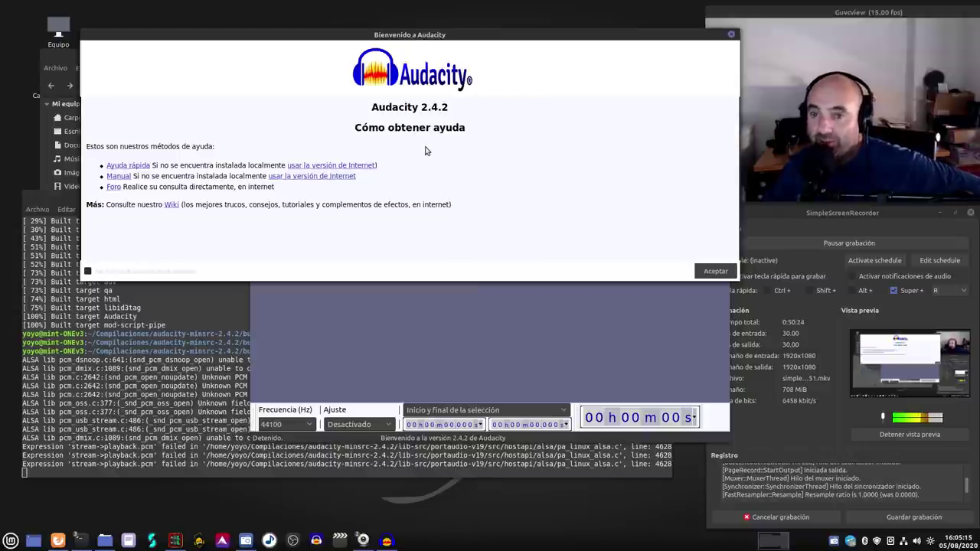
click(707, 273)
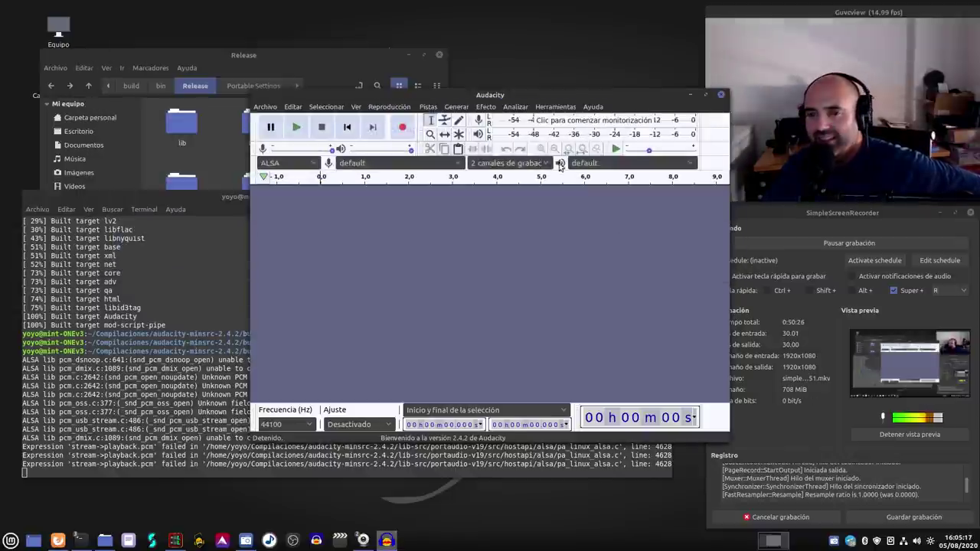
Step: Reposition and enlarge the Audacity window, and remove the old Audacity launcher from the desktop panel
drag(536, 97, 307, 39)
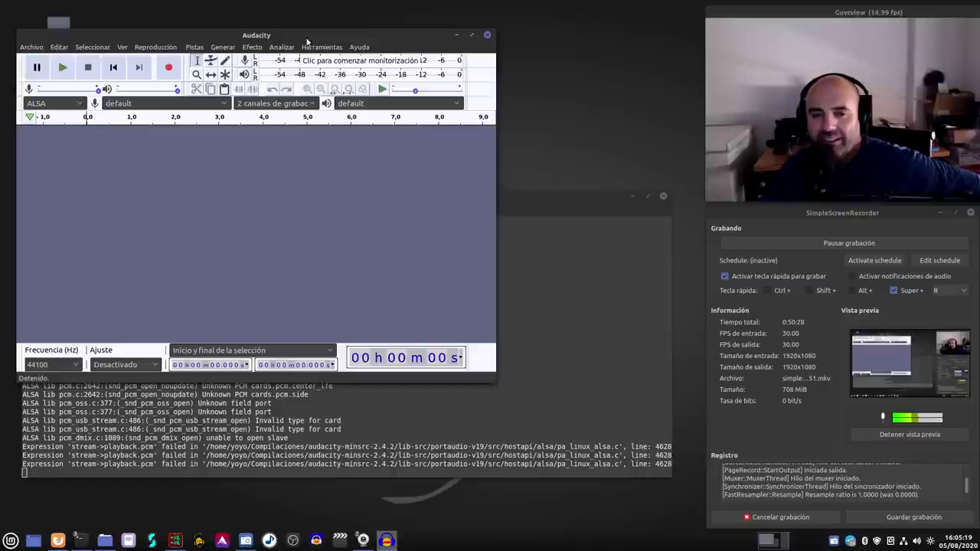
drag(495, 373, 639, 374)
right_click(316, 541)
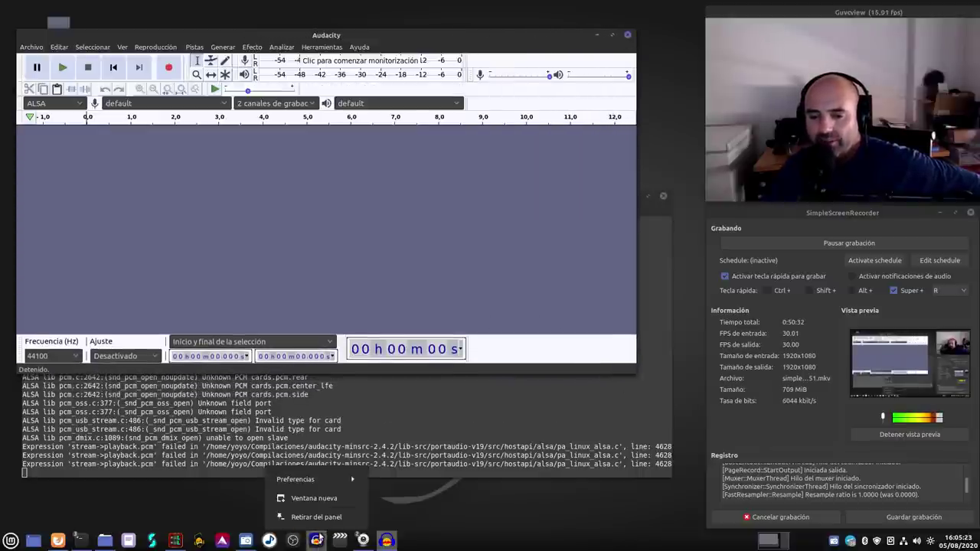
click(316, 517)
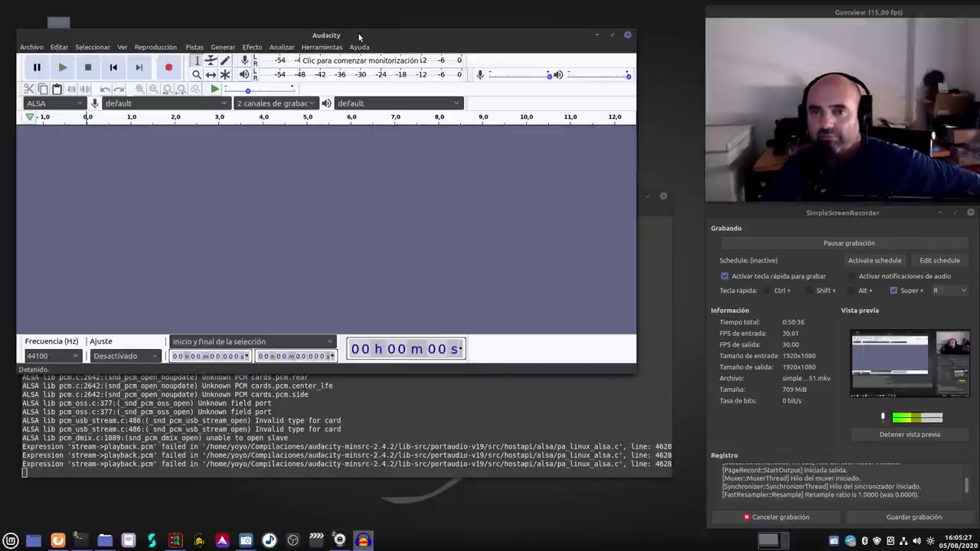
mouse_move(363, 34)
mouse_down()
mouse_move(383, 28)
mouse_move(375, 25)
mouse_up()
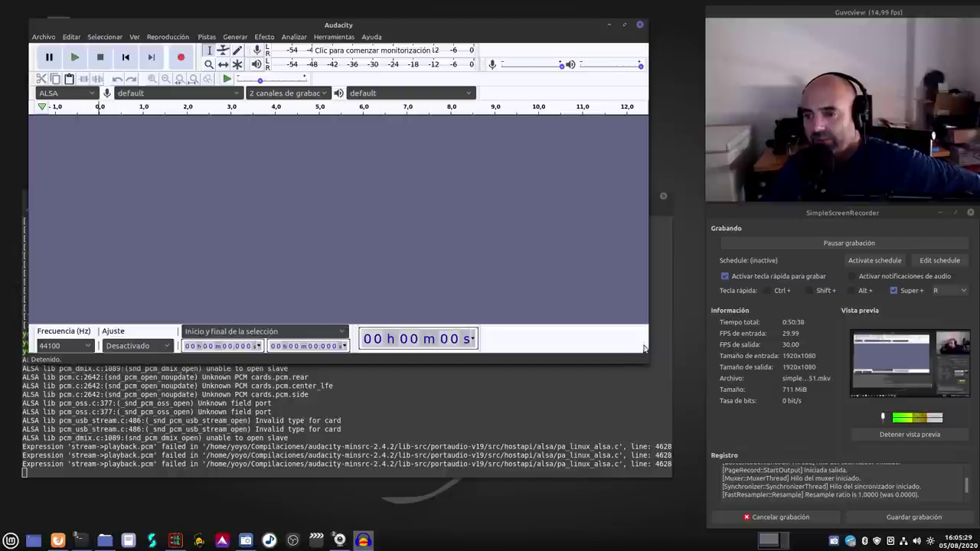
drag(643, 361, 801, 409)
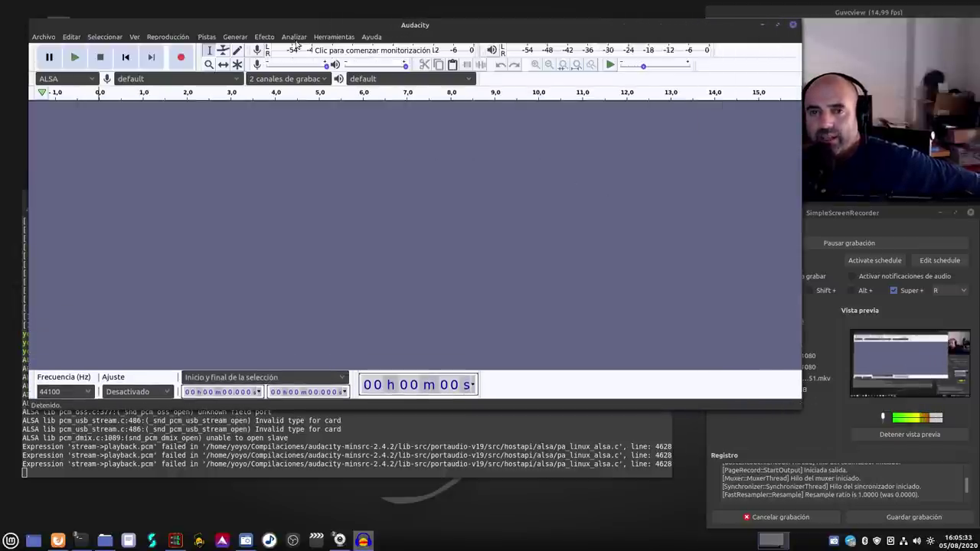
Step: View the Audacity version and credits in the Acerca de Audacity dialog and close it
click(371, 38)
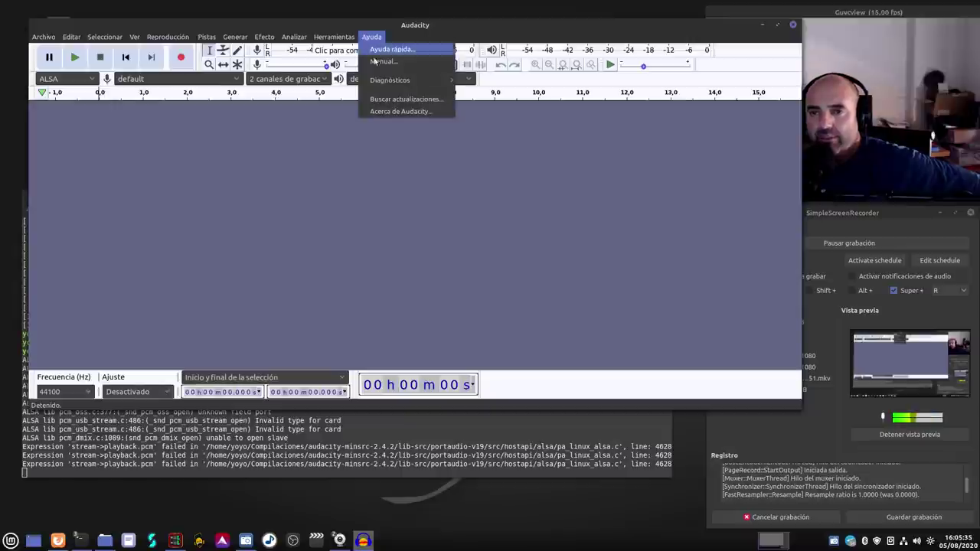
click(390, 111)
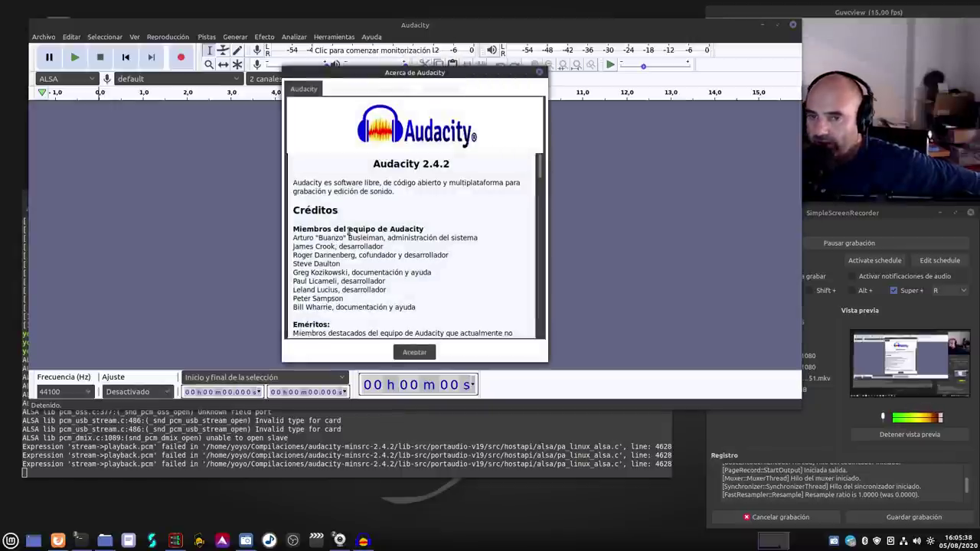
click(414, 352)
click(71, 36)
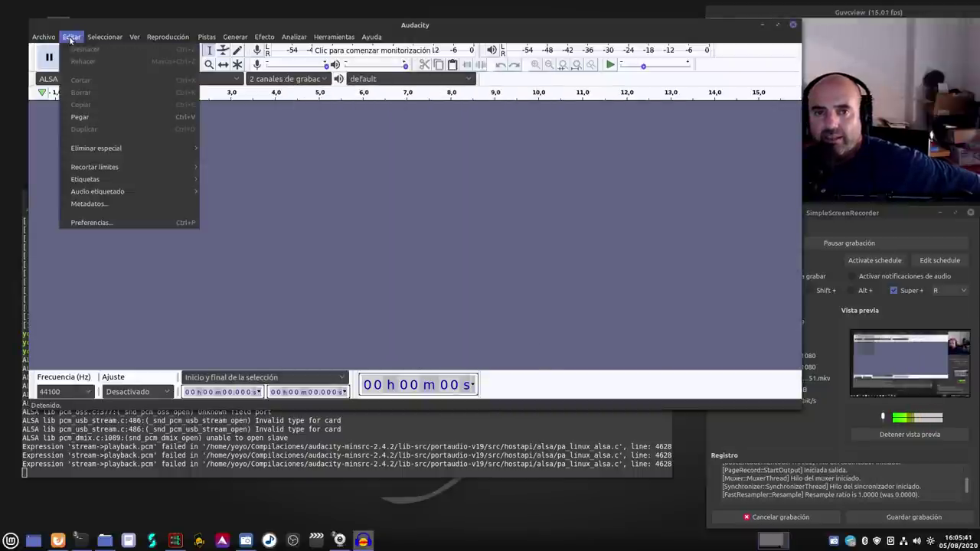
click(97, 221)
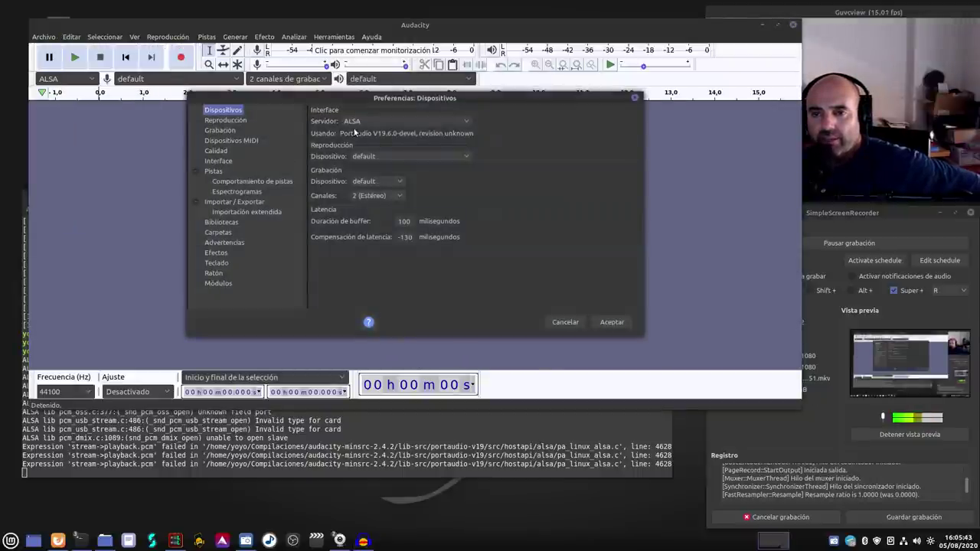
click(367, 121)
click(375, 135)
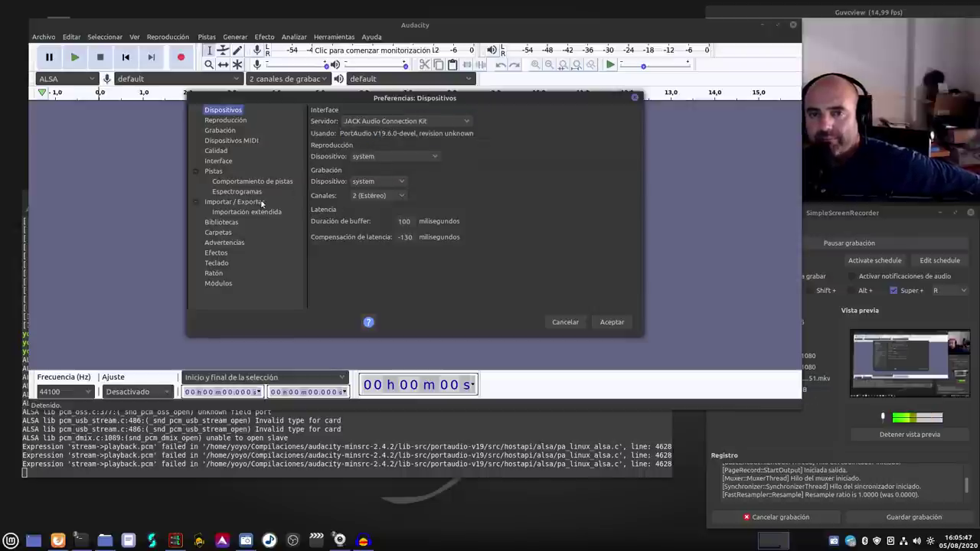
click(611, 322)
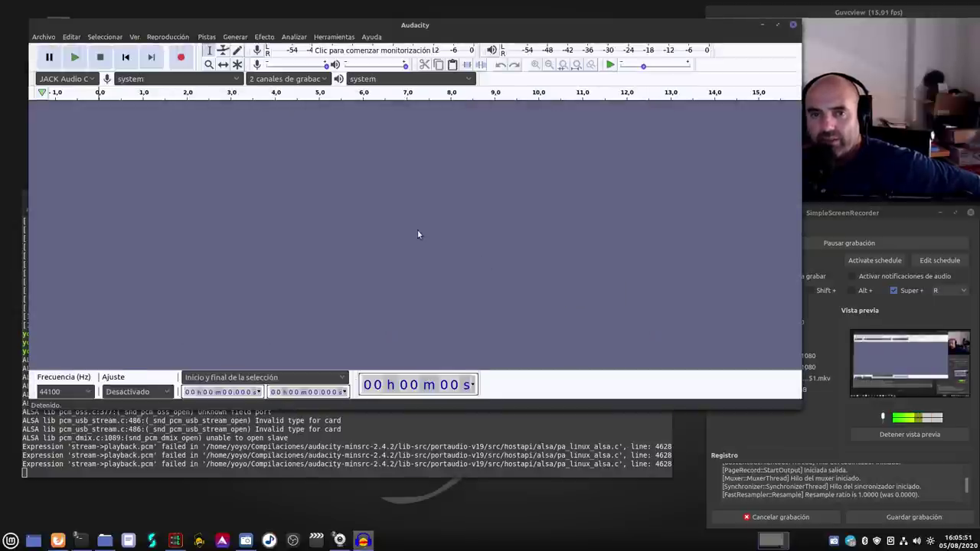
Step: Minimize Audacity and look through the system's Sonido y vídeo applications for an Audacity entry
click(762, 25)
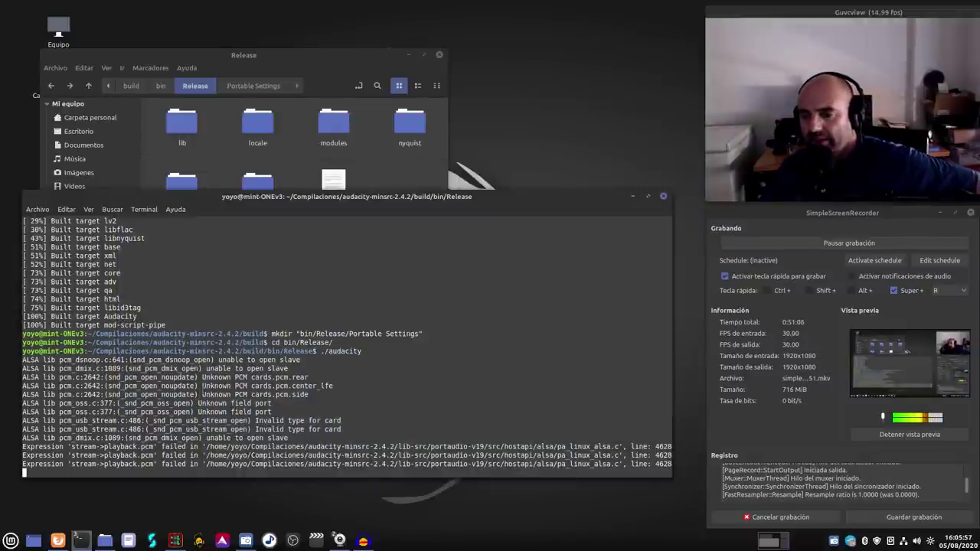
click(11, 541)
mouse_move(97, 346)
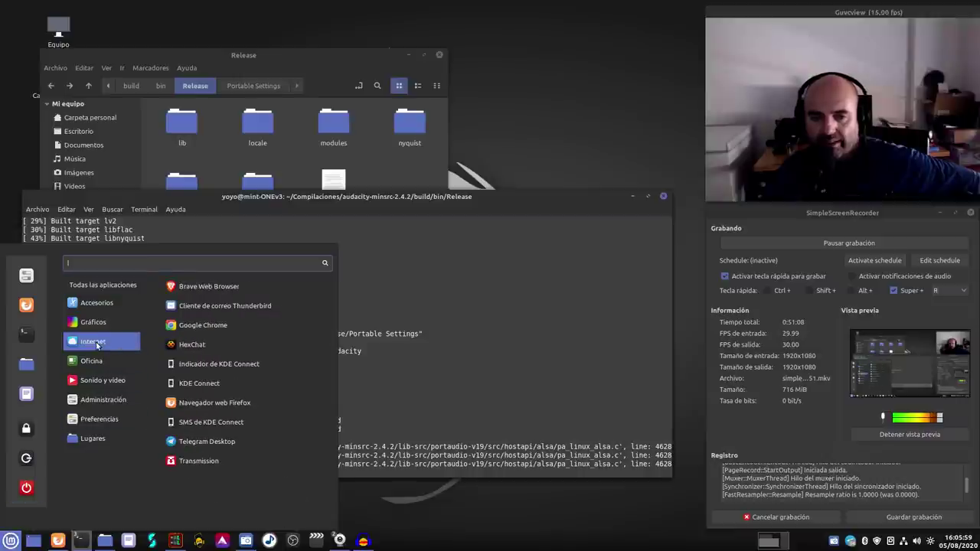
mouse_move(105, 380)
scroll(239, 354, down, 2)
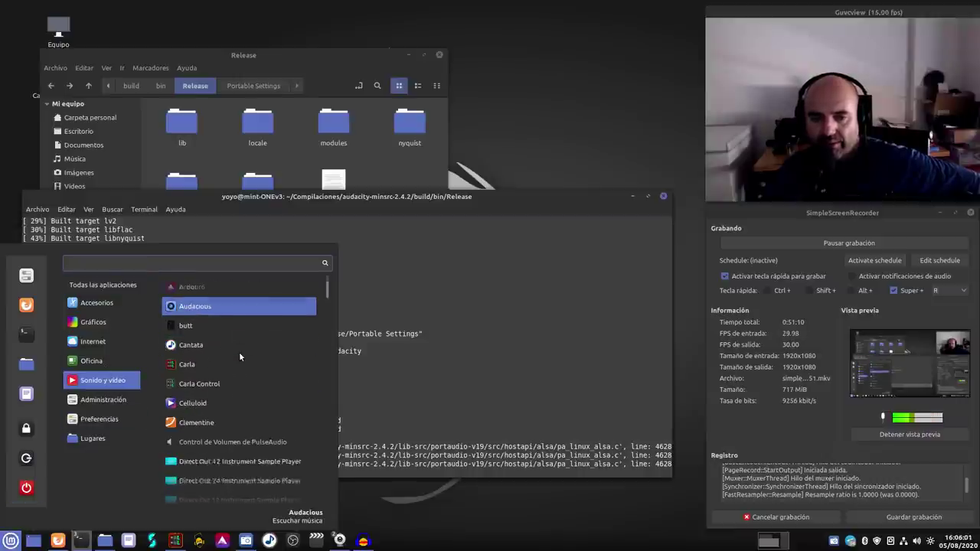
scroll(239, 352, down, 5)
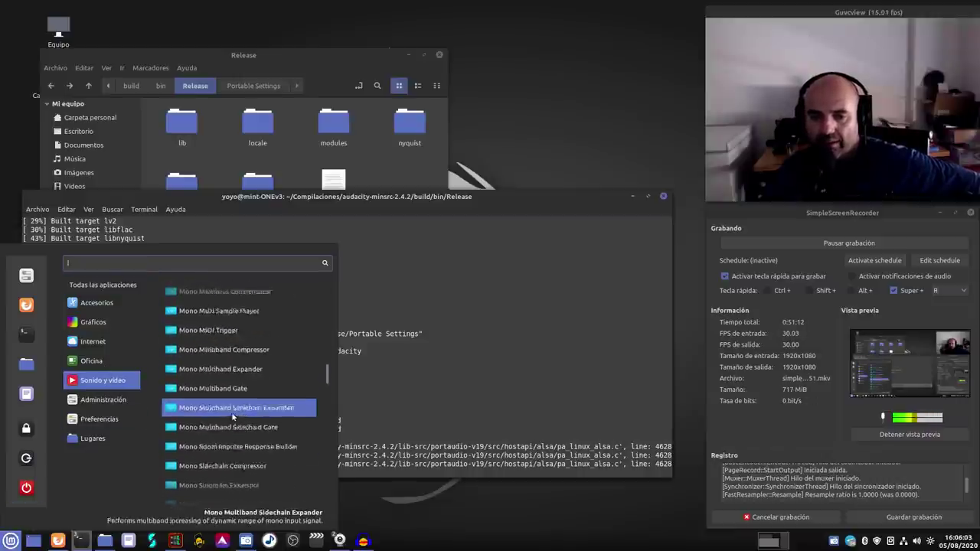
scroll(208, 428, up, 7)
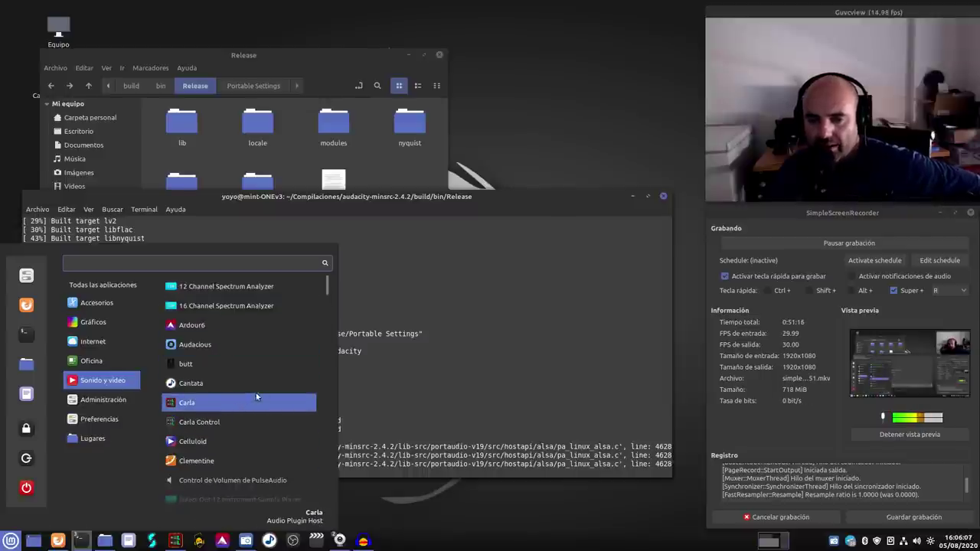
scroll(271, 386, down, 4)
scroll(271, 391, down, 15)
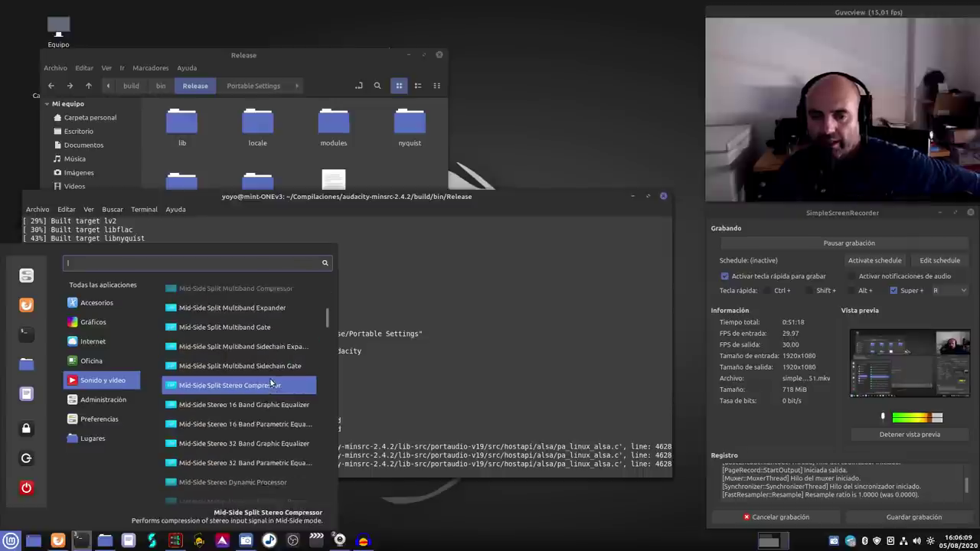
scroll(256, 390, down, 10)
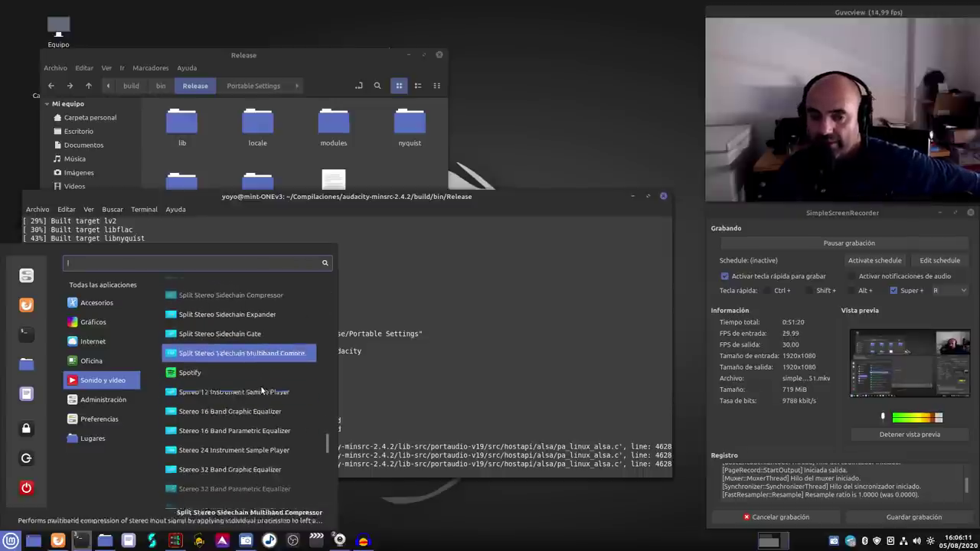
scroll(252, 392, up, 15)
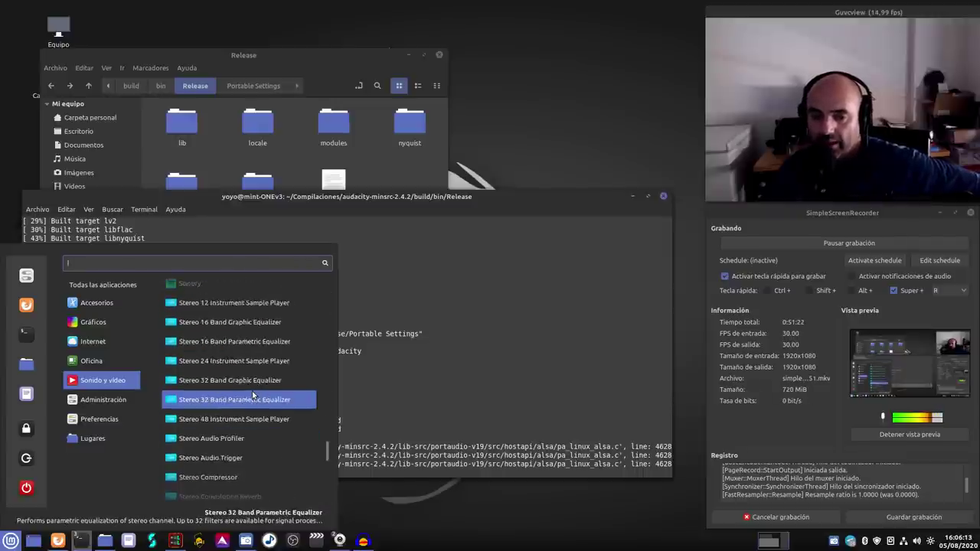
scroll(245, 390, up, 15)
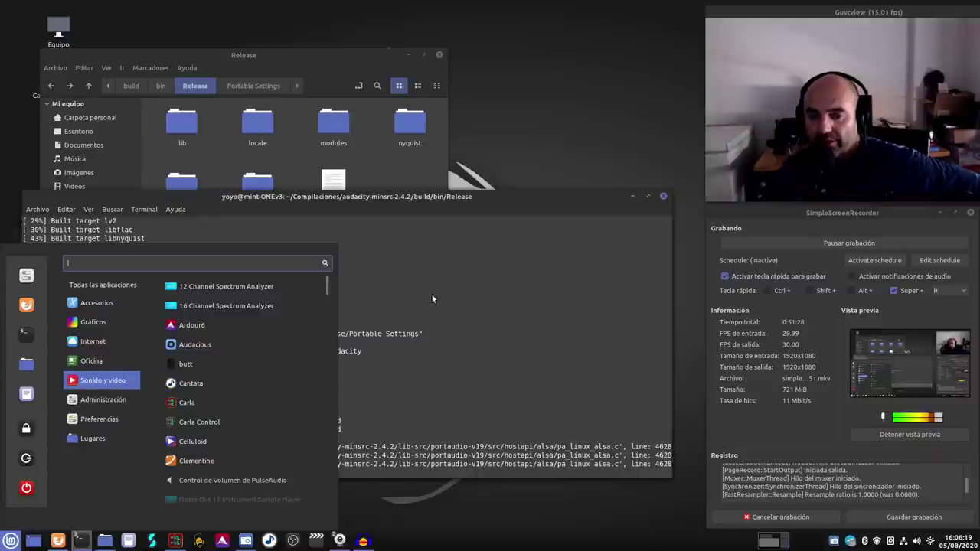
Step: Dismiss the applications menu and review the Pre-installation test section of the Audacity building guide in the browser
click(517, 291)
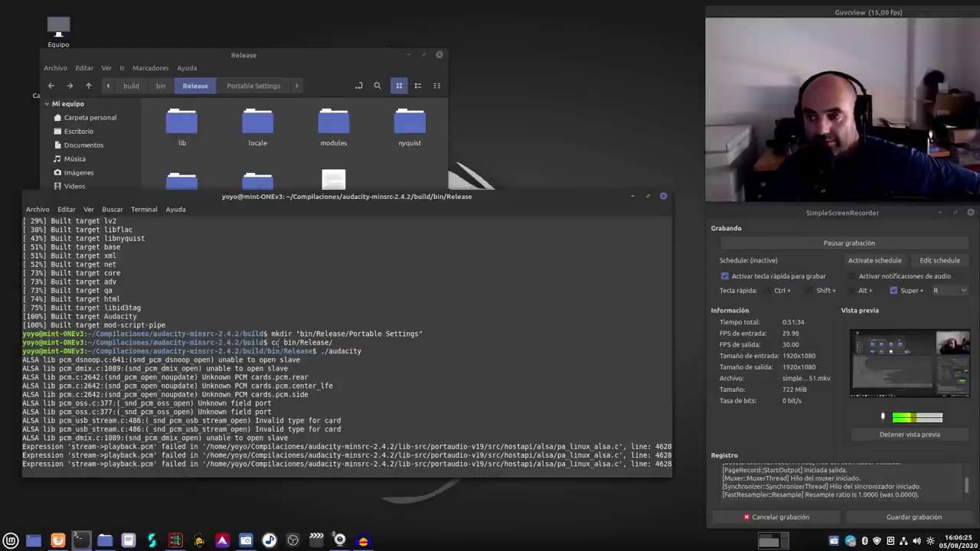
click(58, 540)
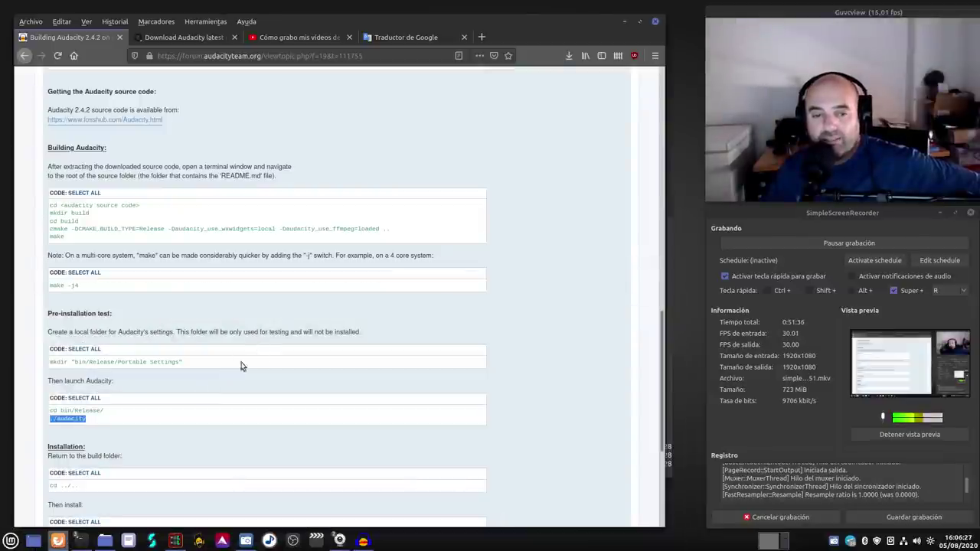
click(543, 356)
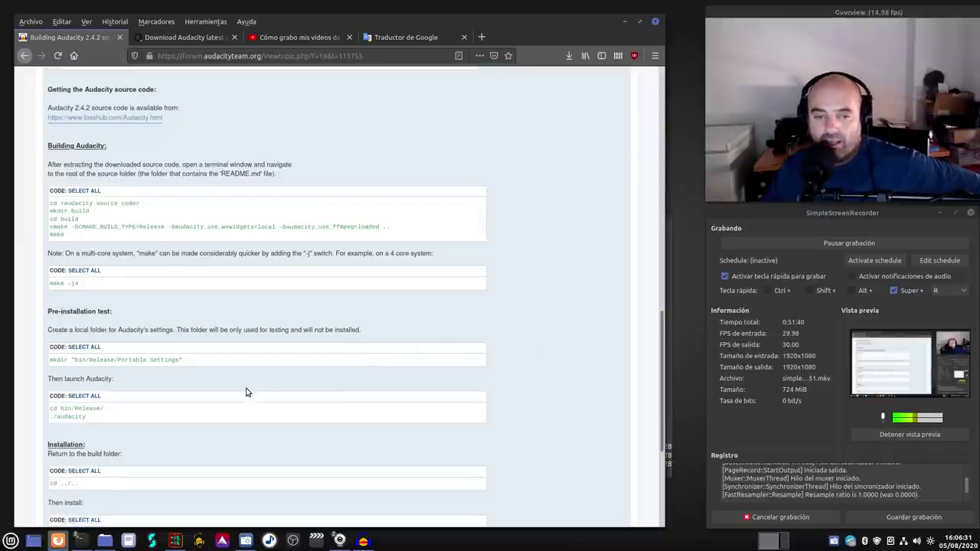
scroll(191, 362, down, 2)
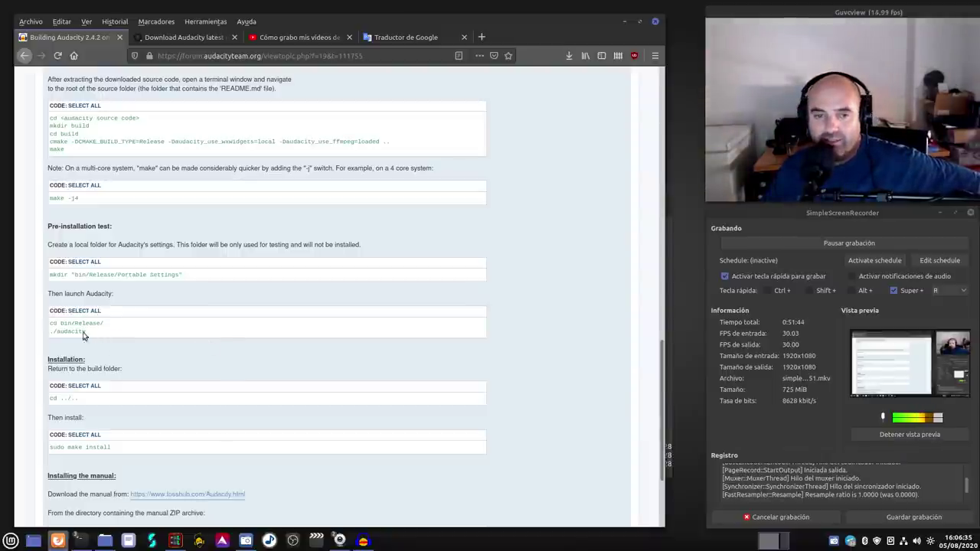
drag(86, 334, 58, 323)
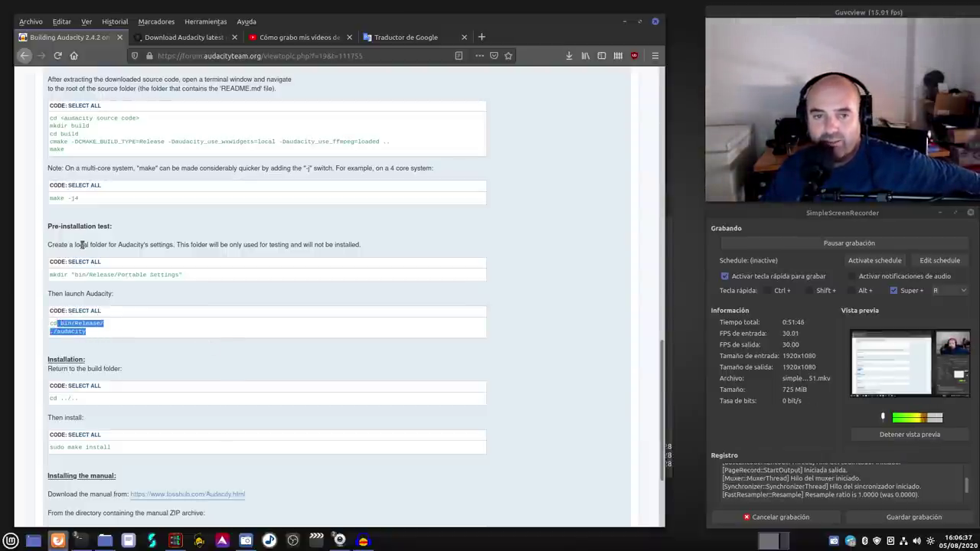
drag(115, 229, 48, 229)
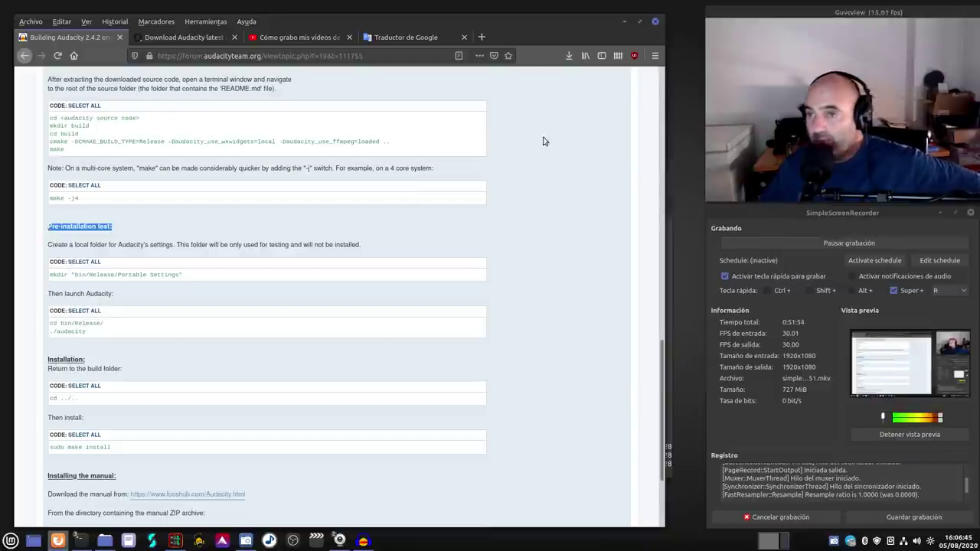
Step: Minimize the browser and close the Audacity test instance to free the terminal
click(624, 23)
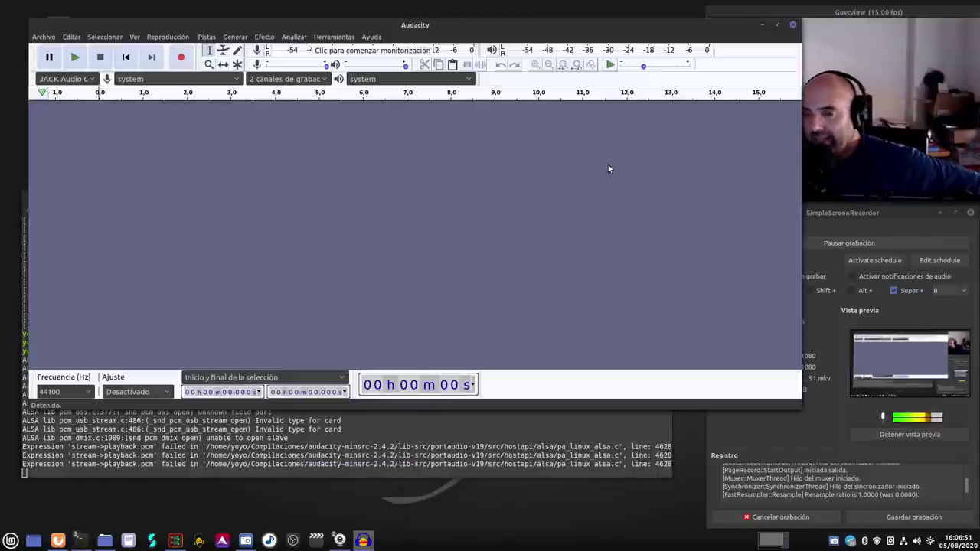
click(793, 27)
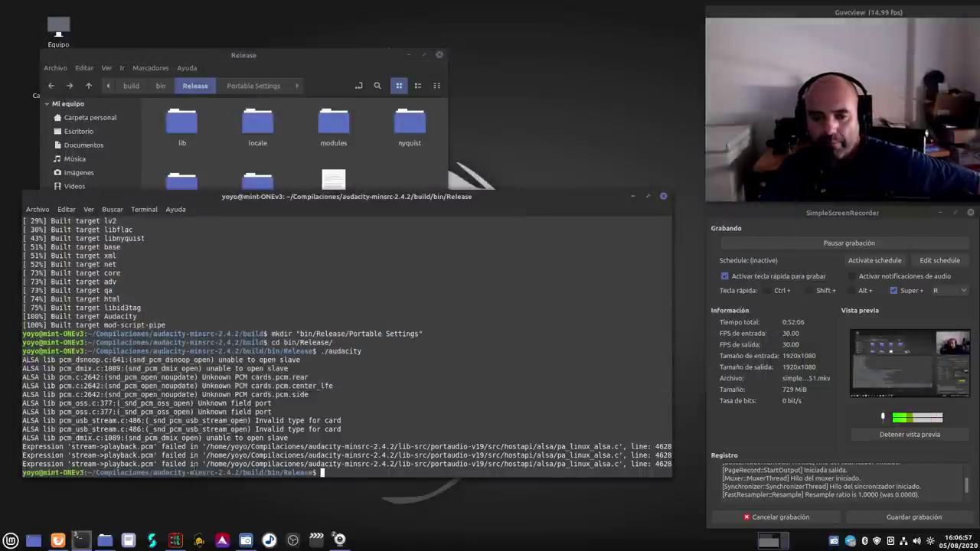
Step: Copy the command cd ../.. from the guide's Installation section and run it in the terminal to return to the build folder
click(57, 540)
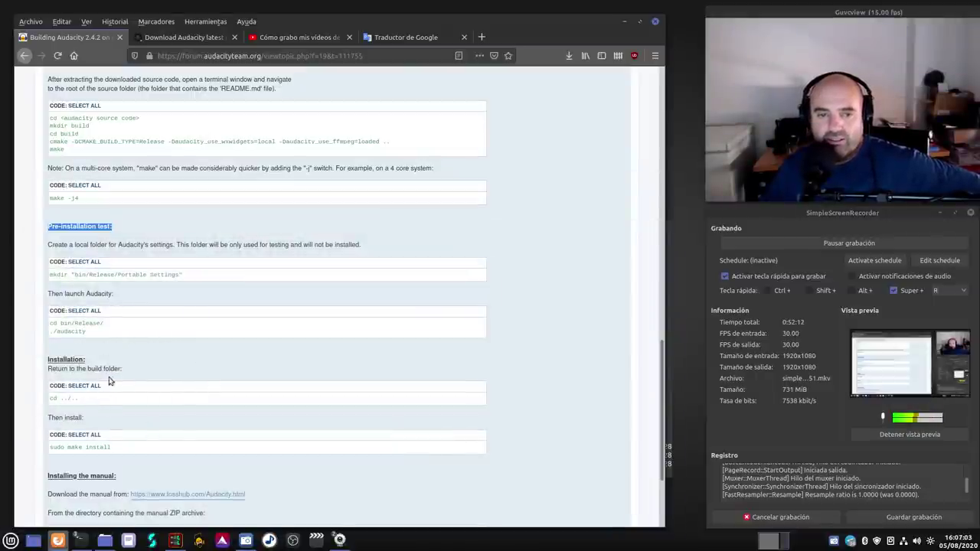
drag(127, 375, 51, 368)
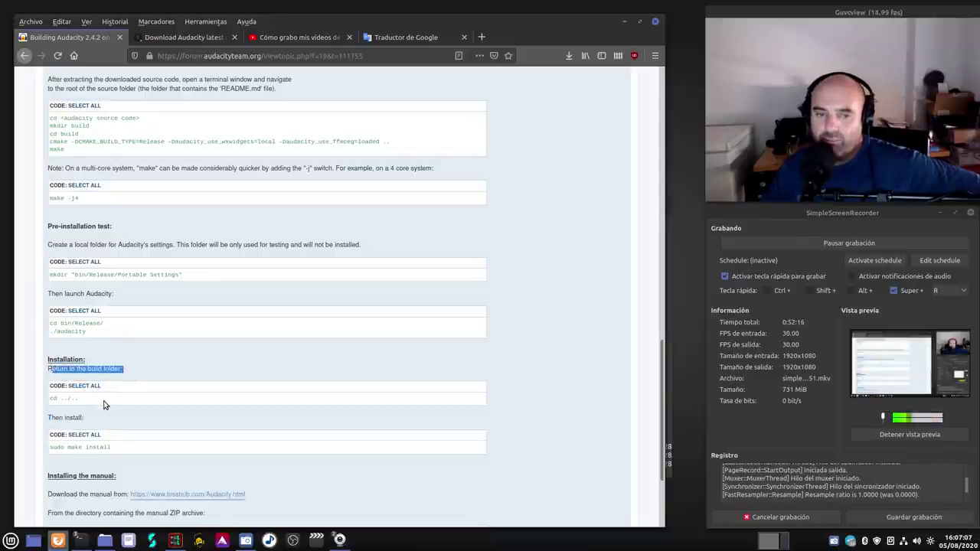
drag(105, 405, 46, 399)
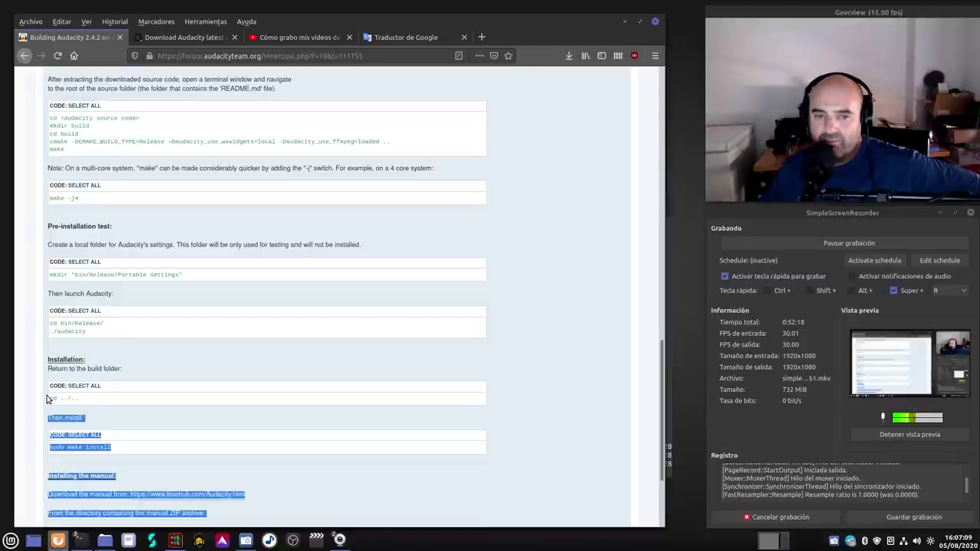
click(89, 403)
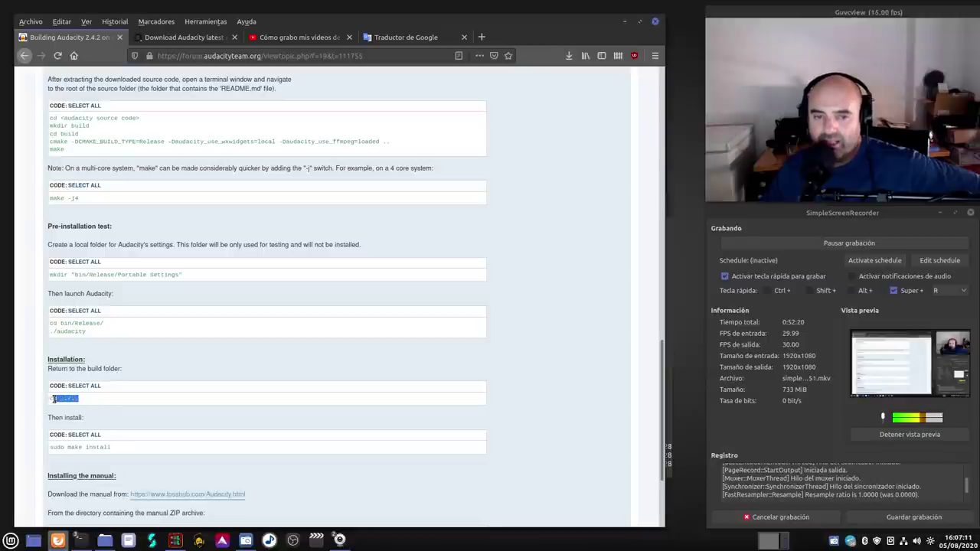
drag(52, 397, 50, 398)
right_click(55, 397)
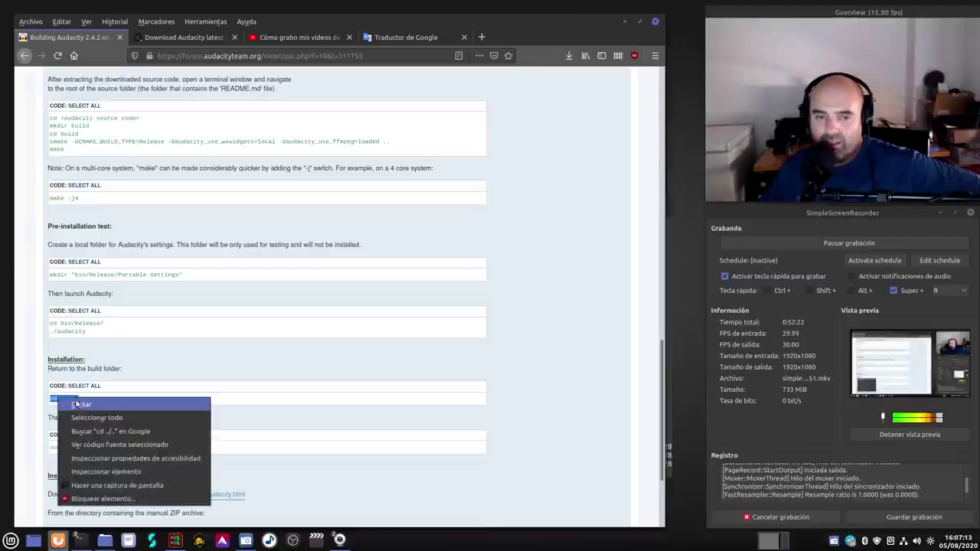
click(80, 403)
click(625, 22)
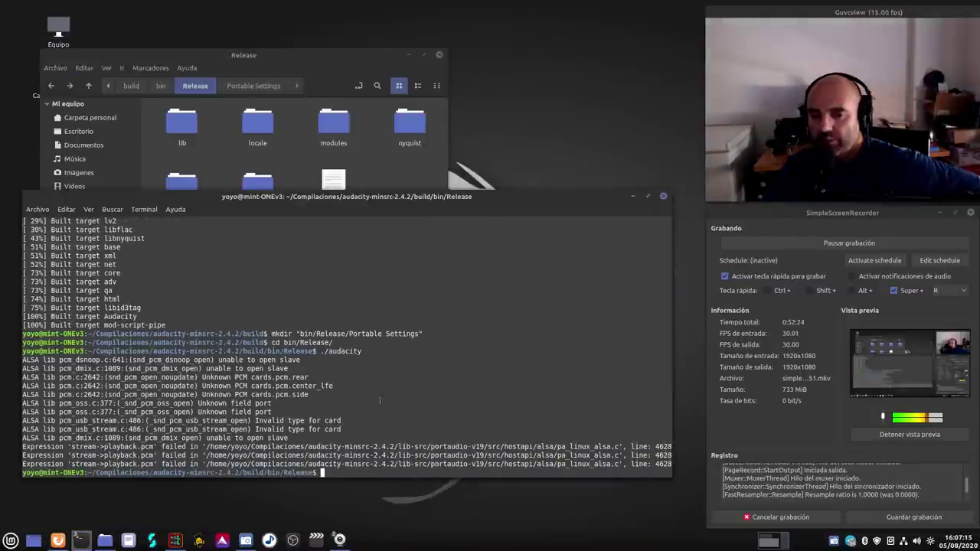
right_click(342, 472)
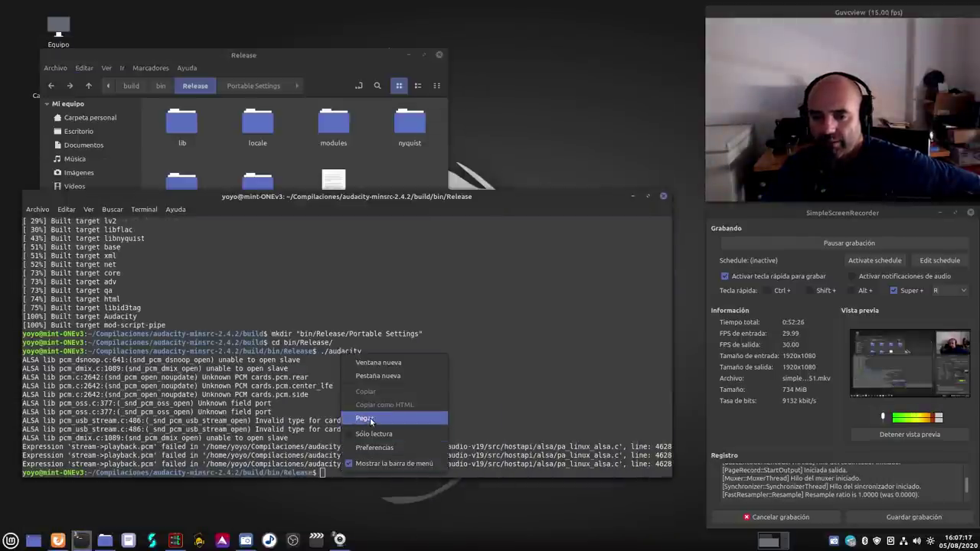
click(370, 417)
key(Return)
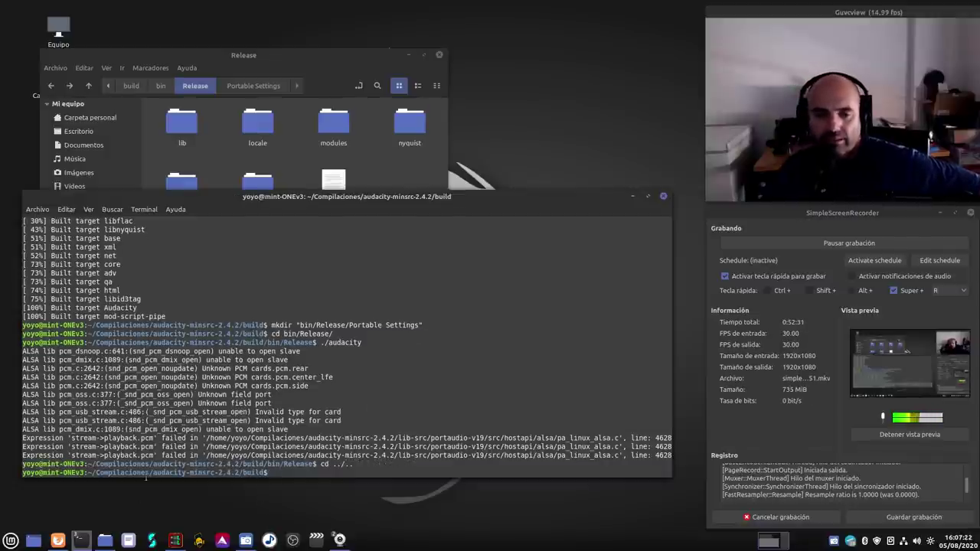
Step: Copy the sudo make install command from the guide's Installation section into the terminal
click(57, 540)
scroll(159, 387, down, 2)
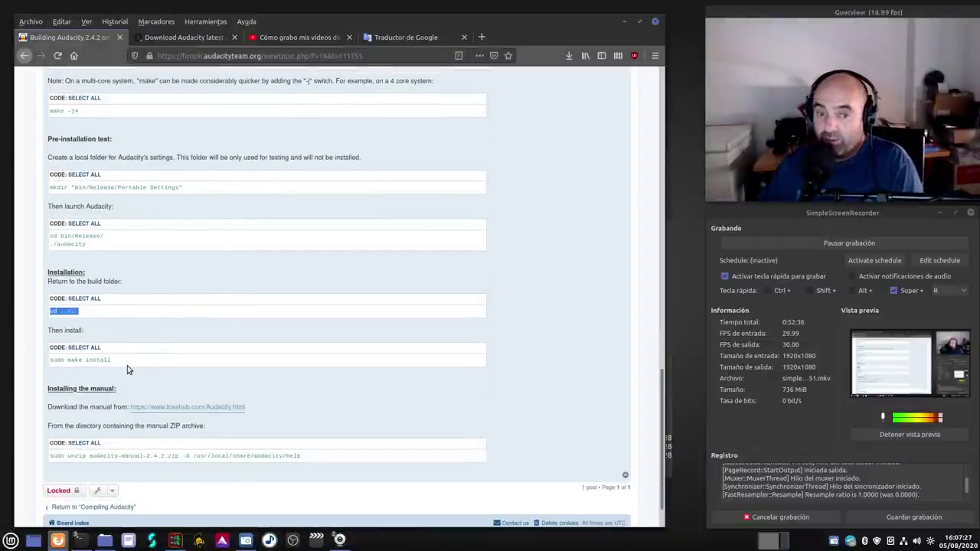
drag(114, 361, 51, 357)
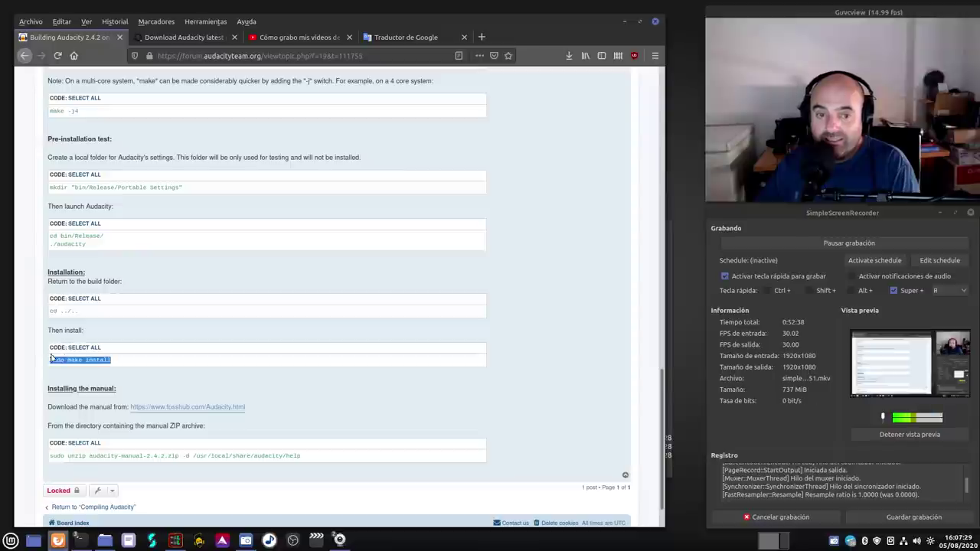
right_click(69, 358)
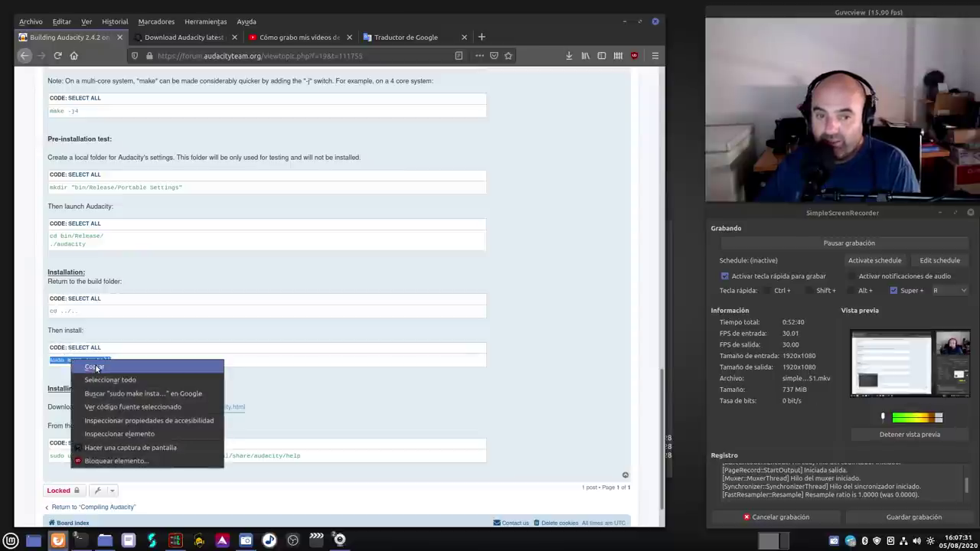
click(98, 368)
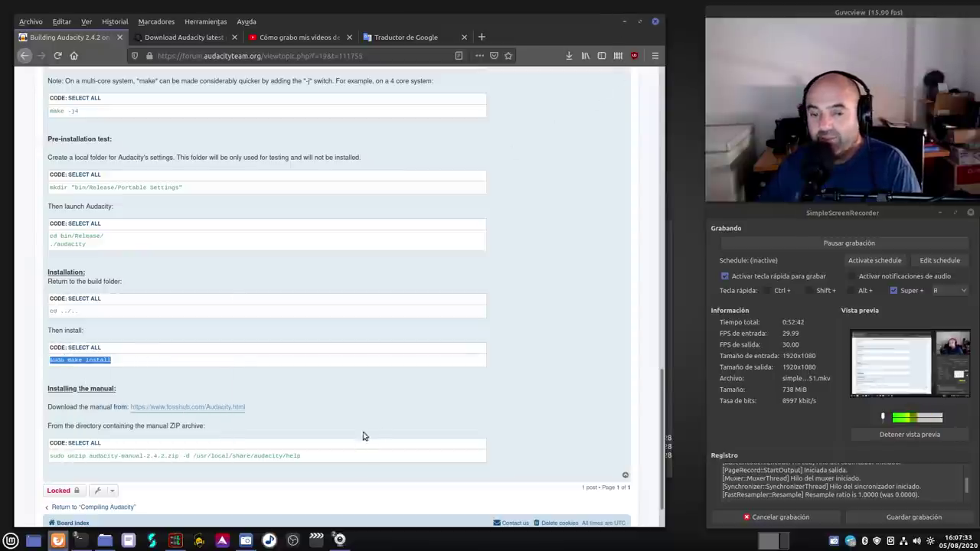
click(639, 21)
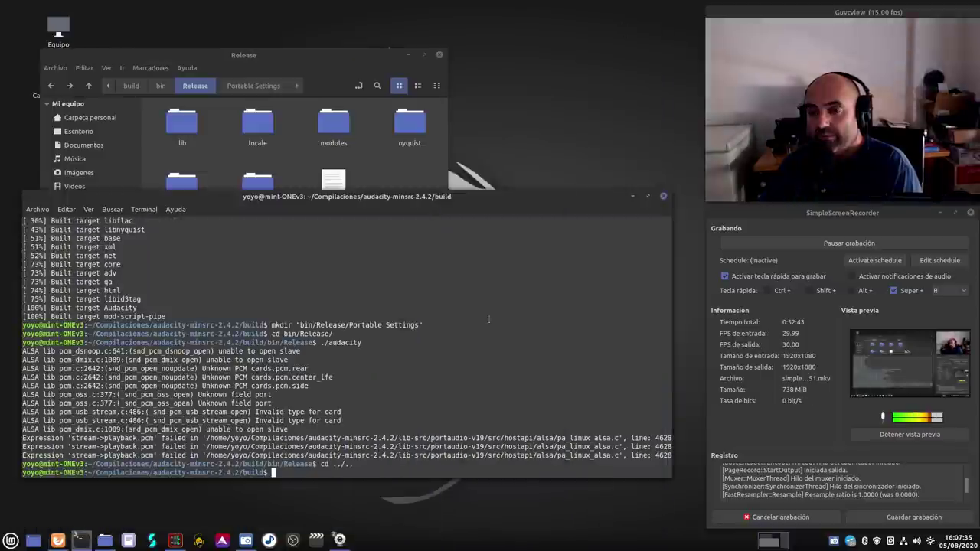
right_click(296, 471)
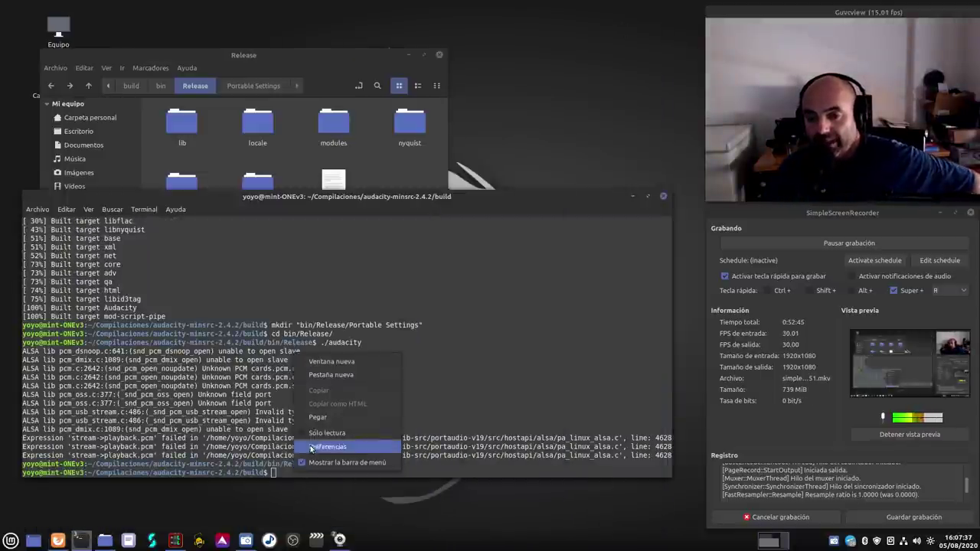
click(326, 419)
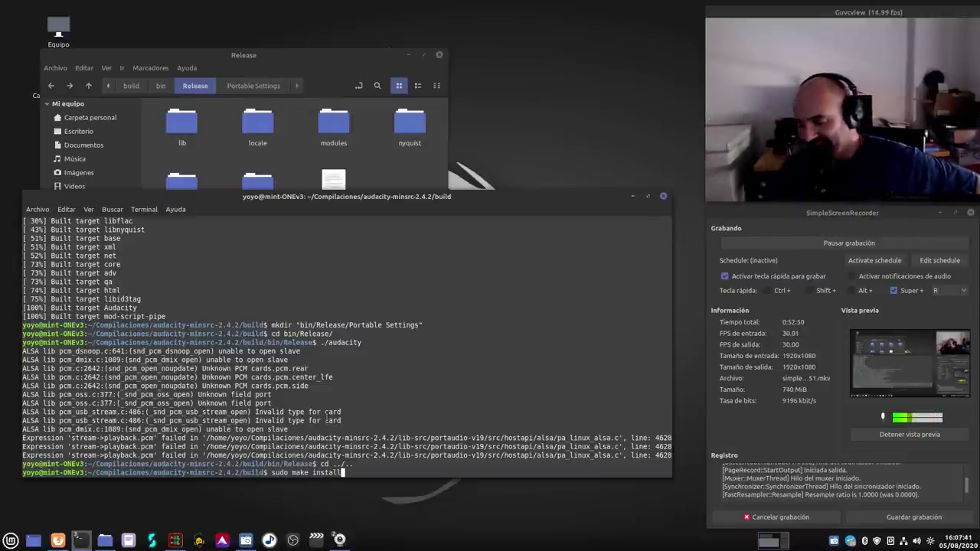
Step: Run the install command and authenticate with the sudo password
key(Return)
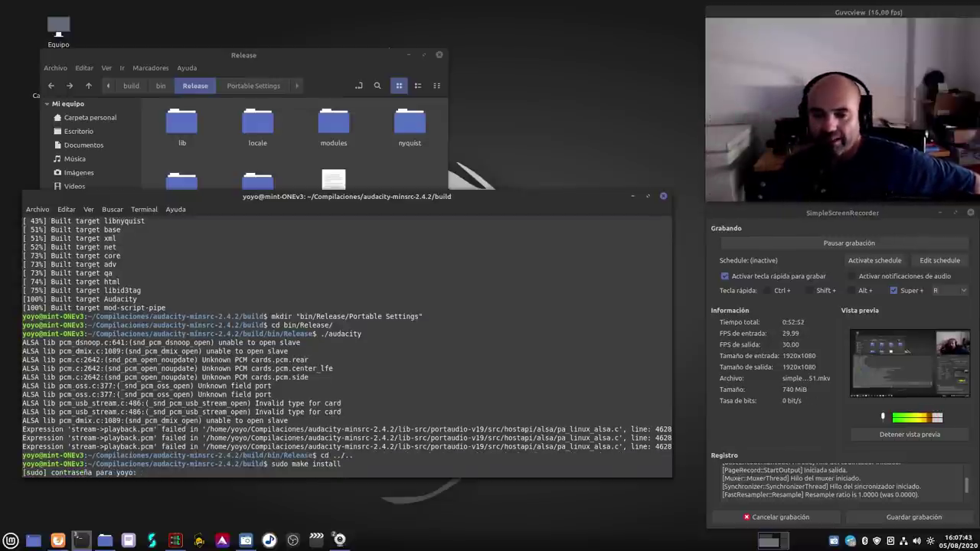
text(*)
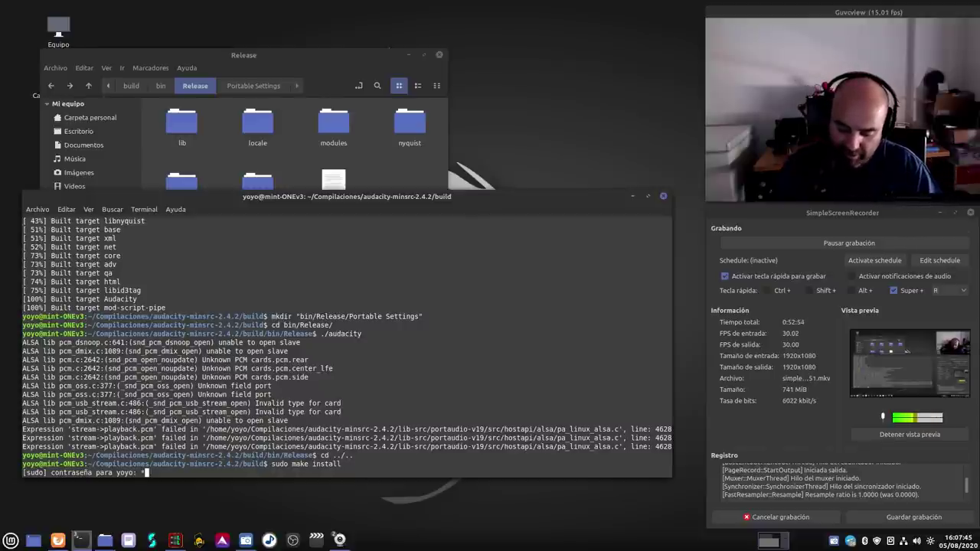
text(***)
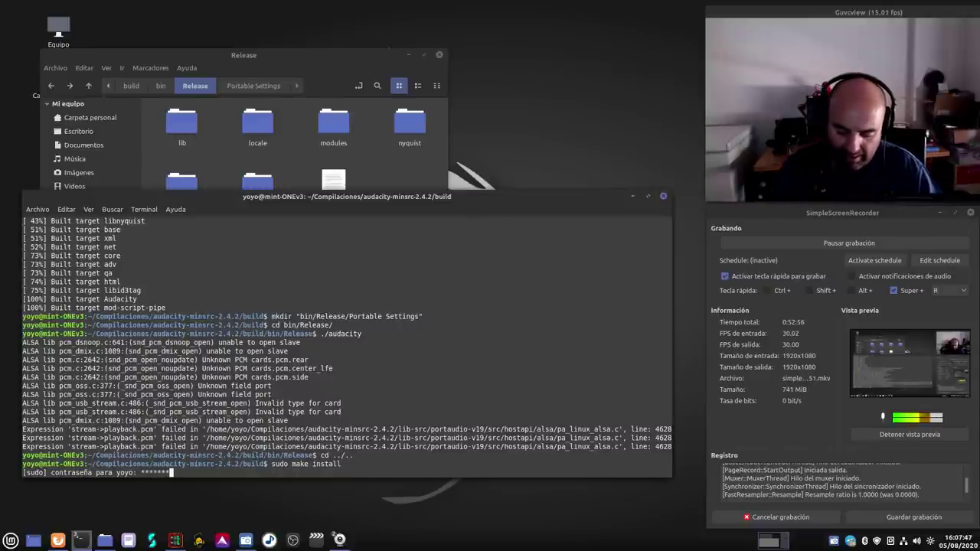
key(Return)
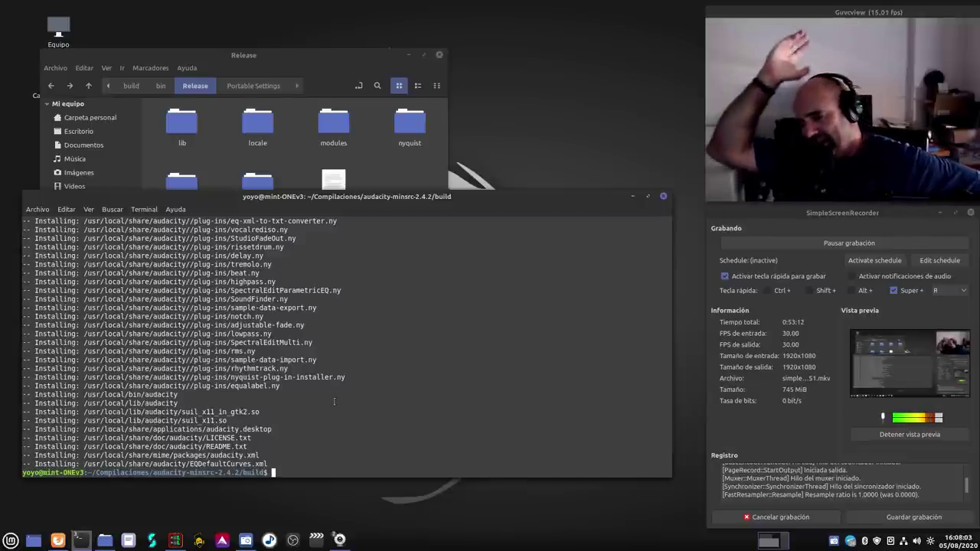
Step: Examine the terminal's installation output from the sudo make install command through to the last installed file
scroll(340, 377, up, 20)
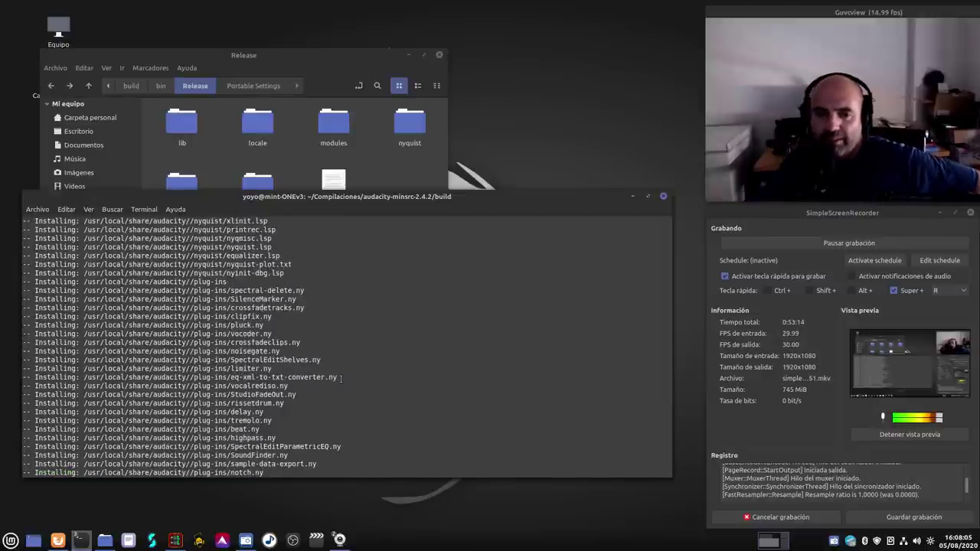
scroll(338, 374, up, 15)
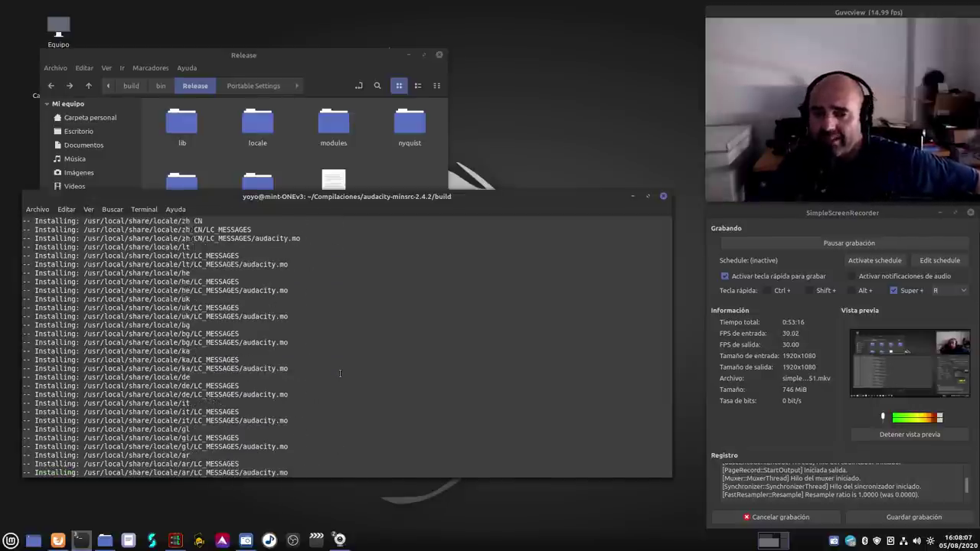
scroll(334, 373, up, 3)
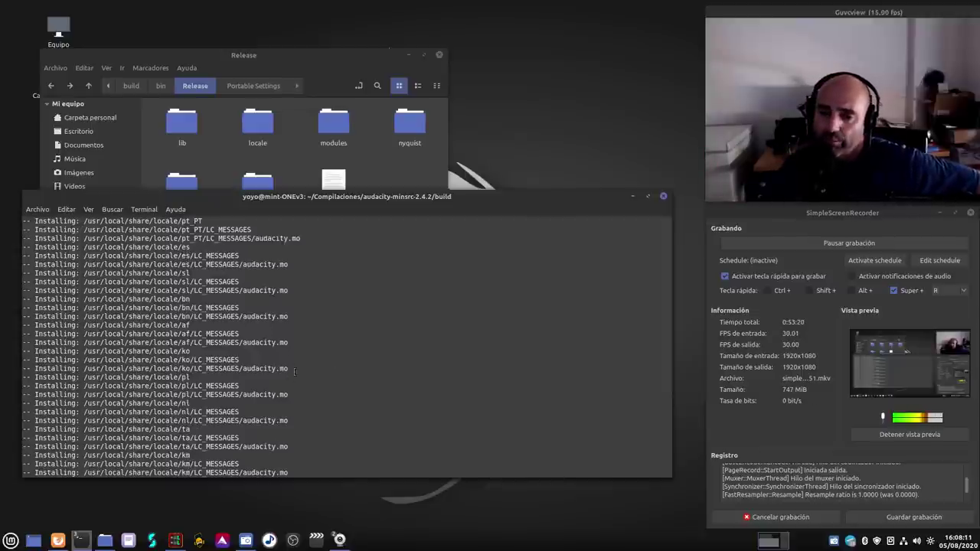
scroll(295, 371, up, 20)
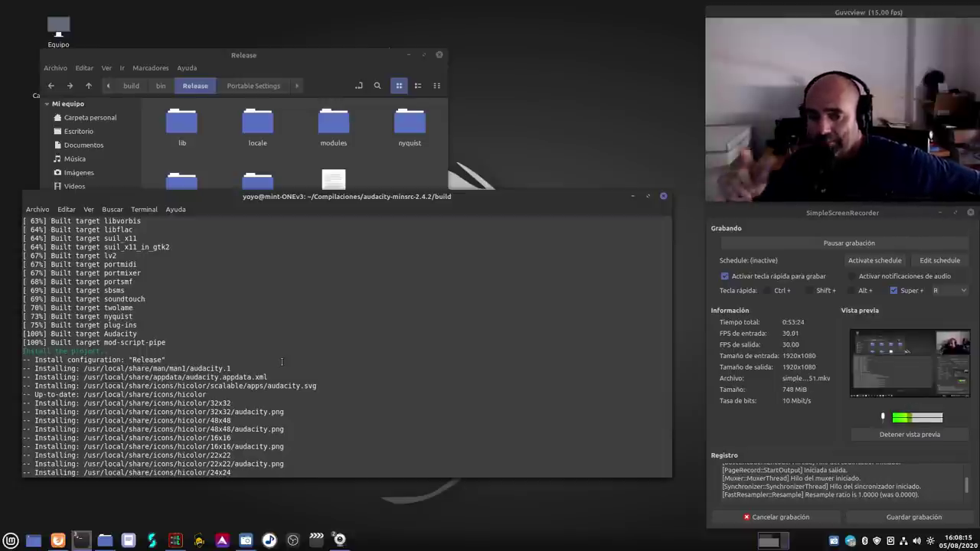
scroll(274, 358, down, 4)
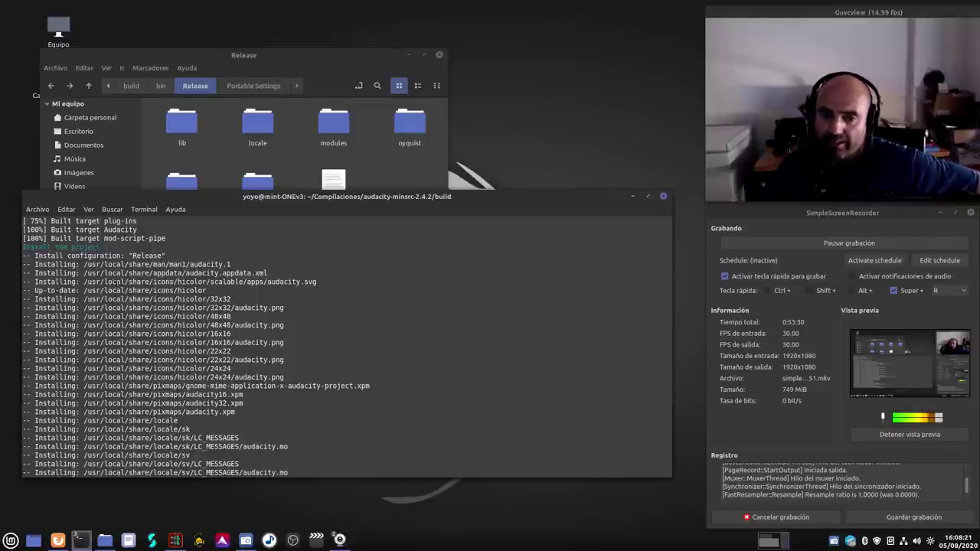
scroll(257, 289, down, 2)
scroll(257, 289, up, 12)
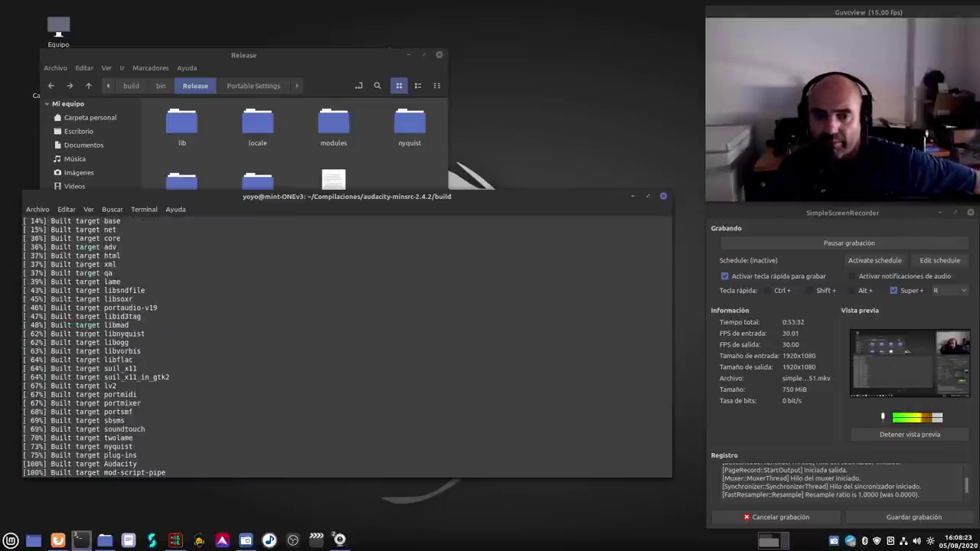
scroll(107, 342, up, 1)
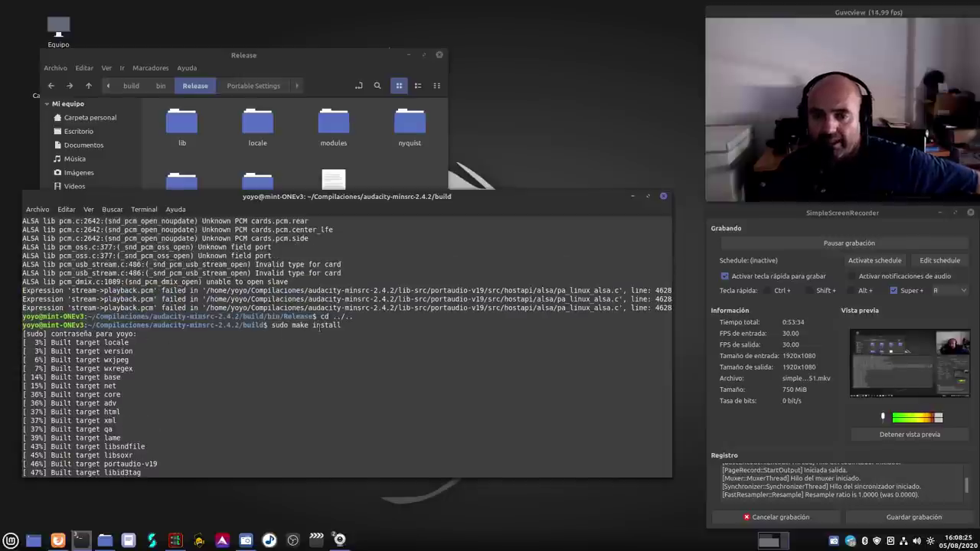
scroll(137, 368, down, 4)
scroll(122, 348, down, 20)
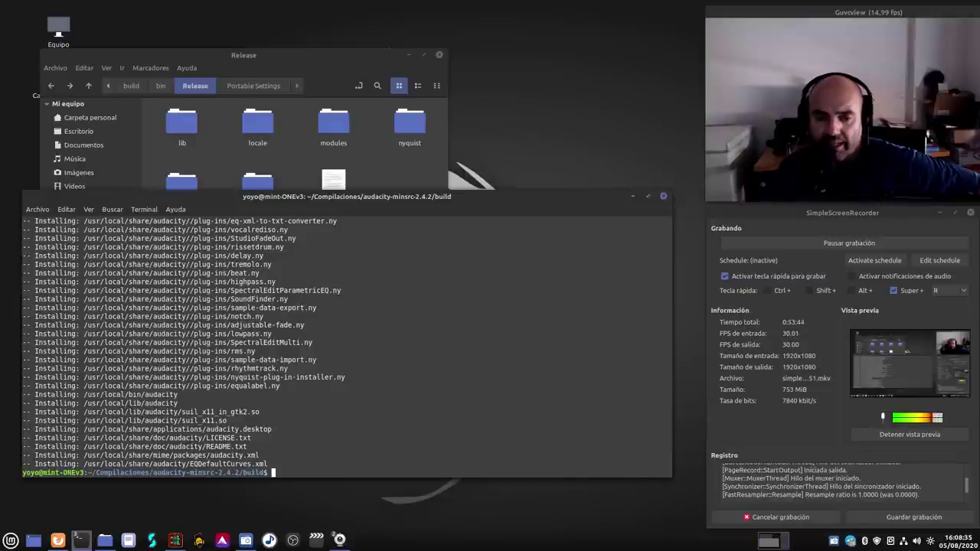
Step: Examine the /usr/local/bin/audacity entry in the terminal output and the guide's sudo unzip command for installing the manual
drag(182, 394, 87, 394)
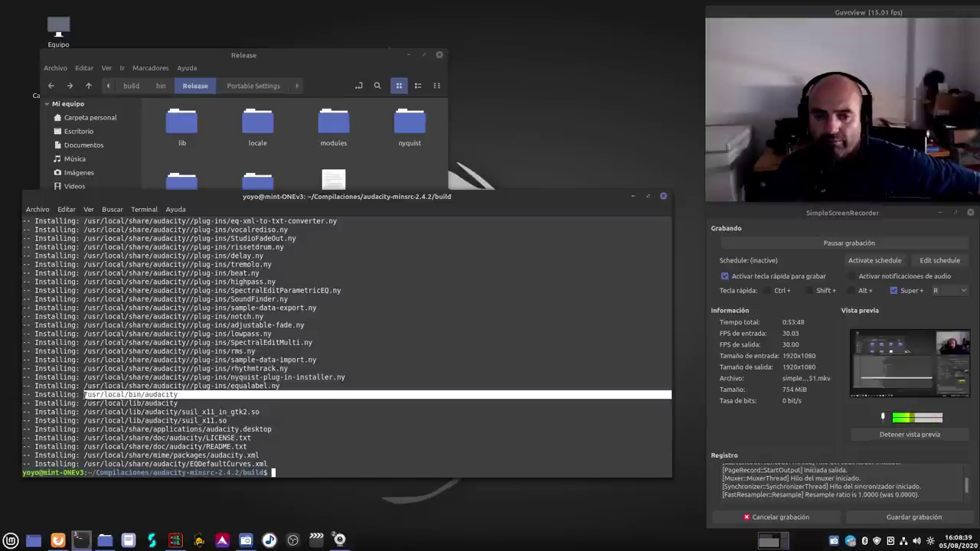
click(300, 428)
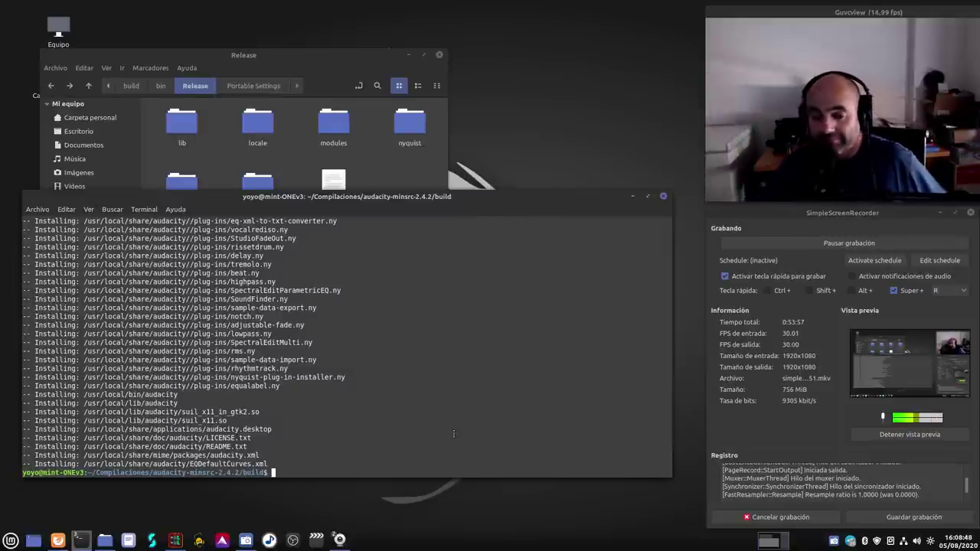
click(58, 540)
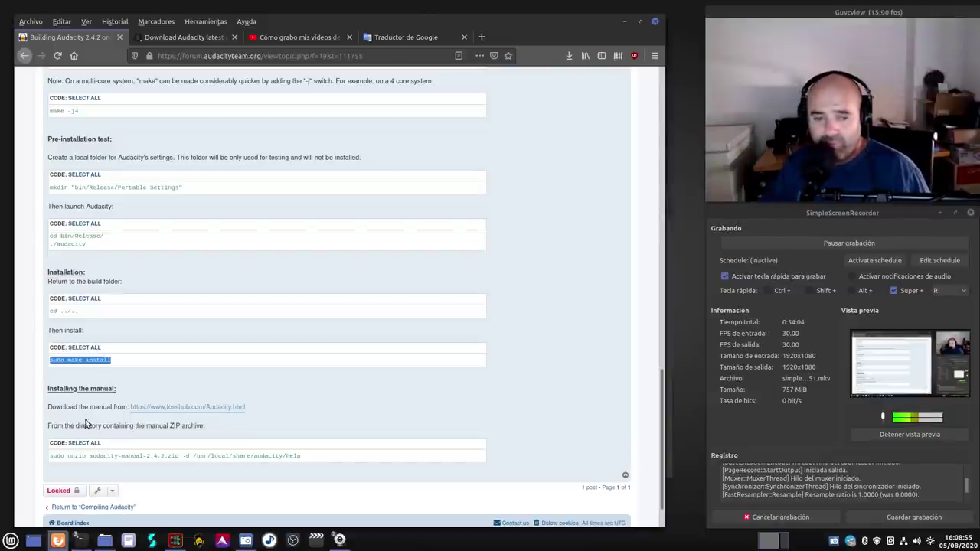
drag(310, 459, 46, 452)
click(45, 452)
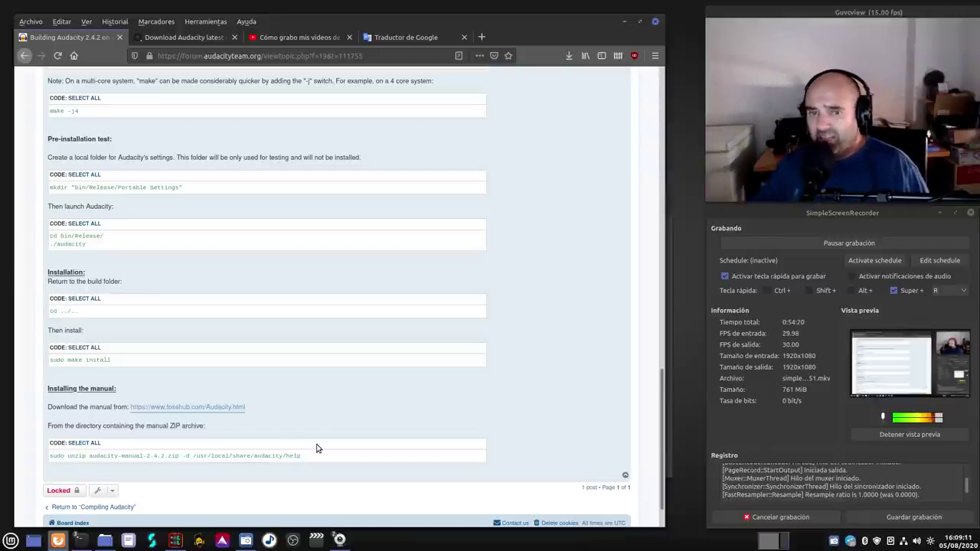
Step: Minimize the browser, terminal and Release folder windows to clear the desktop
click(624, 23)
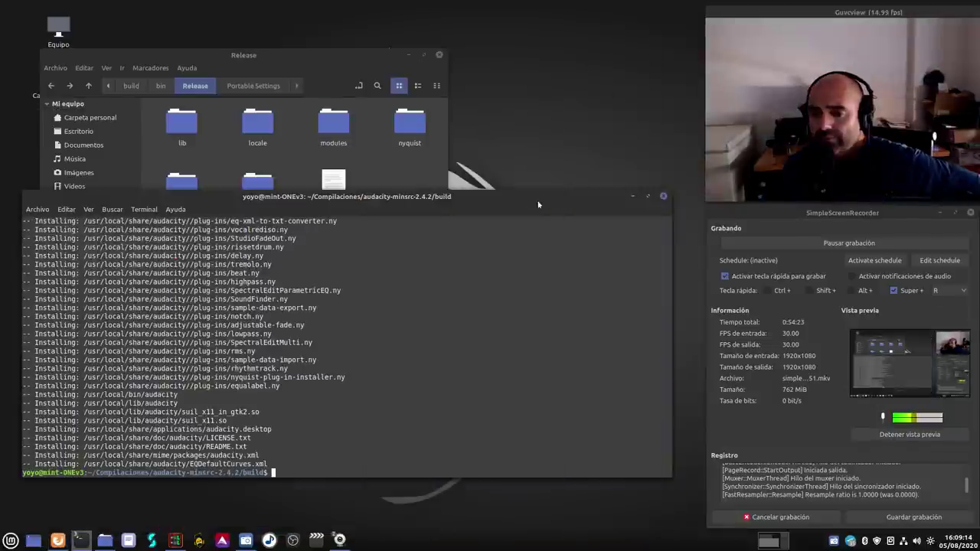
click(631, 197)
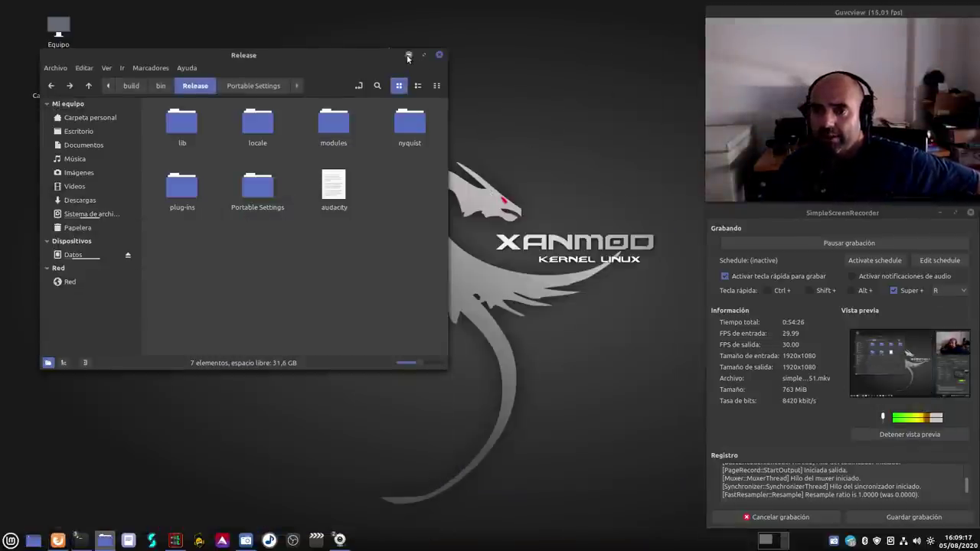
click(408, 54)
Step: Look through the system's Sonido y vídeo application category for an Audacity launcher
click(11, 541)
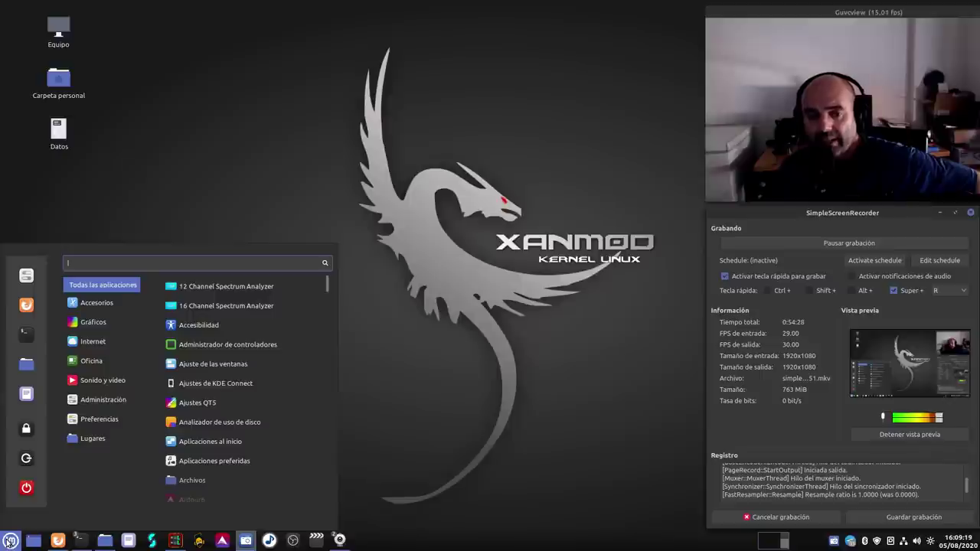
mouse_move(102, 380)
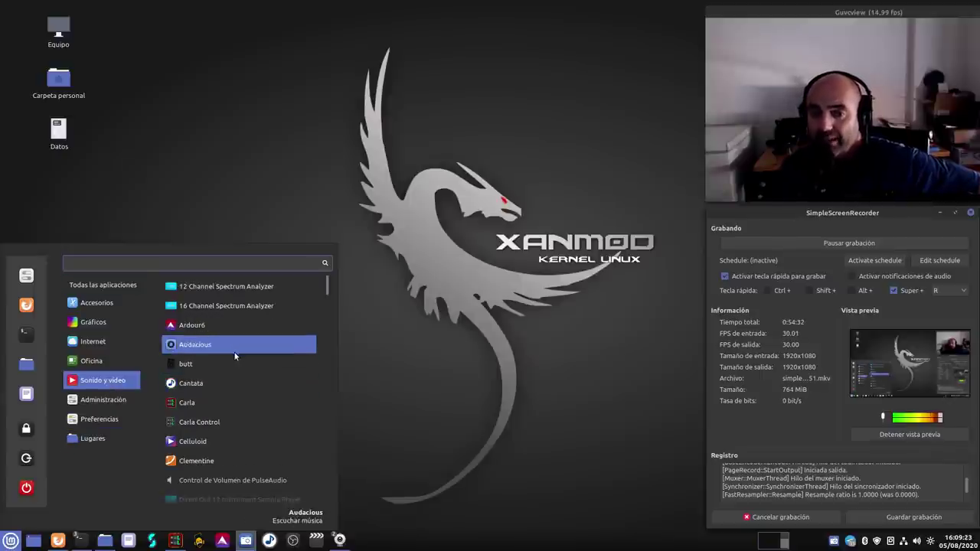
scroll(234, 350, down, 3)
scroll(234, 350, down, 15)
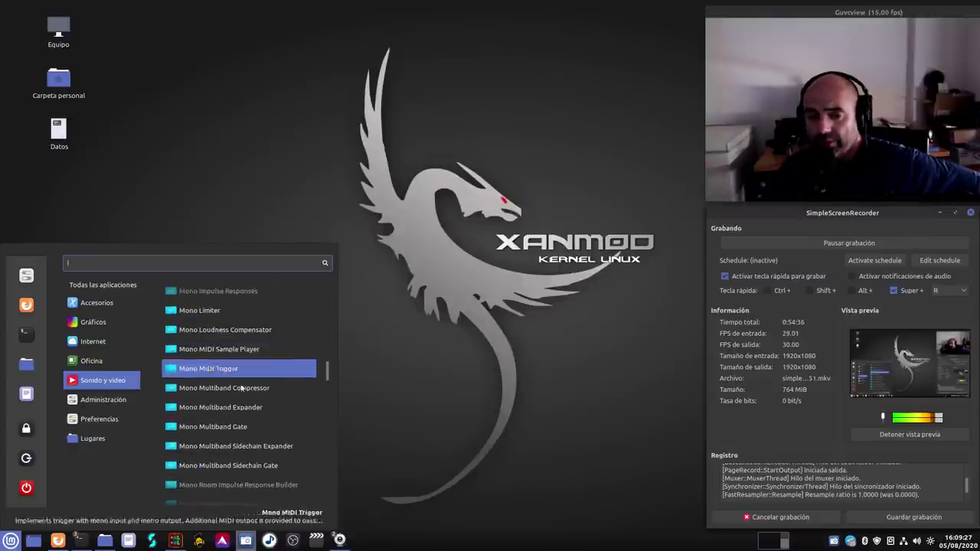
scroll(238, 359, up, 18)
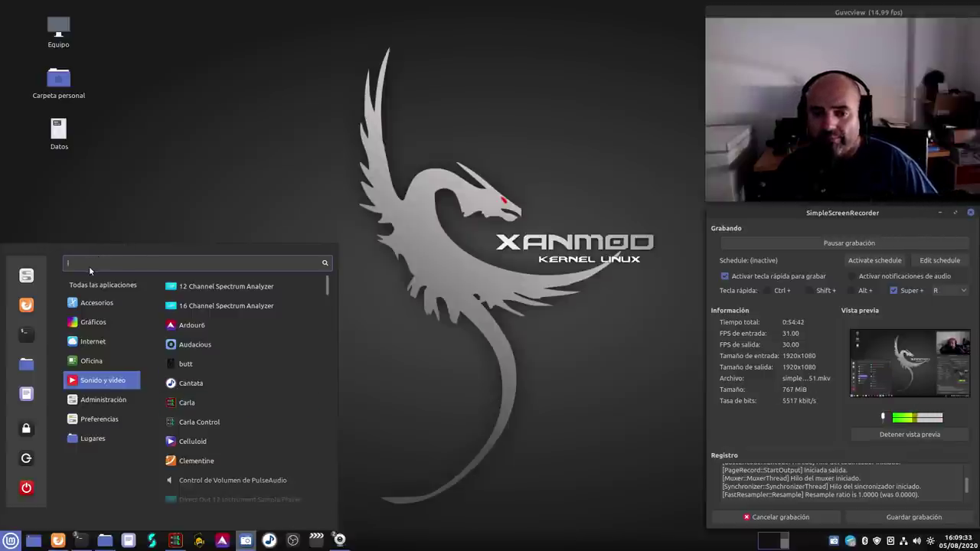
mouse_move(126, 401)
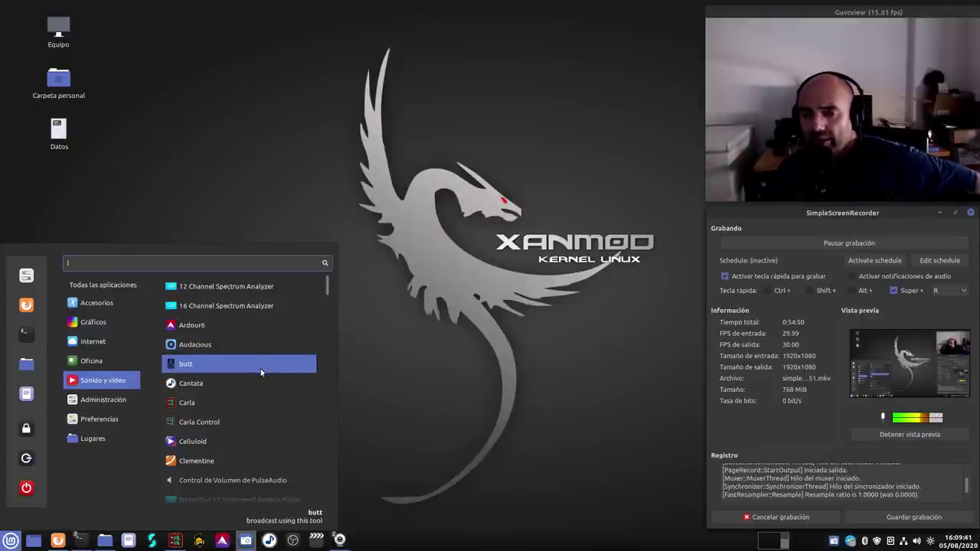
scroll(260, 372, down, 5)
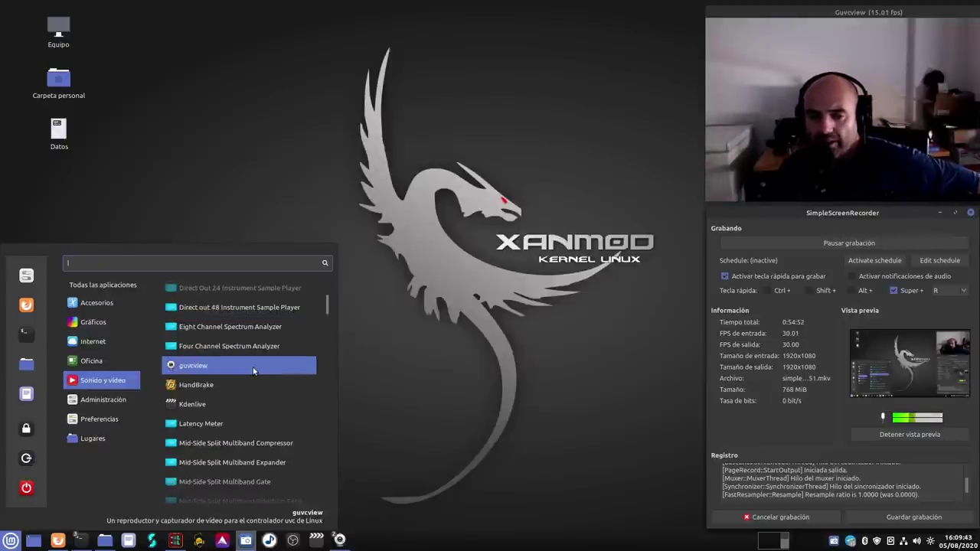
scroll(253, 371, down, 5)
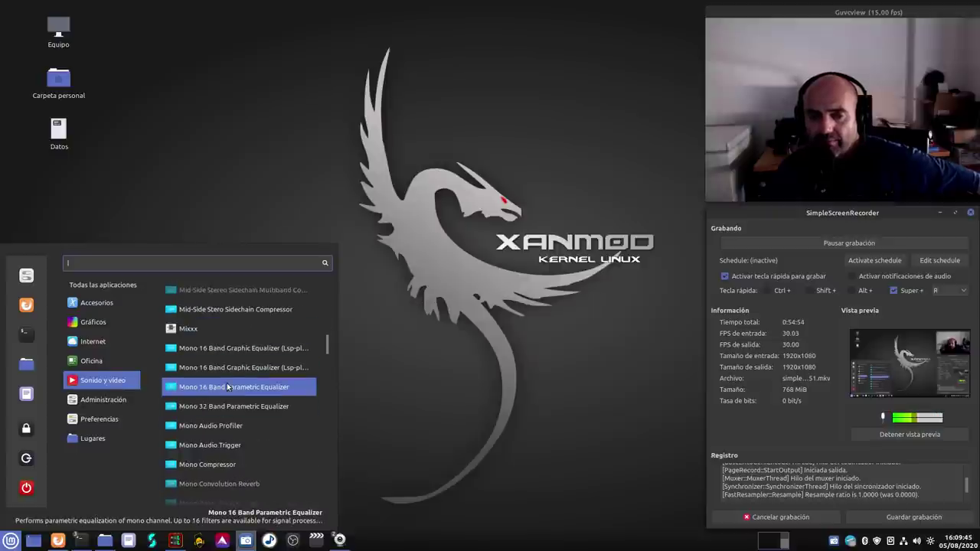
scroll(227, 387, down, 5)
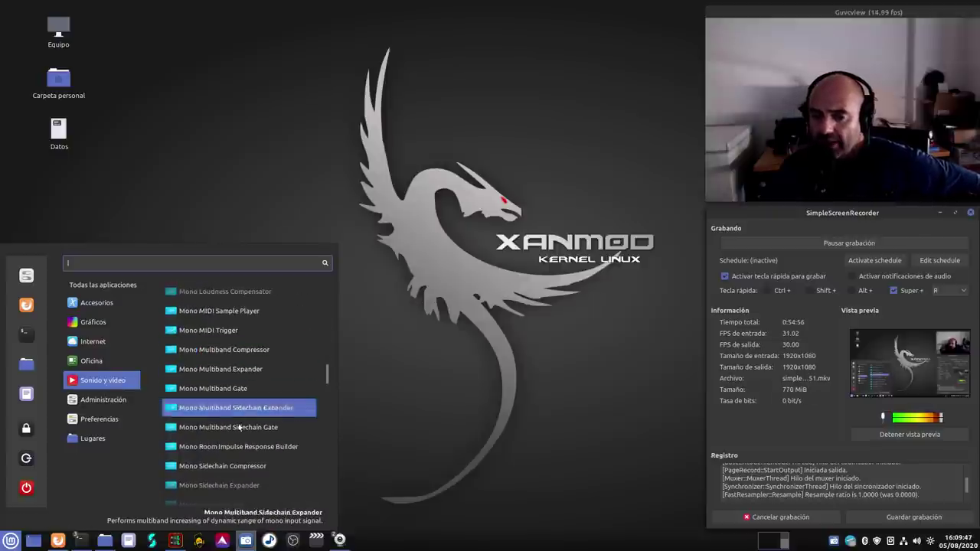
scroll(240, 427, down, 5)
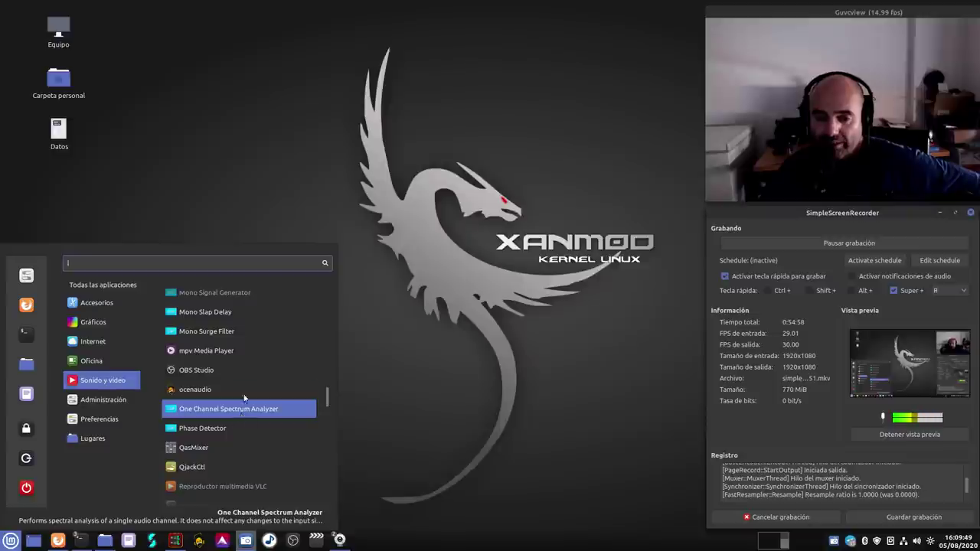
scroll(246, 349, down, 8)
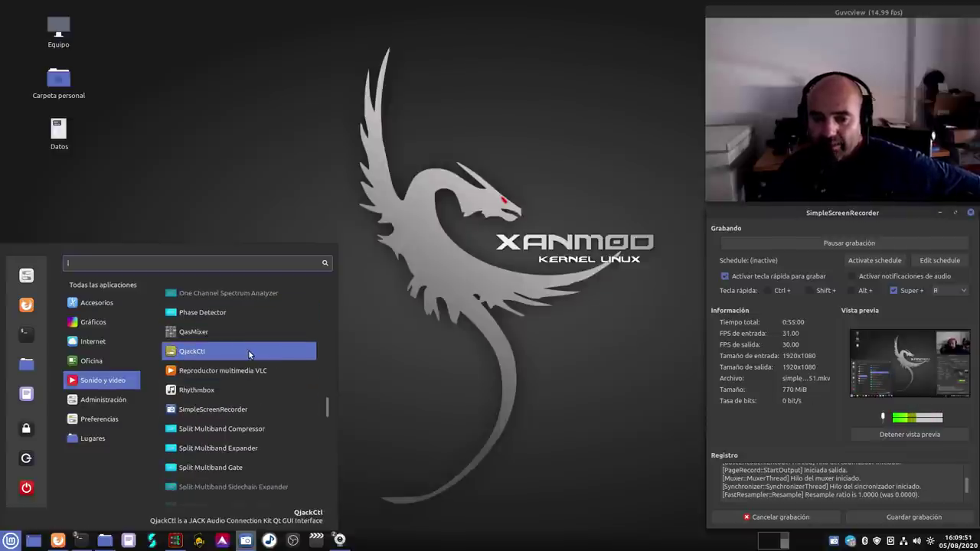
scroll(249, 355, down, 8)
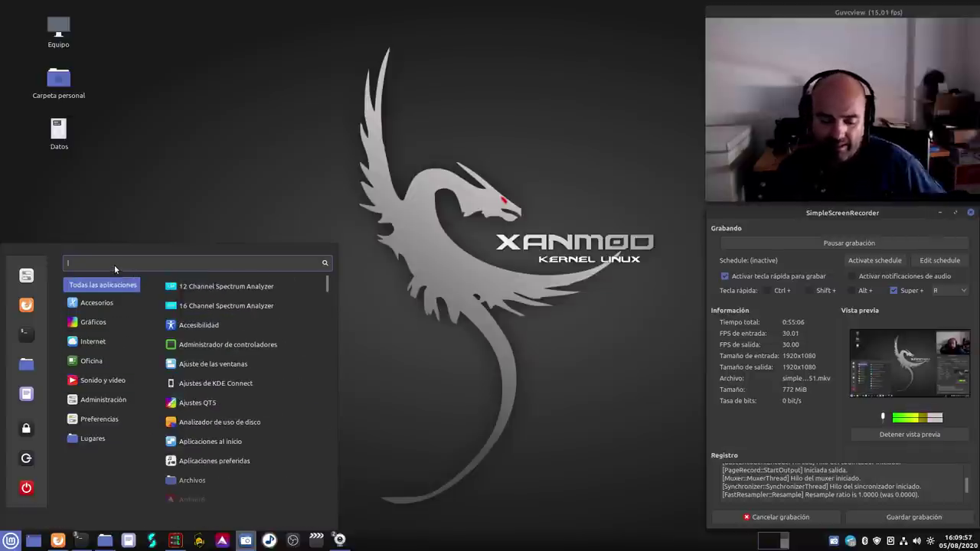
Step: Search the system's applications for "audacity", then clear the search and dismiss the application list
text(au)
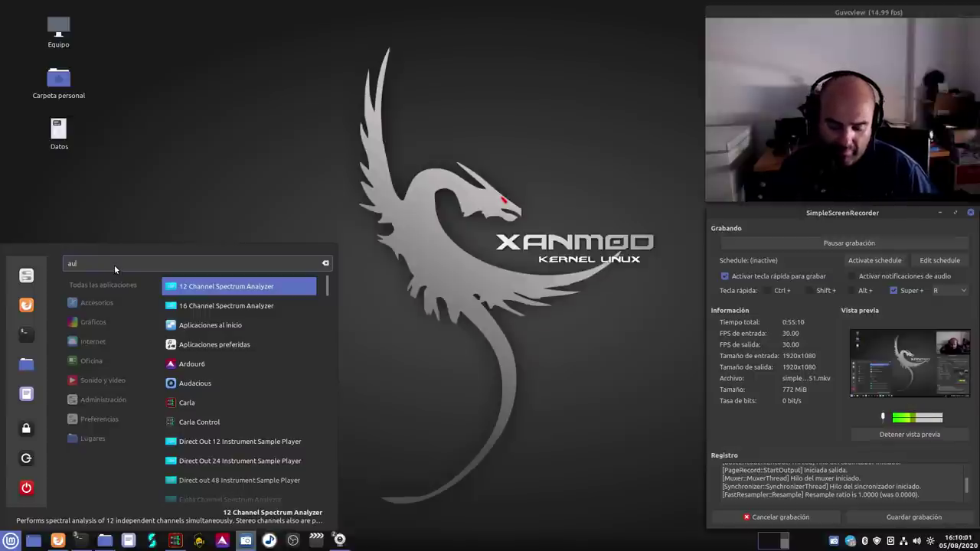
text(dad)
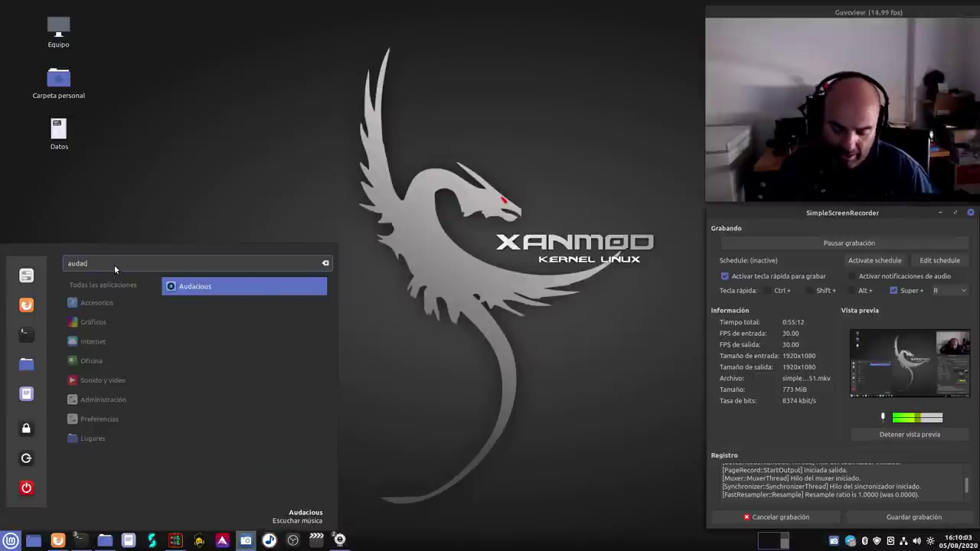
key(BackSpace)
text(city)
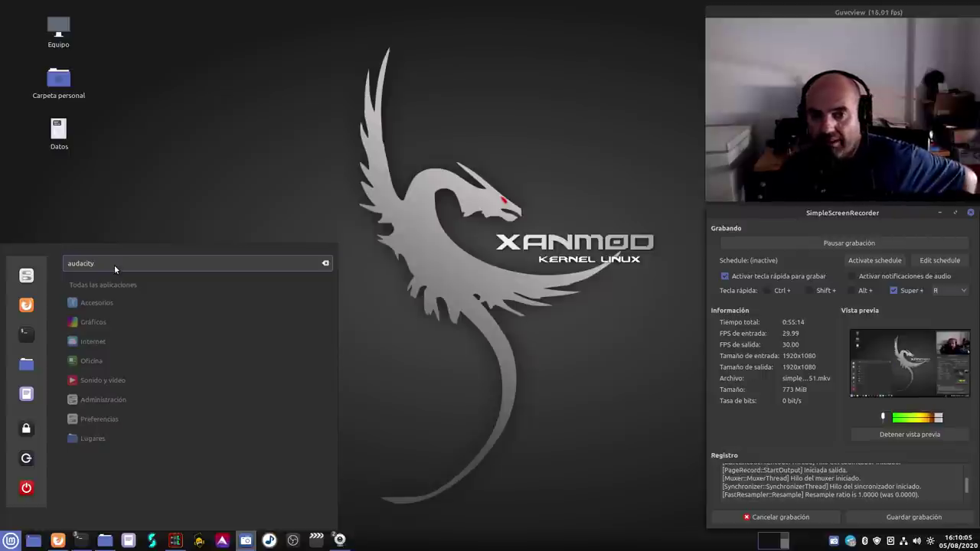
click(326, 264)
click(270, 212)
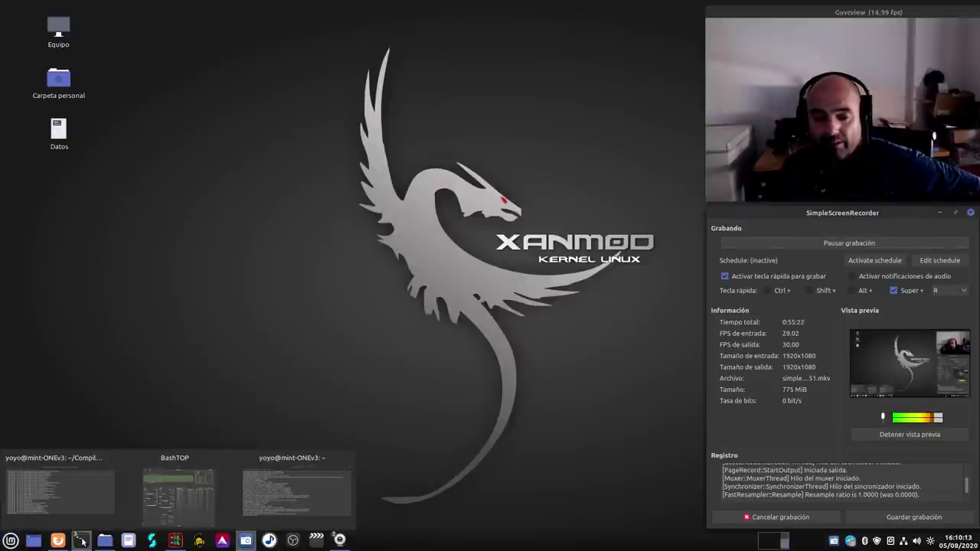
Step: Run the audacity command in the home-folder terminal and widen the launched program's window
mouse_move(82, 544)
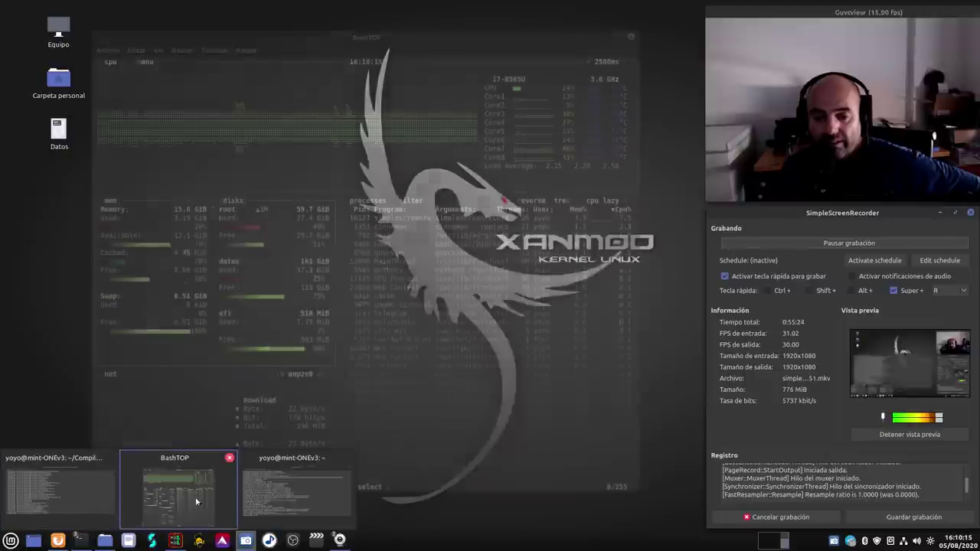
click(273, 486)
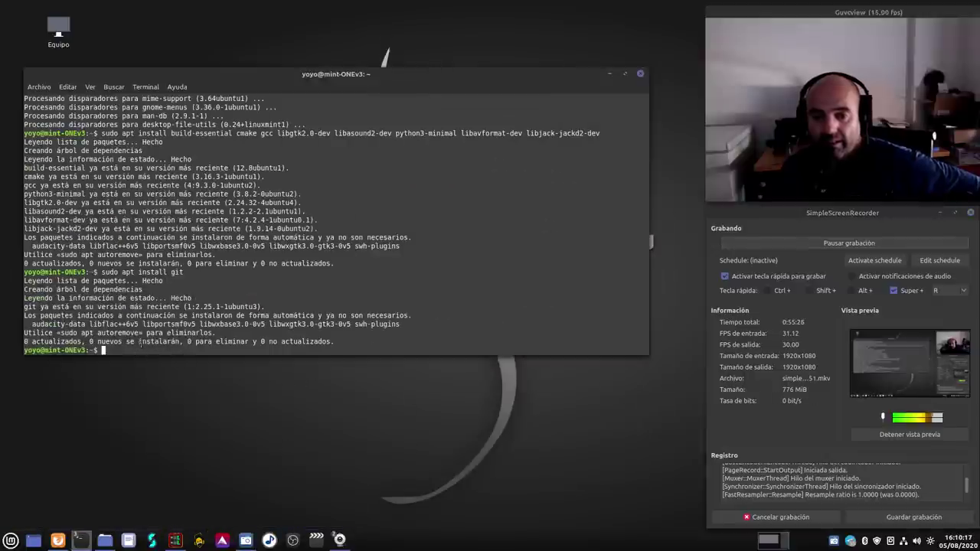
drag(344, 77, 380, 80)
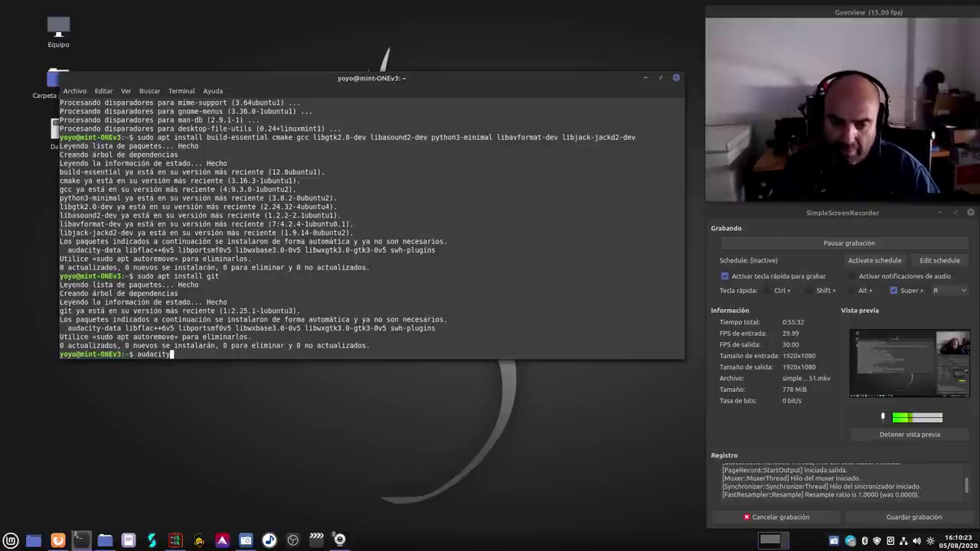
key(Return)
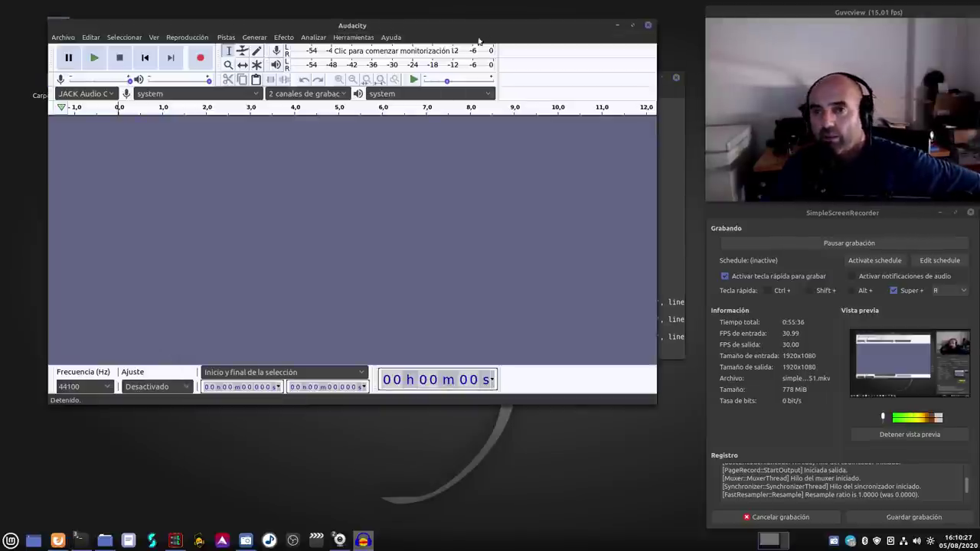
drag(487, 23, 451, 13)
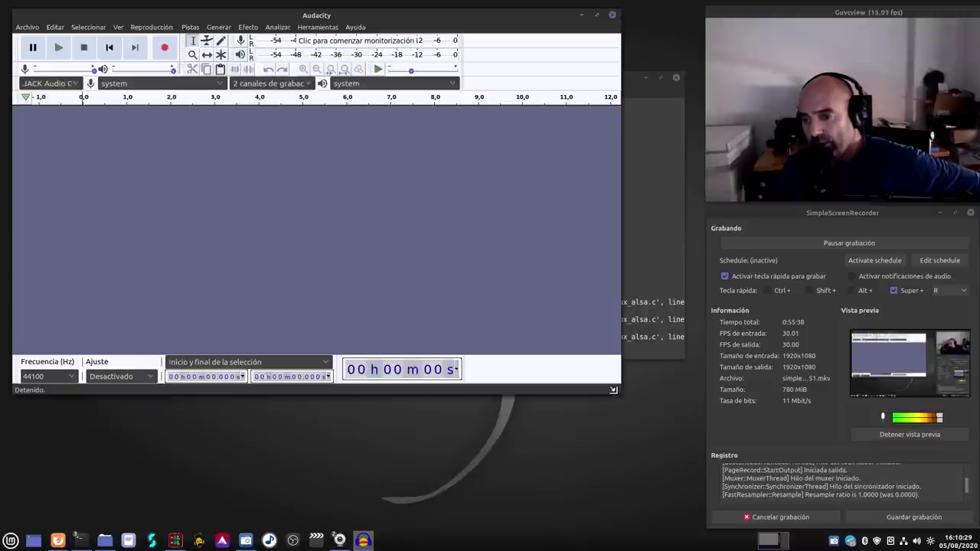
drag(616, 391, 762, 399)
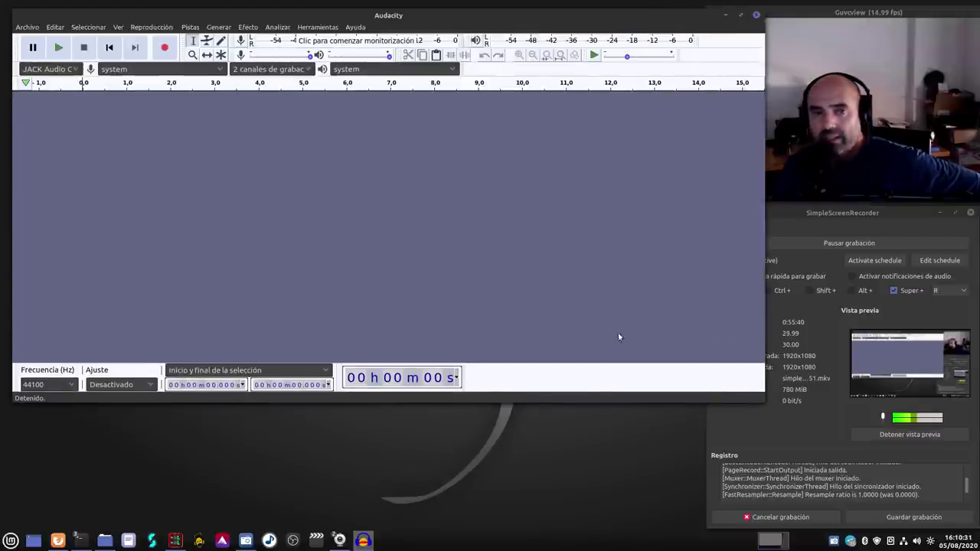
Step: Examine the Dispositivos and Reproducción pages of Audacity's preferences and close them without making changes
click(55, 26)
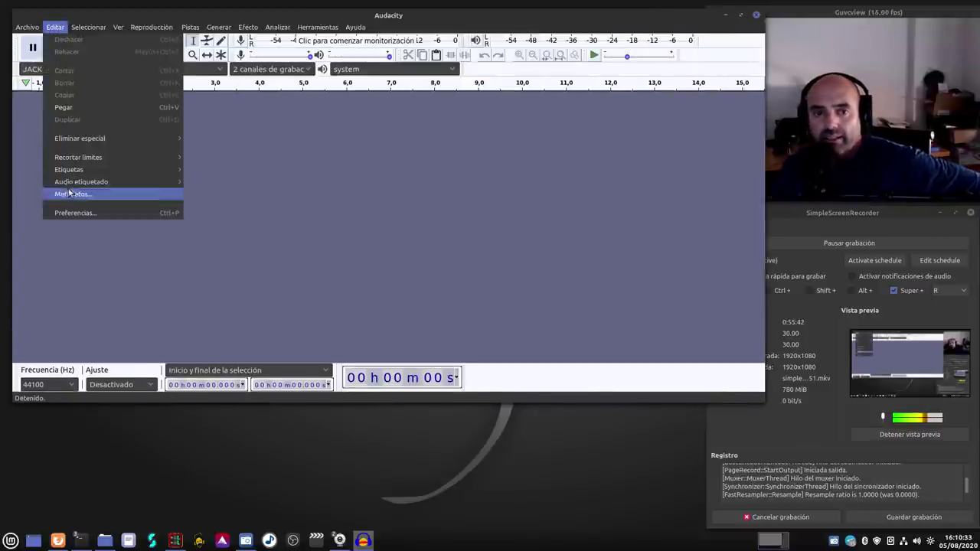
click(75, 213)
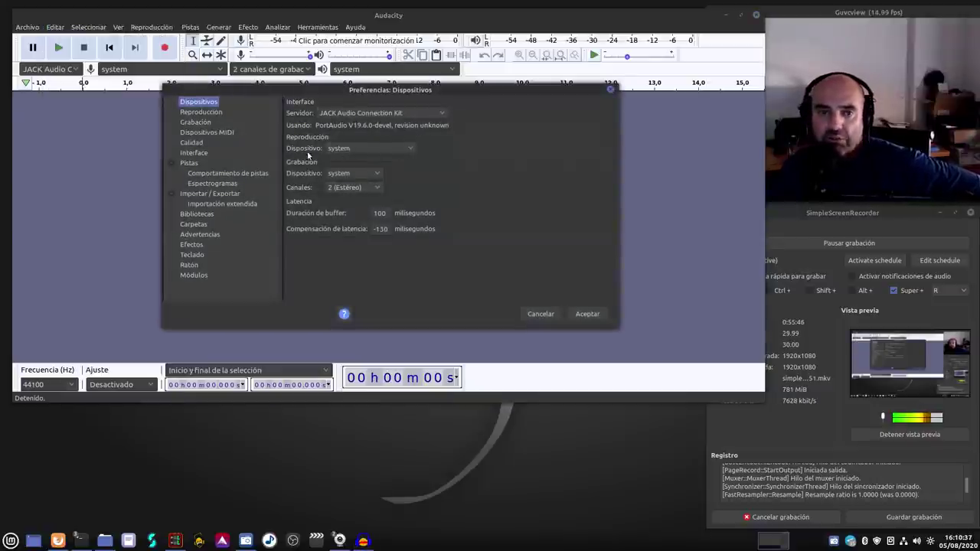
click(207, 112)
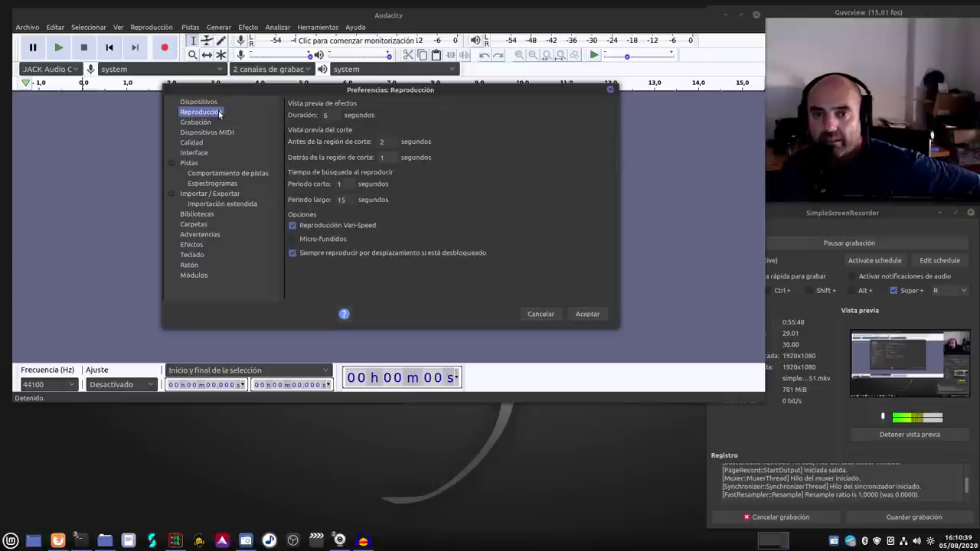
click(535, 315)
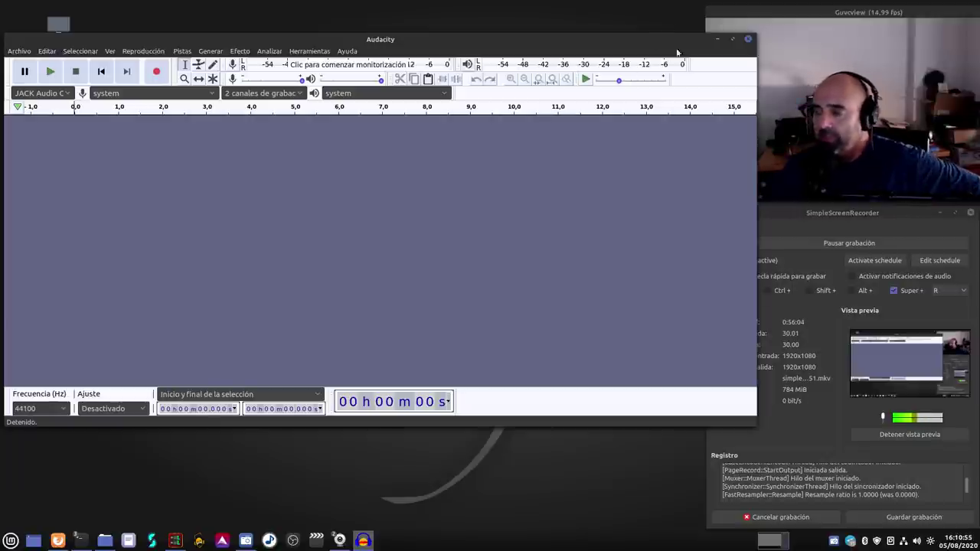
Step: Narrow the Audacity window and reposition it so that it does not cover the webcam and recorder windows
drag(757, 434, 671, 417)
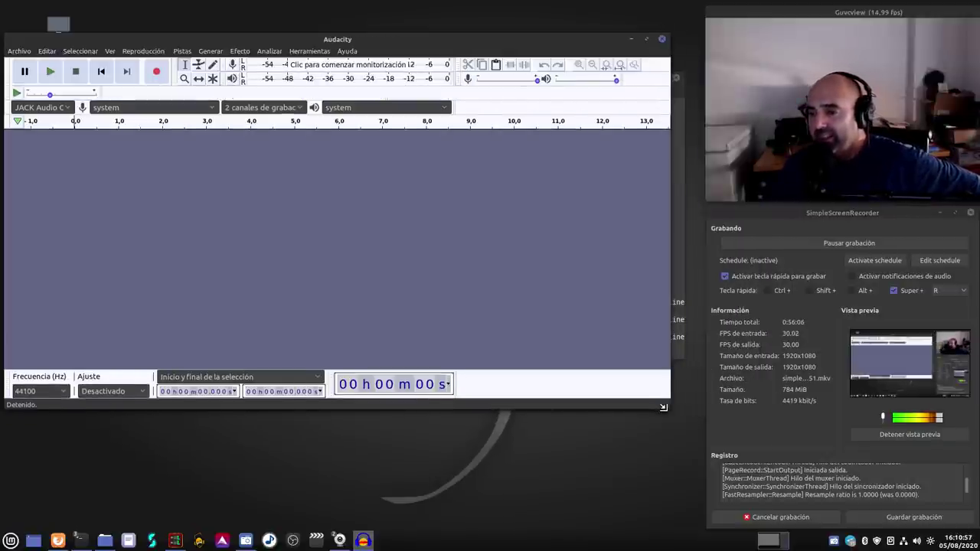
drag(449, 33, 471, 34)
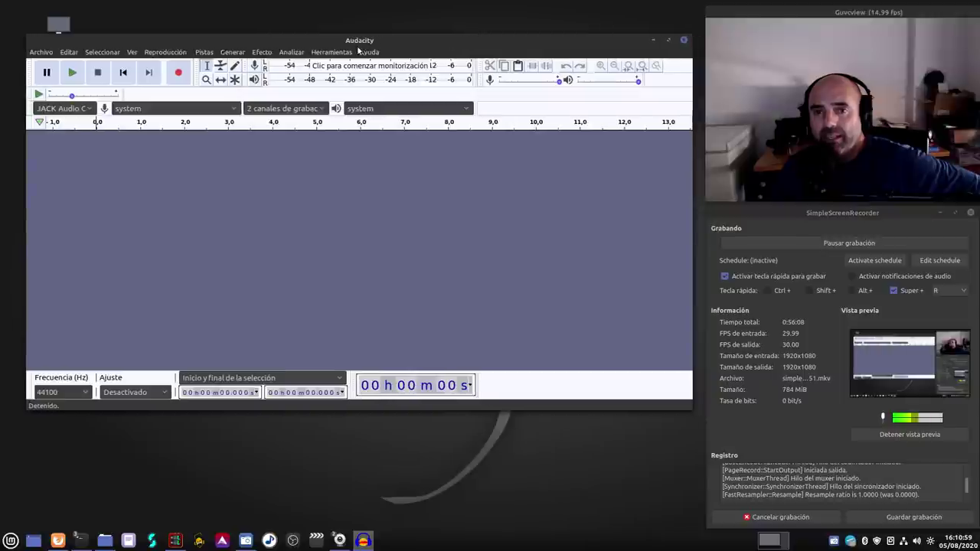
Step: Check for Audacity updates and close the browser tab with the Audacity download page
click(364, 52)
click(399, 119)
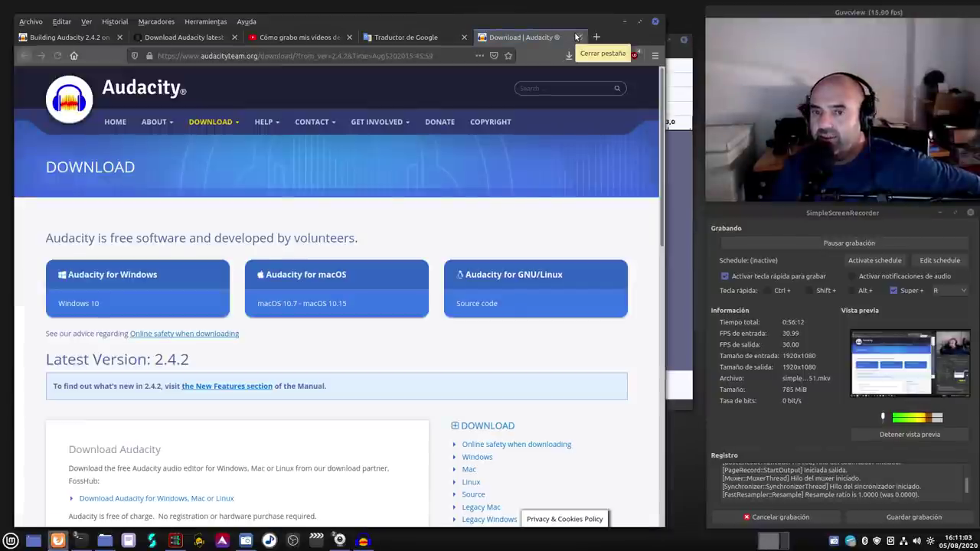
click(578, 37)
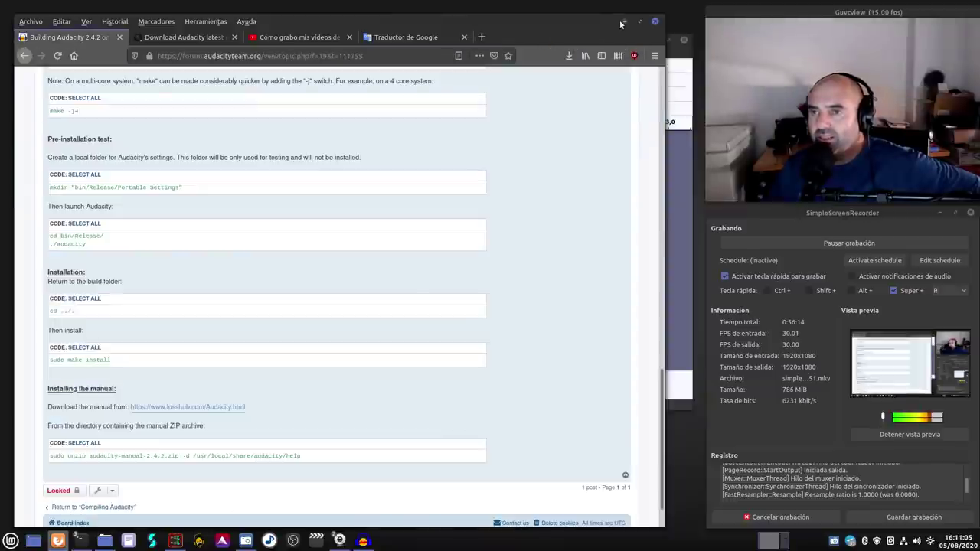
Step: Check the program version in Audacity's About dialog and close the dialog
click(623, 22)
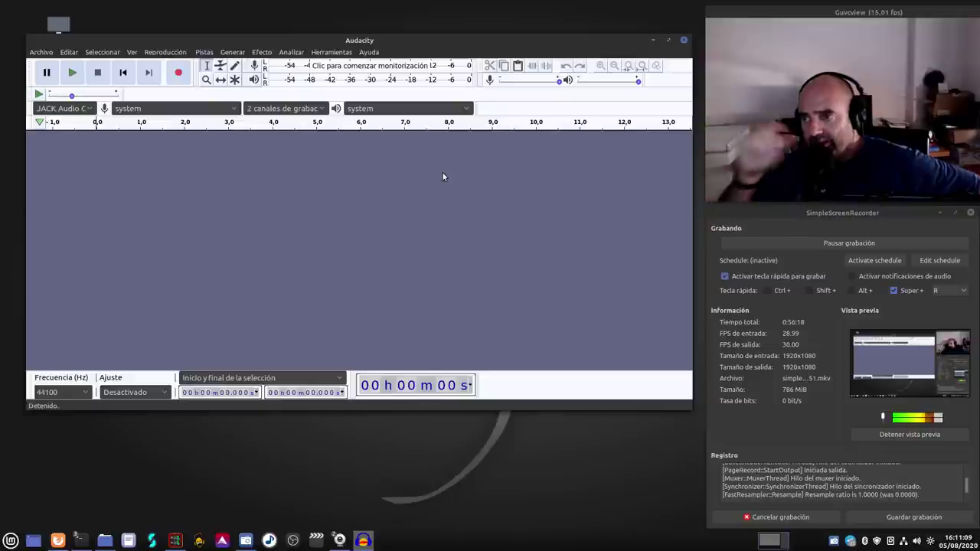
click(371, 53)
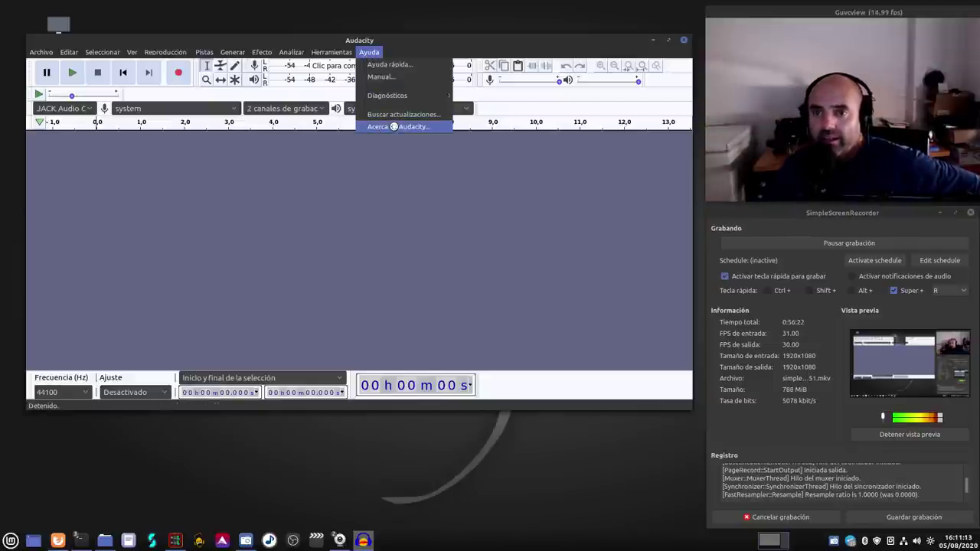
click(394, 127)
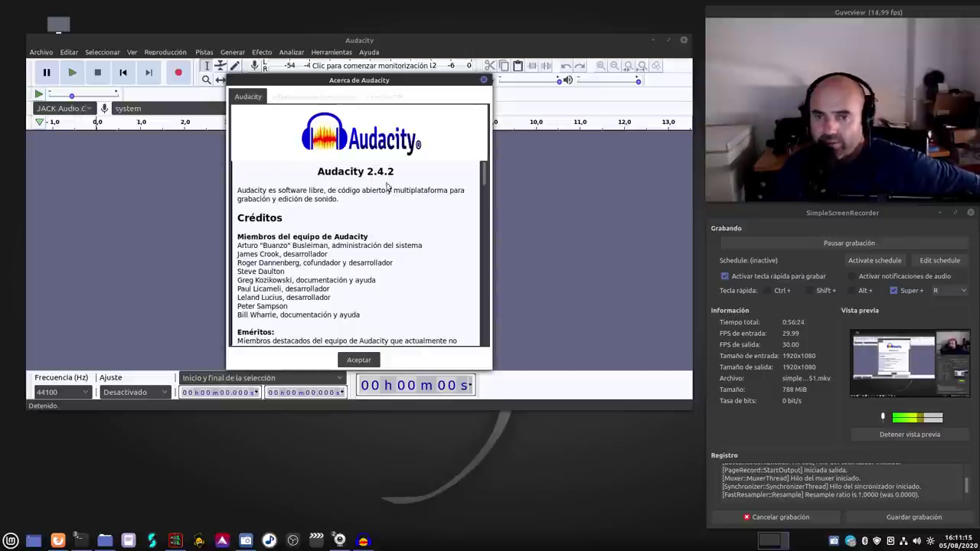
click(358, 360)
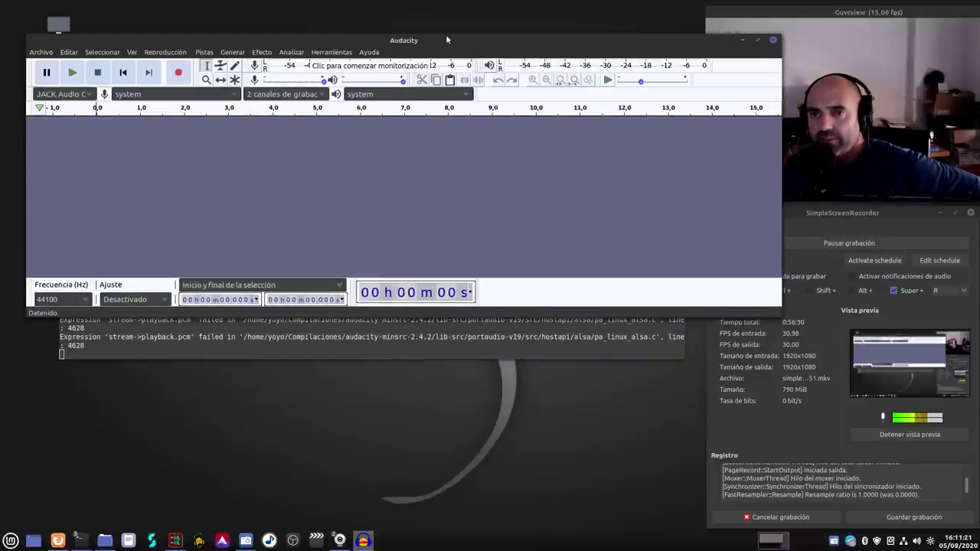
Step: Reposition the Audacity window lower on the desktop and increase its height
drag(445, 34, 425, 77)
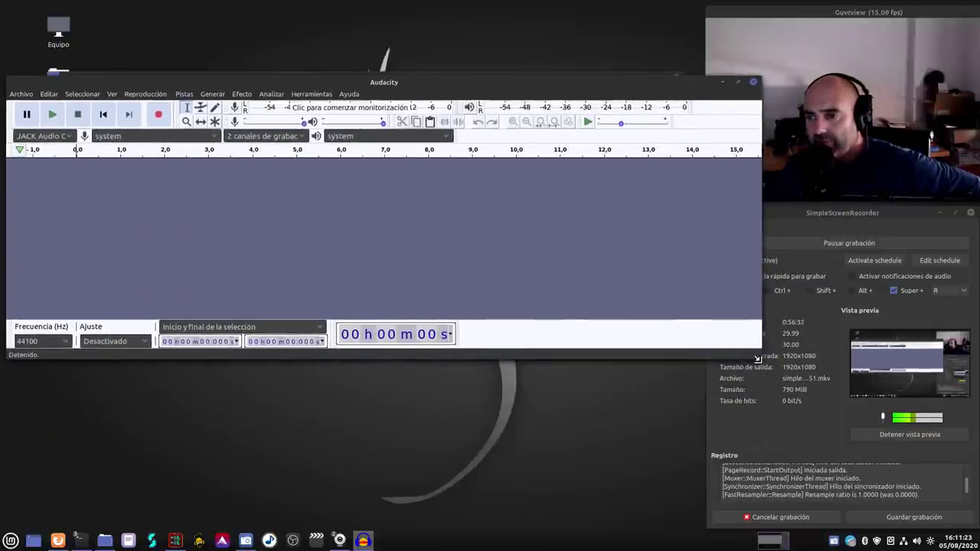
drag(756, 358, 753, 414)
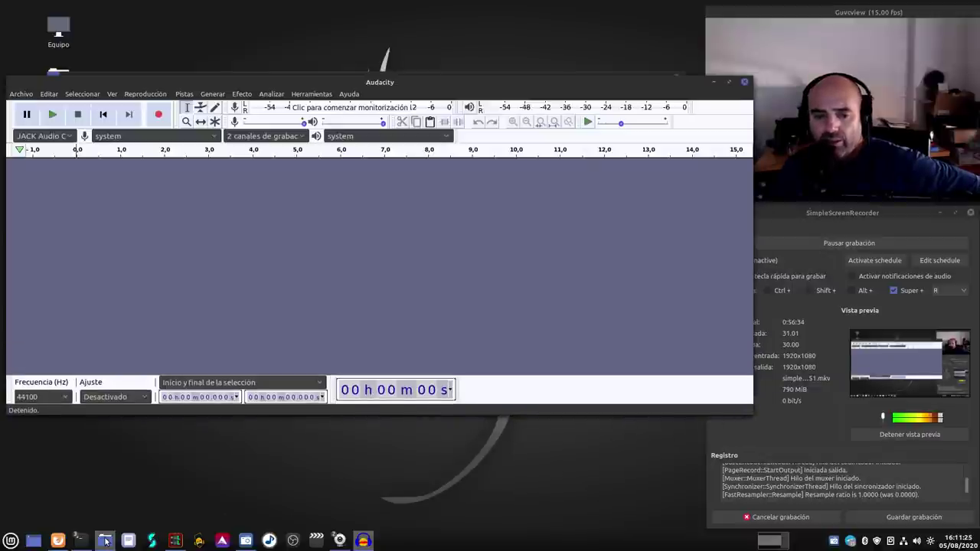
Step: Look through the audacity-minsrc-2.4.2 source folder inside the home folder's Compilaciones directory and return to Compilaciones
click(105, 540)
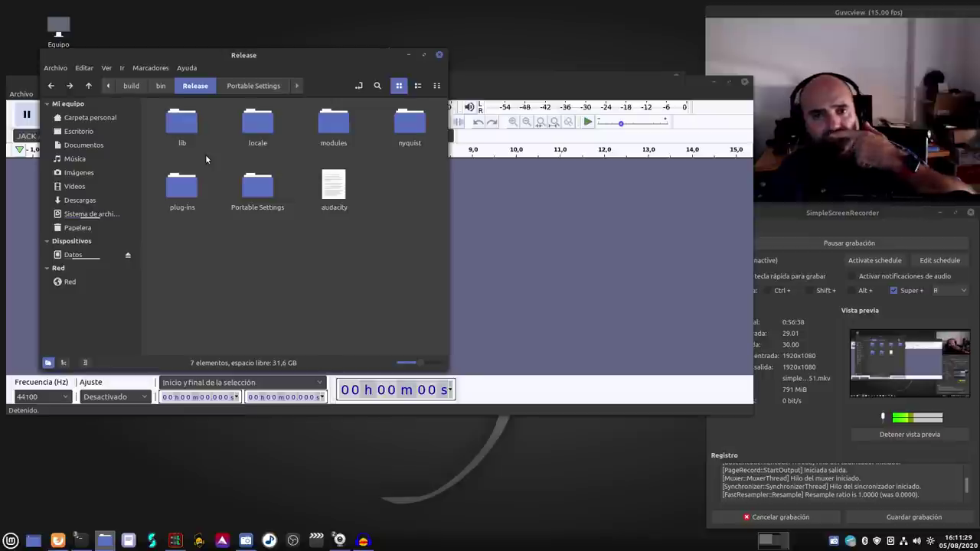
click(89, 117)
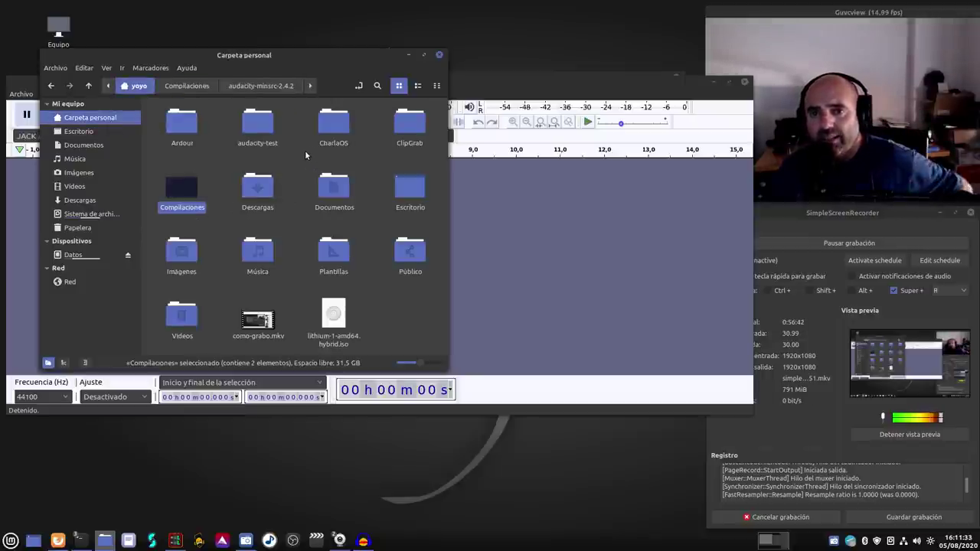
click(304, 150)
double_click(191, 188)
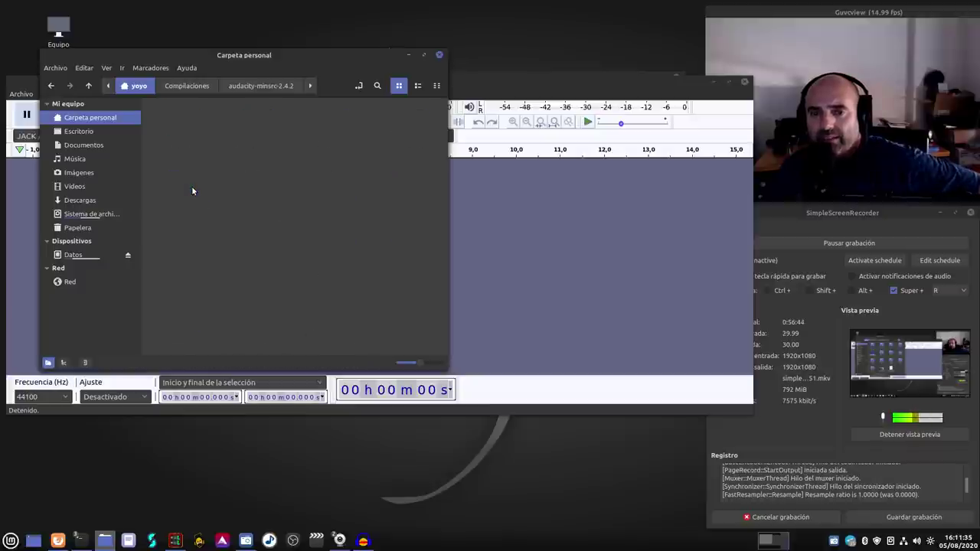
double_click(185, 126)
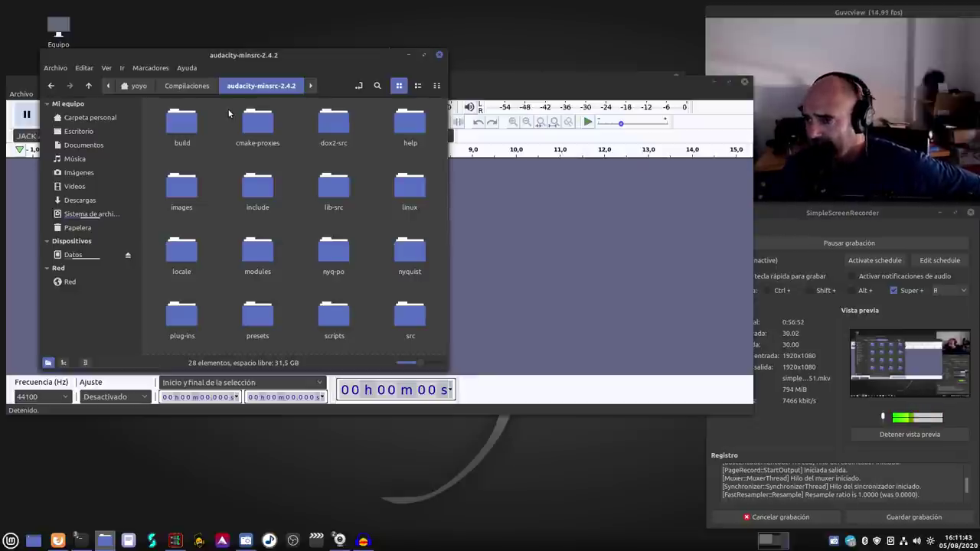
scroll(248, 240, down, 3)
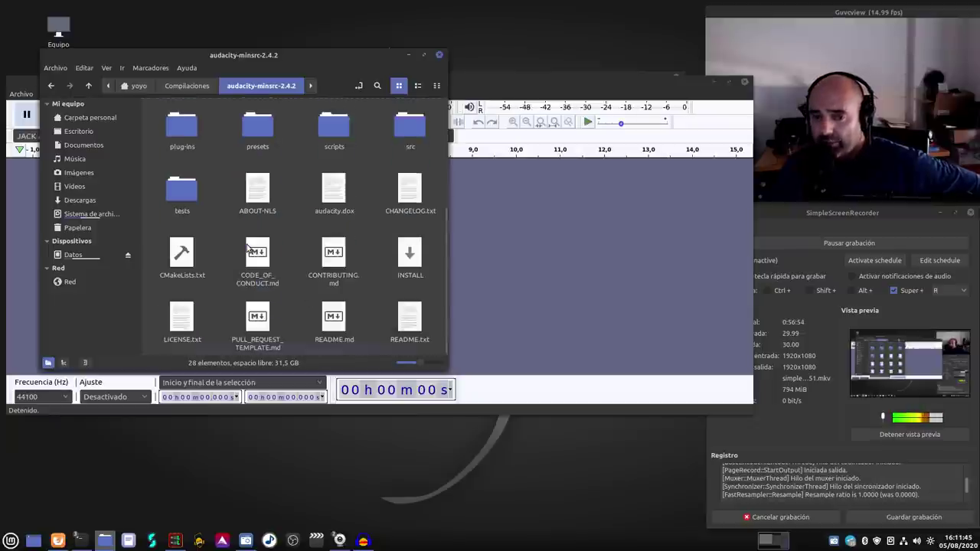
scroll(188, 107, up, 3)
click(187, 88)
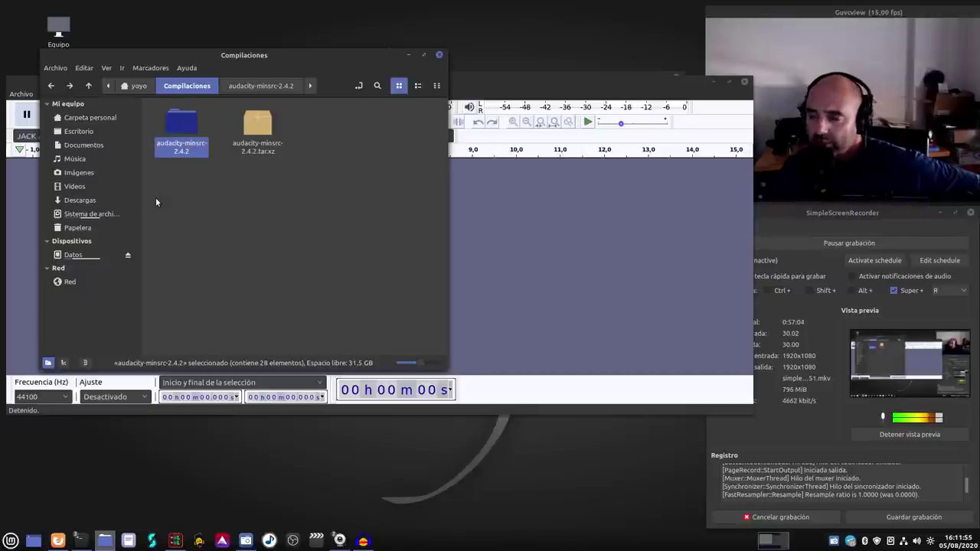
click(273, 246)
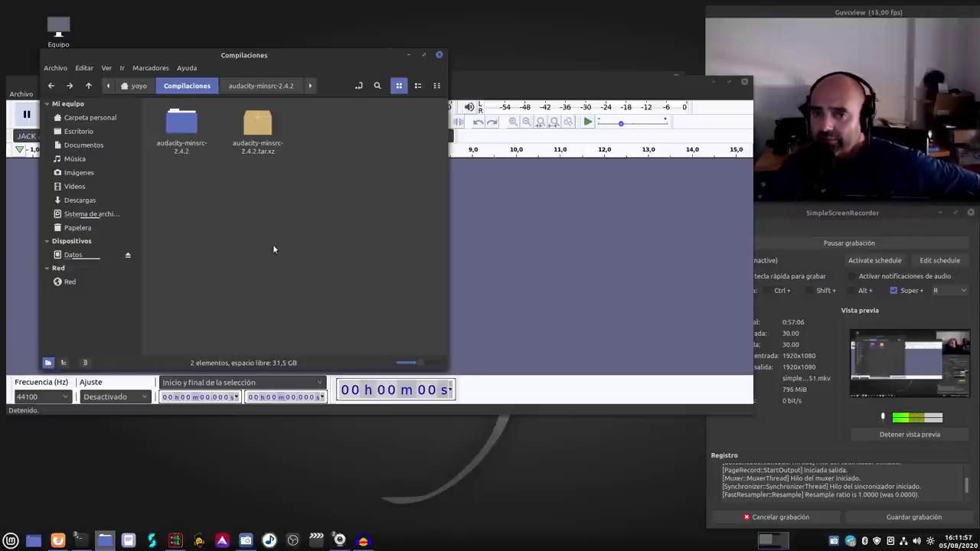
Step: Open the build folder inside audacity-minsrc-2.4.2 and examine the files at its end
double_click(181, 125)
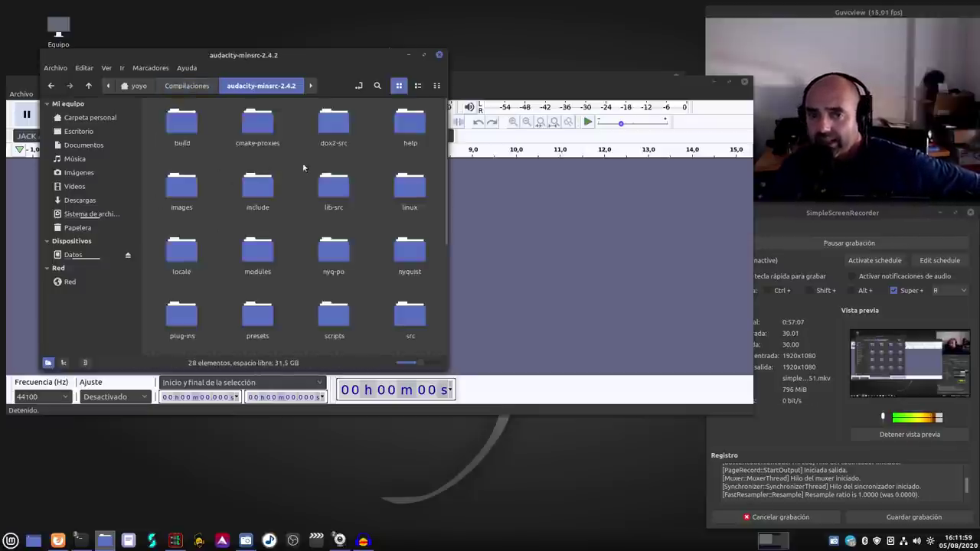
click(181, 127)
double_click(182, 127)
scroll(286, 280, down, 2)
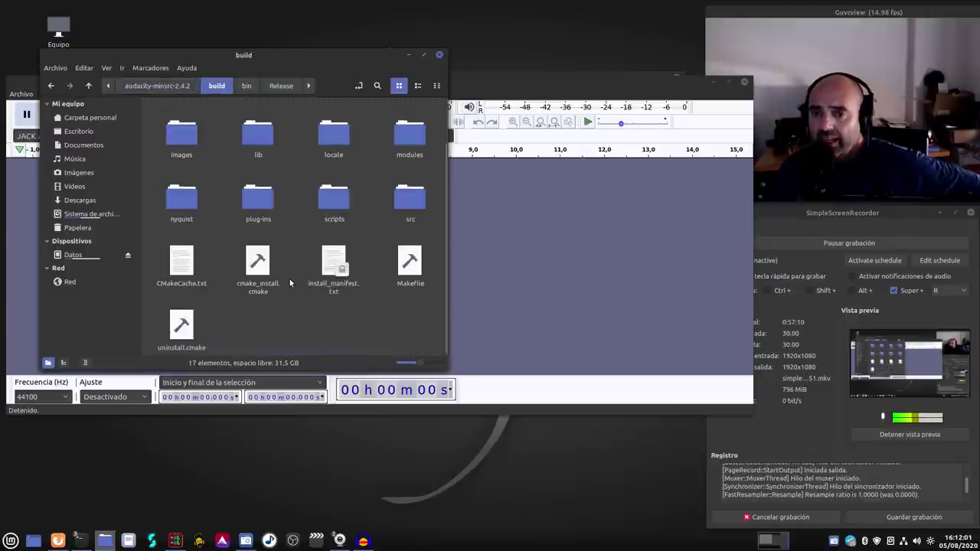
right_click(298, 323)
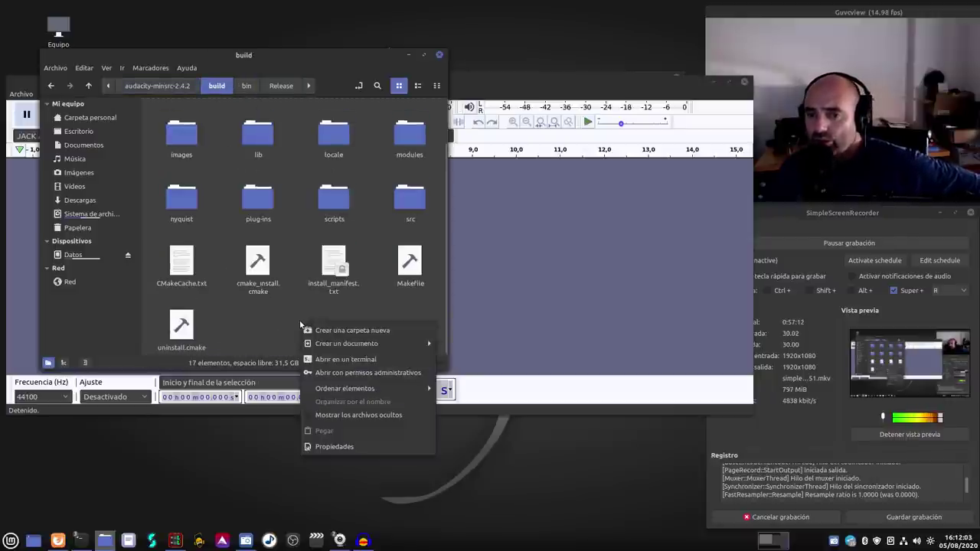
click(279, 323)
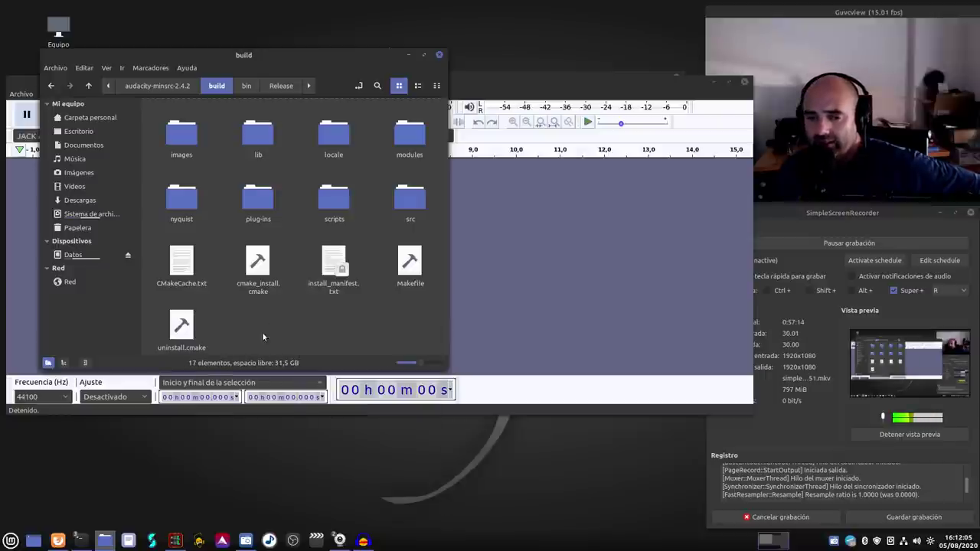
Step: Review the sudo make install command in the forum guide's Installation section and minimize the browser
click(58, 541)
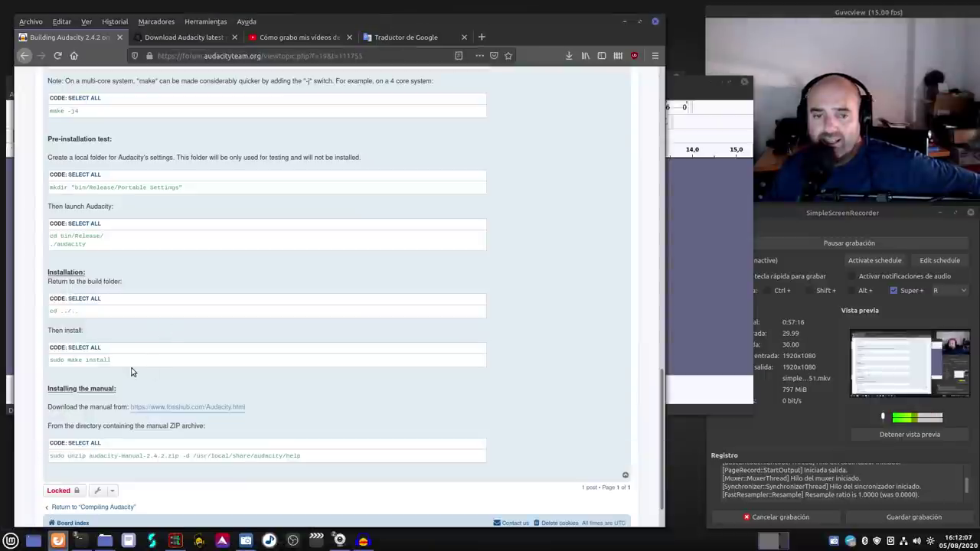
drag(122, 362, 51, 360)
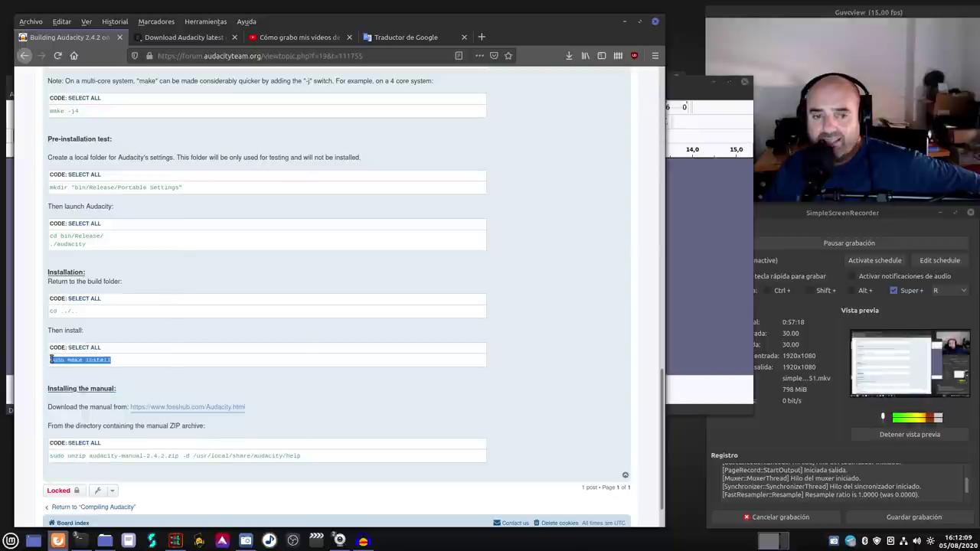
click(111, 367)
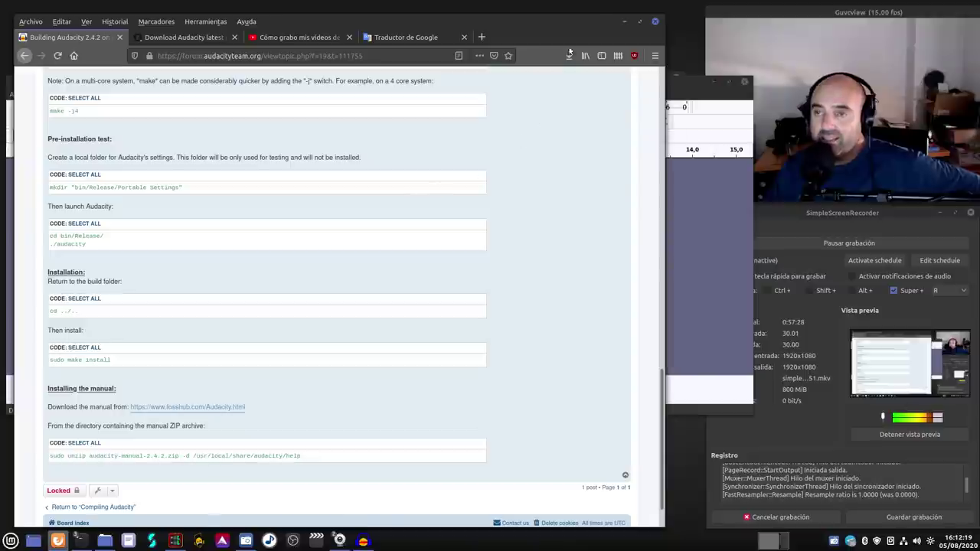
click(623, 23)
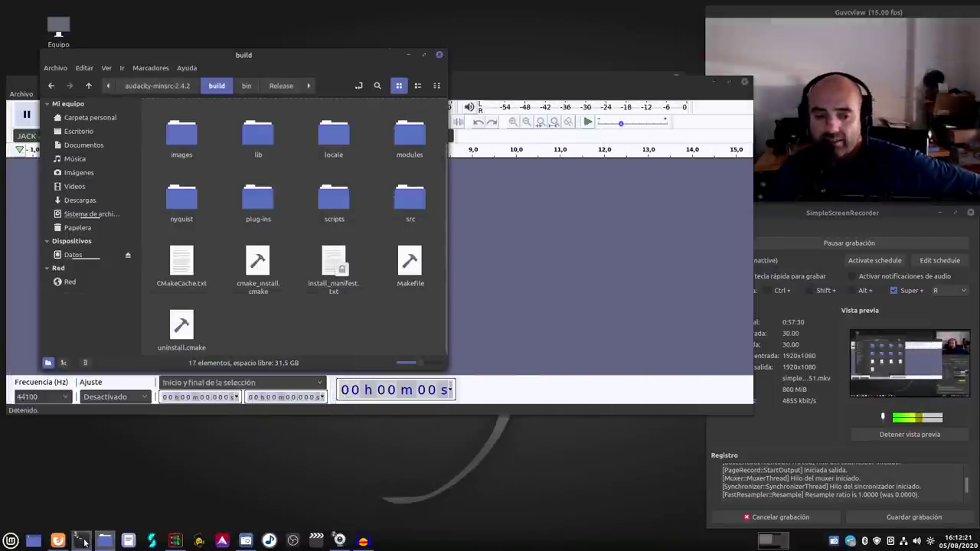
Step: Write sudo make unistall at the build-folder terminal prompt, erase it without running it, and minimize the terminal and file manager
mouse_move(84, 542)
click(66, 495)
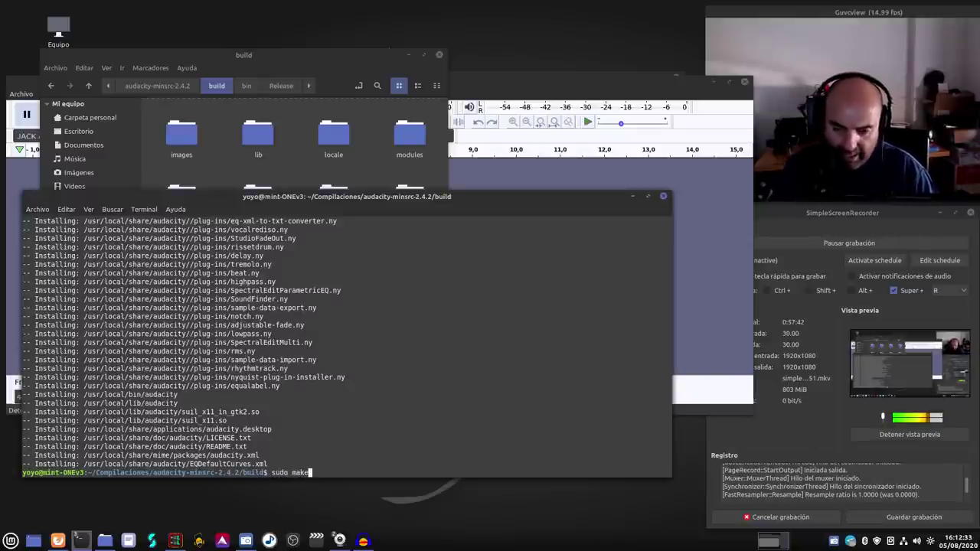
text(in)
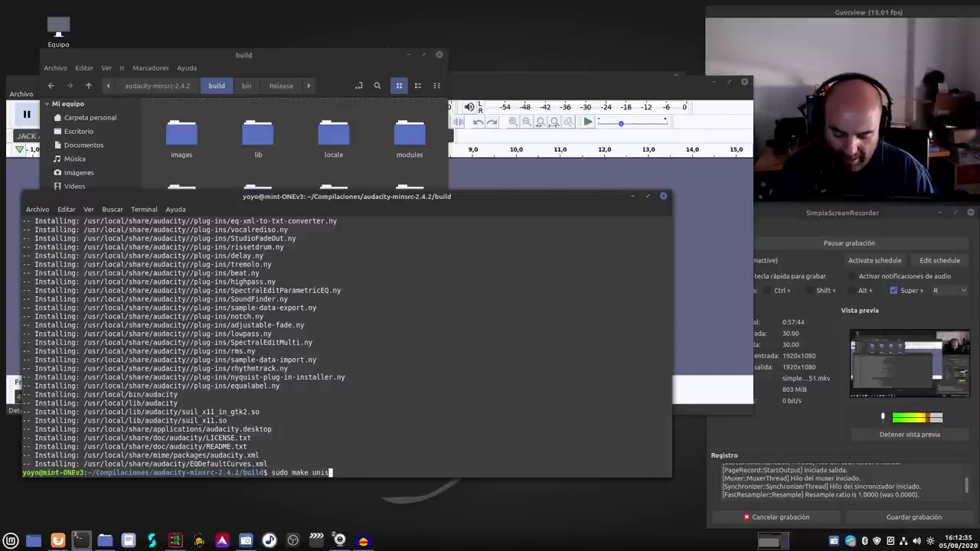
text(tall)
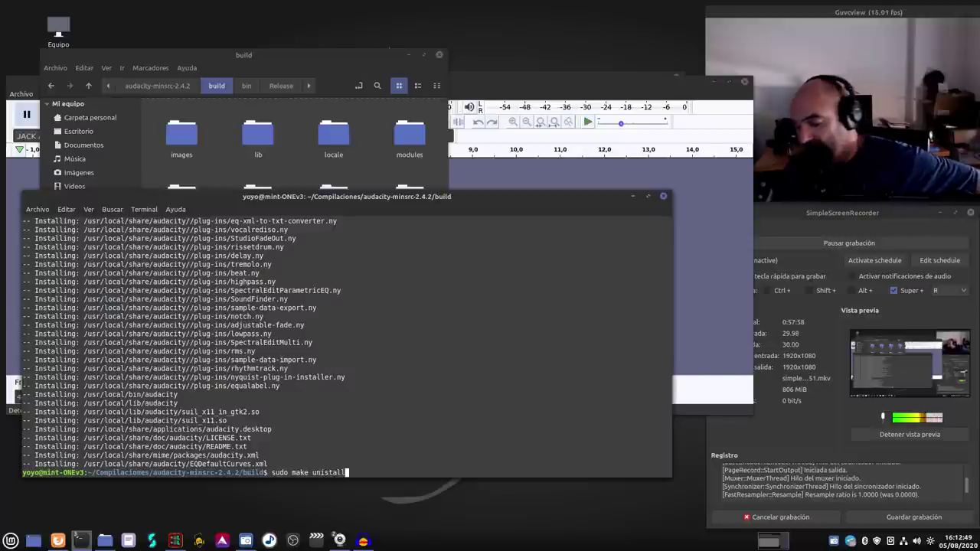
key(BackSpace)
key(BackSpace)
key(BackSpace)
key(BackSpace)
key(BackSpace)
key(BackSpace)
key(BackSpace)
key(BackSpace)
key(BackSpace)
key(BackSpace)
key(BackSpace)
key(BackSpace)
key(BackSpace)
key(BackSpace)
key(BackSpace)
key(BackSpace)
key(BackSpace)
key(BackSpace)
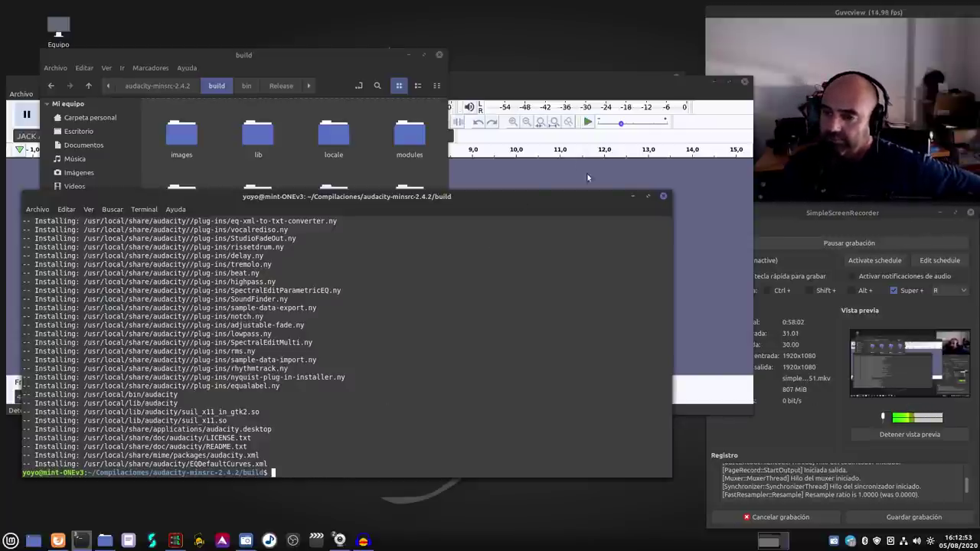
click(633, 195)
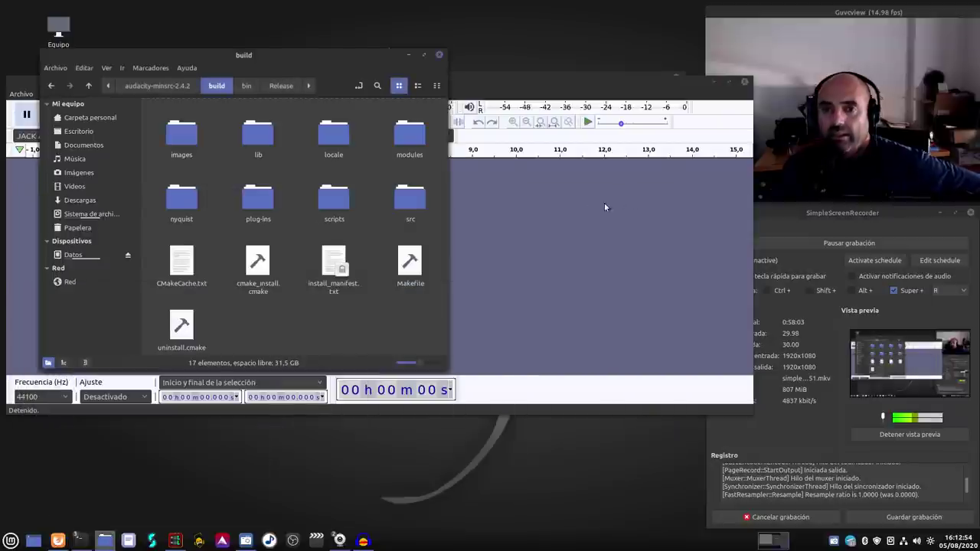
click(409, 56)
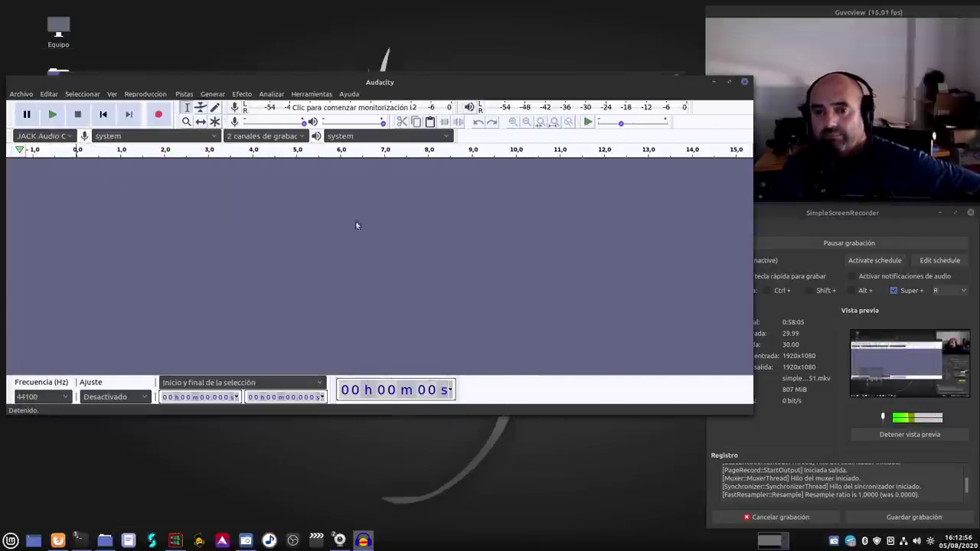
Step: Show the Música folder in the file manager and move its window clear of Audacity's upper track area
click(106, 542)
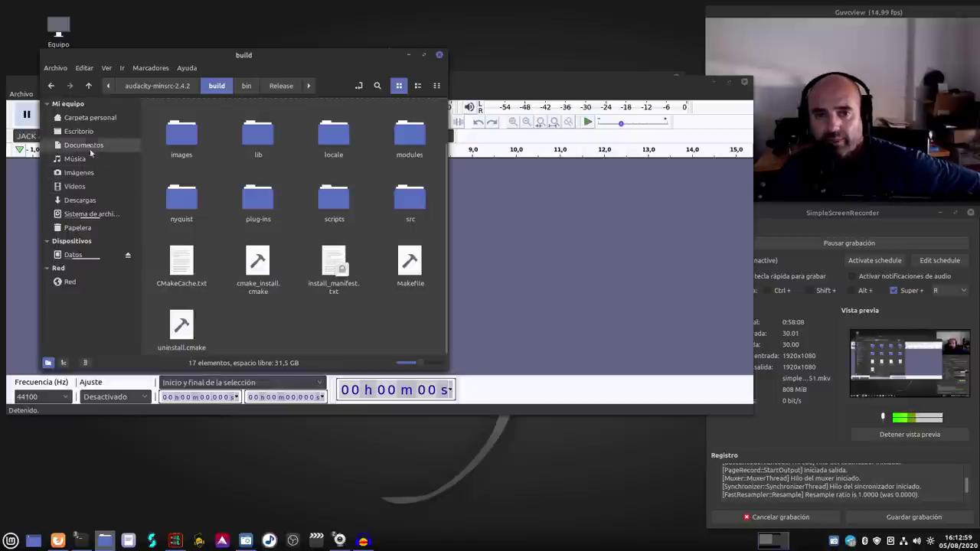
click(89, 160)
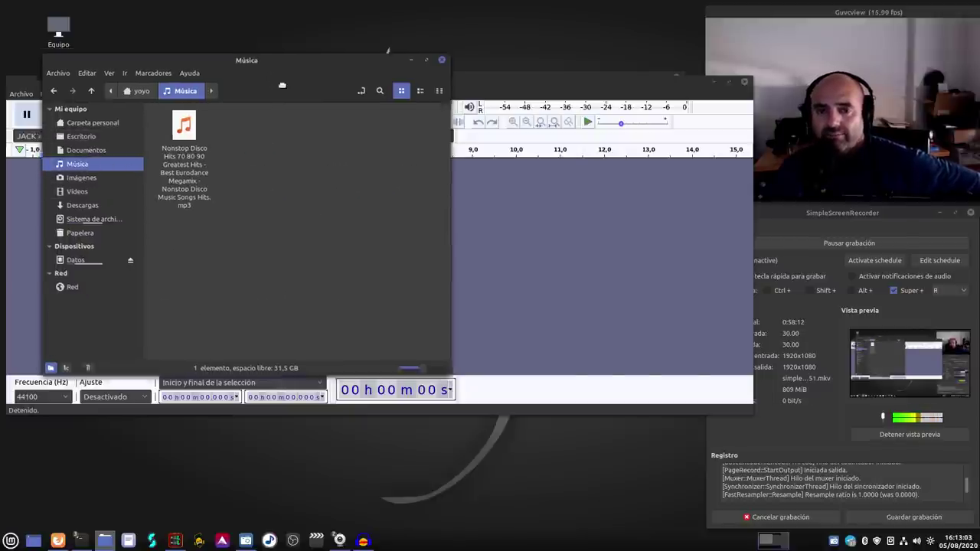
drag(272, 55, 530, 216)
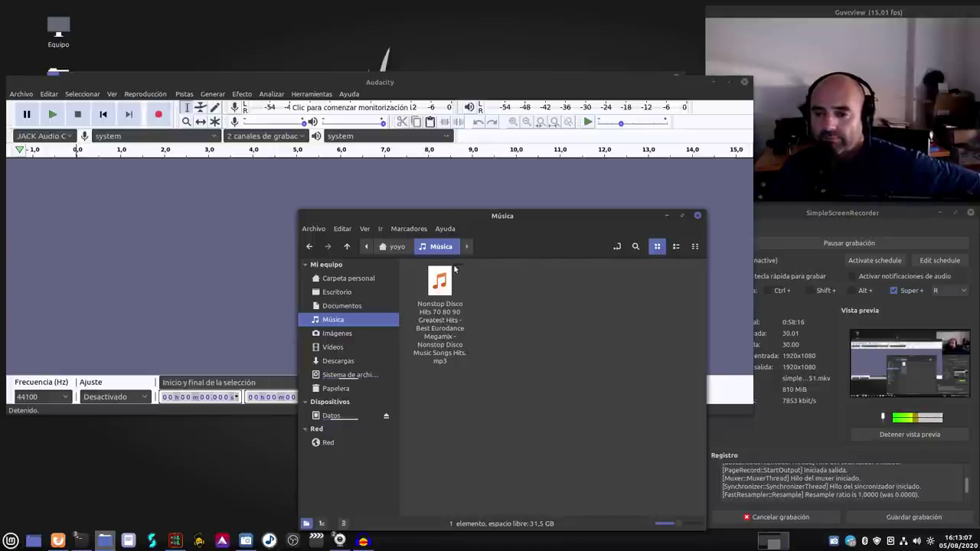
drag(532, 225, 558, 248)
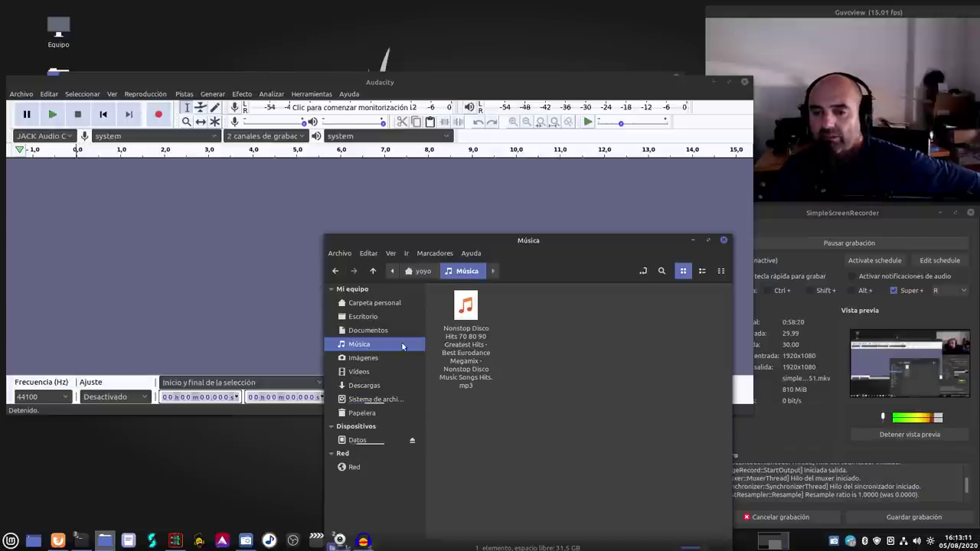
click(376, 371)
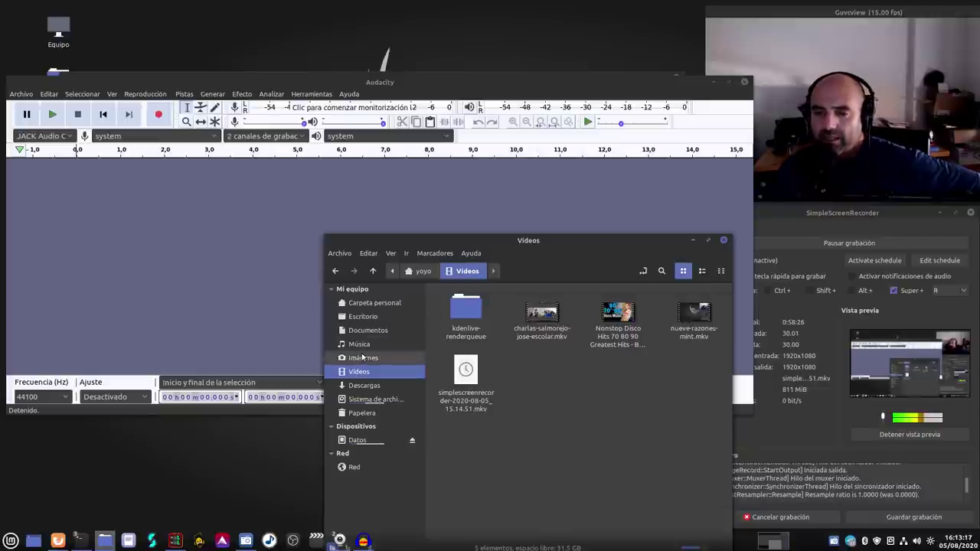
click(385, 344)
Step: Arrange the Audacity and Música windows so both are reachable and drop the Nonstop Disco Hits mp3 into Audacity's track area
drag(595, 243, 561, 281)
drag(669, 86, 620, 45)
click(671, 394)
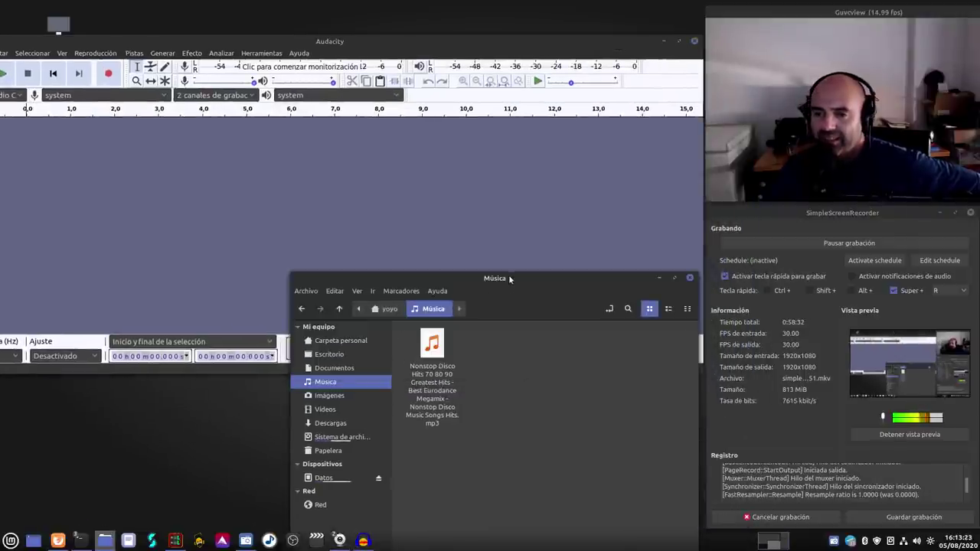
drag(508, 277, 594, 295)
drag(417, 51, 454, 71)
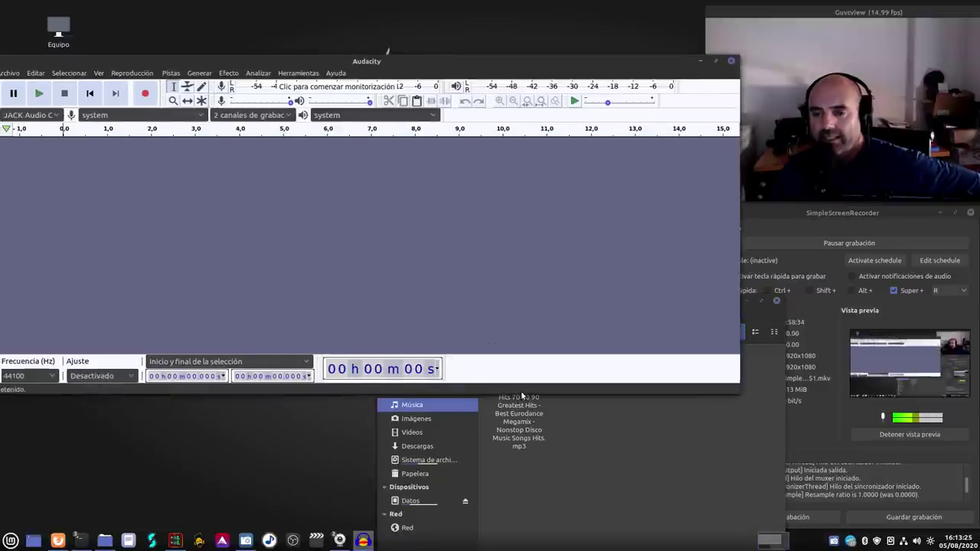
click(551, 494)
drag(520, 375, 299, 264)
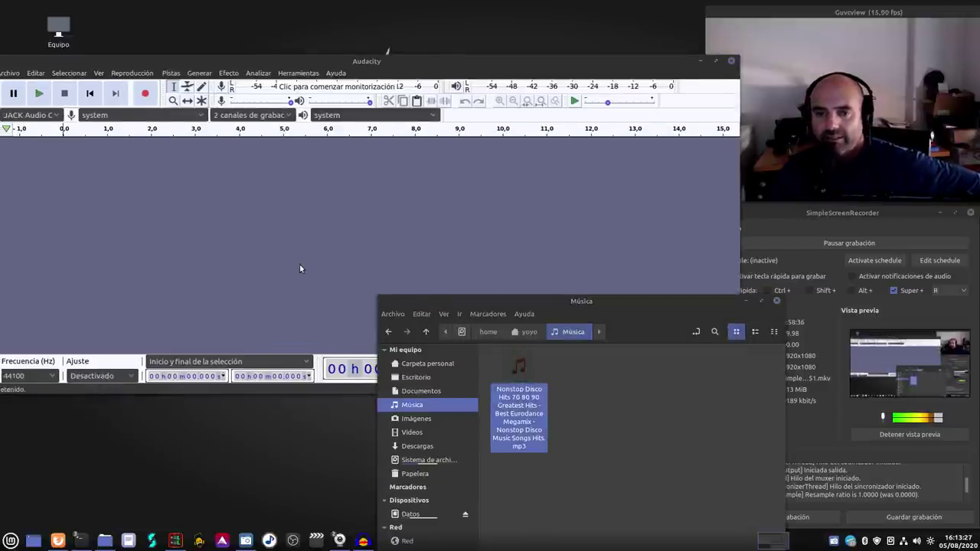
Step: Minimize the Música folder and terminal, bring the whole Audacity window into view, and select the entire imported track
click(746, 303)
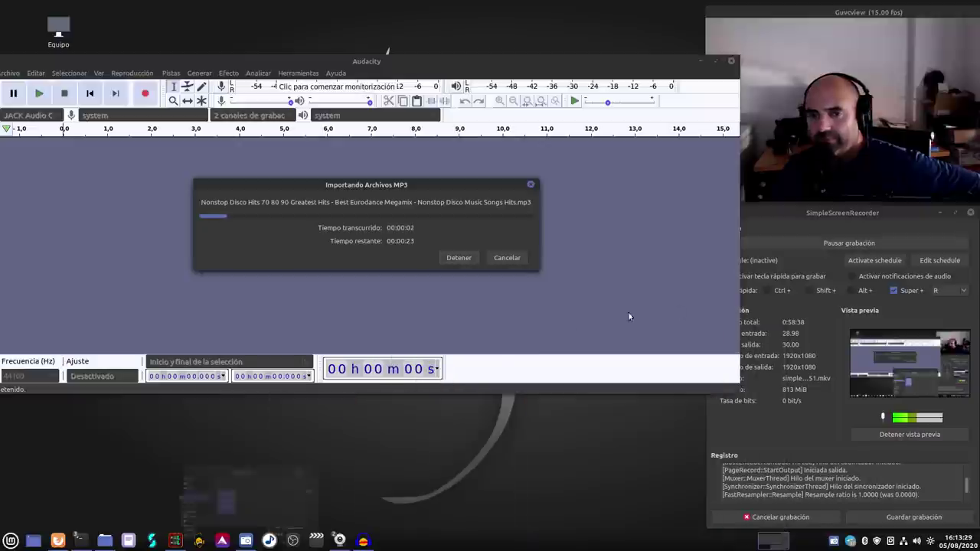
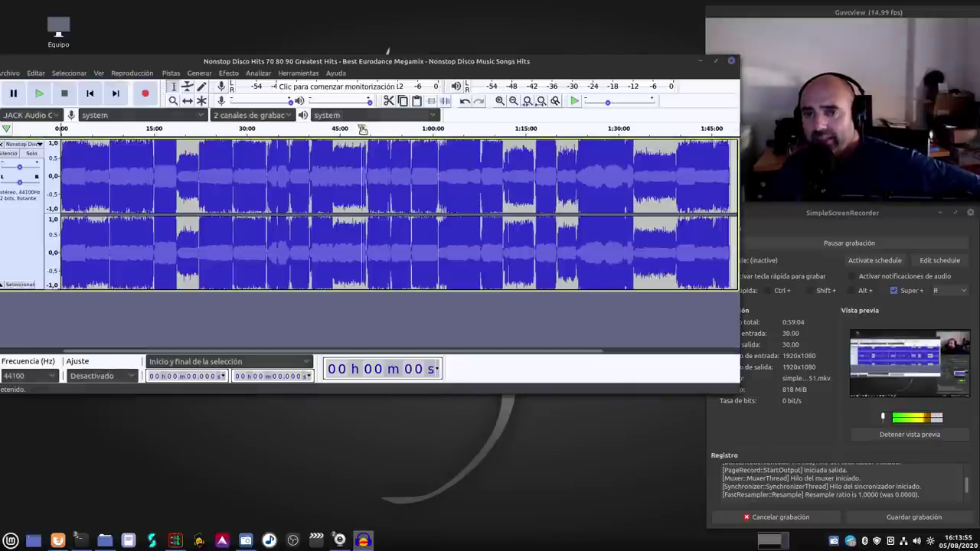
drag(438, 70, 495, 168)
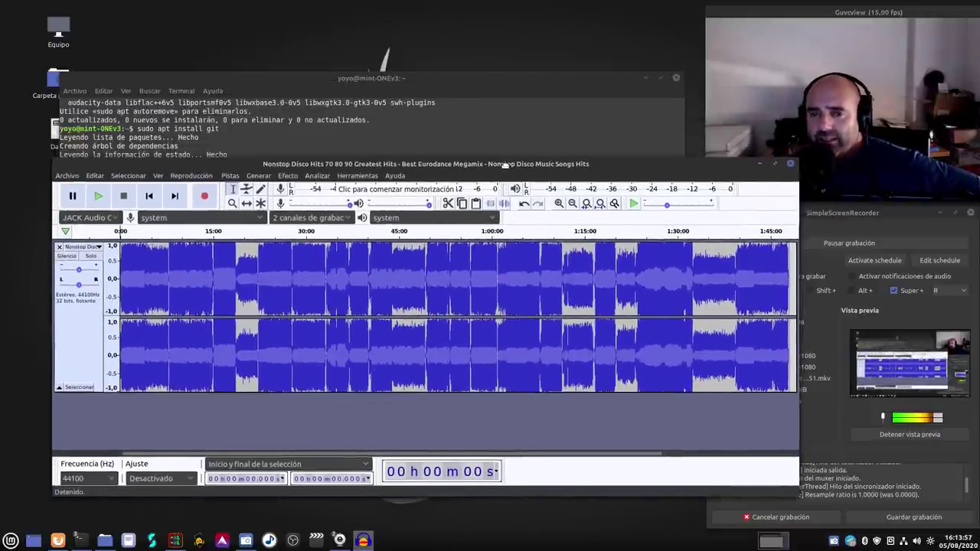
click(642, 78)
drag(464, 165, 430, 94)
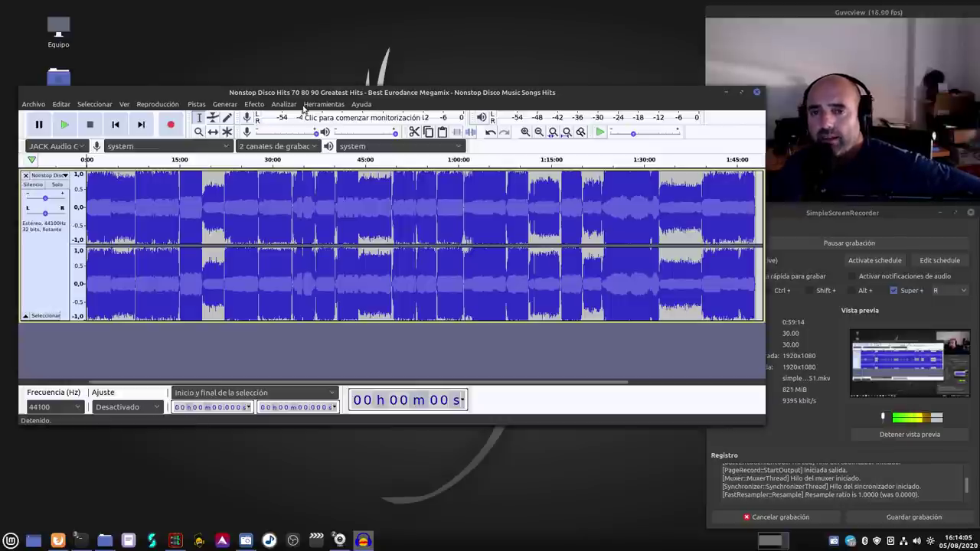
click(55, 274)
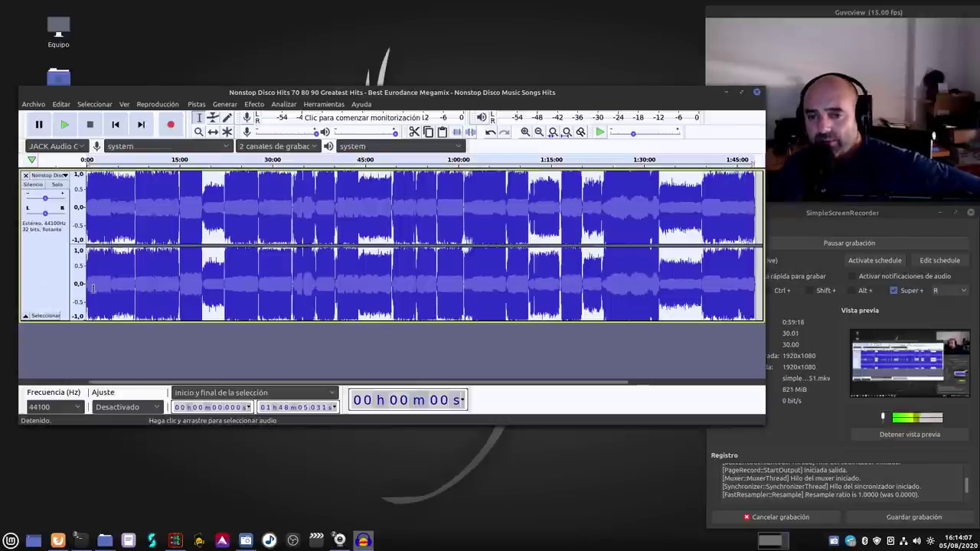
Step: Try the Normalizar volumen effect on the selected track with perceived loudness set to -16,0 LUFS, and cancel it without applying
click(283, 107)
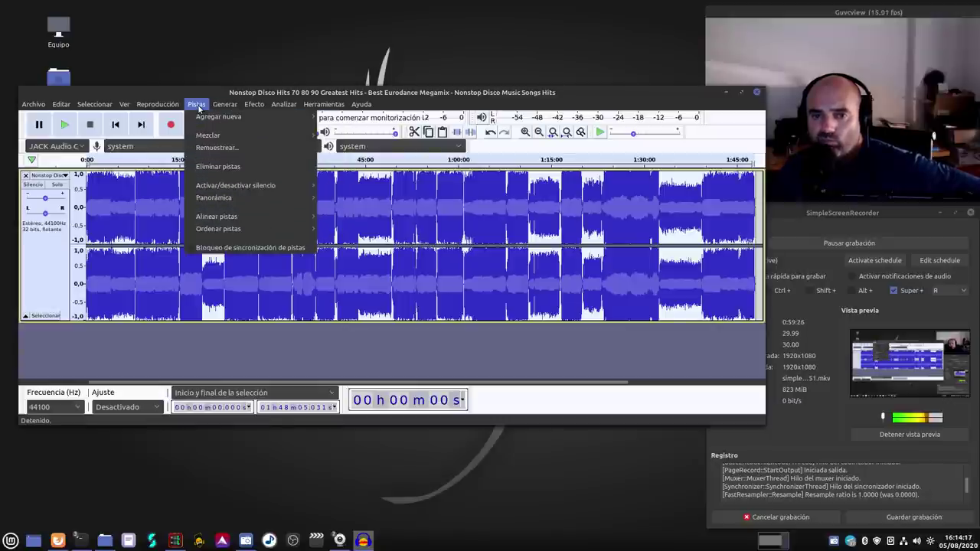
mouse_move(281, 110)
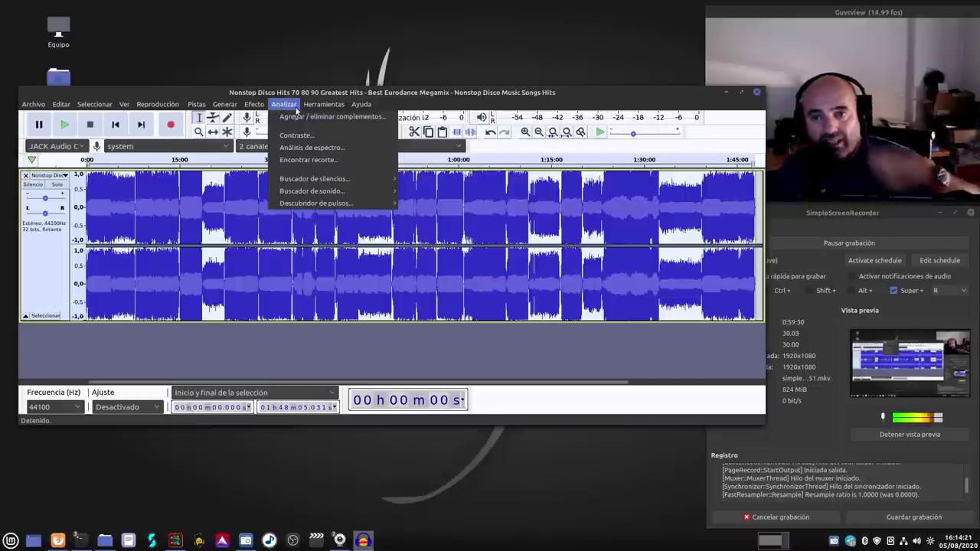
mouse_move(317, 107)
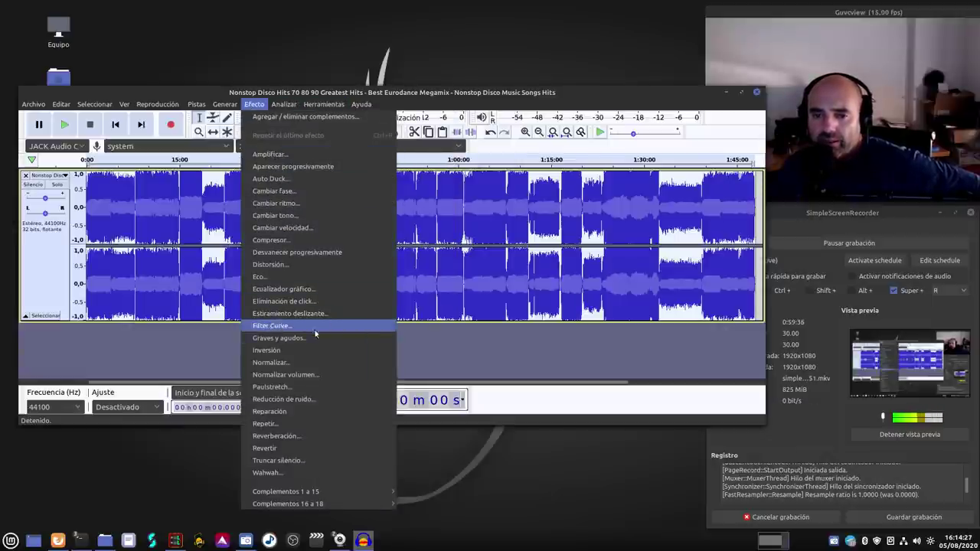
click(325, 375)
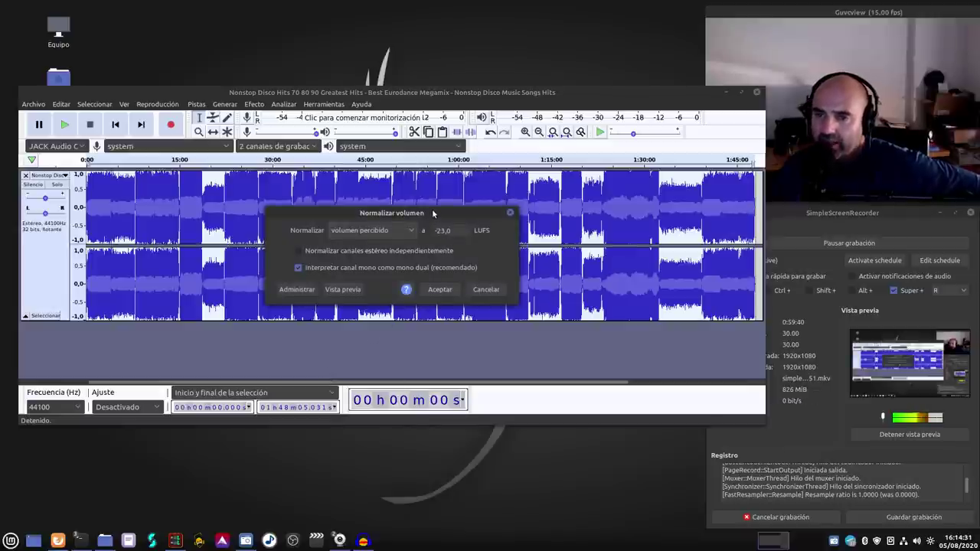
drag(432, 240, 493, 360)
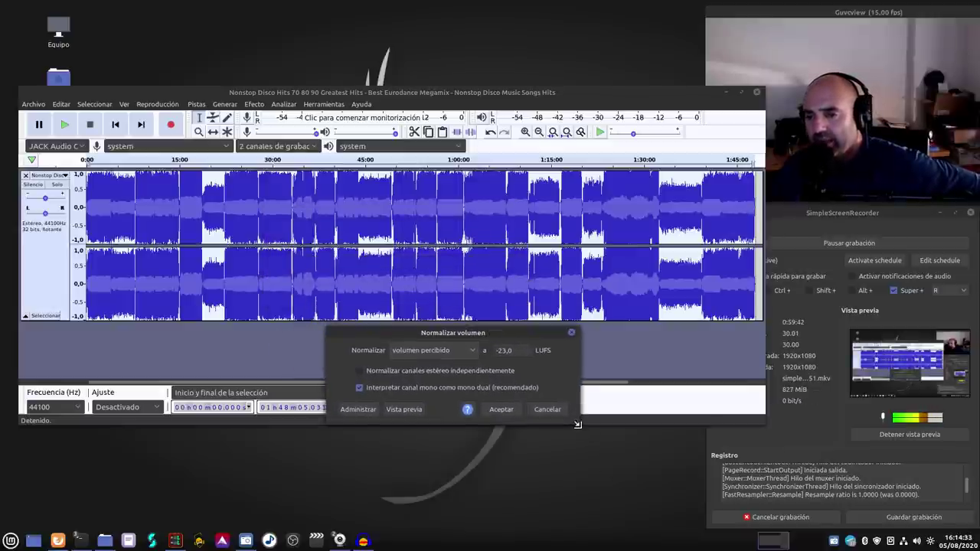
drag(578, 418, 624, 485)
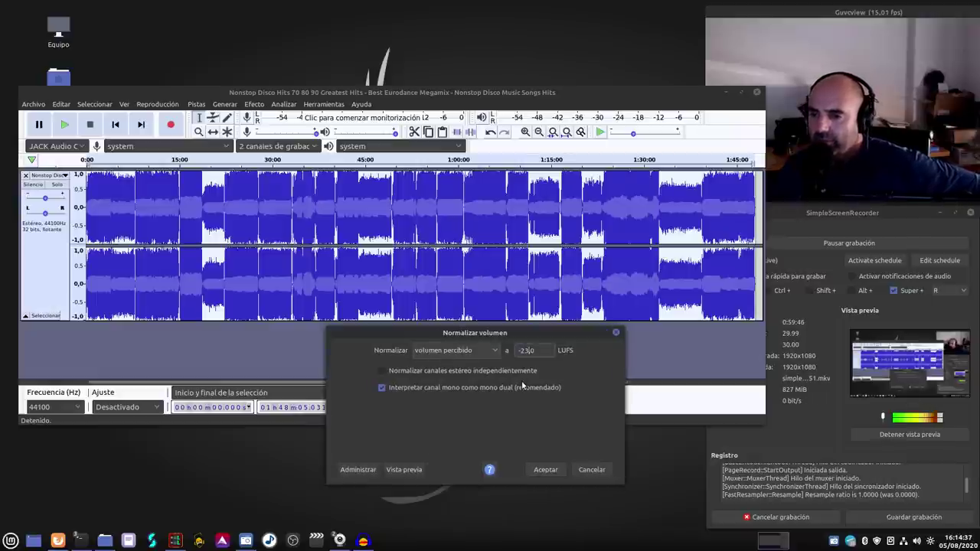
key(BackSpace)
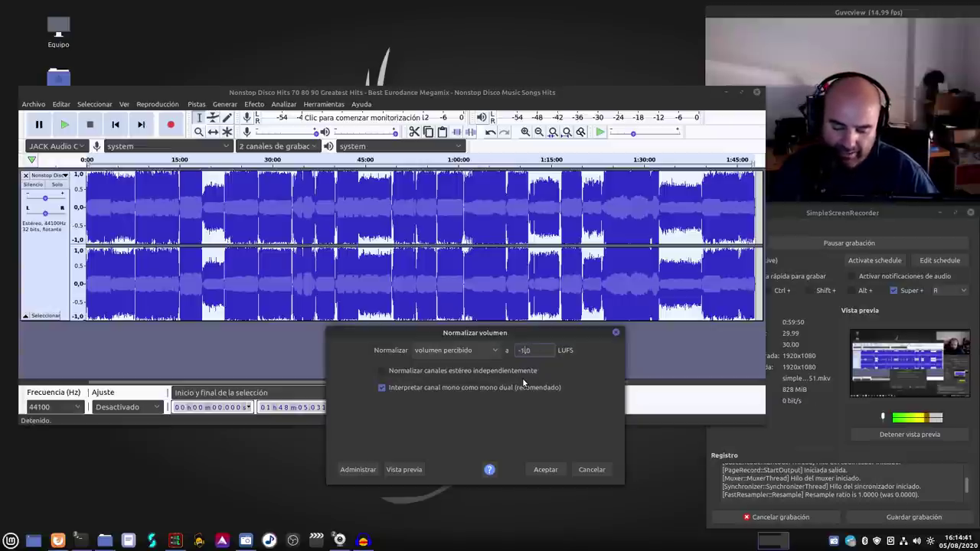
text(6)
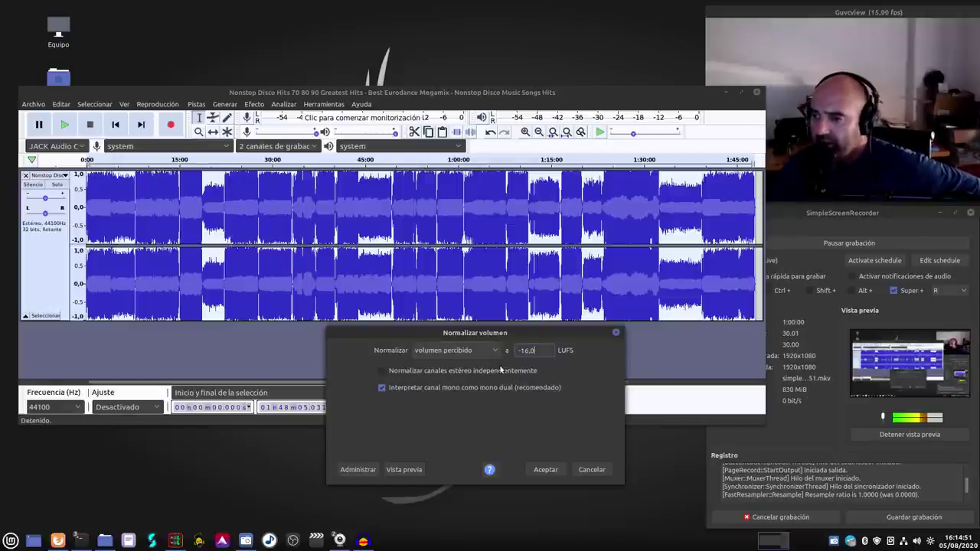
drag(417, 339, 279, 215)
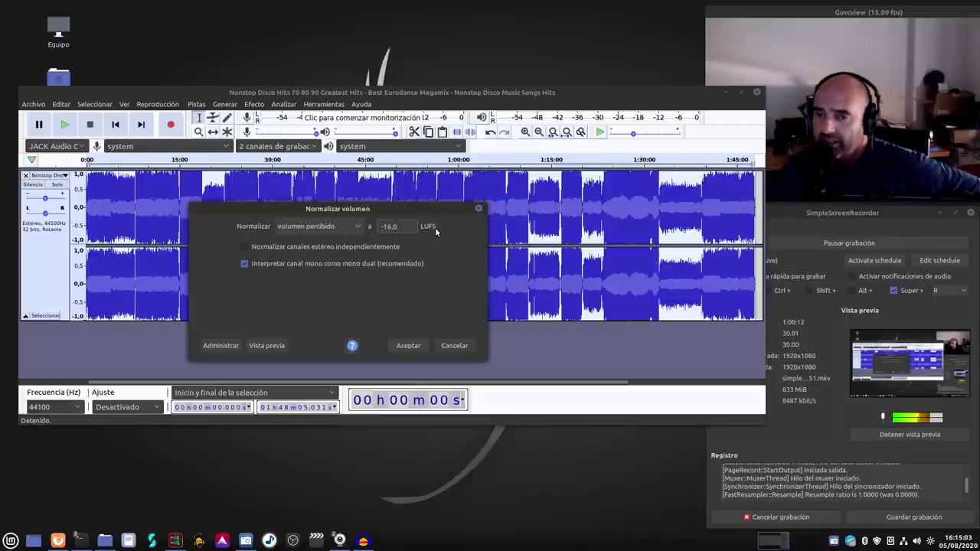
click(454, 346)
Step: Open the plug-in manager from Audacity's tools, enlarge its window, and filter the list to new plug-ins only
click(283, 104)
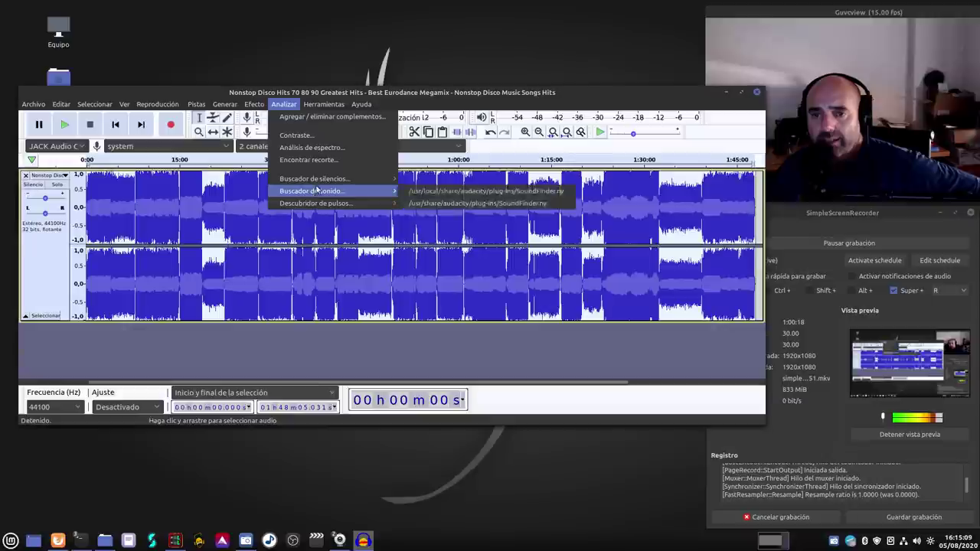
mouse_move(321, 105)
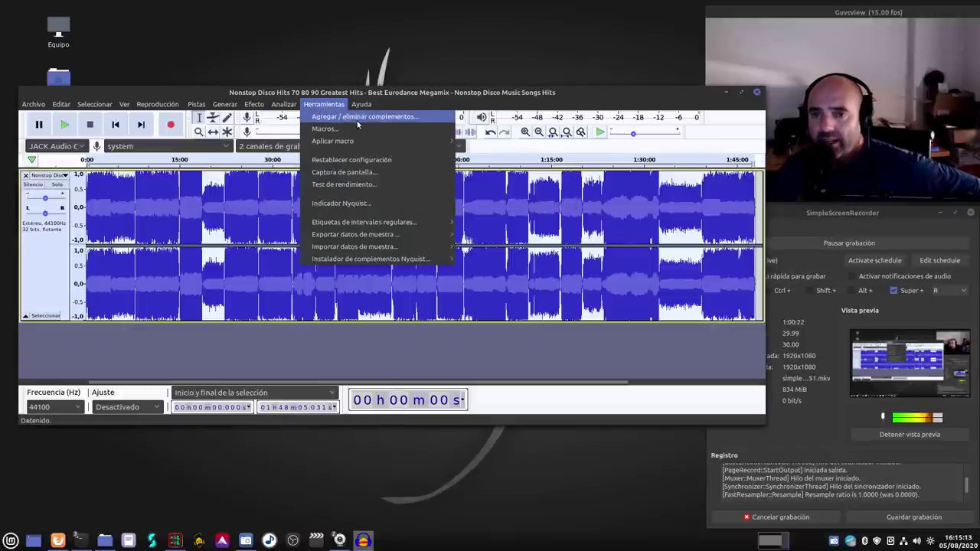
click(345, 119)
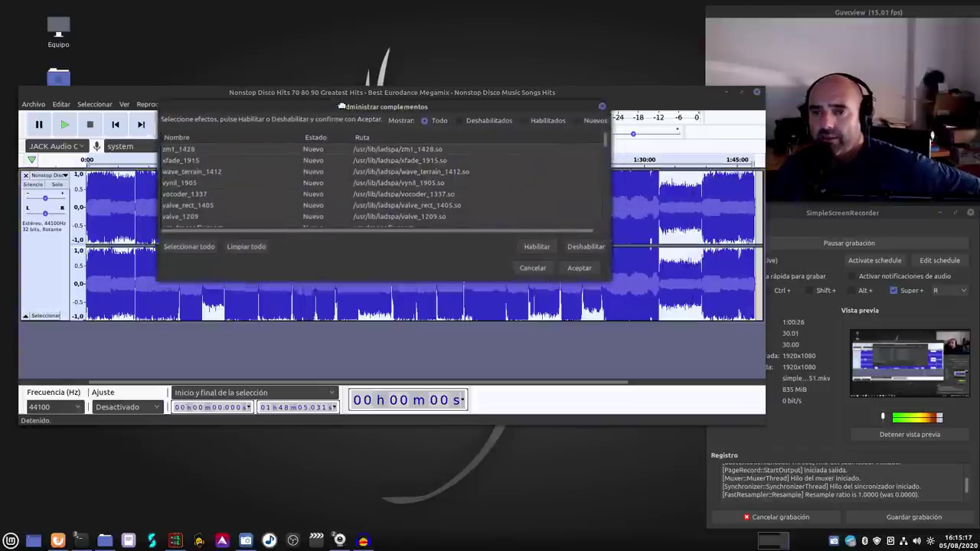
drag(341, 106, 279, 41)
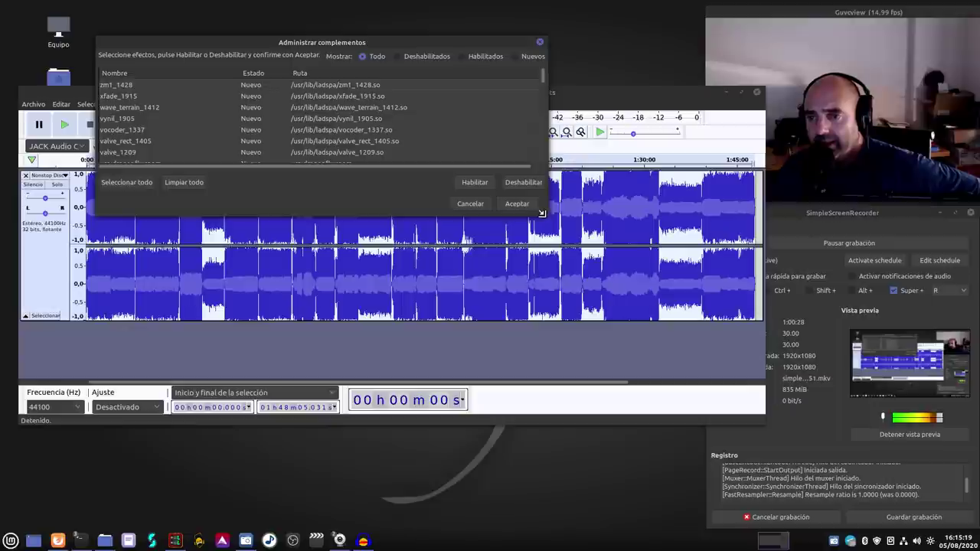
drag(541, 213, 840, 455)
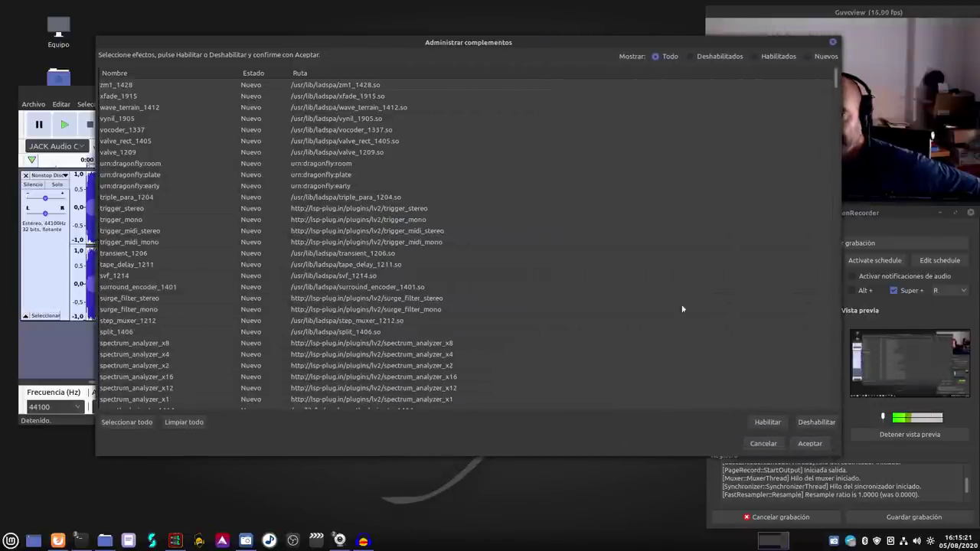
click(807, 57)
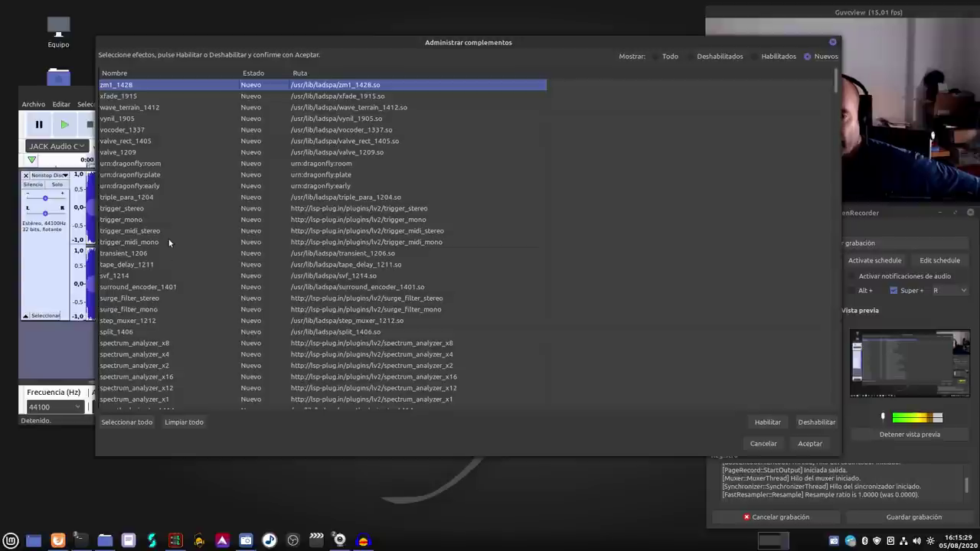
Step: Examine the new plug-ins' names and file paths from the first entry through to the end of the list
scroll(169, 243, down, 12)
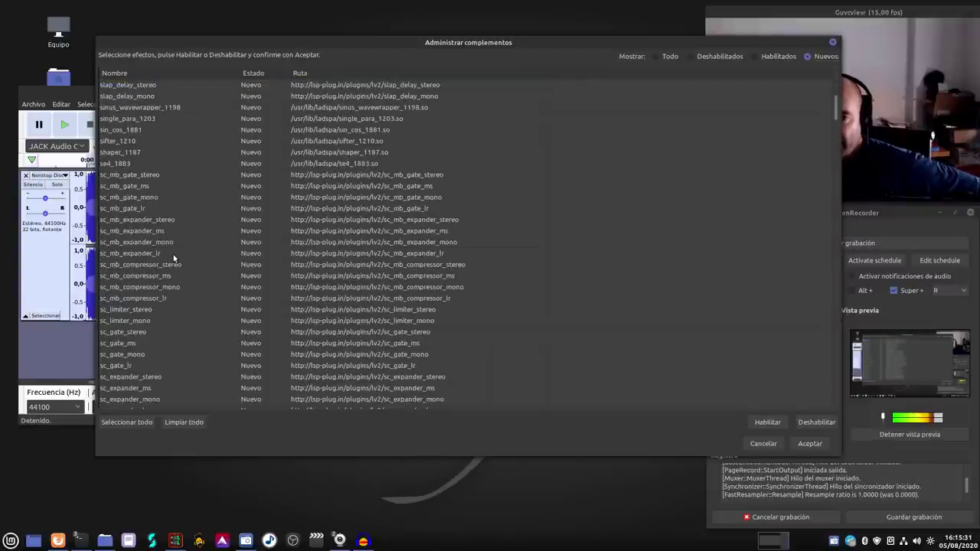
scroll(173, 254, down, 10)
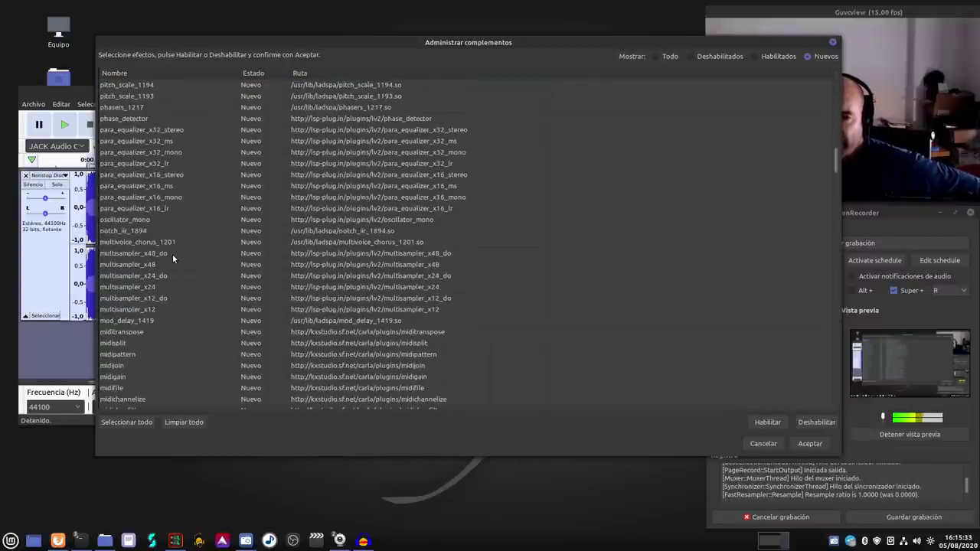
scroll(172, 254, down, 12)
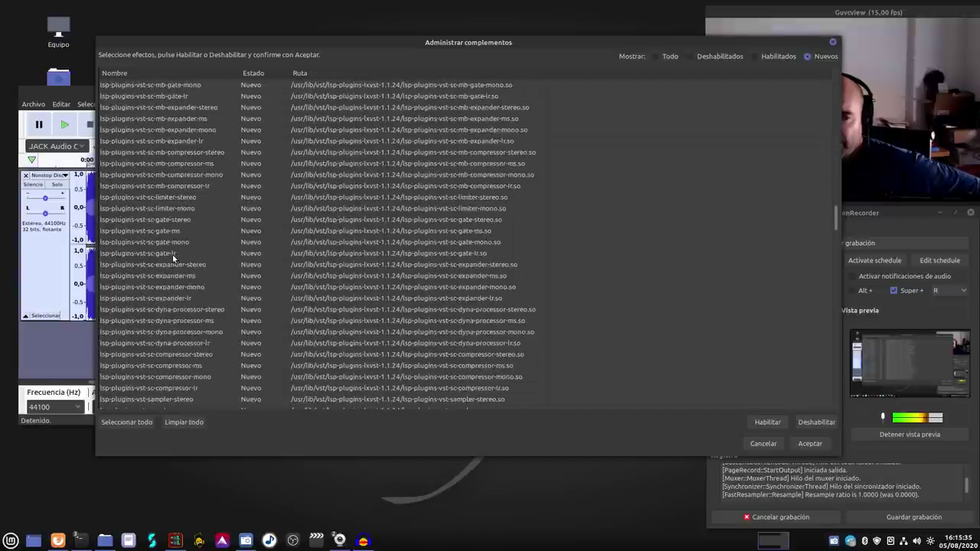
scroll(172, 254, down, 12)
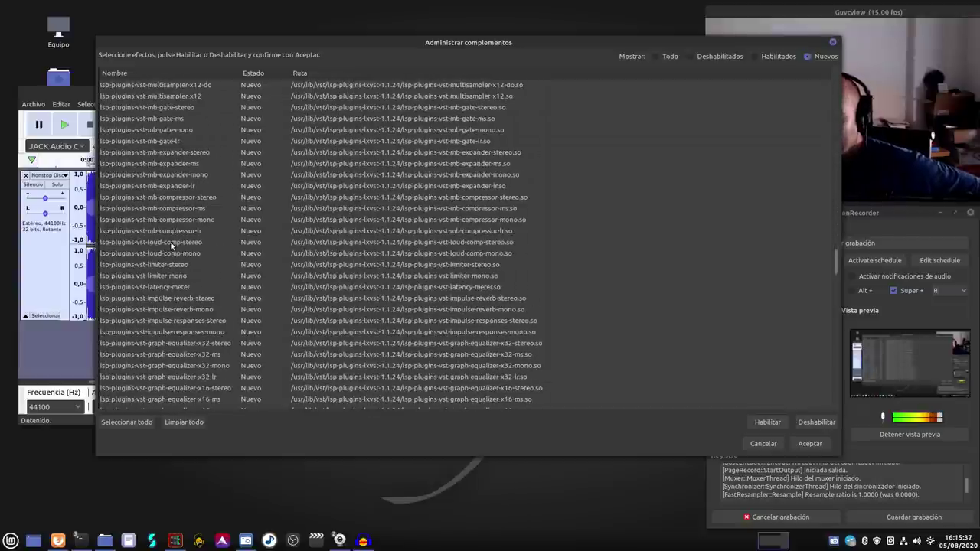
scroll(172, 245, down, 12)
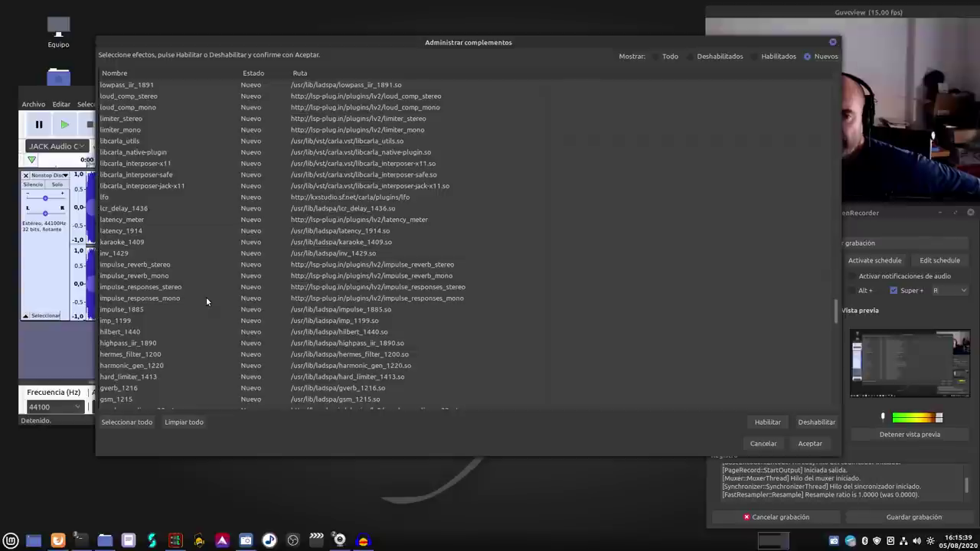
scroll(226, 239, down, 12)
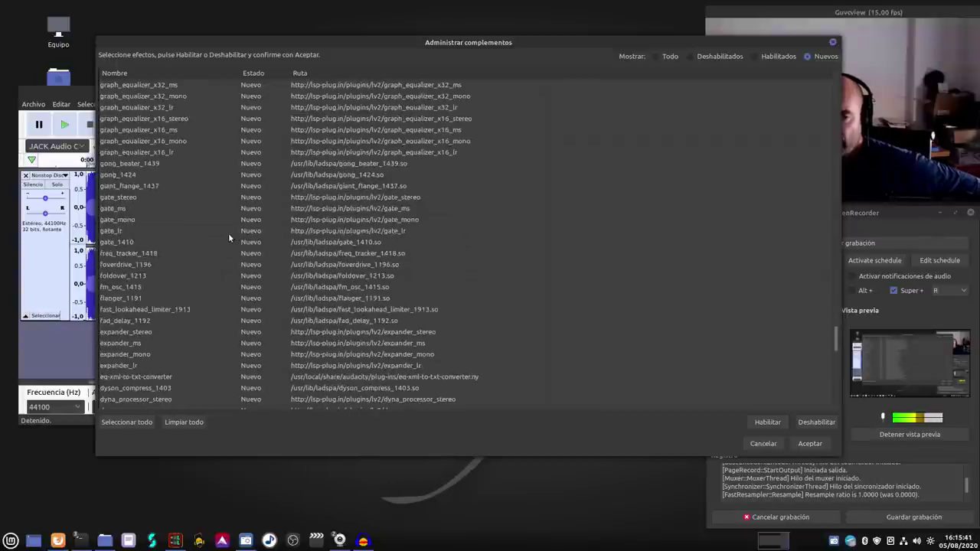
scroll(228, 238, down, 4)
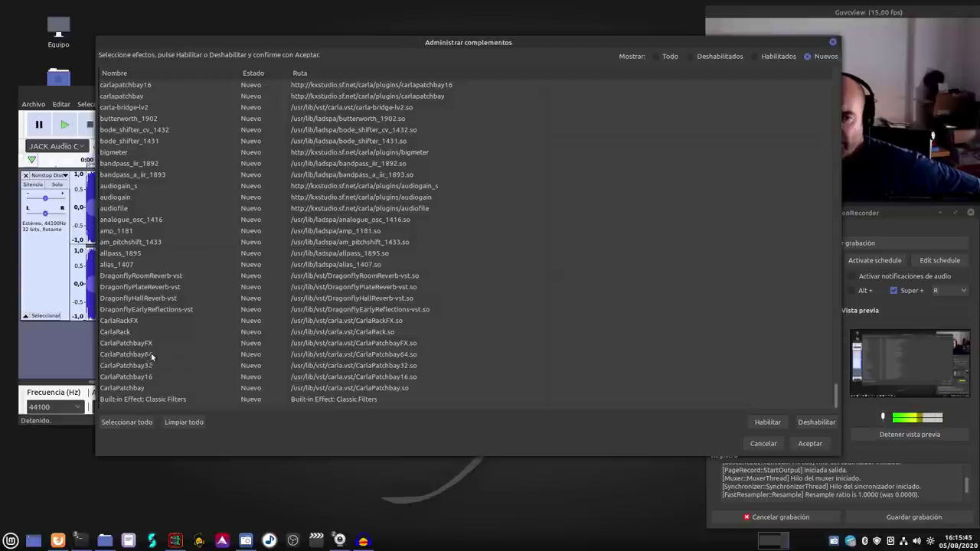
scroll(160, 317, up, 4)
scroll(161, 315, down, 4)
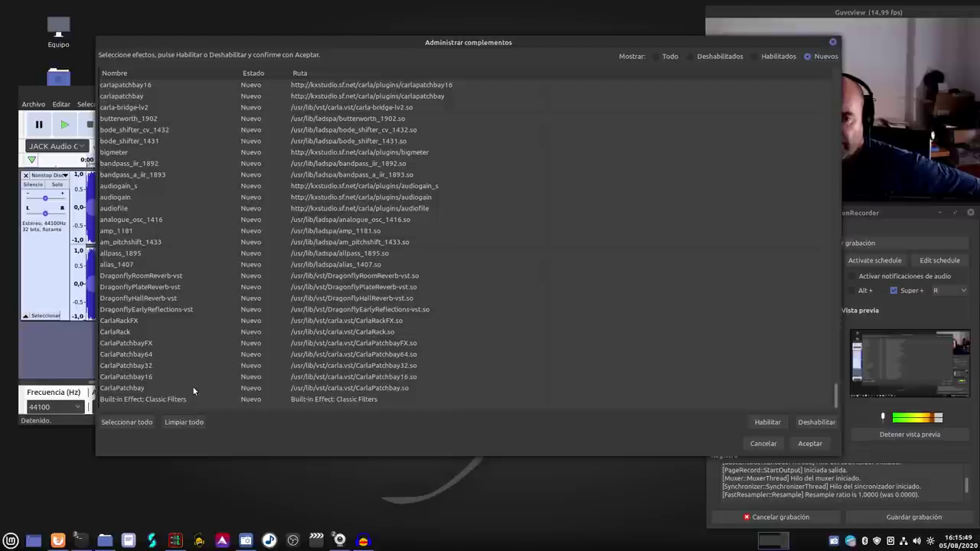
Step: Review the LADSPA, LV2 and VST entries among the new plug-ins from the list's end back to its first entry
scroll(196, 380, up, 5)
scroll(196, 381, up, 5)
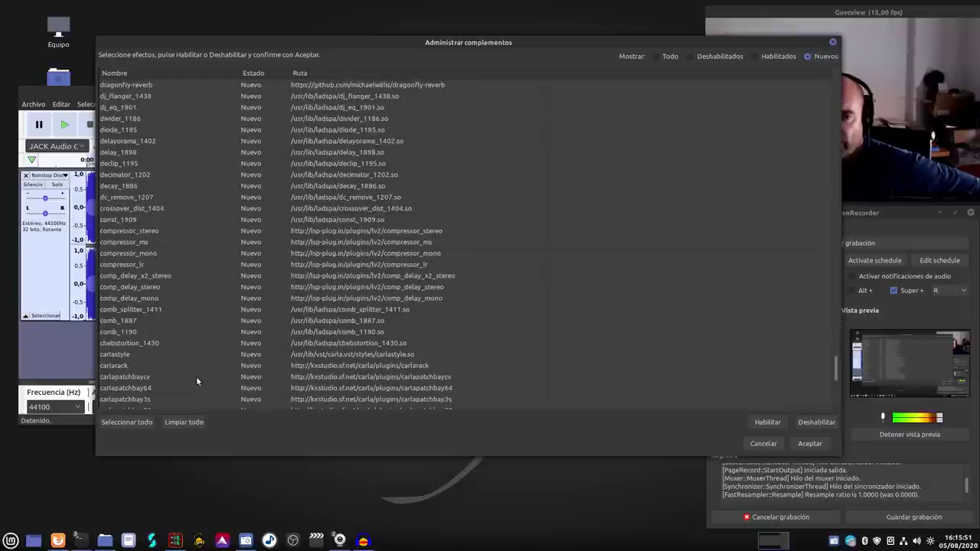
scroll(196, 380, up, 20)
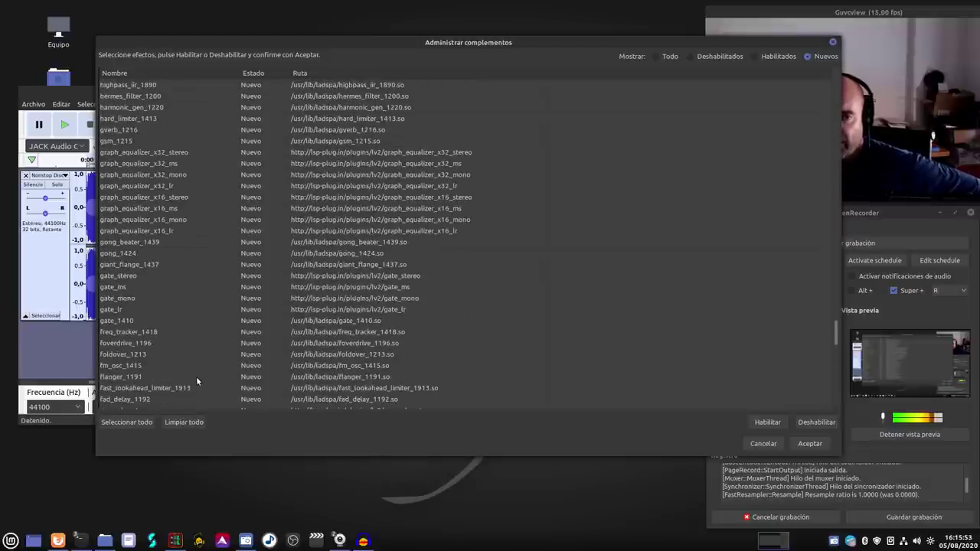
scroll(194, 376, up, 9)
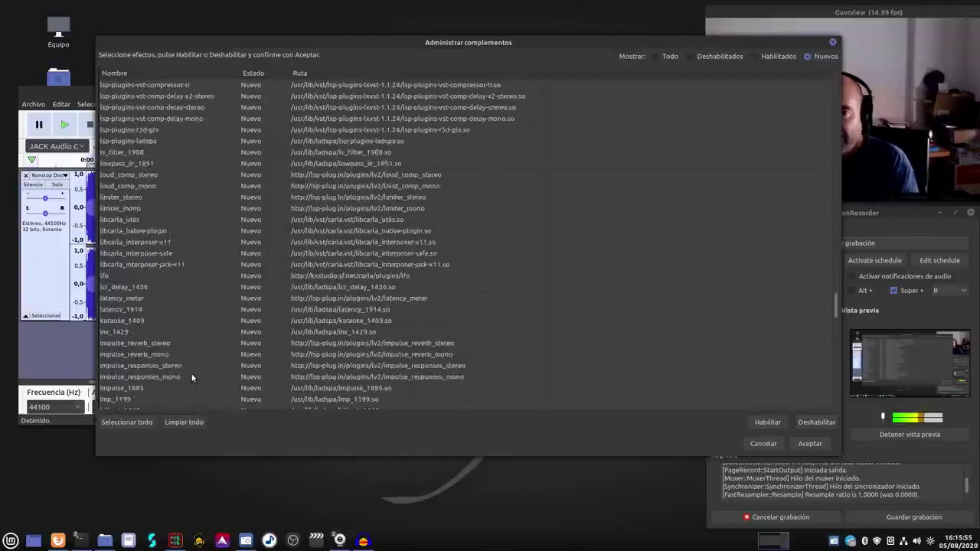
scroll(175, 357, up, 15)
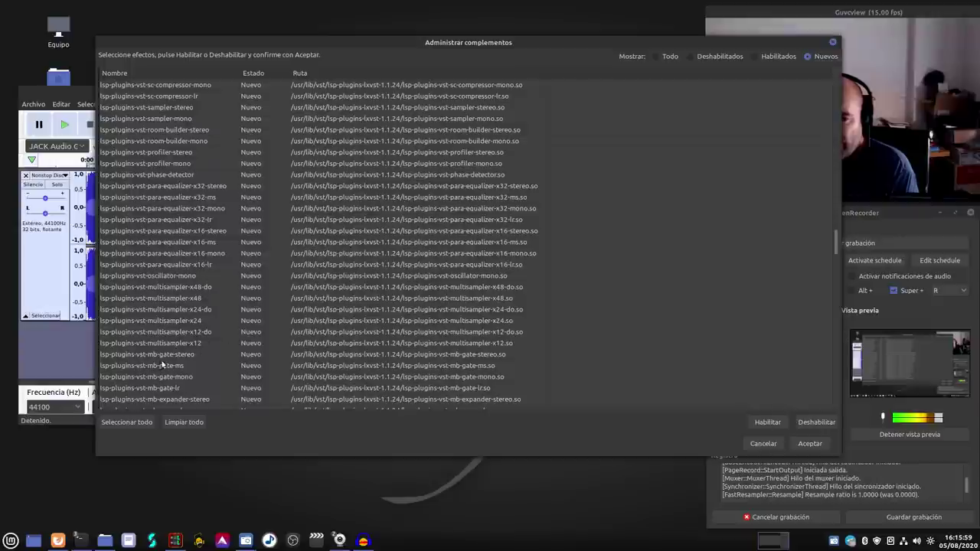
scroll(196, 348, up, 10)
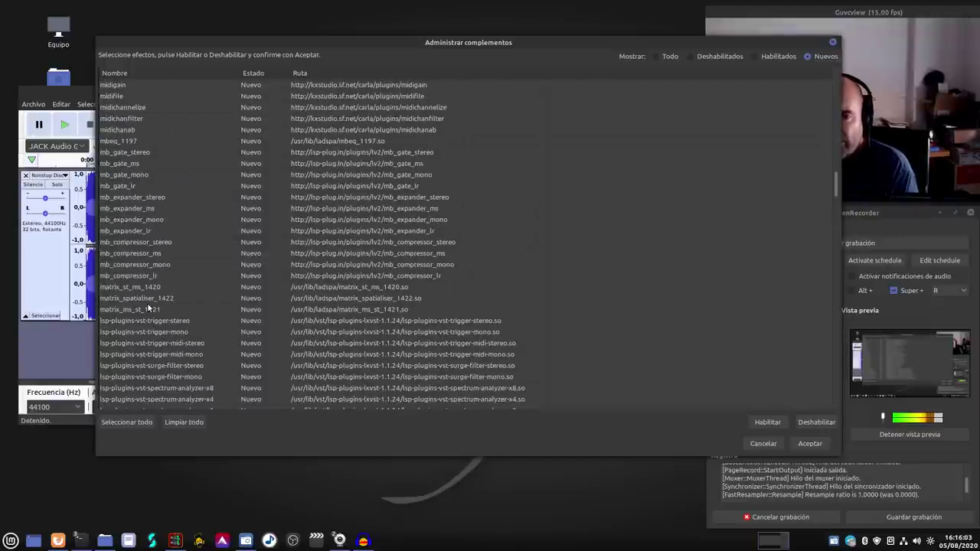
scroll(173, 256, up, 4)
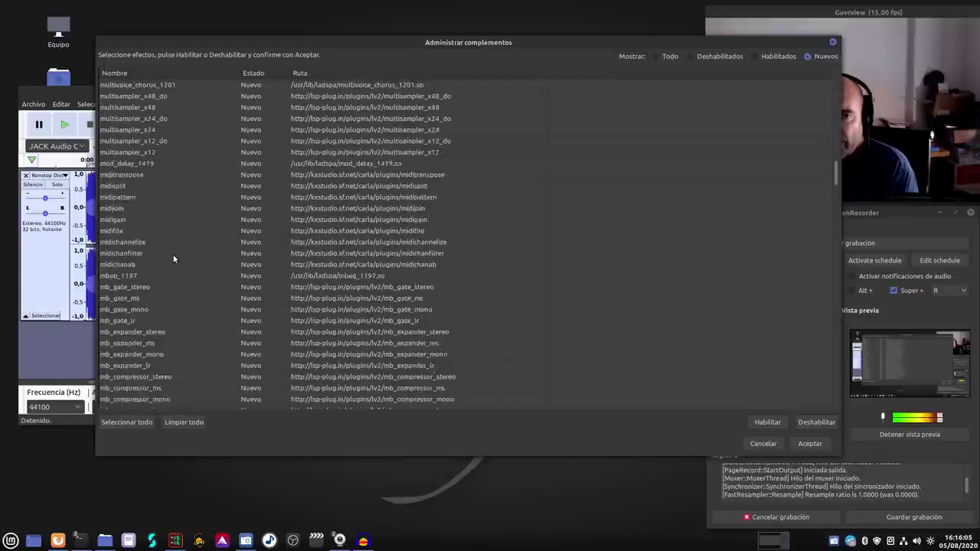
scroll(173, 258, up, 4)
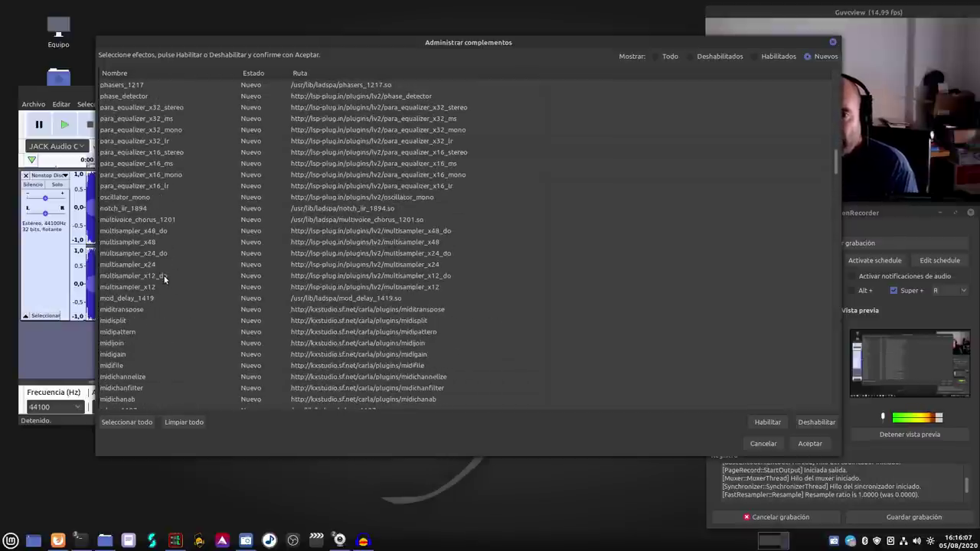
scroll(164, 276, up, 8)
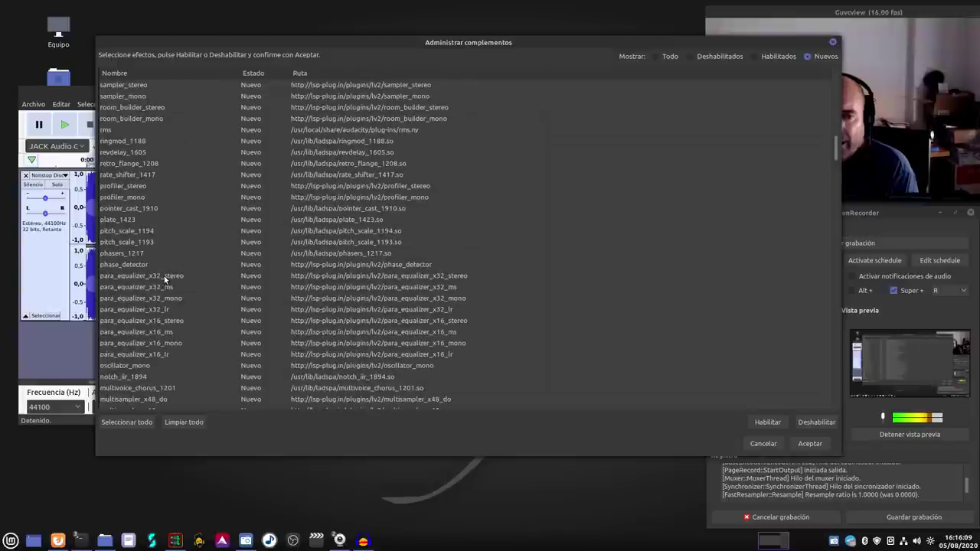
scroll(164, 276, up, 4)
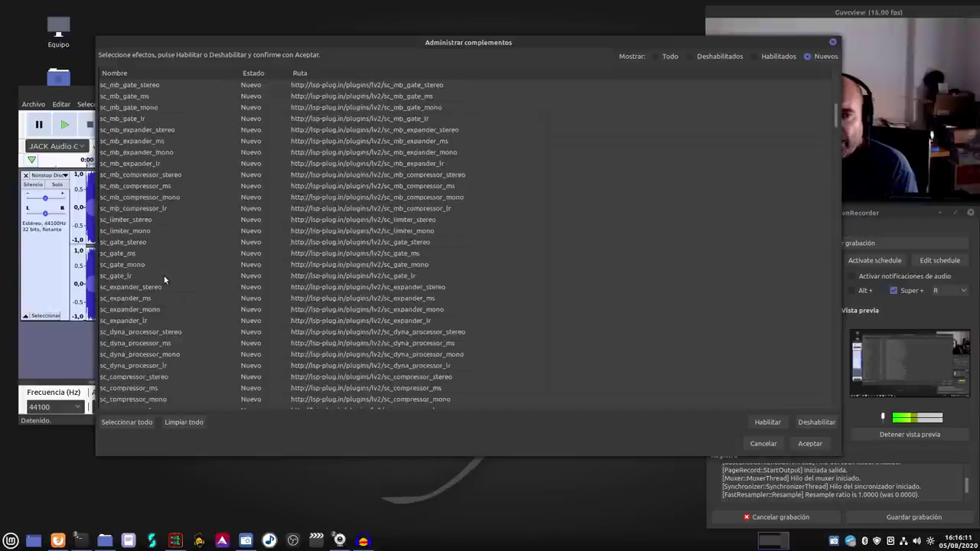
key(Home)
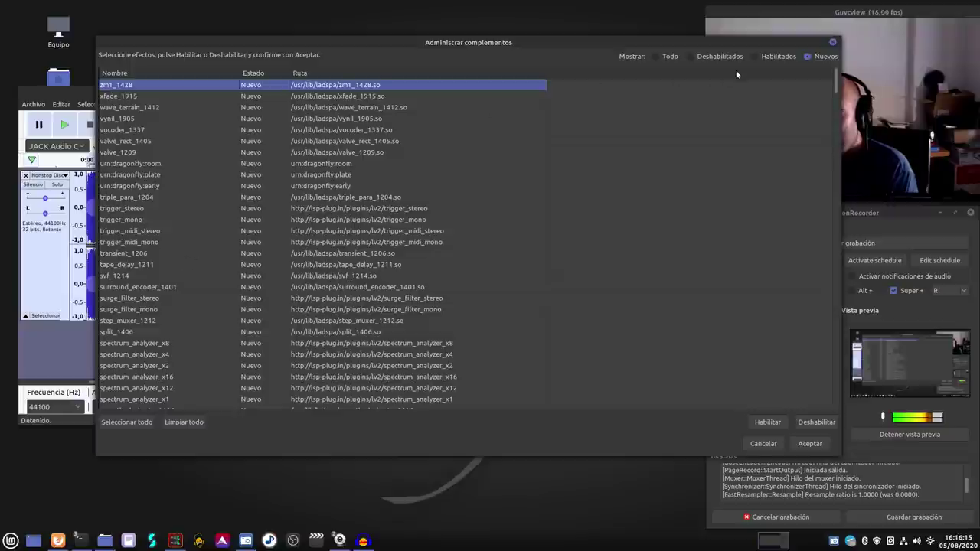
Step: Check the disabled plug-ins, look through the new ones once more, and cancel the plug-in manager without enabling any
click(691, 57)
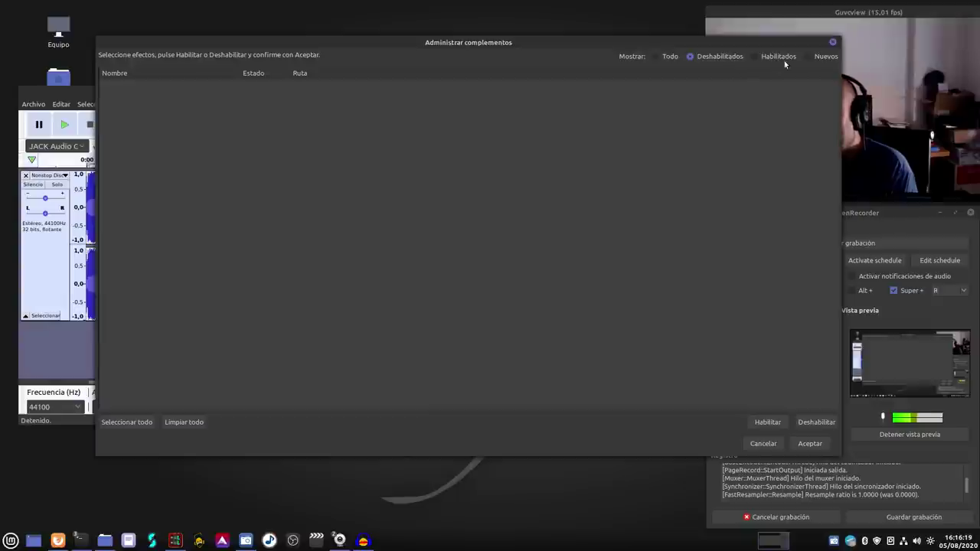
click(809, 56)
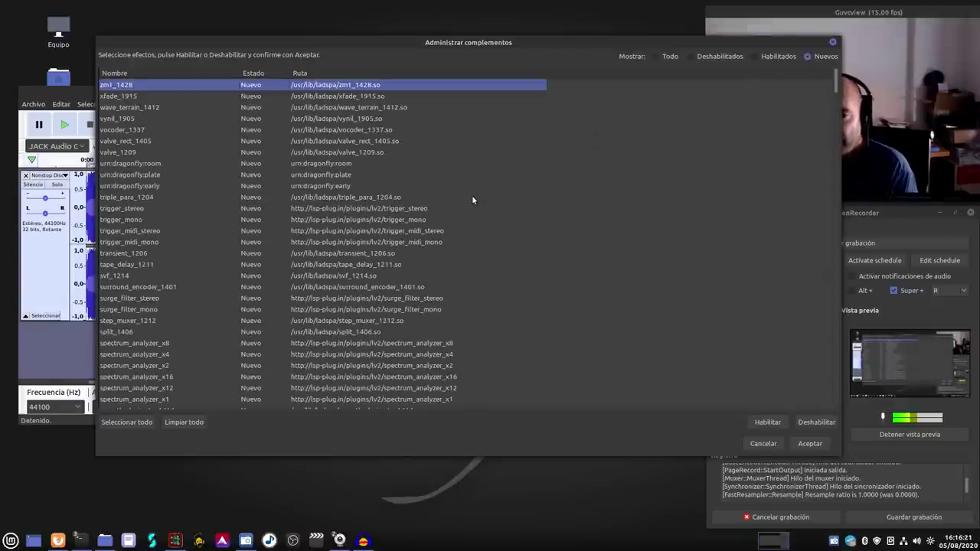
scroll(426, 180, down, 20)
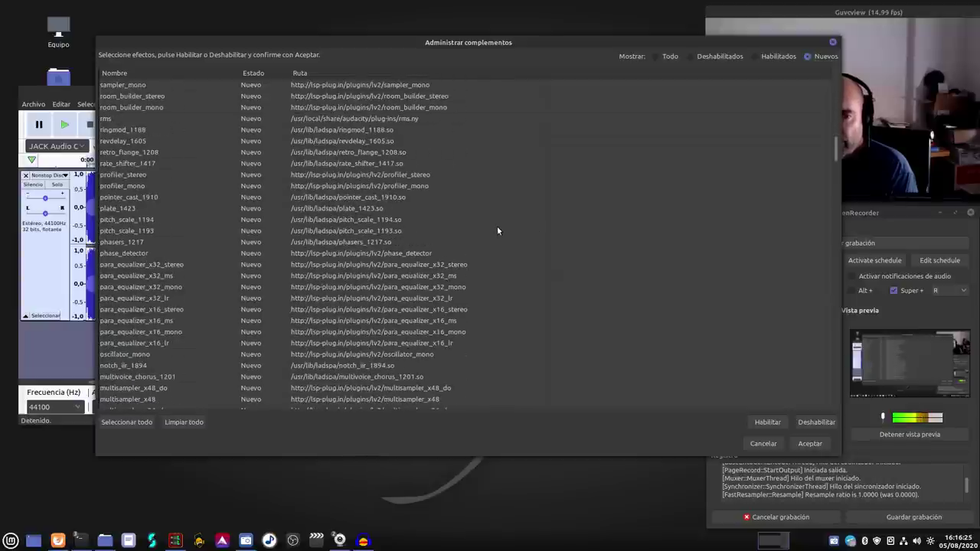
scroll(495, 225, down, 20)
scroll(493, 224, down, 5)
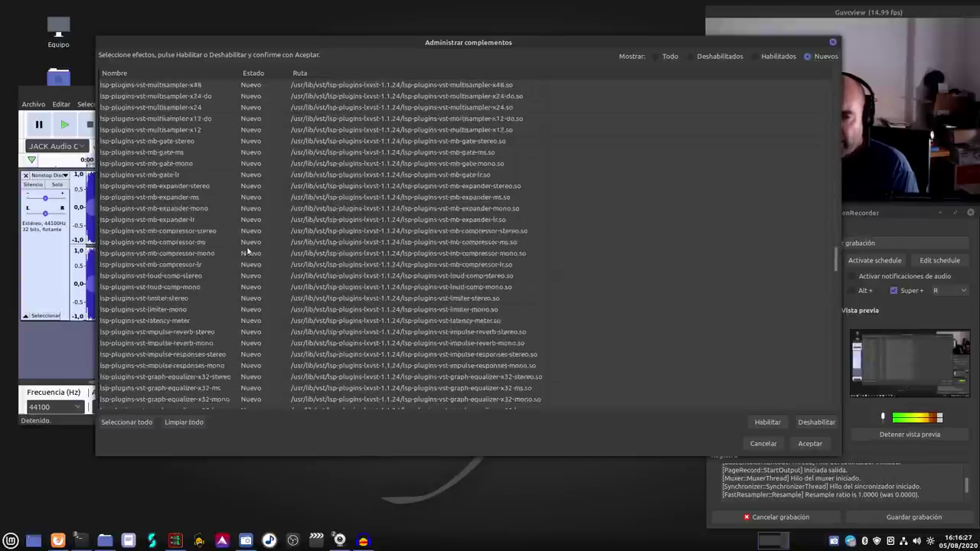
drag(834, 260, 822, 432)
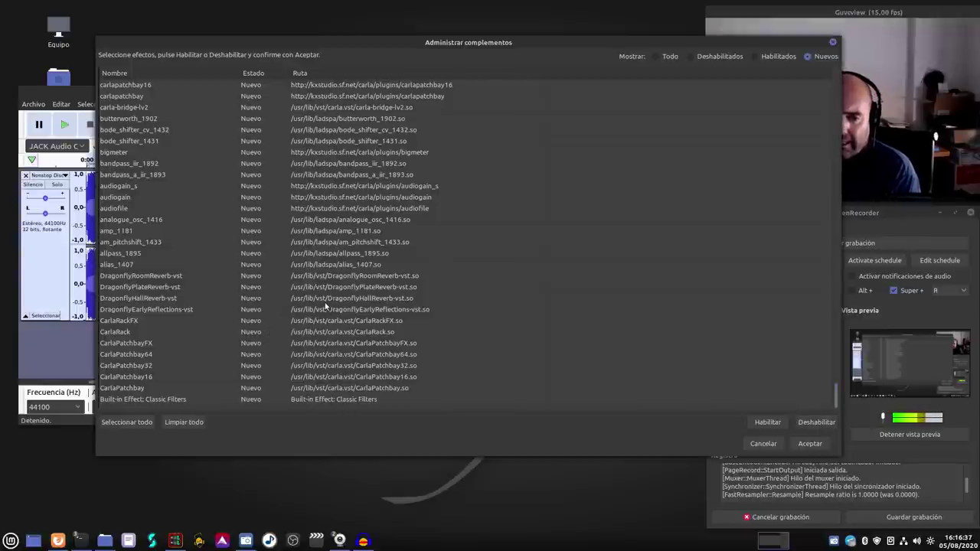
scroll(324, 302, up, 15)
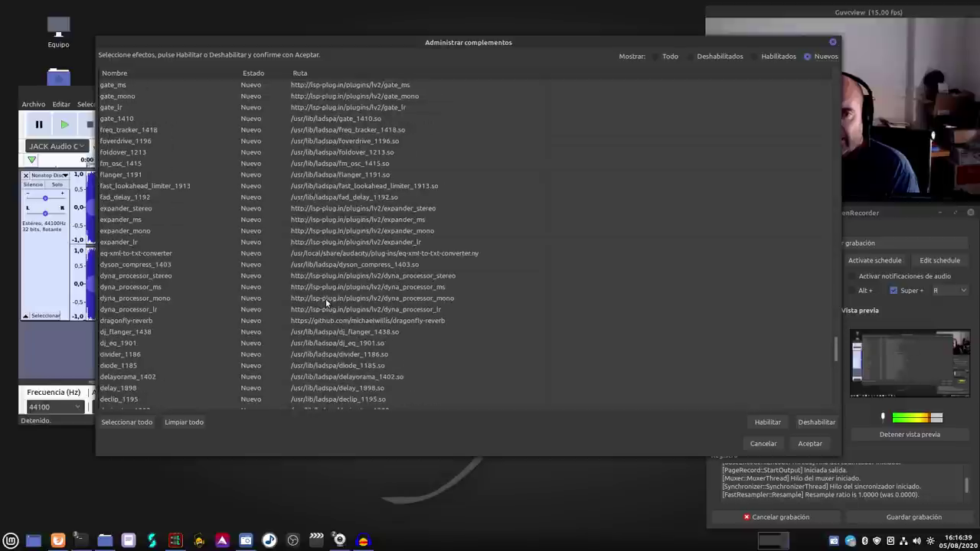
scroll(338, 273, up, 15)
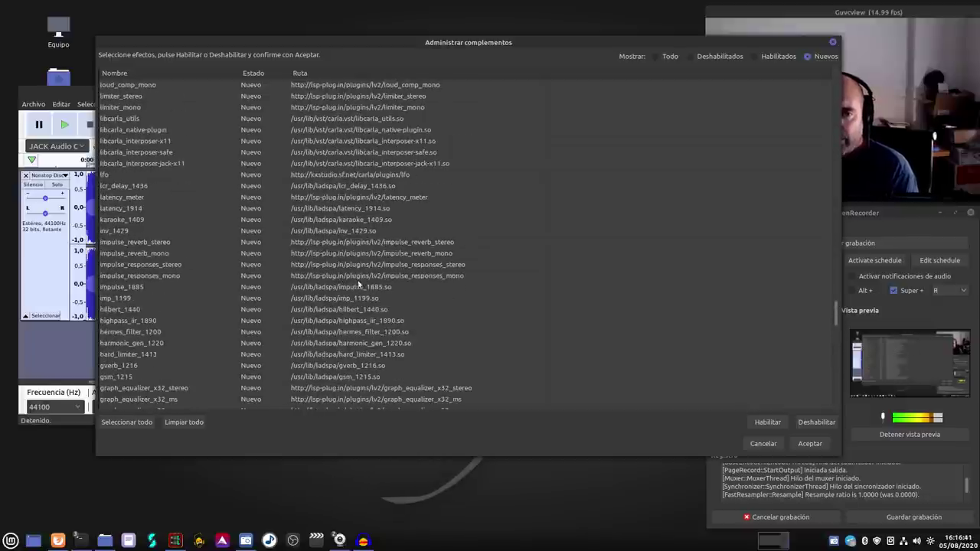
scroll(365, 309, up, 15)
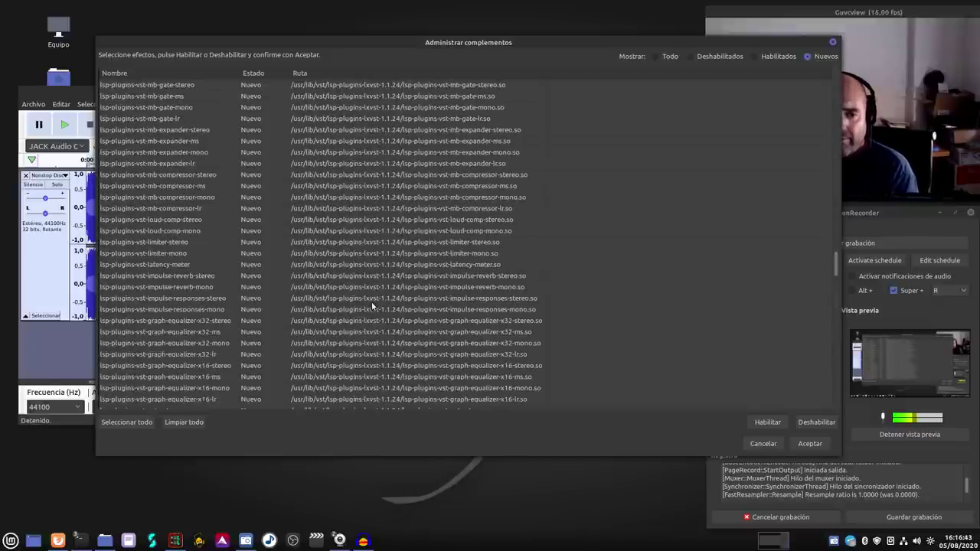
scroll(372, 302, up, 15)
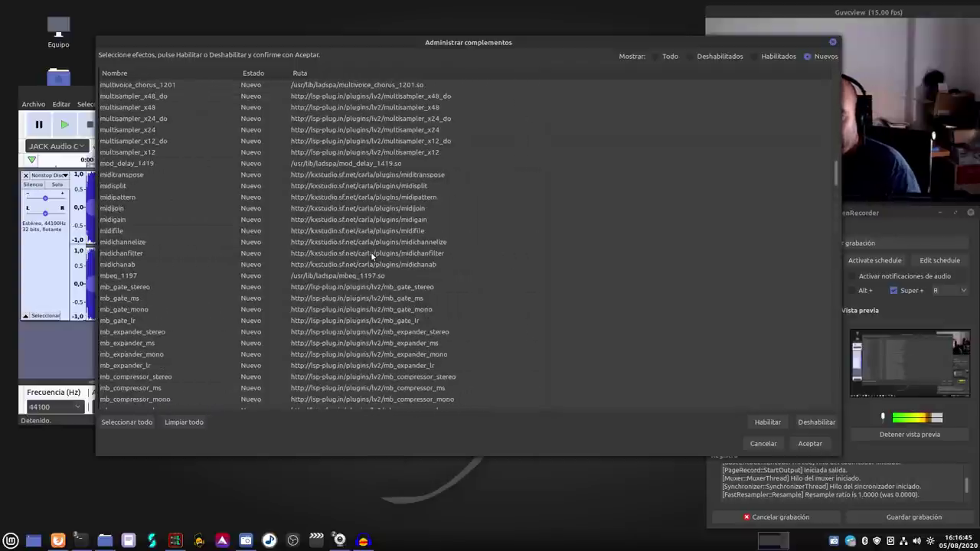
click(758, 444)
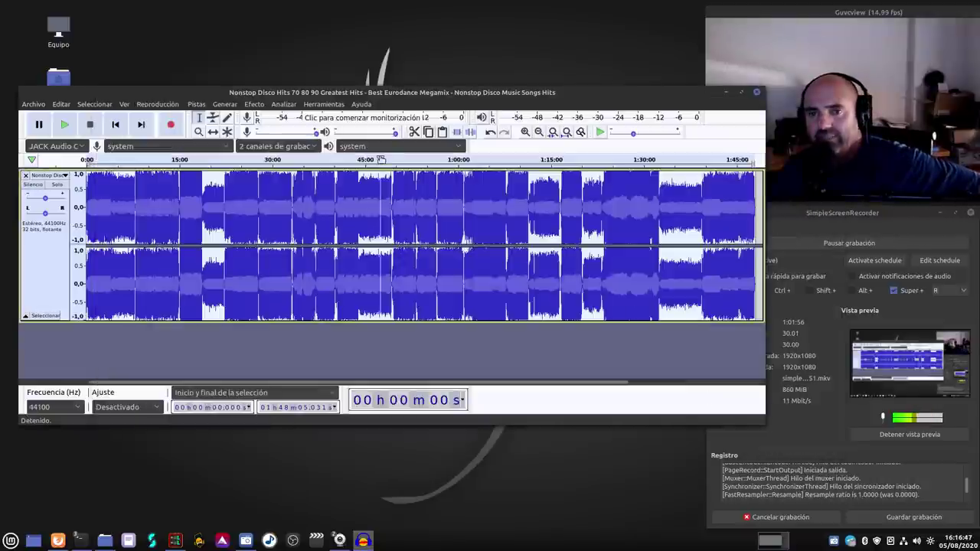
Step: Move the Audacity window higher on the desktop and open the Filter Curve effect for the selected track, shifting its dialog slightly
drag(366, 94, 357, 32)
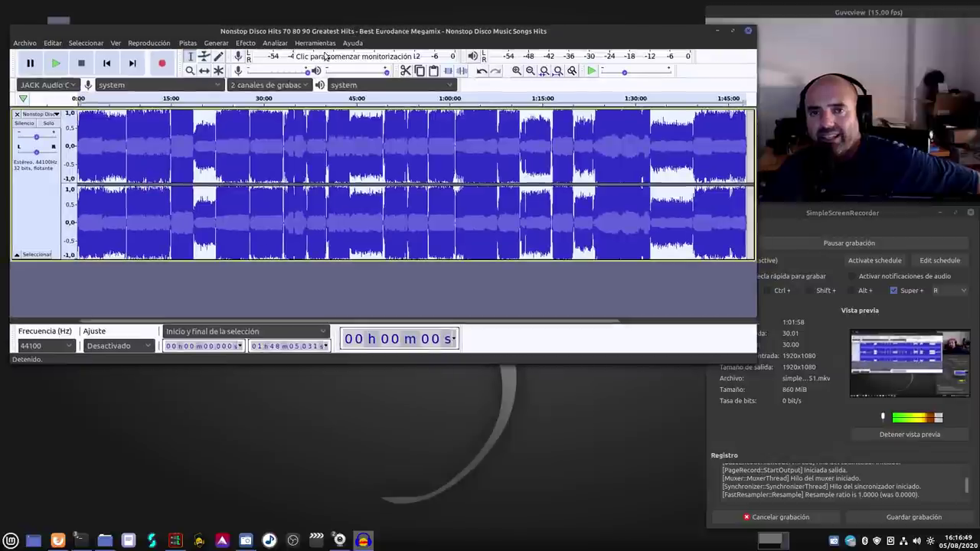
click(188, 44)
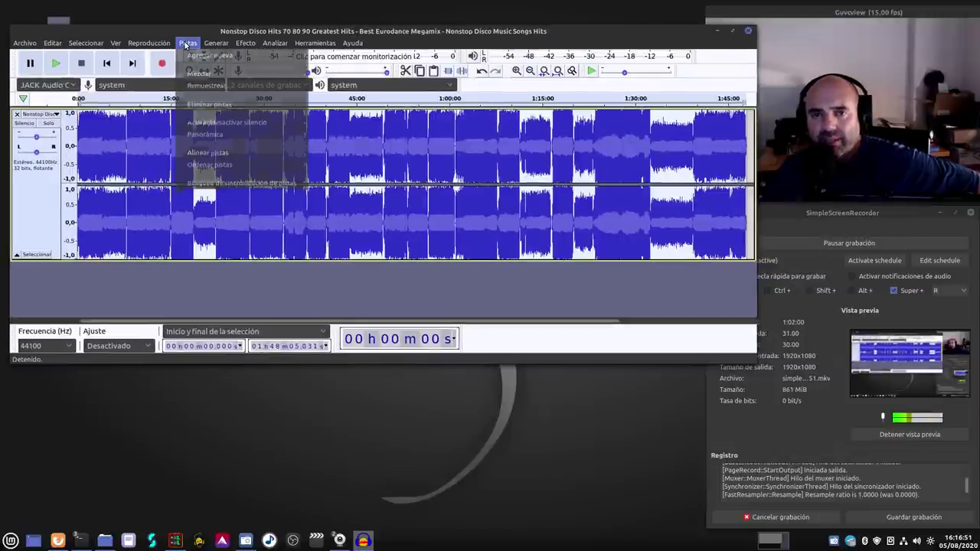
click(191, 46)
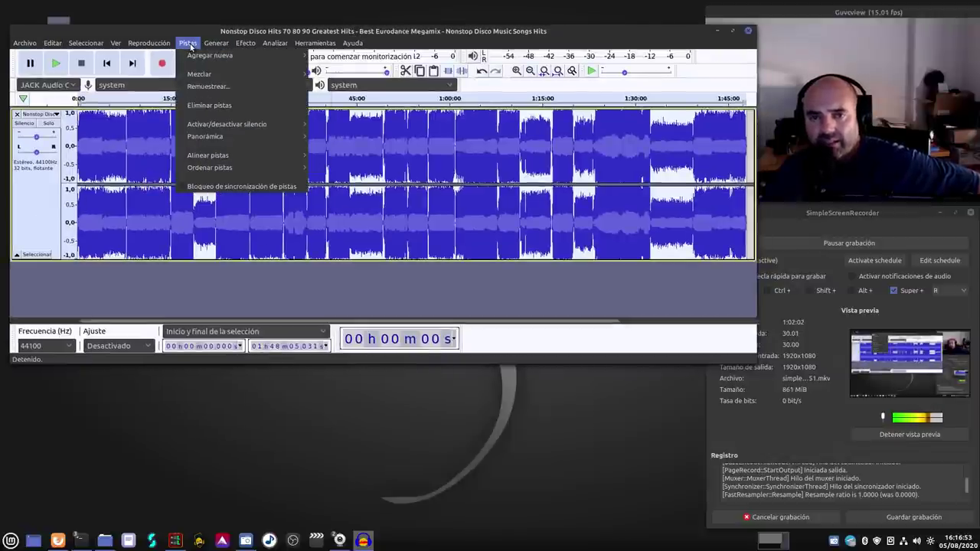
mouse_move(89, 44)
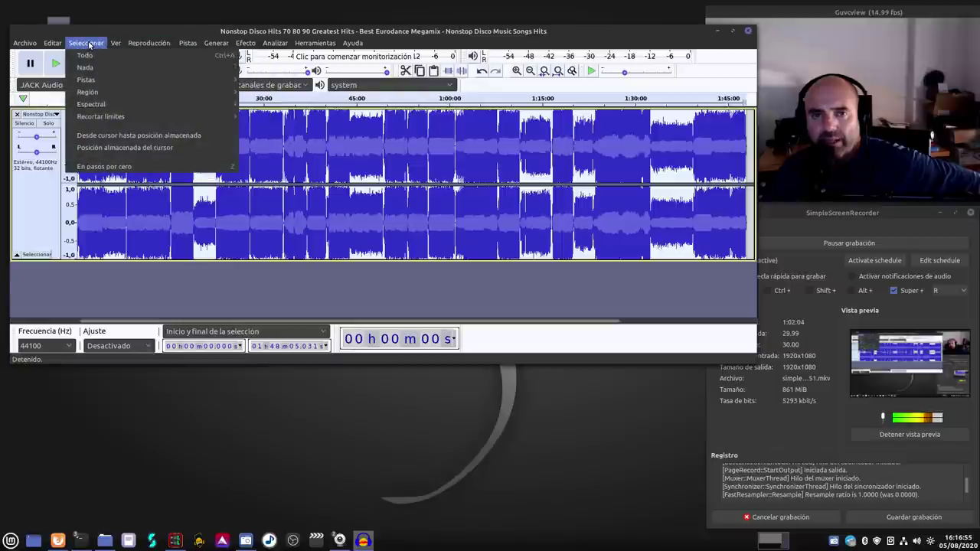
mouse_move(245, 43)
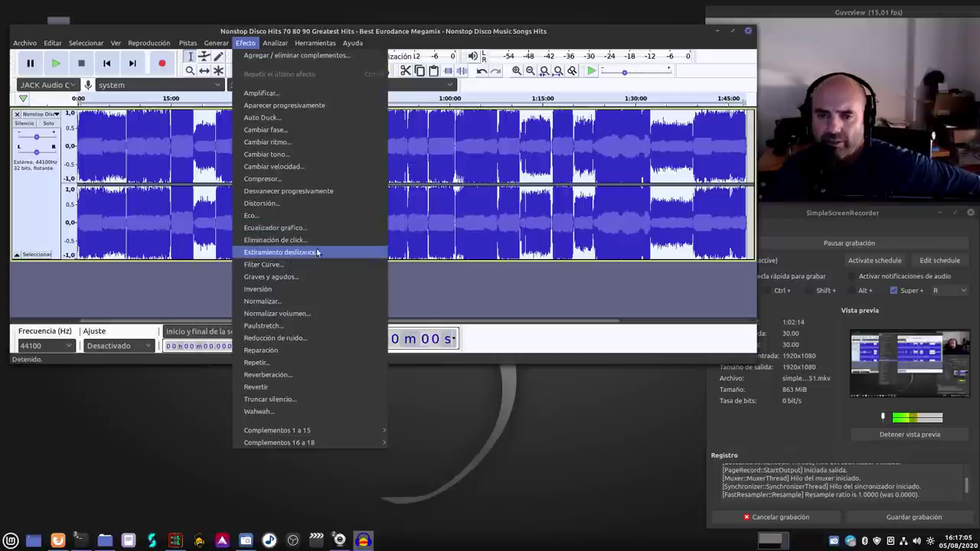
click(260, 265)
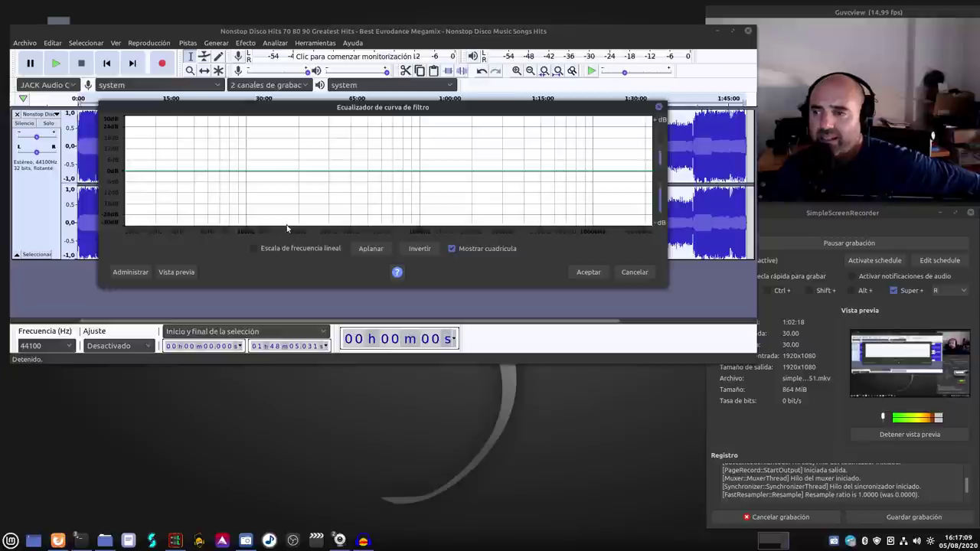
drag(359, 109, 372, 129)
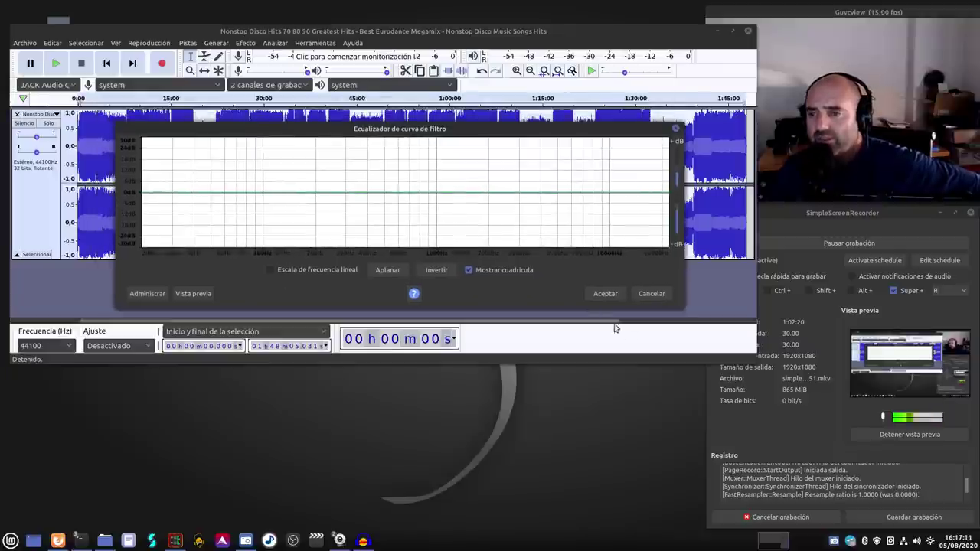
Step: Enlarge the filter curve equalizer dialog, look through its factory presets, and cancel the effect without applying it
drag(681, 303, 664, 368)
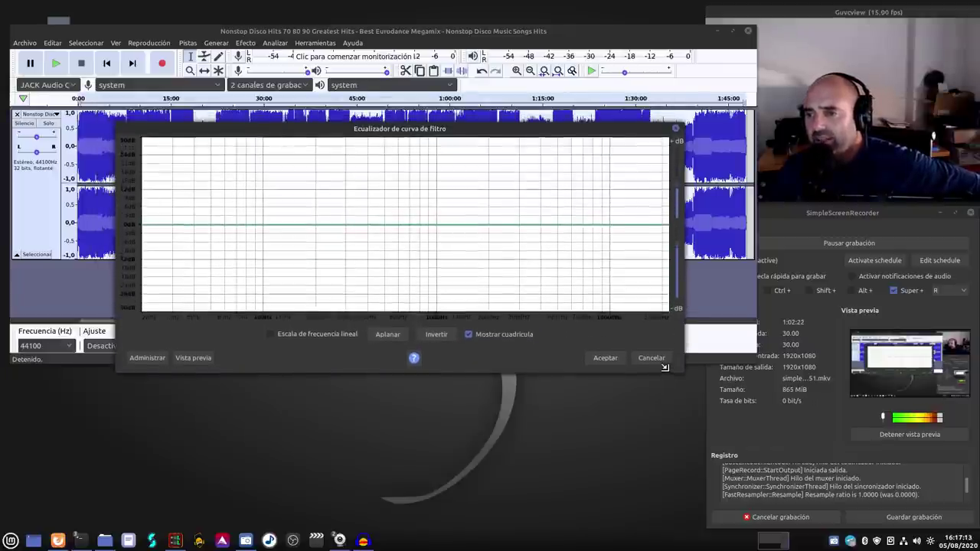
click(154, 358)
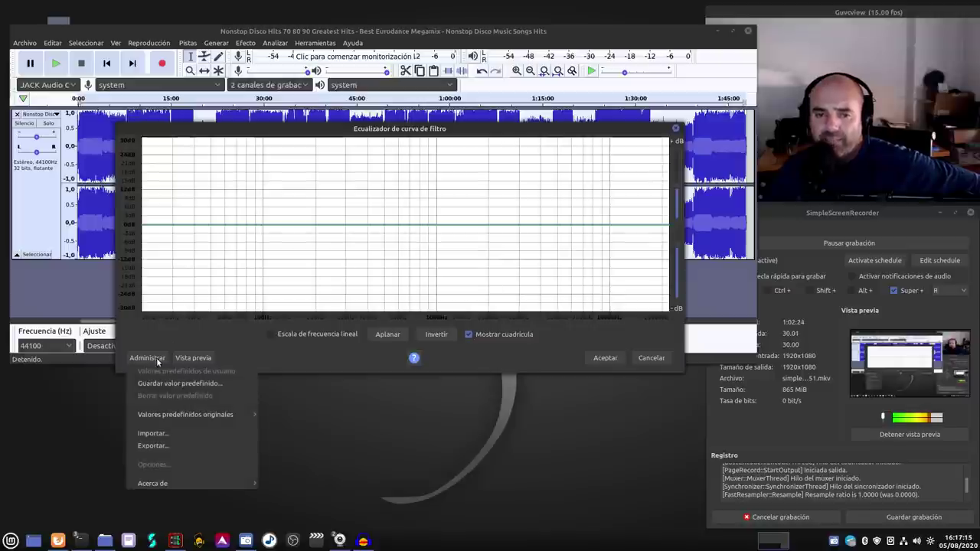
mouse_move(190, 416)
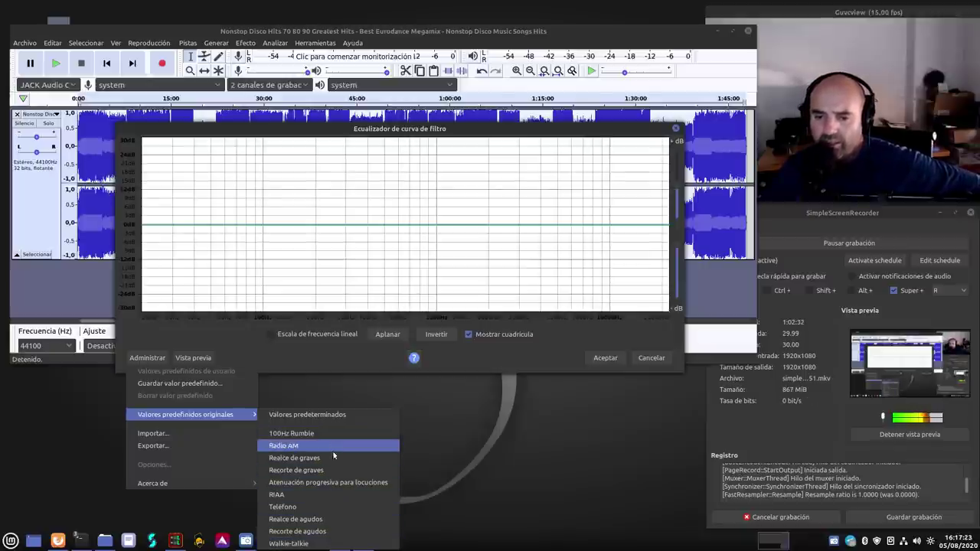
click(566, 136)
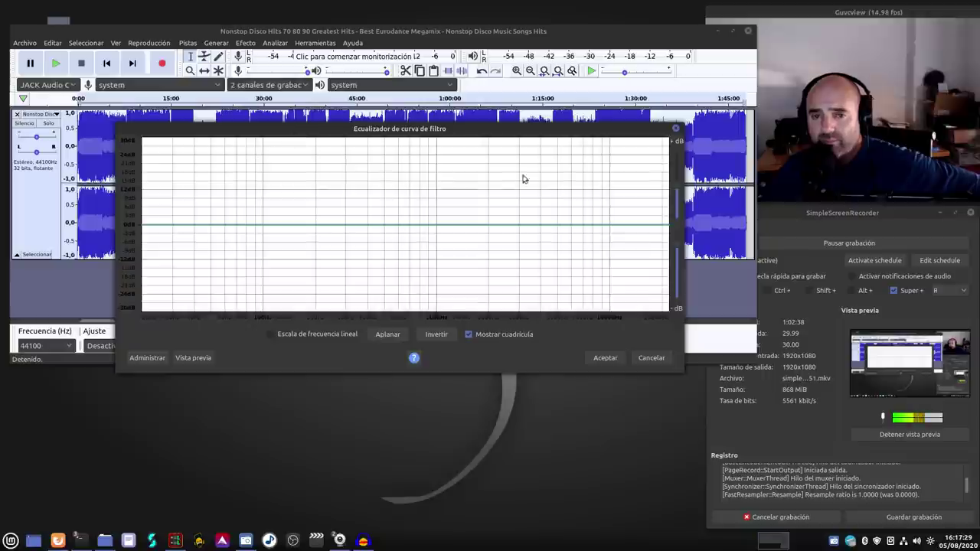
click(651, 358)
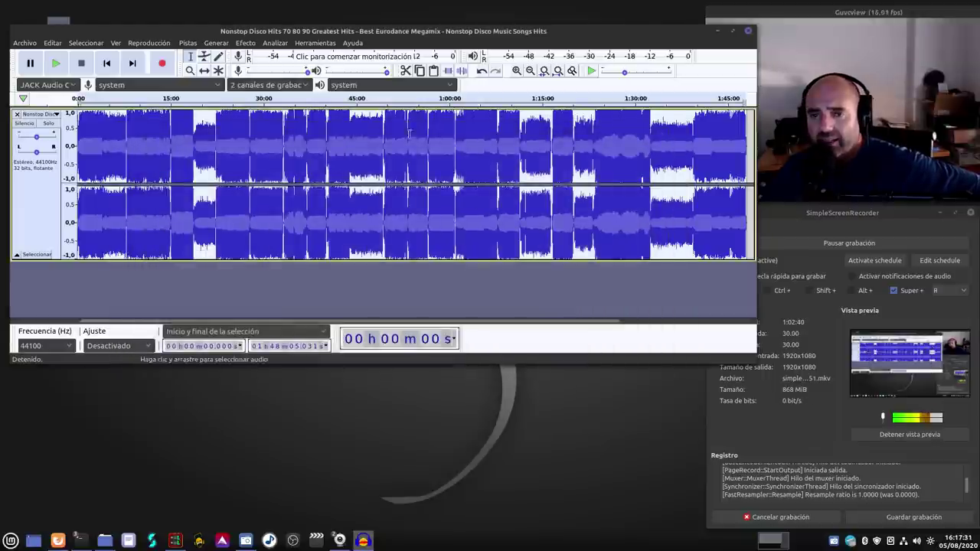
Step: Review the available analysis tools, built-in effects, plug-in effects 1 to 15 and the general tools
click(274, 43)
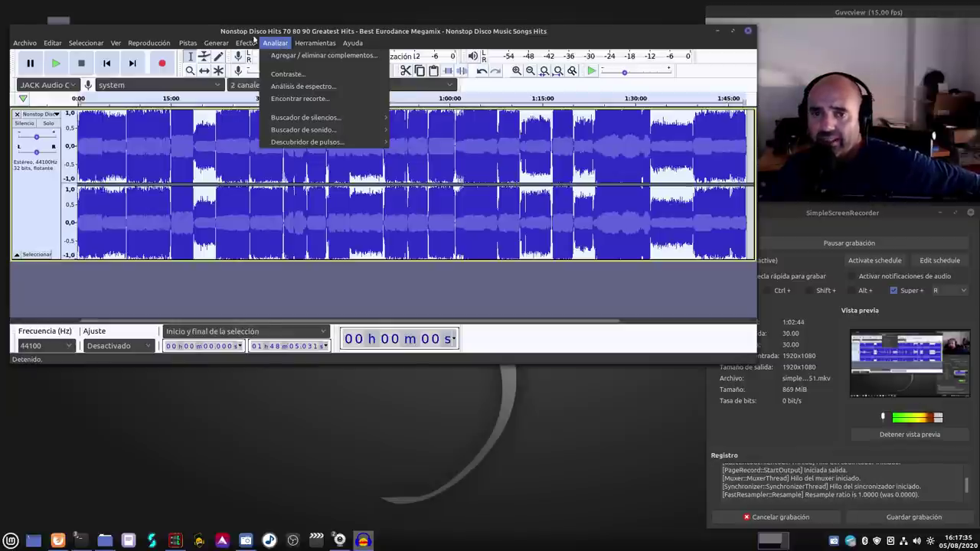
mouse_move(245, 43)
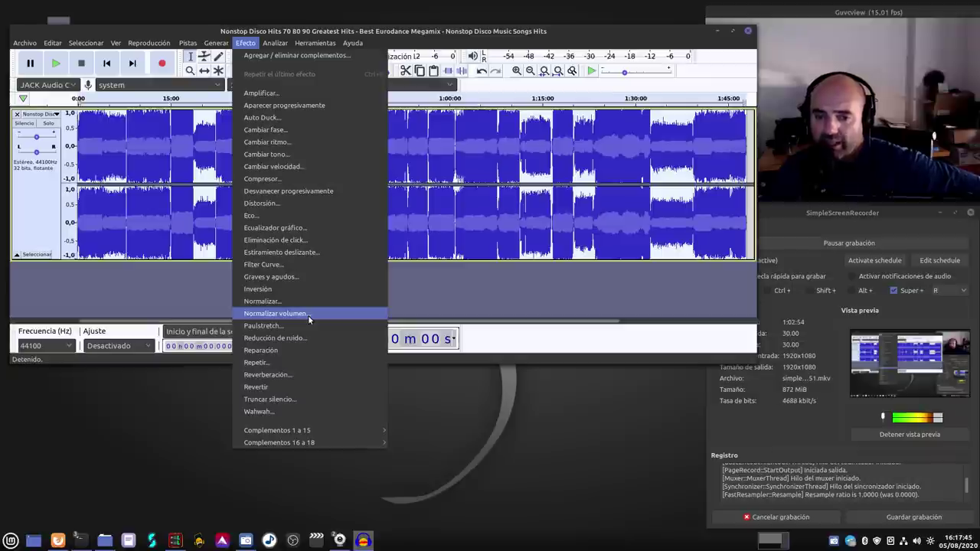
mouse_move(291, 433)
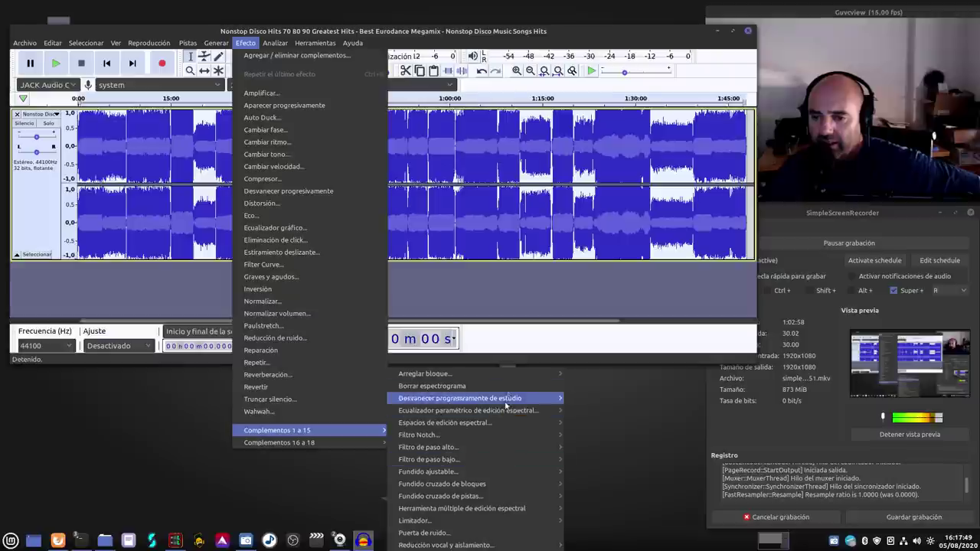
mouse_move(367, 447)
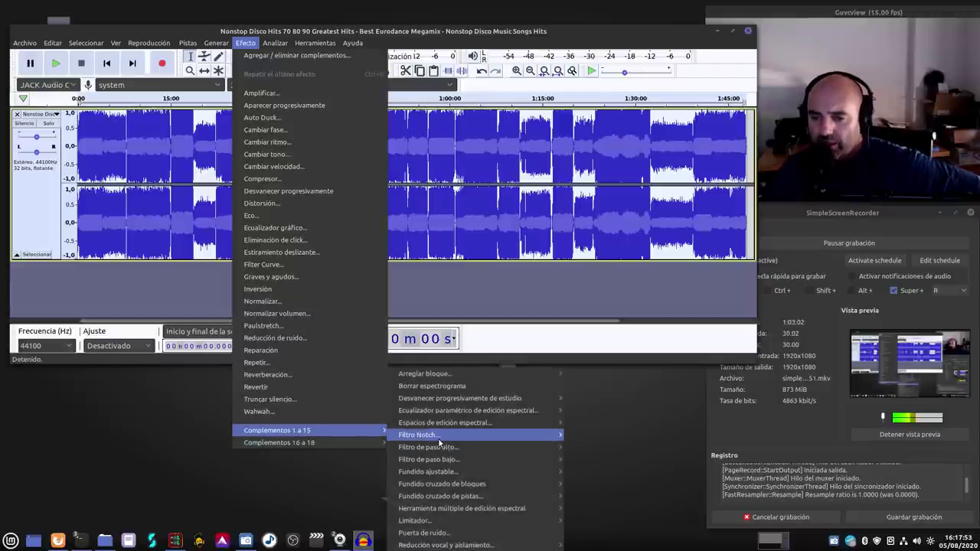
mouse_move(276, 44)
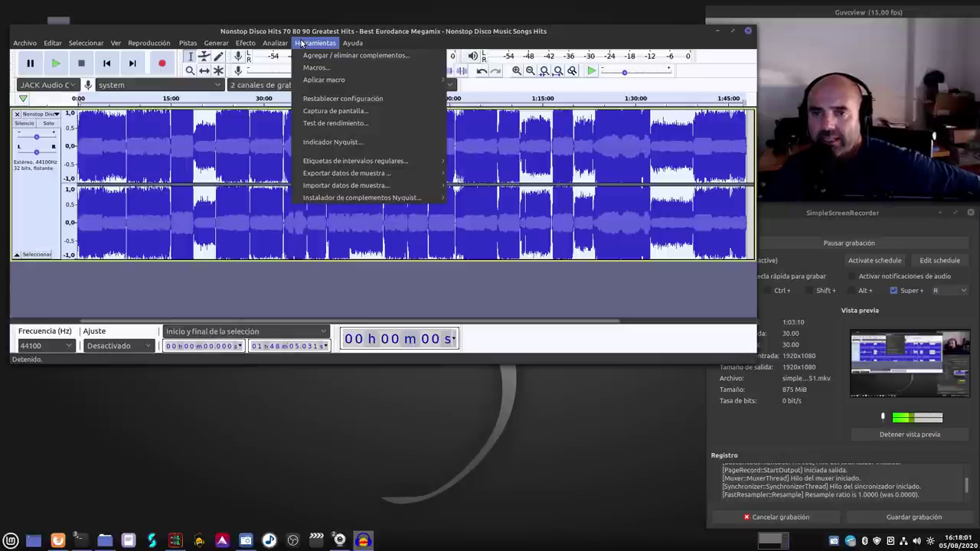
Step: Check the Audacity version and credits in the program's About information, and close it
mouse_move(353, 44)
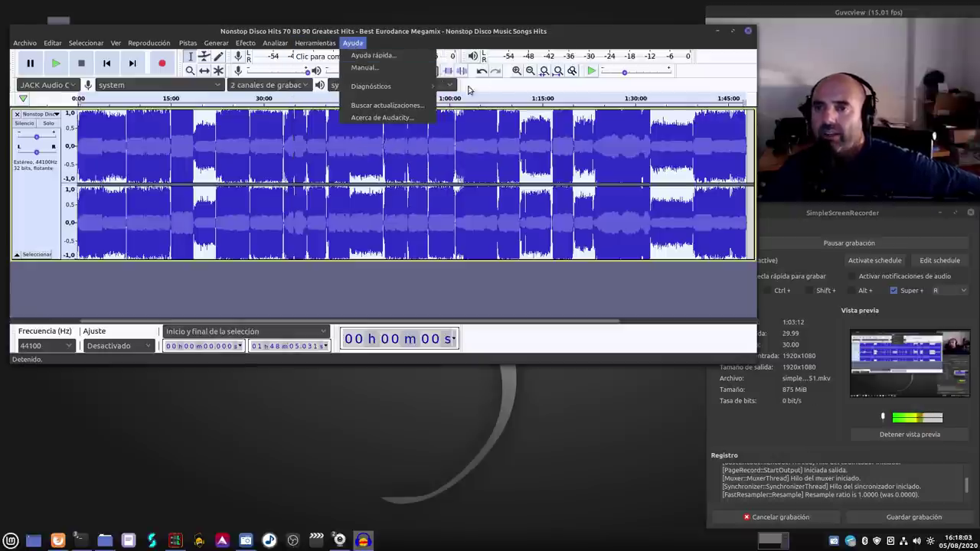
click(387, 118)
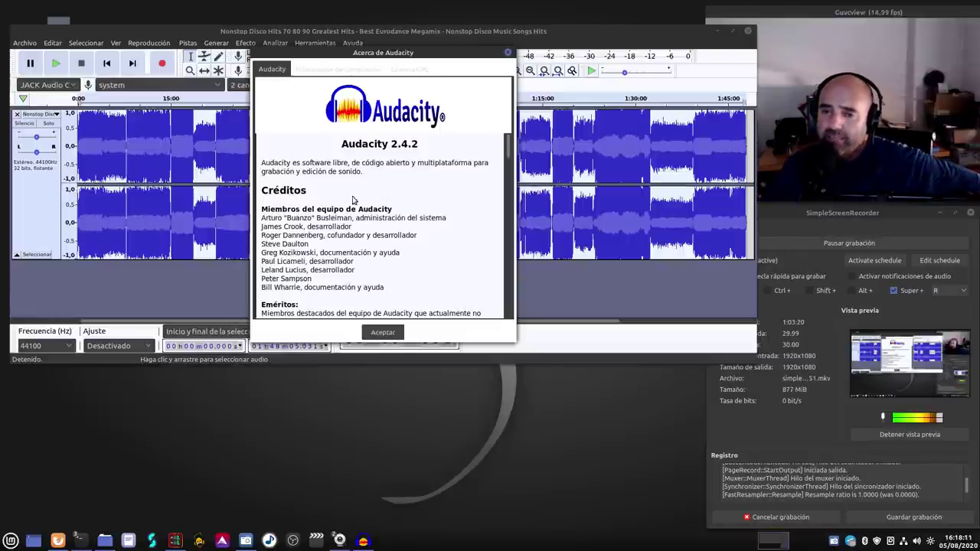
click(376, 337)
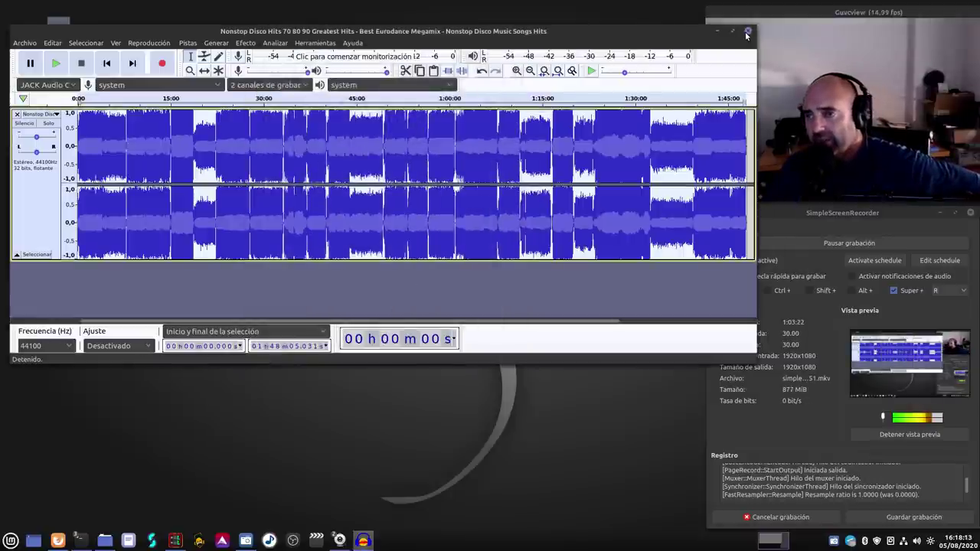
Step: Close Audacity without saving the project and switch to the BashTOP system monitor window
click(747, 32)
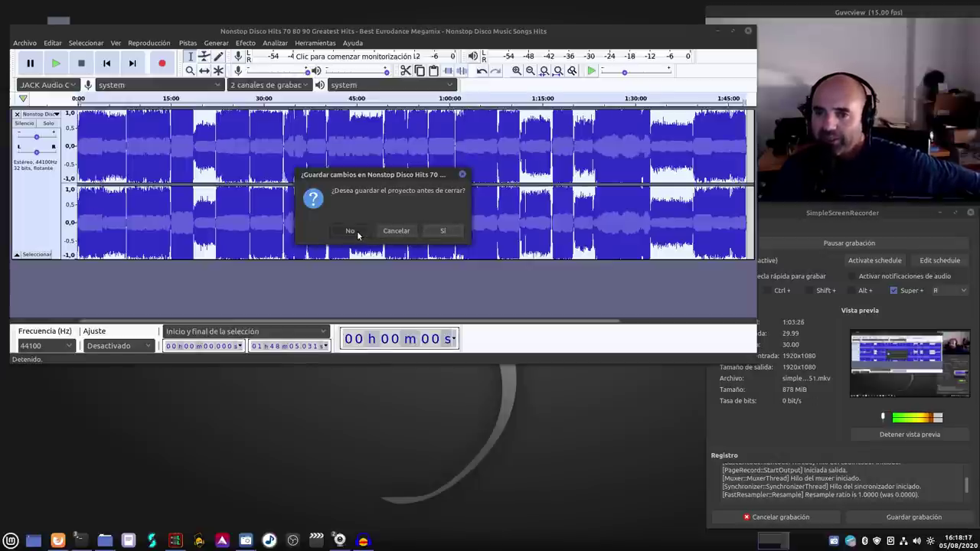
click(357, 231)
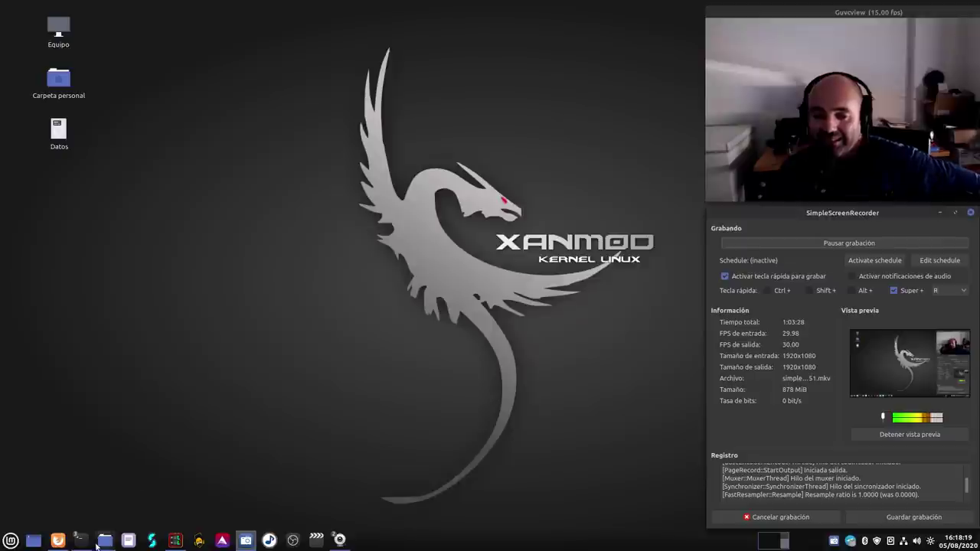
mouse_move(79, 543)
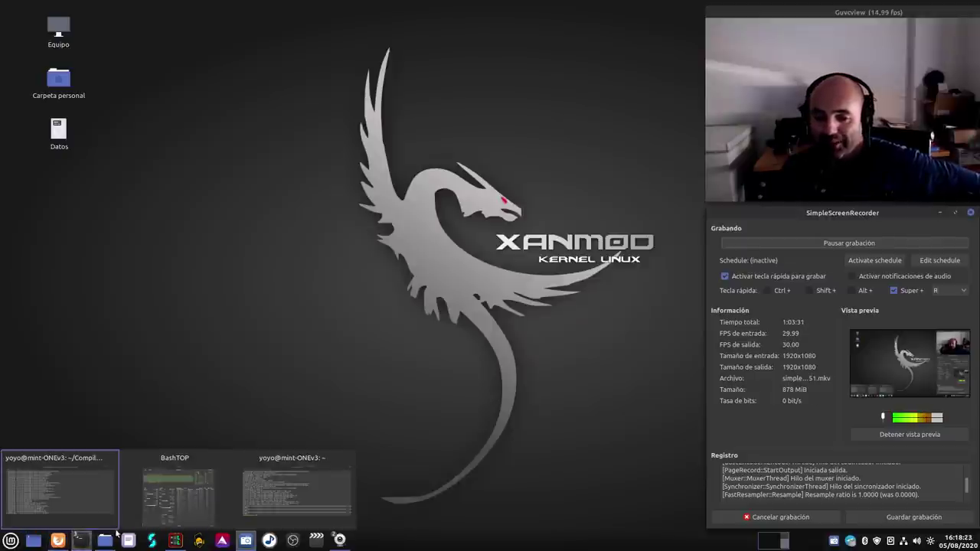
click(162, 519)
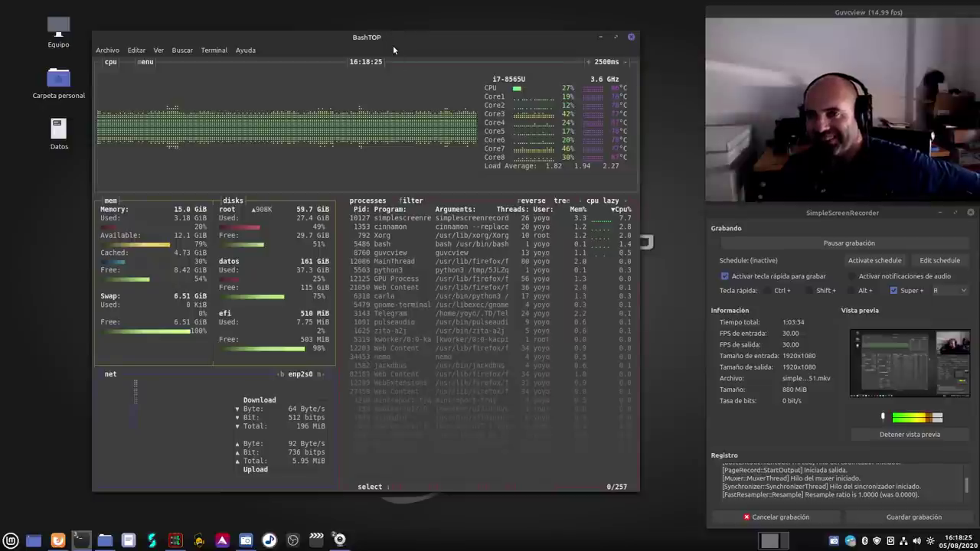